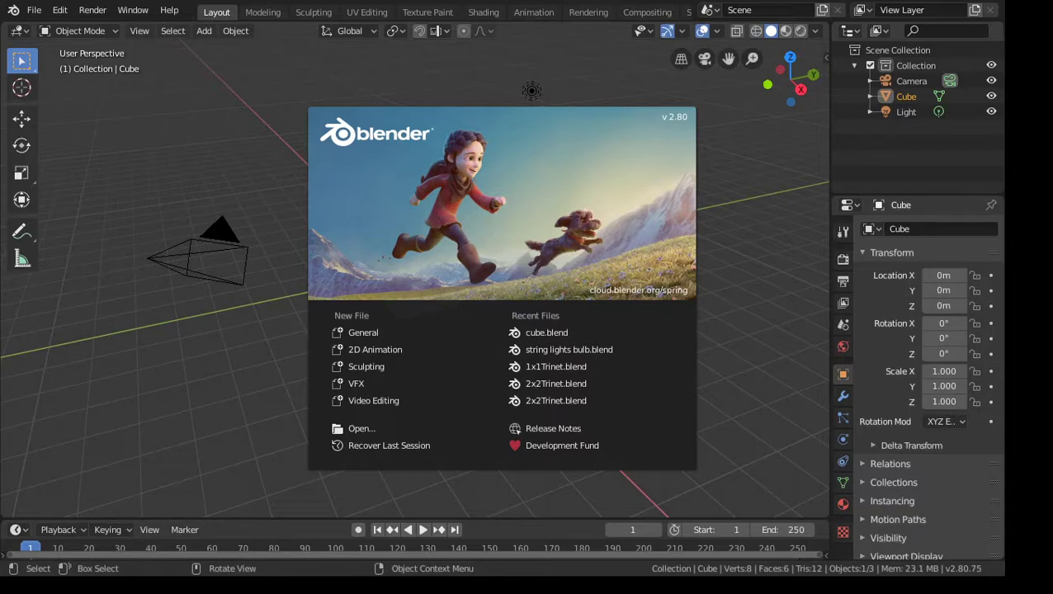
Step: Dismiss the splash screen and turn the default scene to face the front of the cube
{"action": "left_click", "coordinate": [702, 285]}
{"action": "middle_click_drag", "start_coordinate": [627, 292], "coordinate": [749, 282]}
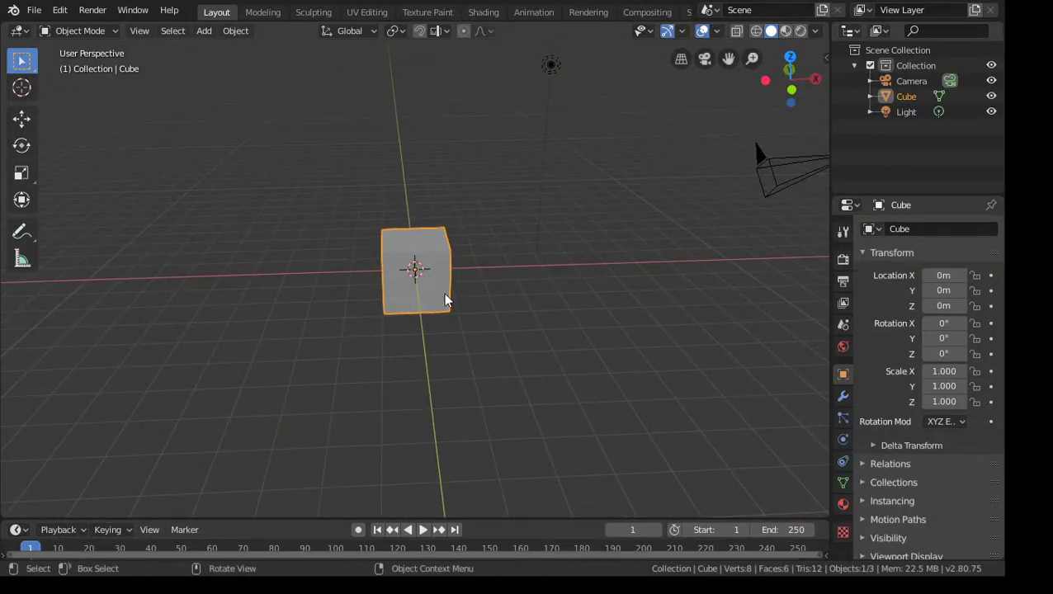
{"action": "middle_click_drag", "start_coordinate": [449, 320], "coordinate": [438, 307]}
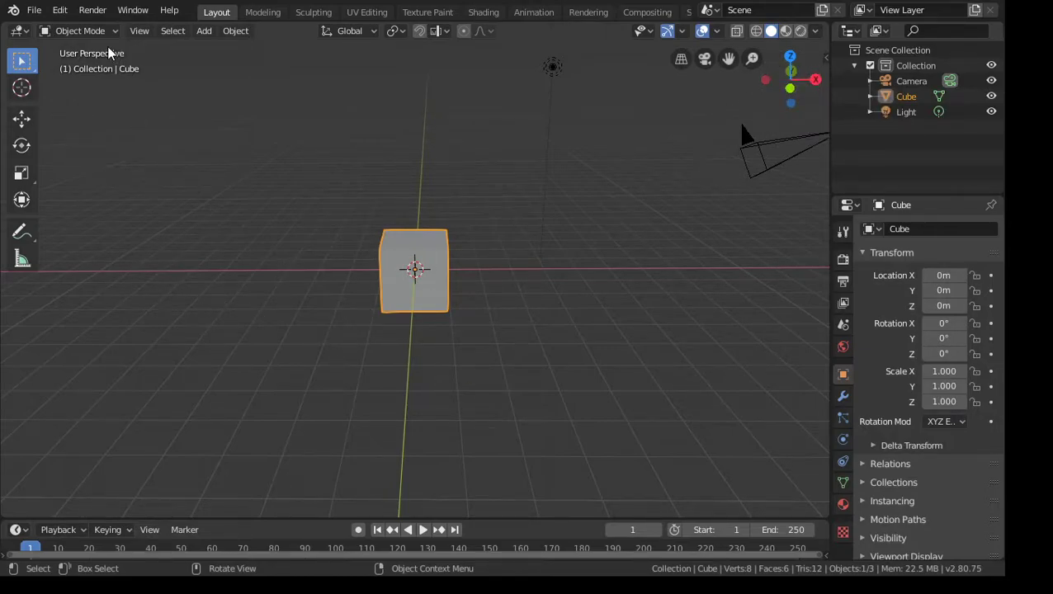
{"action": "middle_click_drag", "start_coordinate": [264, 239], "coordinate": [270, 240]}
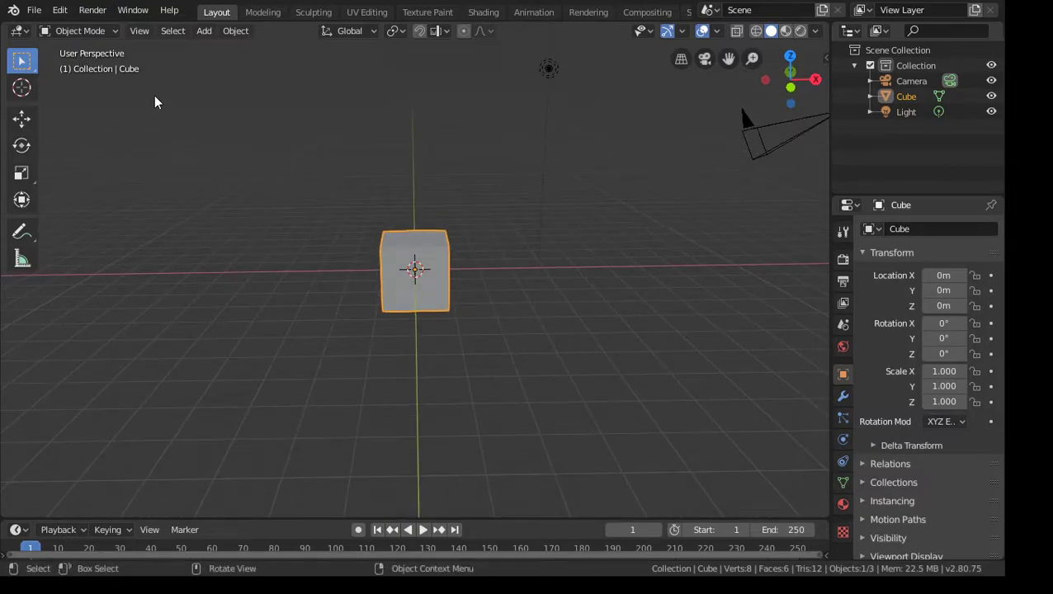
Step: Open the preferences, and start the Shortcut VUr on-screen input display in the 3D viewport
{"action": "left_click", "coordinate": [61, 13]}
{"action": "left_click", "coordinate": [93, 218]}
{"action": "left_click", "coordinate": [823, 61]}
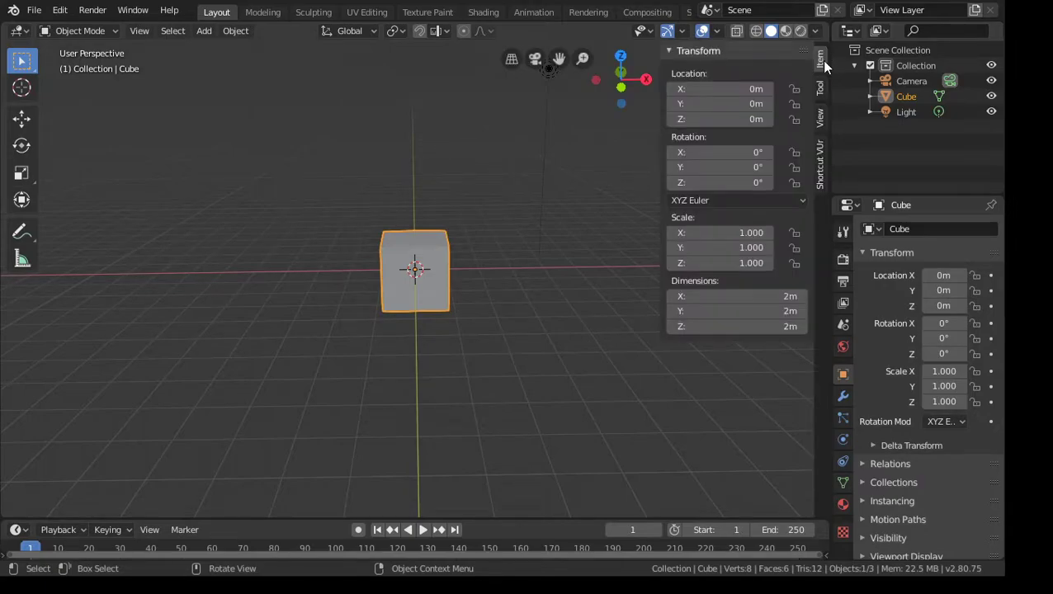
{"action": "left_click", "coordinate": [821, 165]}
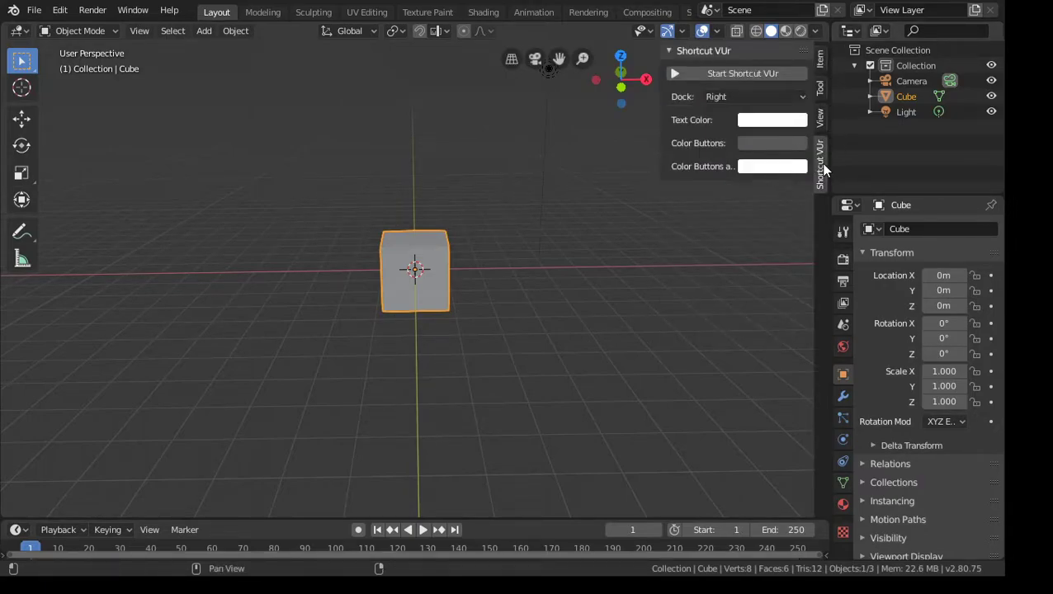
{"action": "left_click", "coordinate": [742, 75]}
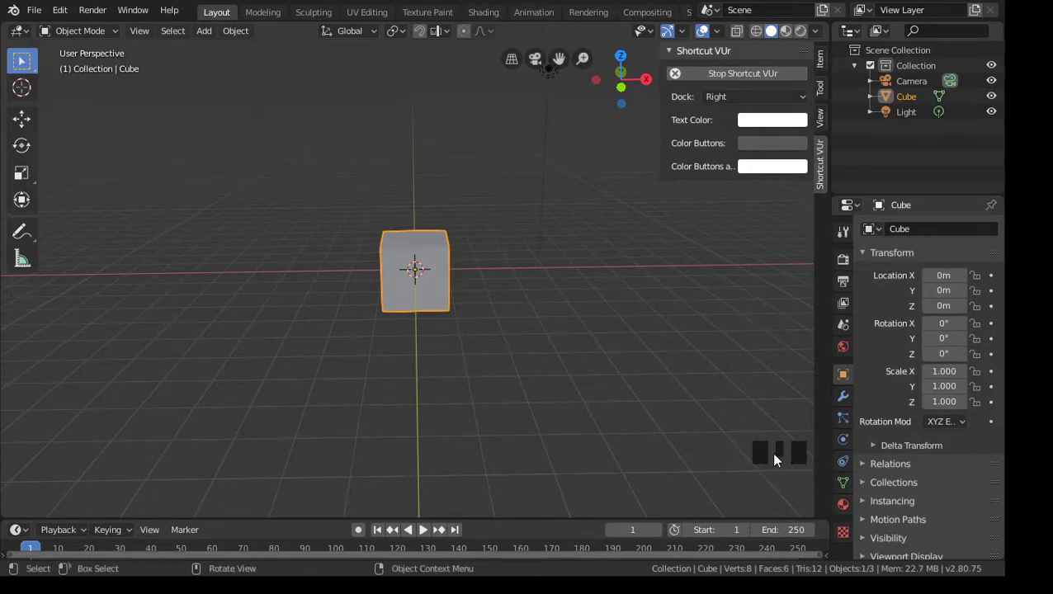
{"action": "left_click", "coordinate": [552, 399]}
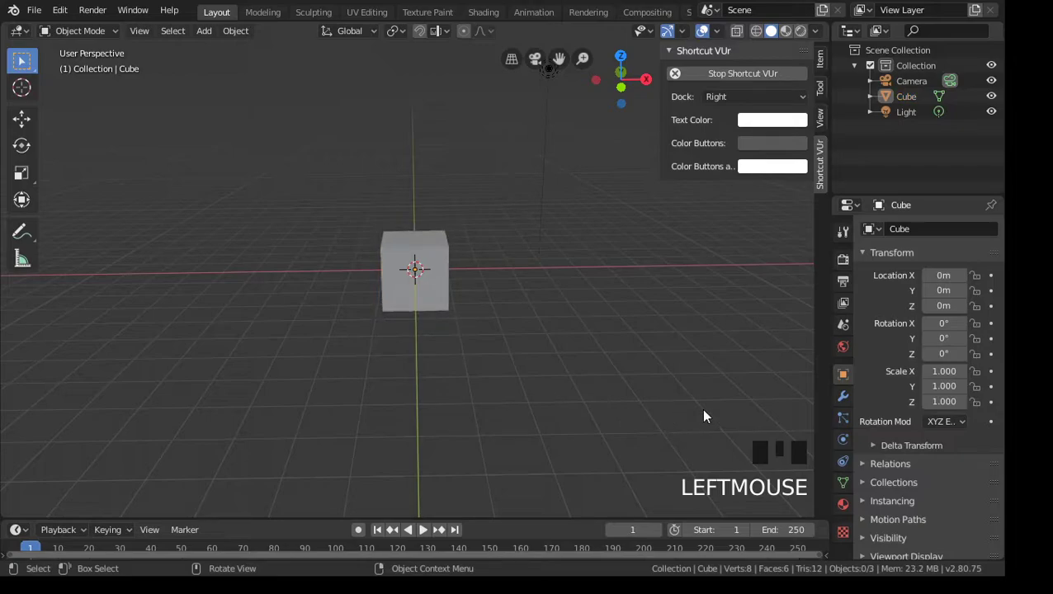
{"action": "right_click", "coordinate": [794, 383]}
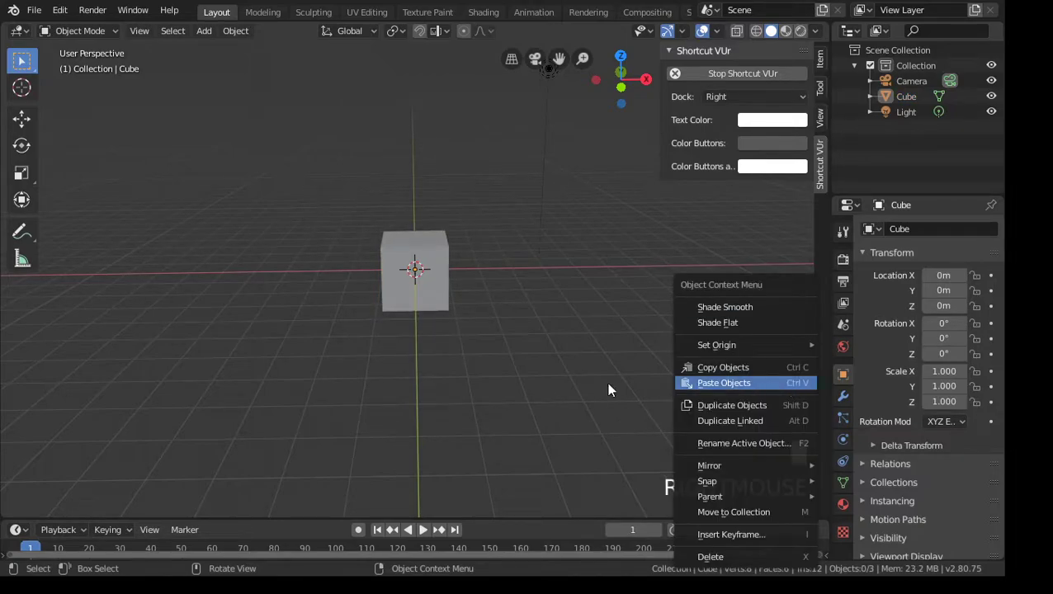
{"action": "right_click", "coordinate": [739, 381]}
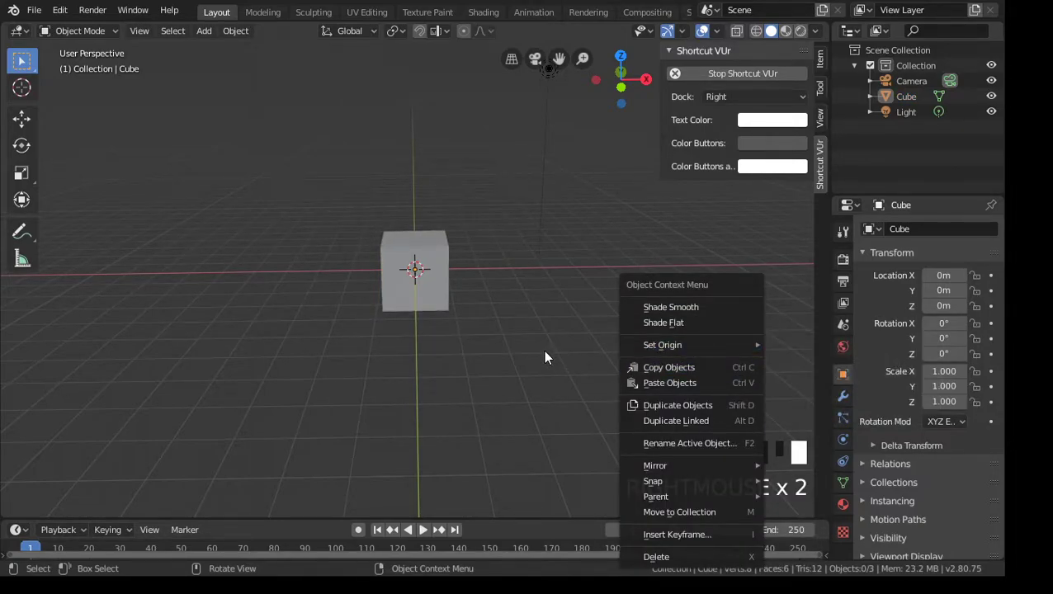
{"action": "middle_click", "coordinate": [525, 334]}
{"action": "left_click", "coordinate": [538, 317]}
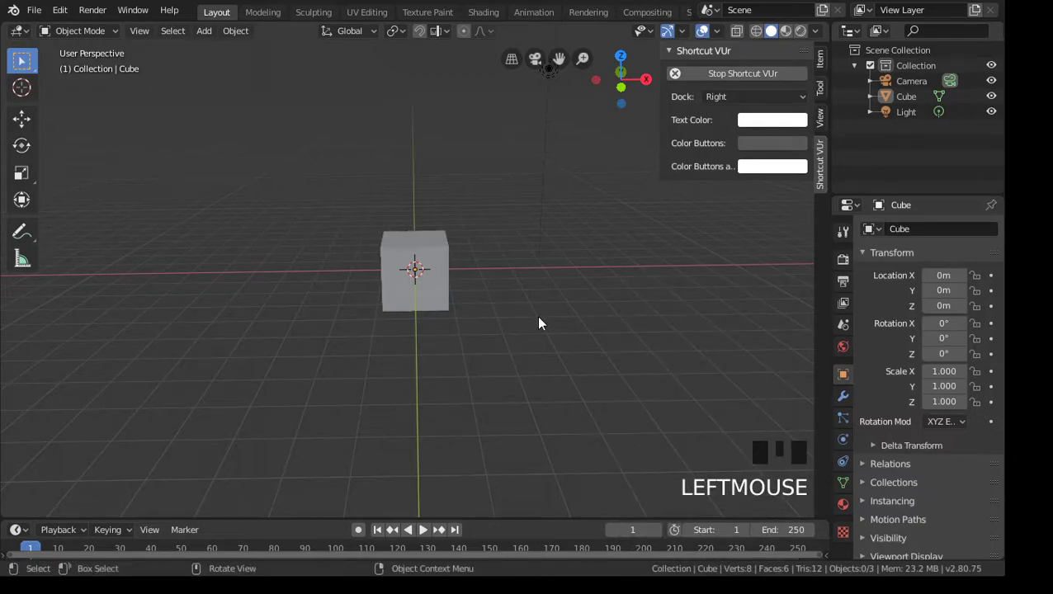
{"action": "key", "text": "a"}
{"action": "key", "text": "a"}
{"action": "key", "text": "a"}
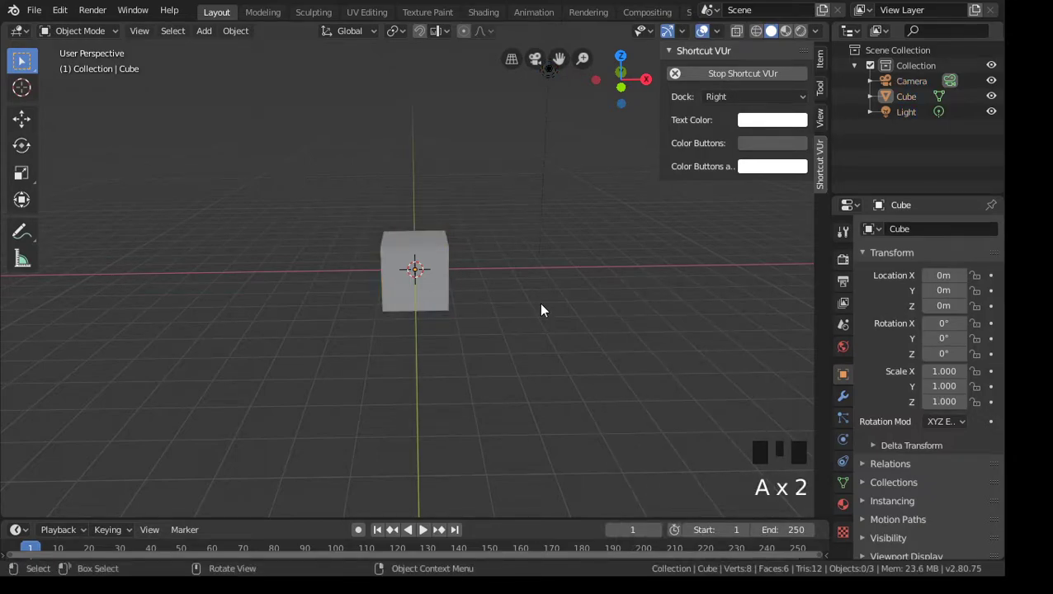
Step: Delete the default light from the scene
{"action": "middle_click_drag", "start_coordinate": [541, 310], "coordinate": [588, 241]}
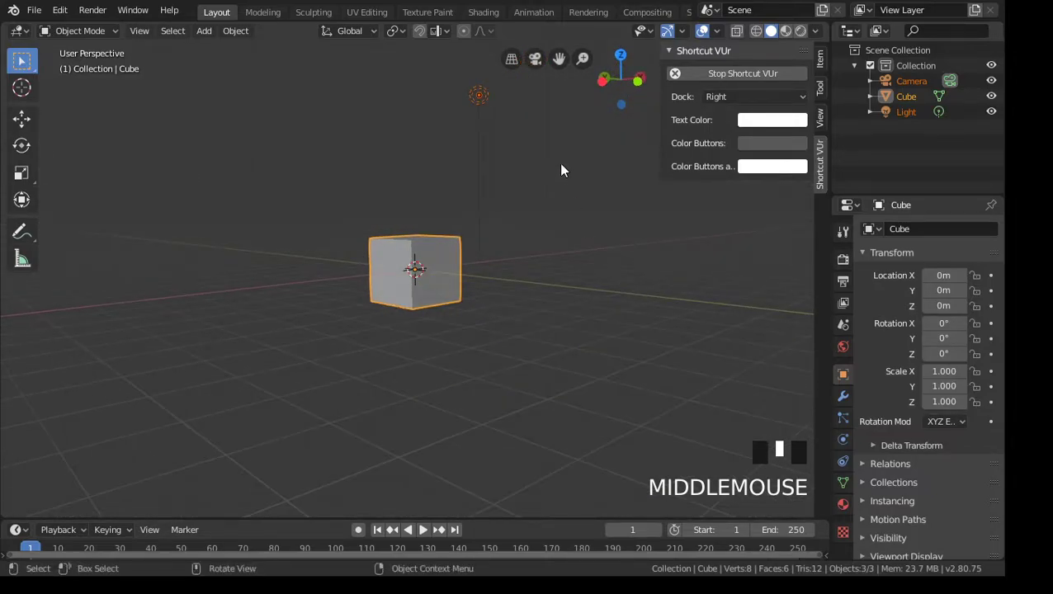
{"action": "left_click", "coordinate": [478, 98]}
{"action": "key", "text": "d"}
{"action": "right_click", "coordinate": [899, 115]}
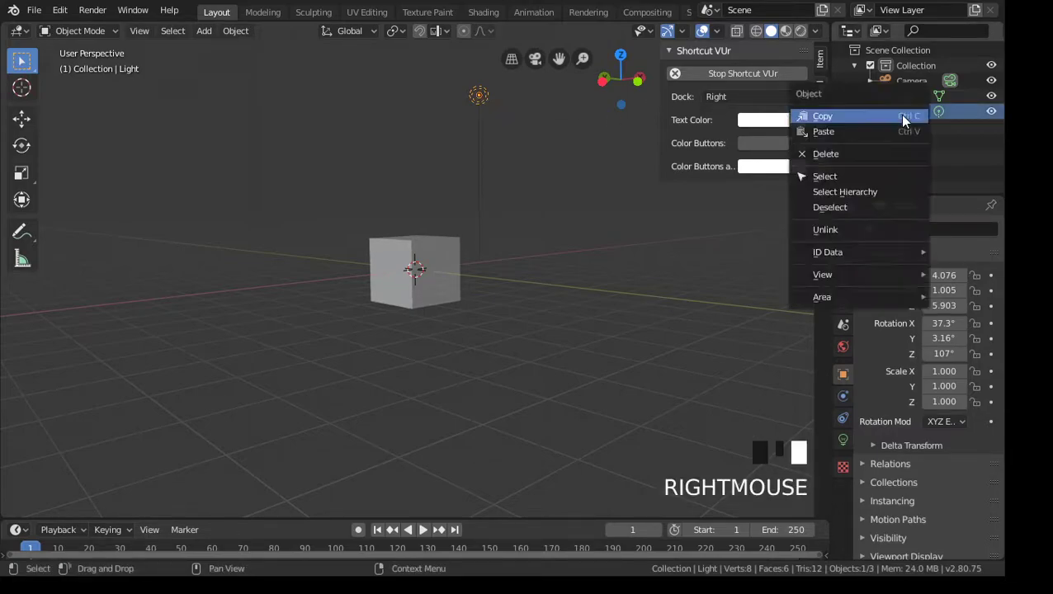
{"action": "left_click", "coordinate": [842, 153]}
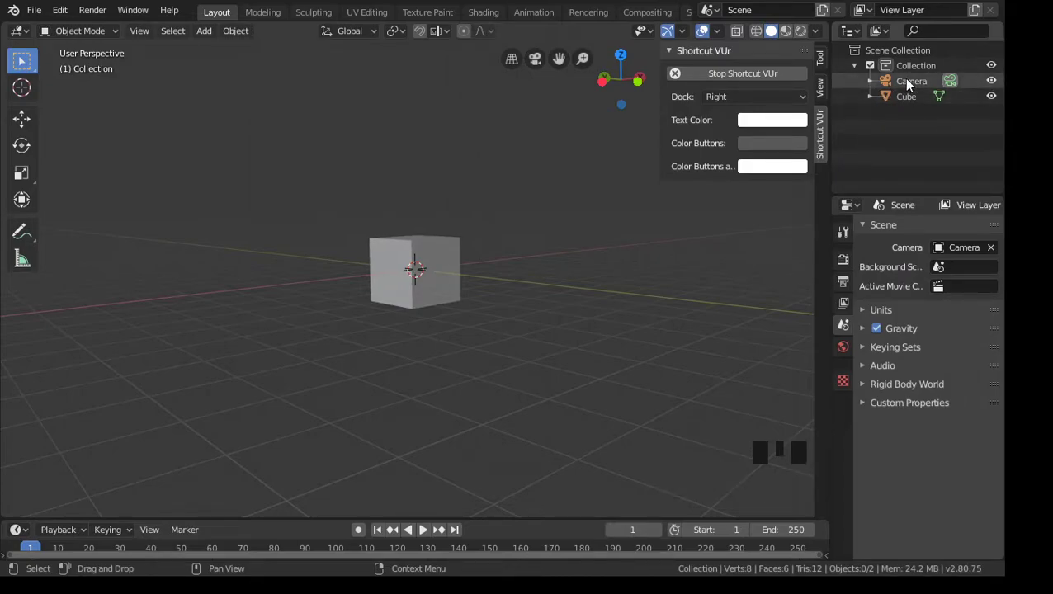
Step: Delete the default camera from the scene
{"action": "scroll", "coordinate": [600, 259], "scroll_direction": "down", "scroll_amount": 3}
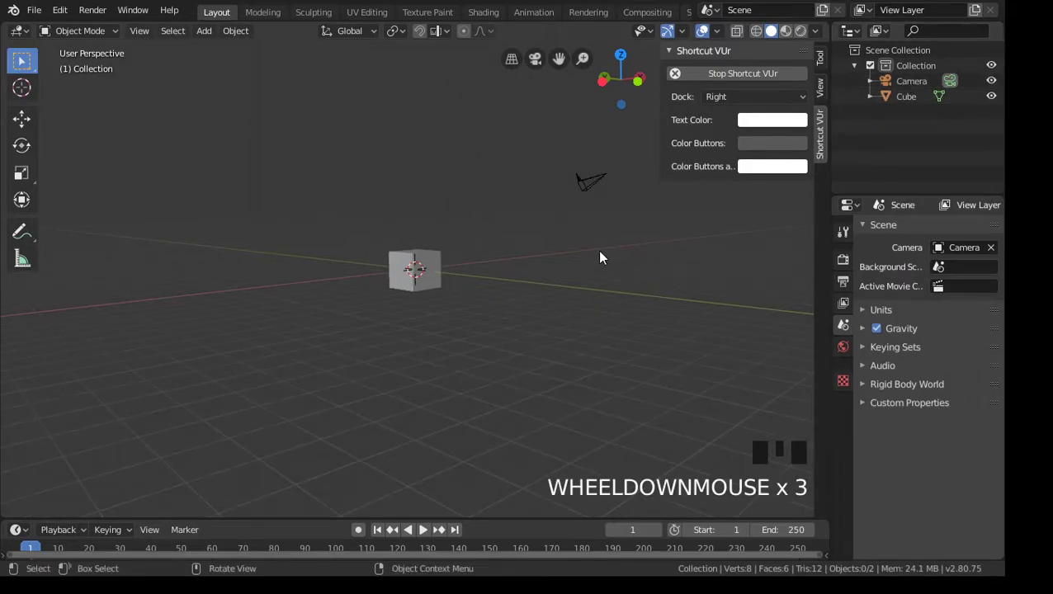
{"action": "left_click", "coordinate": [589, 185]}
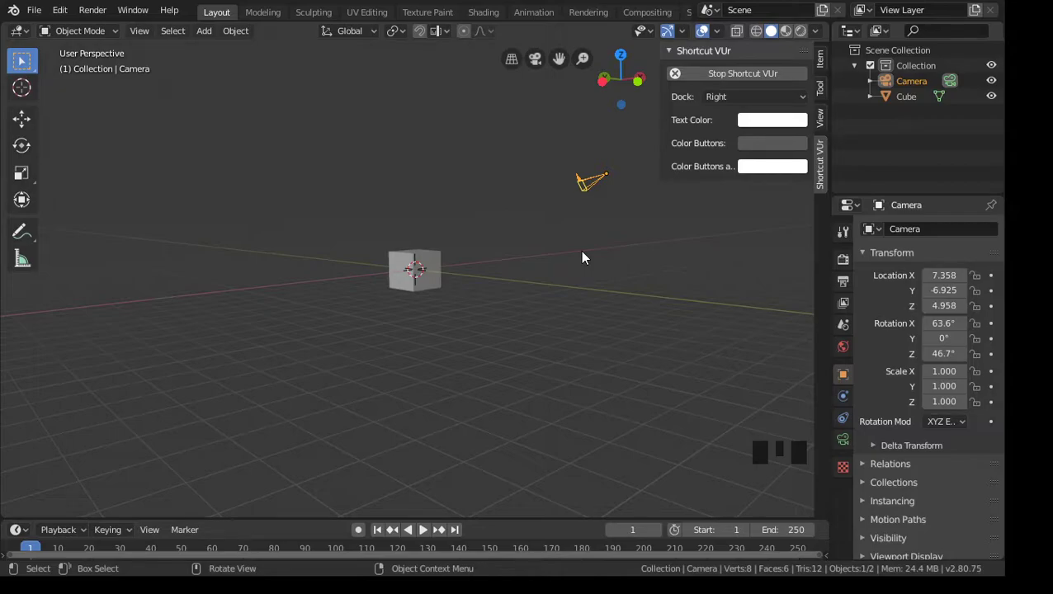
{"action": "key", "text": "Delete"}
Step: Delete the default cube so that the scene collection is empty
{"action": "middle_click_drag", "start_coordinate": [582, 259], "coordinate": [491, 286]}
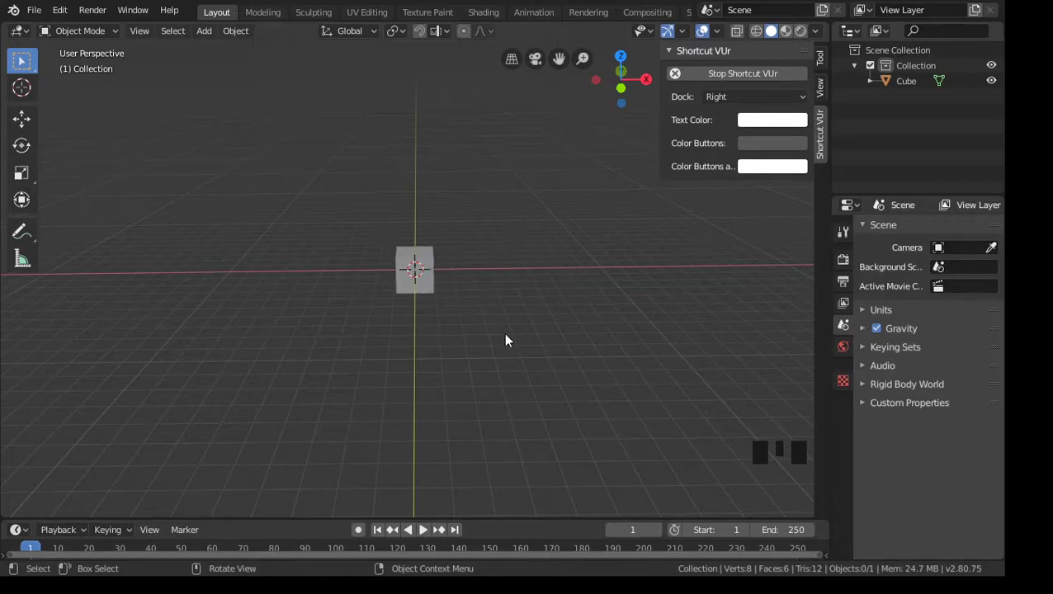
{"action": "scroll", "coordinate": [460, 313], "scroll_direction": "up", "scroll_amount": 2}
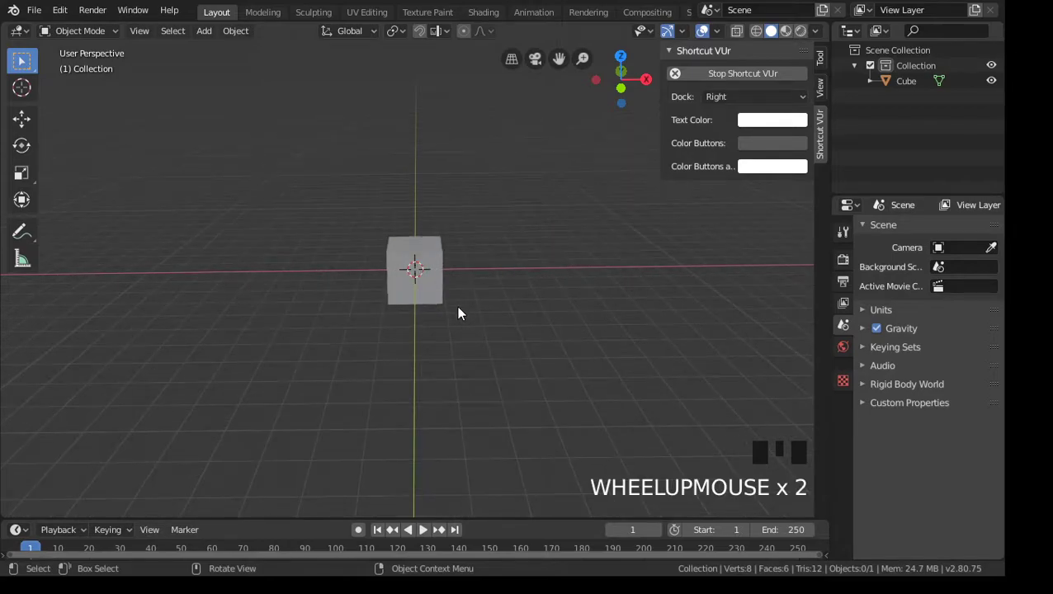
{"action": "left_click", "coordinate": [429, 266]}
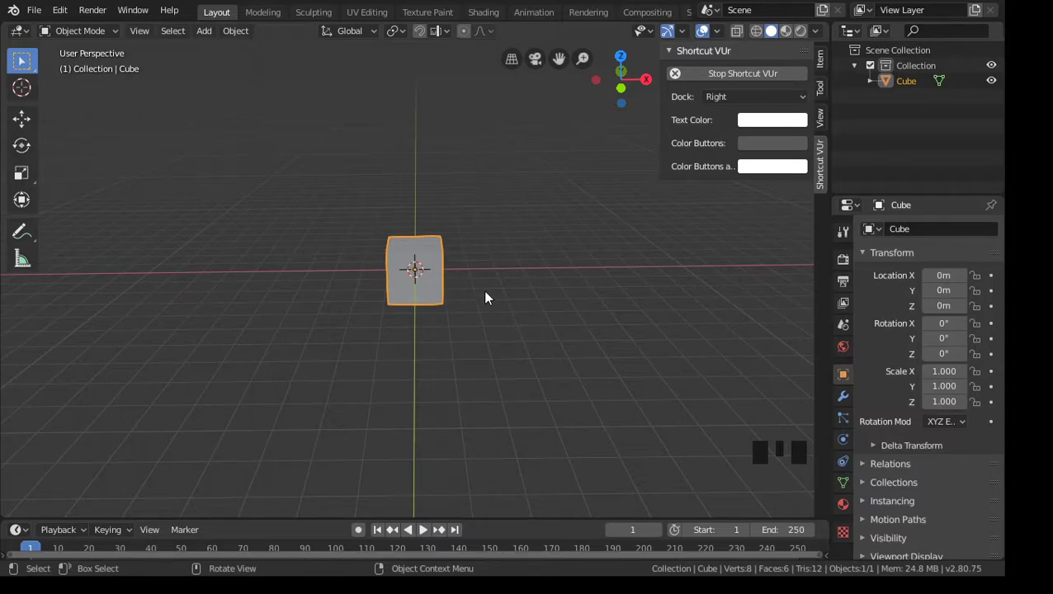
{"action": "scroll", "coordinate": [485, 298], "scroll_direction": "up", "scroll_amount": 1}
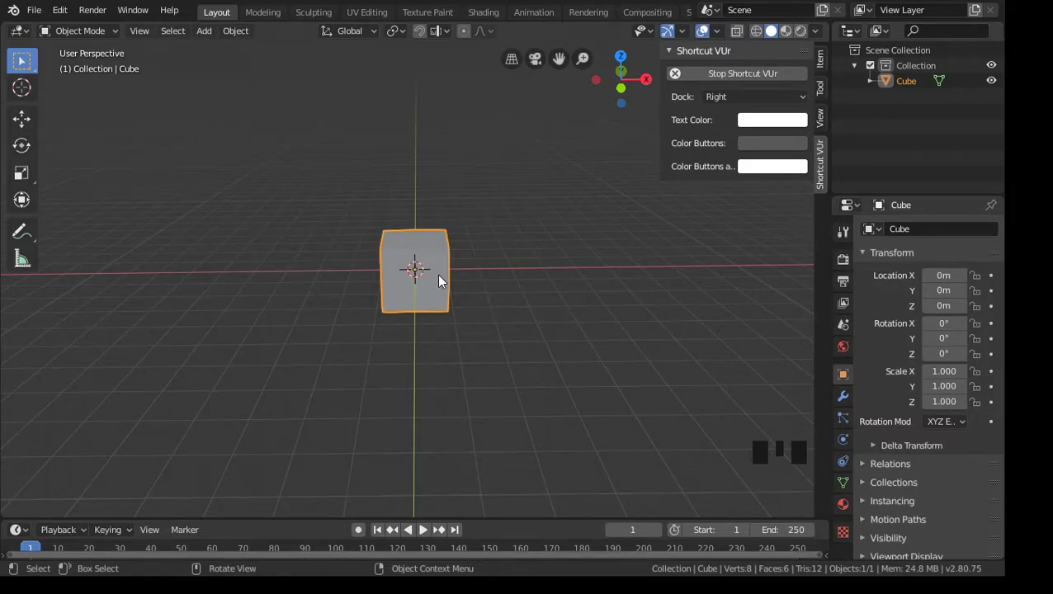
{"action": "key", "text": "Delete"}
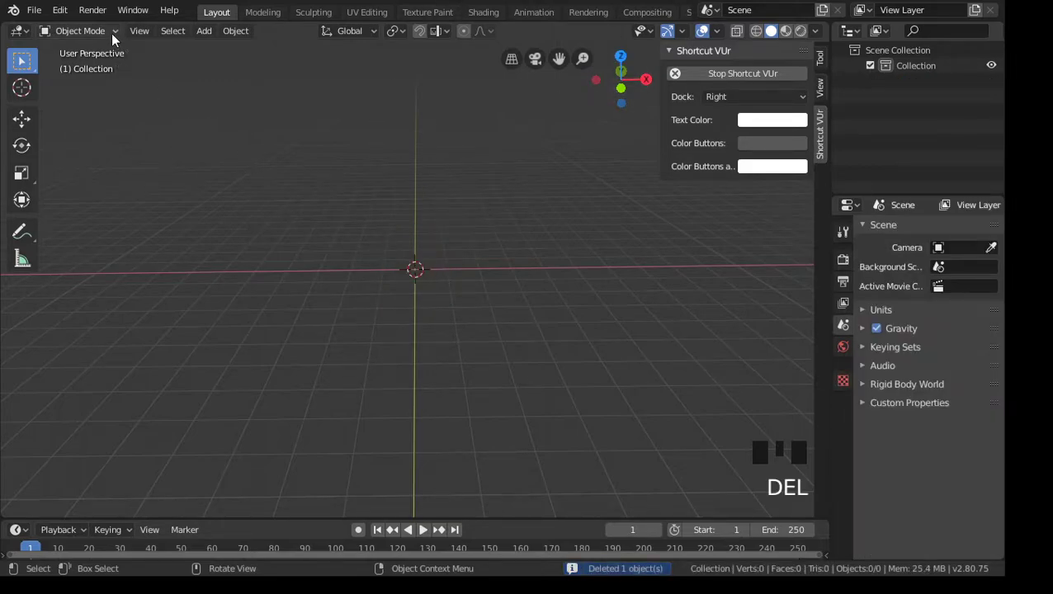
Step: Compare the Modeling, Animation and Layout workspaces, and settle on the Modeling workspace
{"action": "left_click", "coordinate": [275, 13]}
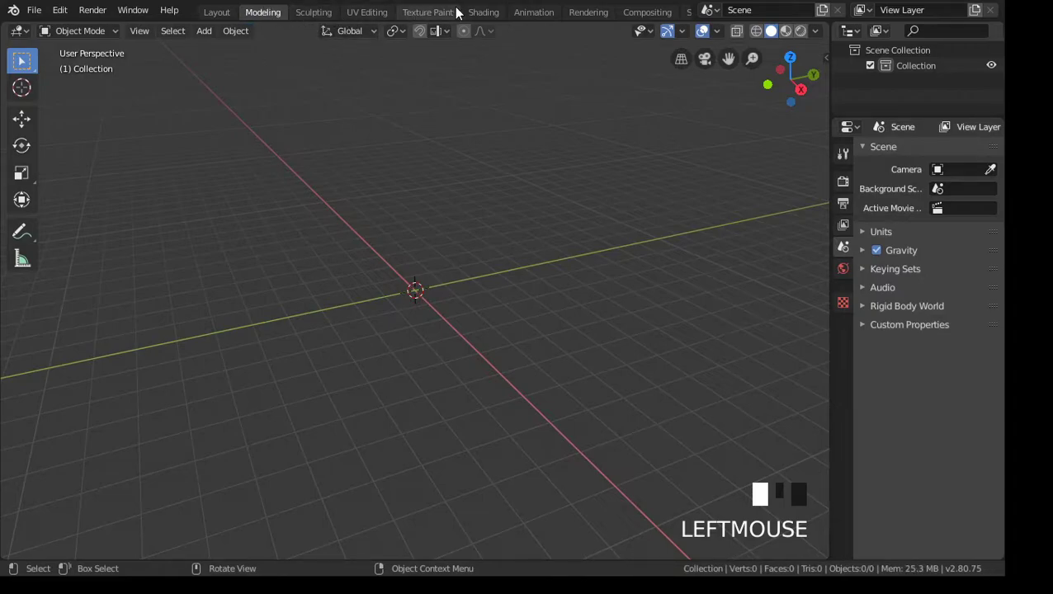
{"action": "left_click", "coordinate": [532, 13]}
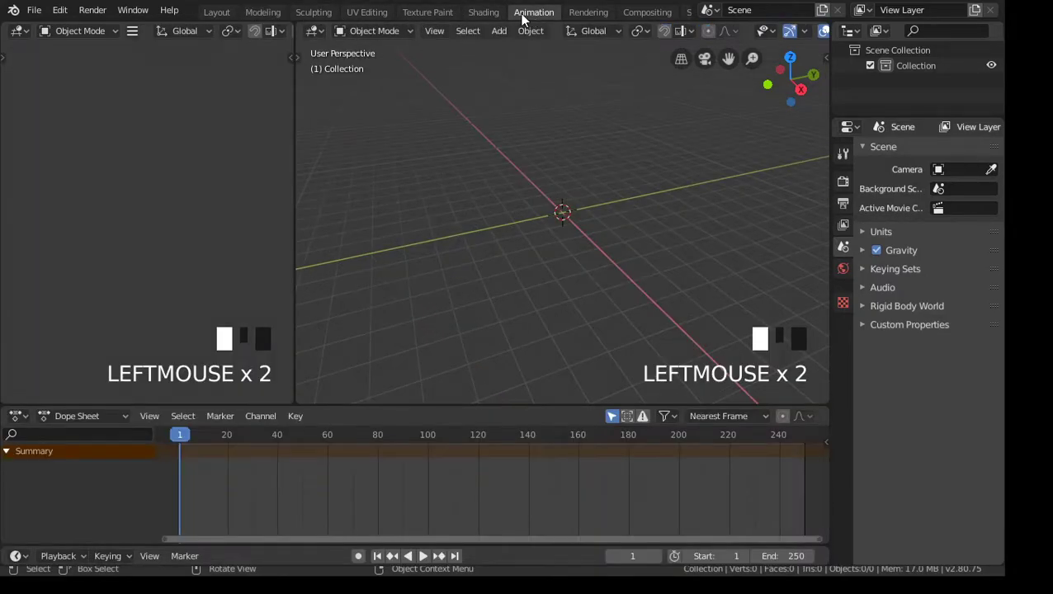
{"action": "left_click", "coordinate": [264, 12]}
{"action": "left_click", "coordinate": [228, 14]}
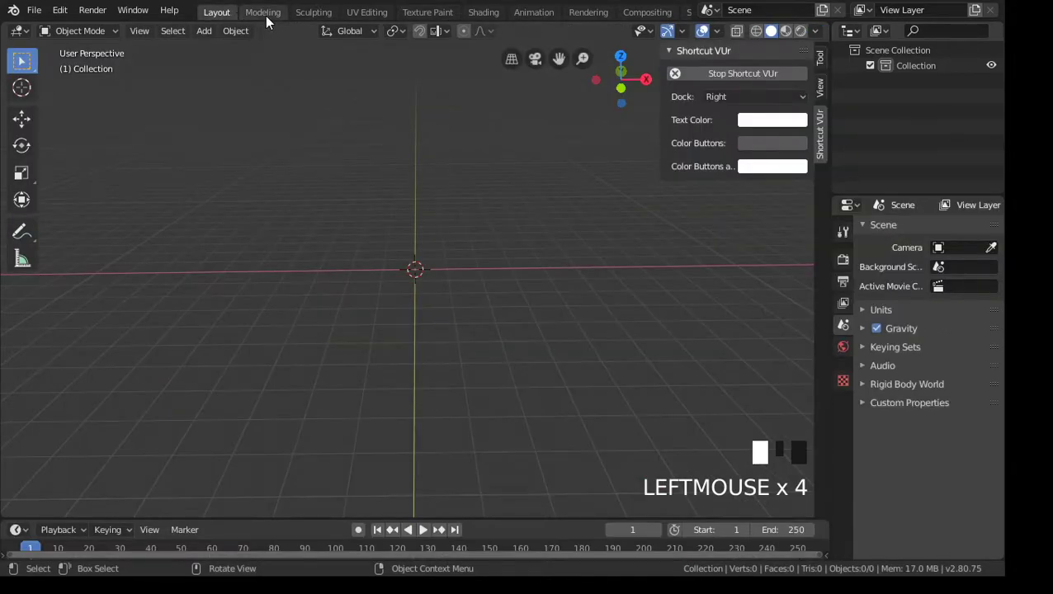
{"action": "left_click", "coordinate": [266, 12]}
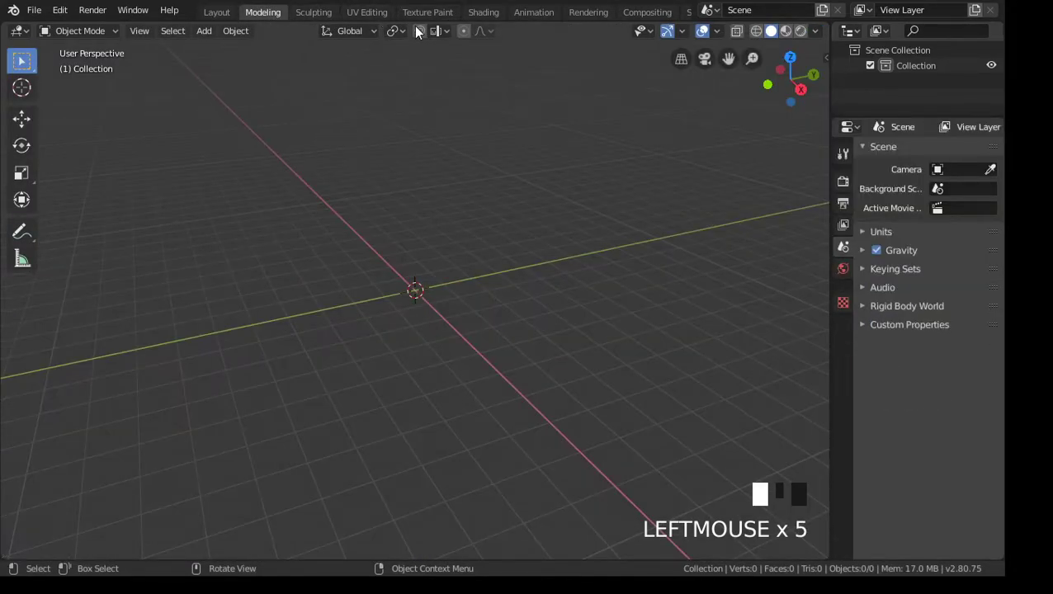
{"action": "left_click", "coordinate": [537, 13]}
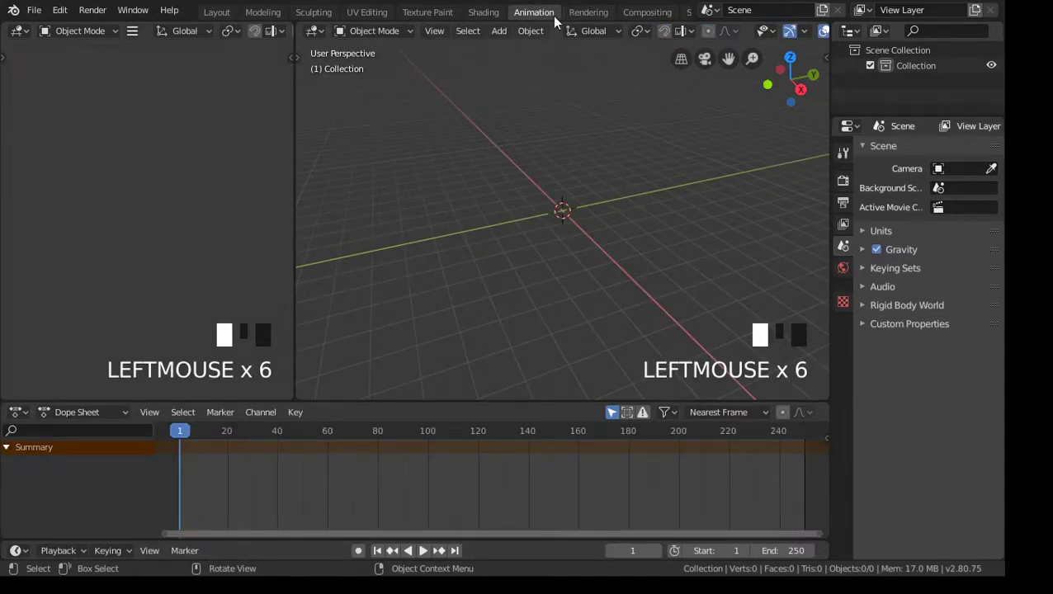
{"action": "left_click", "coordinate": [258, 14]}
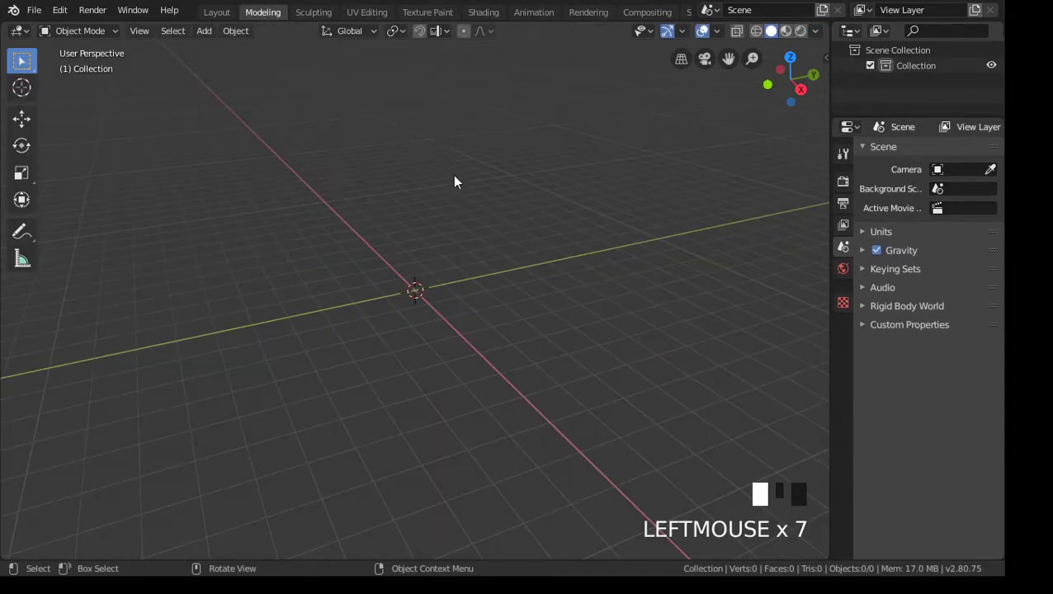
Step: Set the 3D viewport's clip end distance to 50 m
{"action": "scroll", "coordinate": [455, 186], "scroll_direction": "down", "scroll_amount": 2}
{"action": "middle_click_drag", "start_coordinate": [459, 280], "coordinate": [409, 277]}
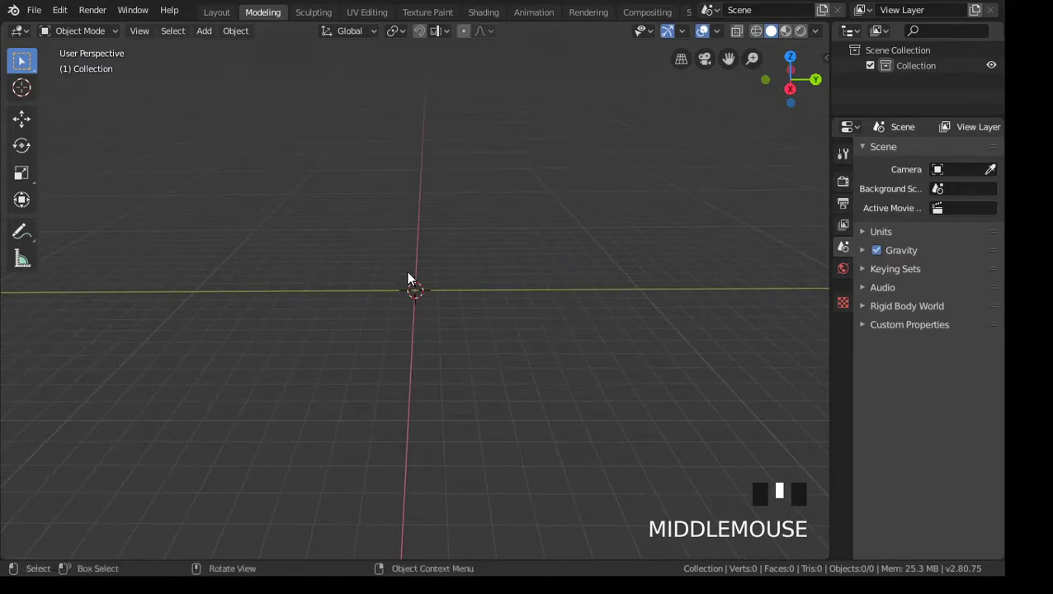
{"action": "left_click", "coordinate": [826, 58]}
{"action": "left_click", "coordinate": [821, 87]}
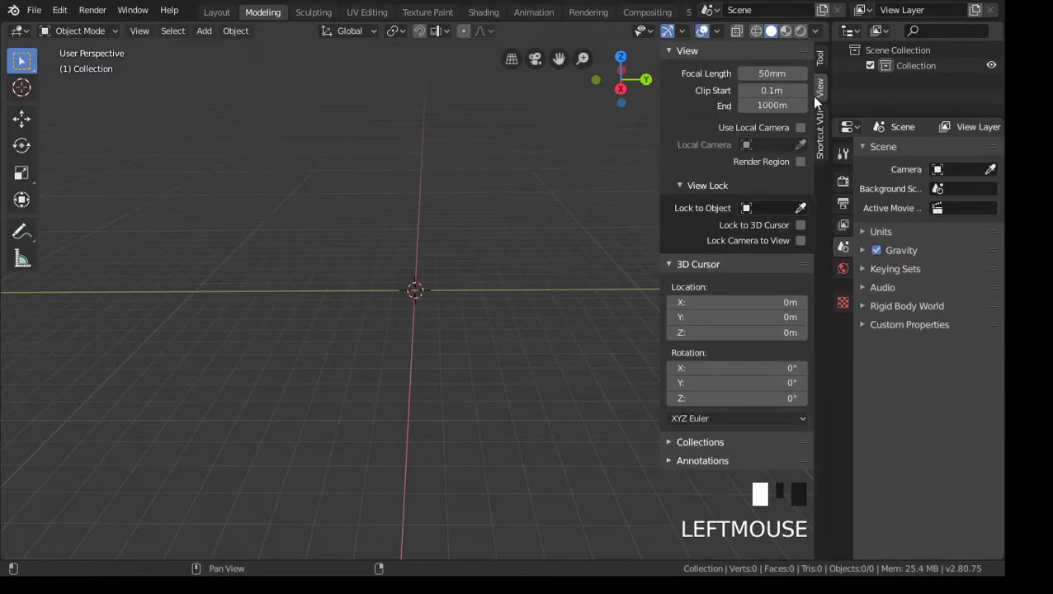
{"action": "left_click", "coordinate": [768, 106]}
{"action": "type", "text": "50m"}
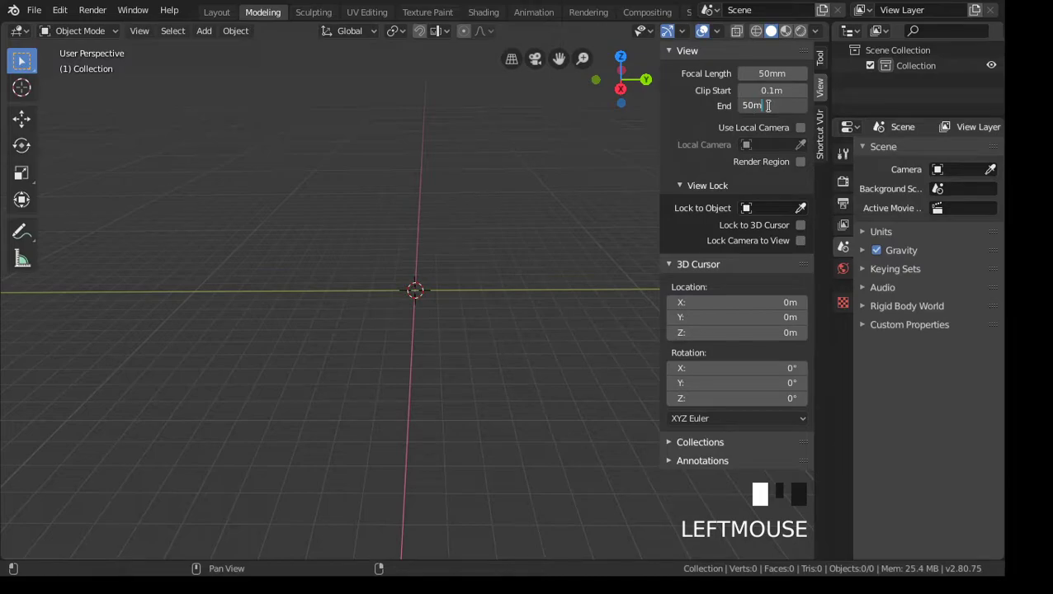
{"action": "key", "text": "Return"}
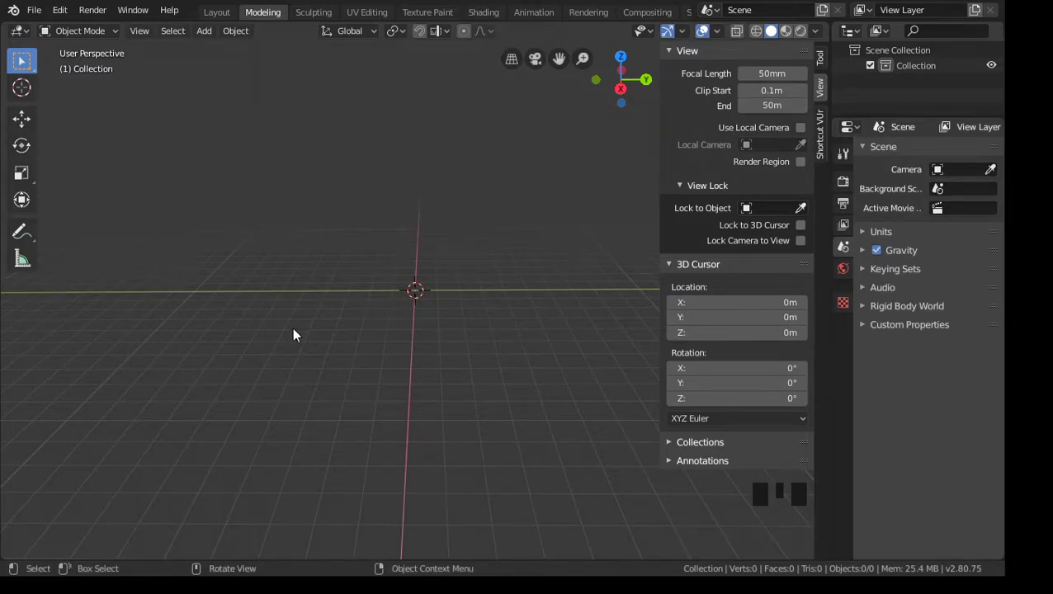
Step: Add a cylinder mesh at the world origin
{"action": "middle_click_drag", "start_coordinate": [344, 287], "coordinate": [487, 291]}
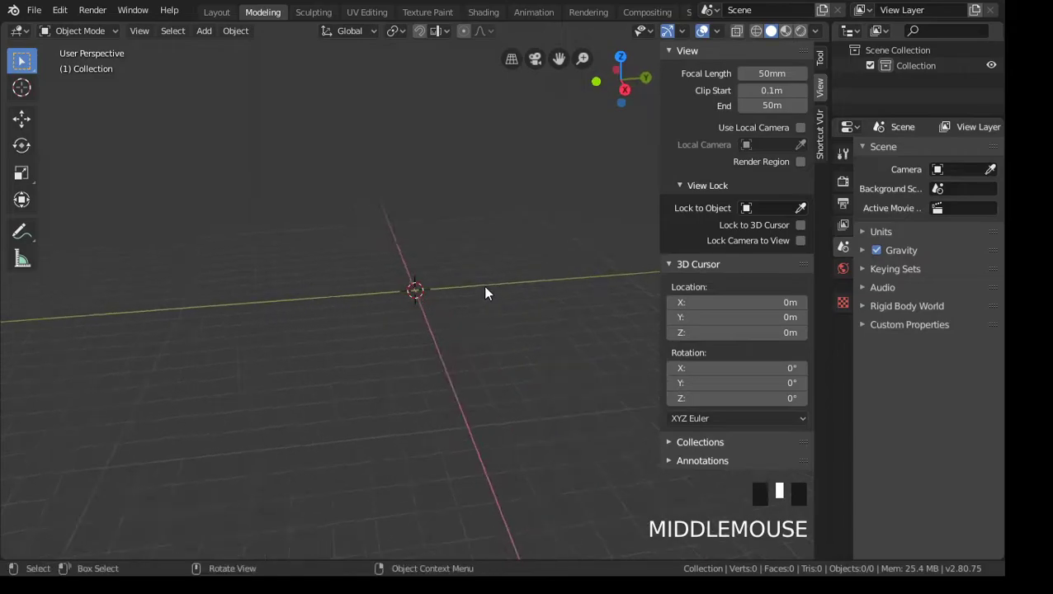
{"action": "scroll", "coordinate": [486, 293], "scroll_direction": "up", "scroll_amount": 3}
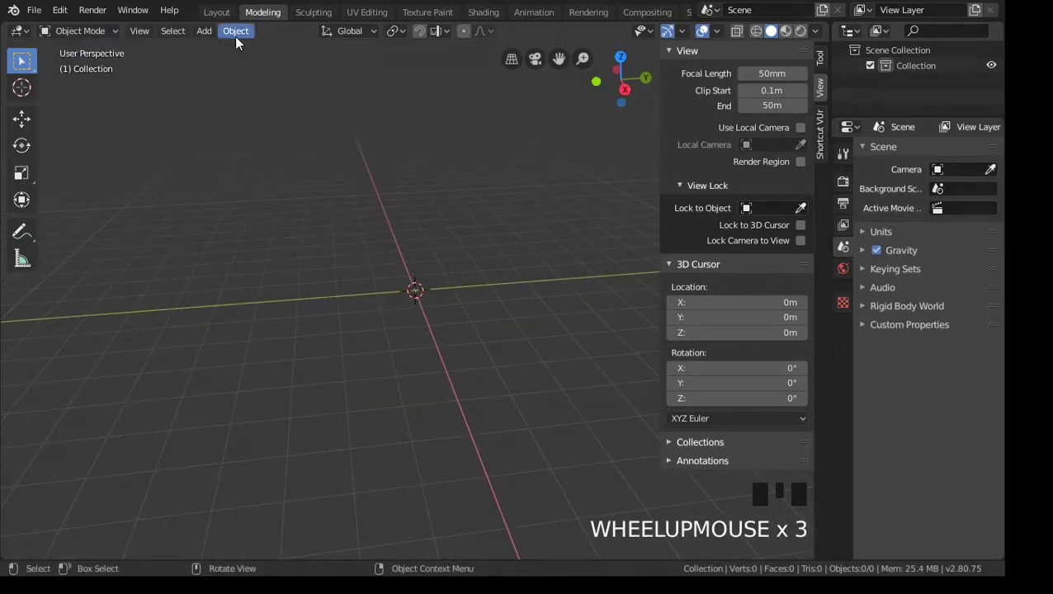
{"action": "left_click", "coordinate": [204, 31]}
{"action": "mouse_move", "coordinate": [242, 48]}
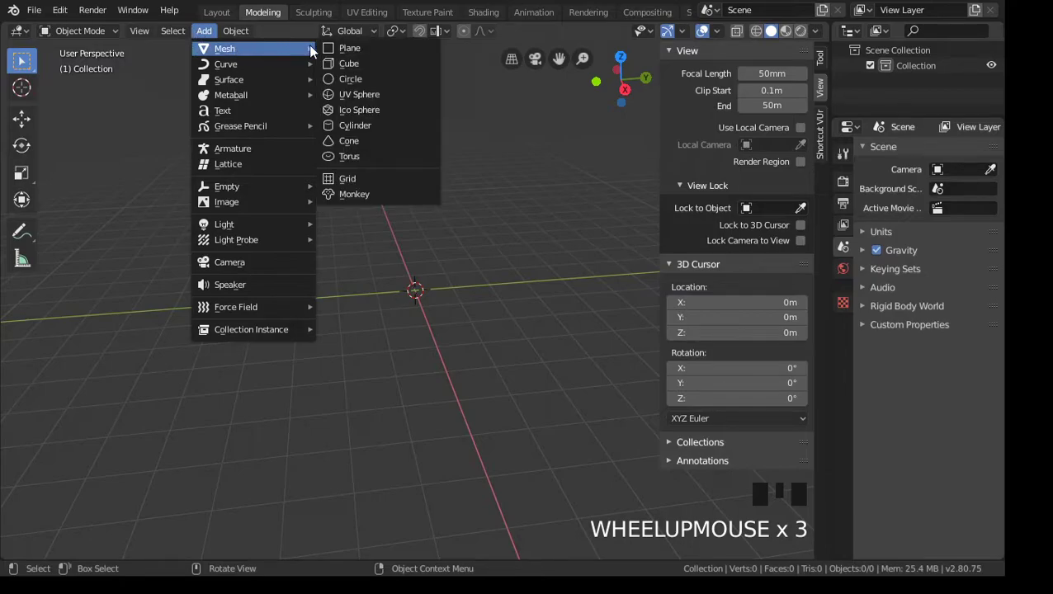
{"action": "left_click", "coordinate": [374, 126]}
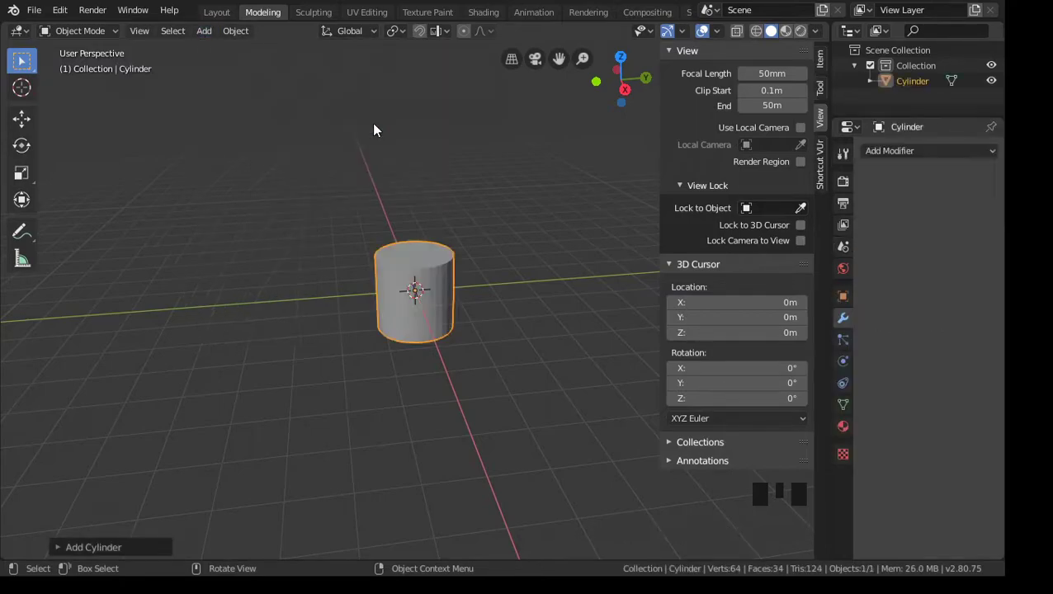
Step: Set the new cylinder to 16 vertices and a radius of 50 cm
{"action": "scroll", "coordinate": [390, 386], "scroll_direction": "up", "scroll_amount": 6}
{"action": "scroll", "coordinate": [391, 386], "scroll_direction": "down", "scroll_amount": 1}
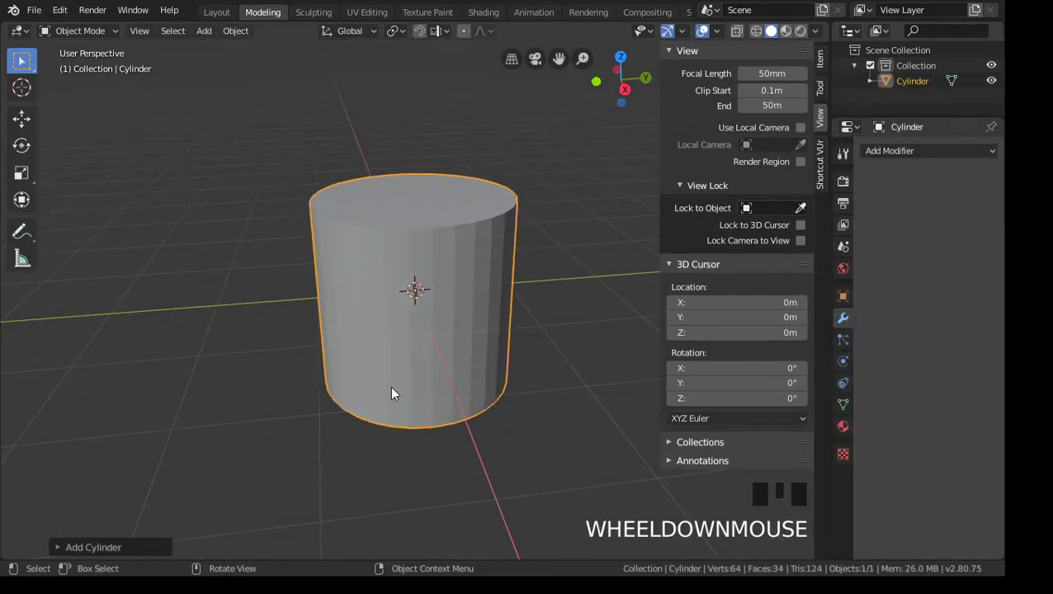
{"action": "middle_click_drag", "start_coordinate": [392, 403], "coordinate": [383, 397]}
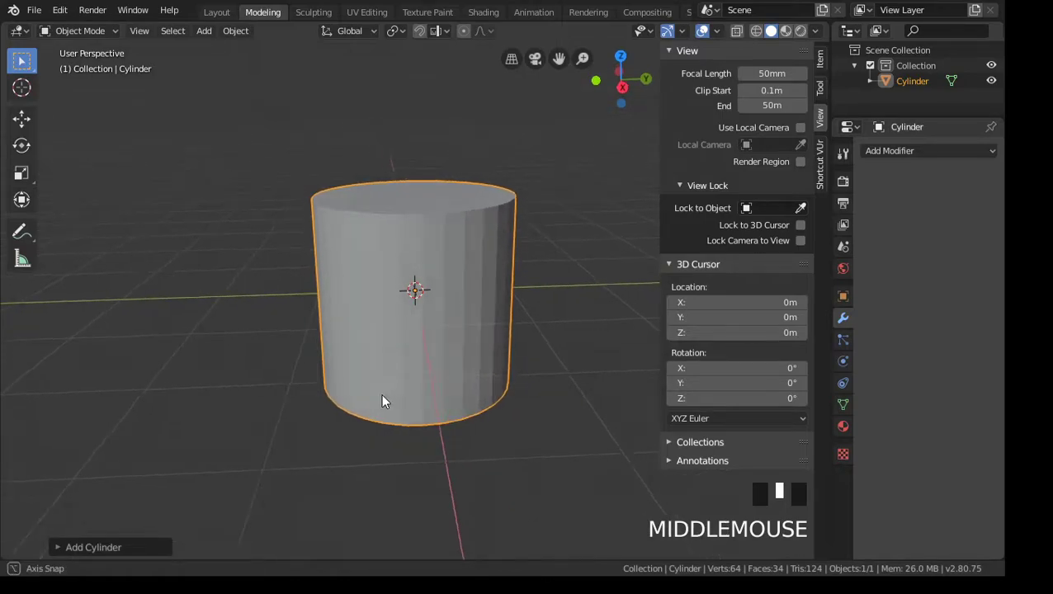
{"action": "left_click", "coordinate": [59, 548]}
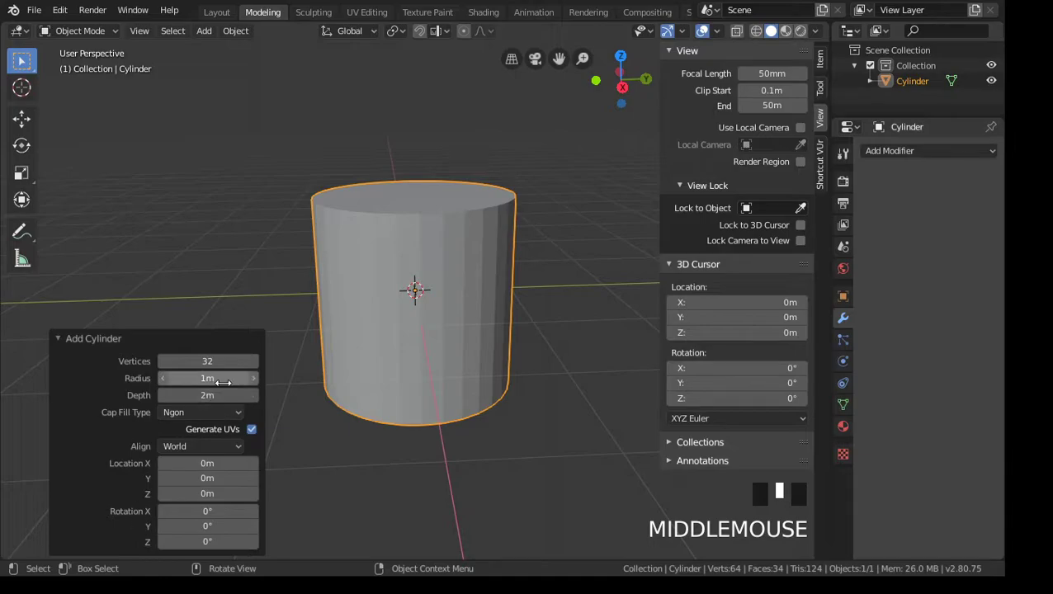
{"action": "left_click", "coordinate": [220, 362]}
{"action": "type", "text": "16"}
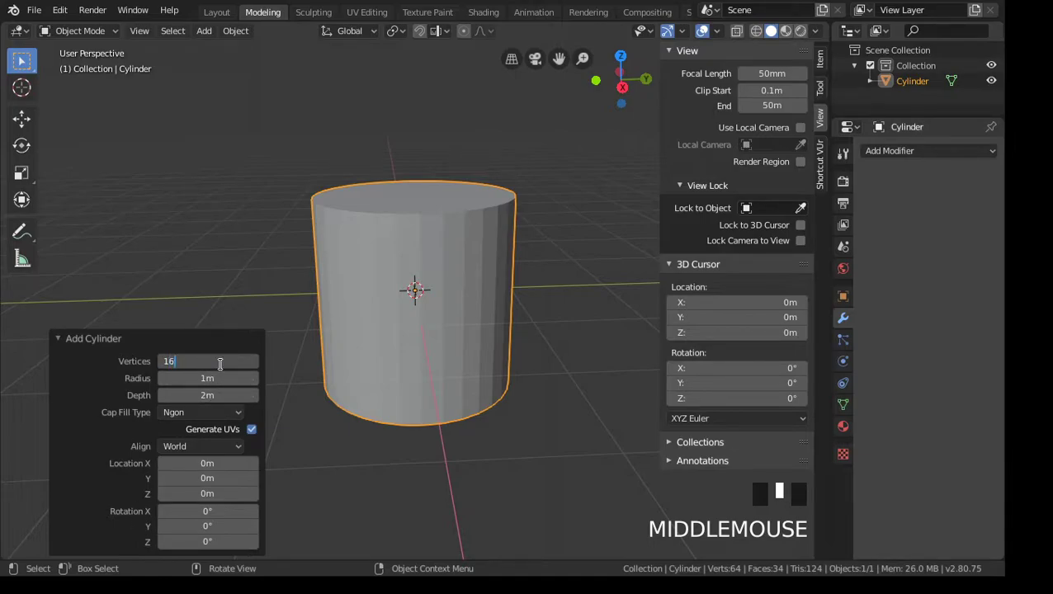
{"action": "left_click", "coordinate": [221, 364]}
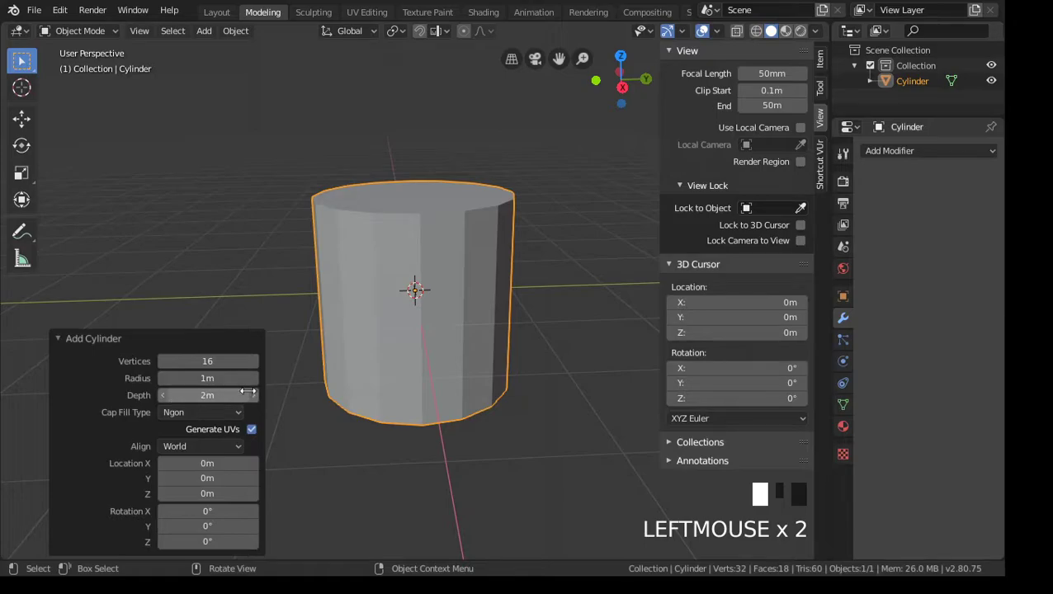
{"action": "left_click", "coordinate": [197, 379]}
{"action": "type", "text": "50cm"}
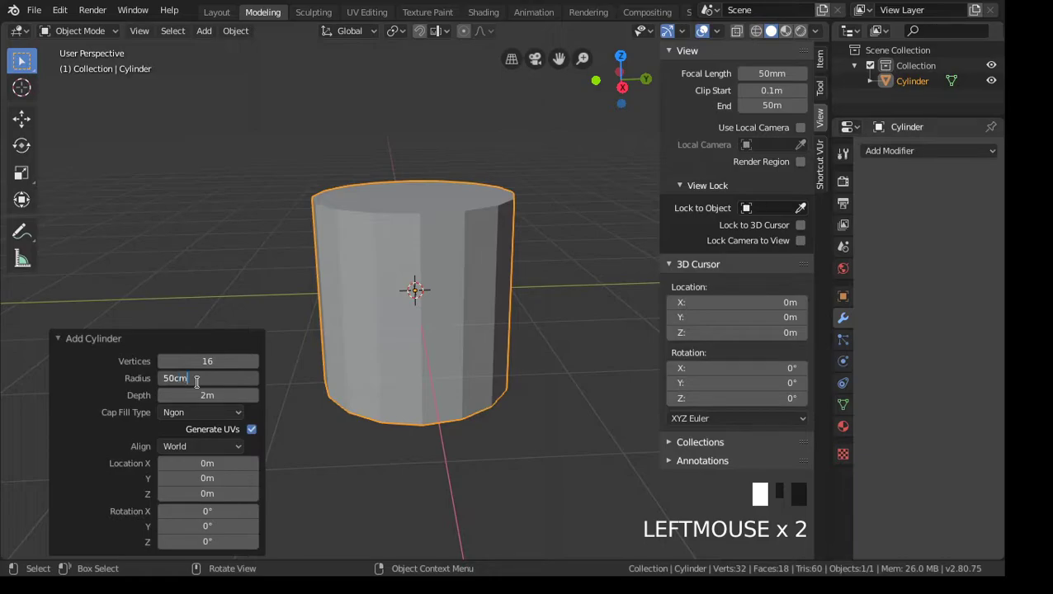
{"action": "key", "text": "Return"}
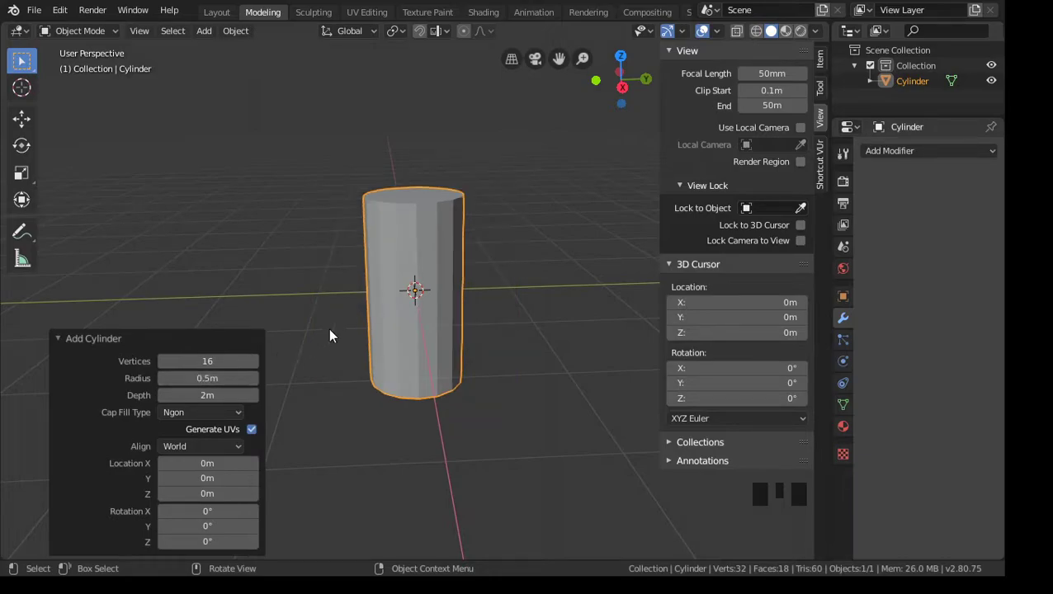
Step: Set the new cylinder's Z location to 1 m so that it stands on the grid floor
{"action": "middle_click_drag", "start_coordinate": [400, 309], "coordinate": [378, 309]}
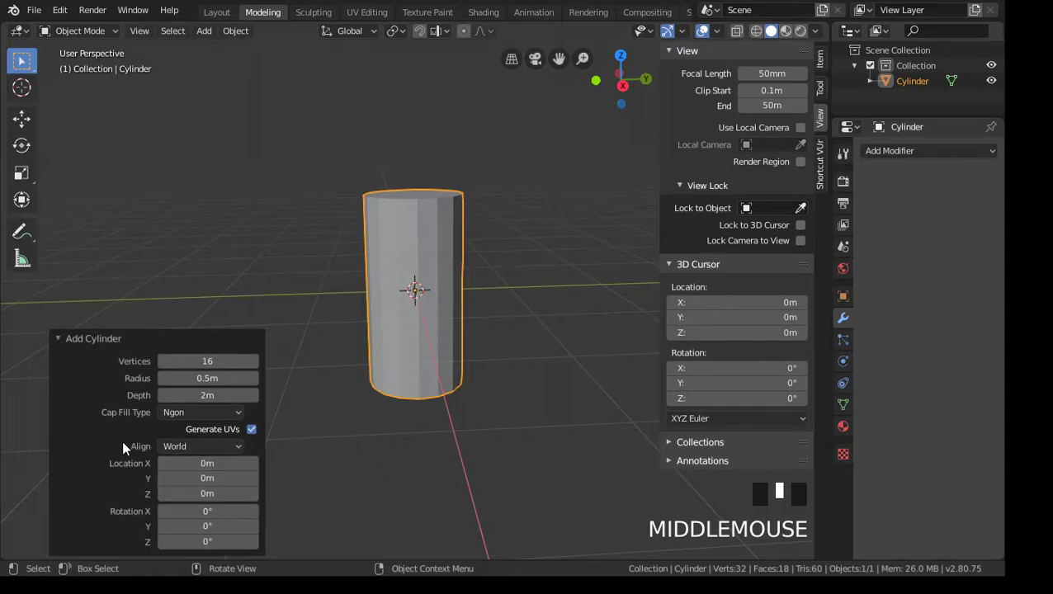
{"action": "left_click", "coordinate": [206, 494]}
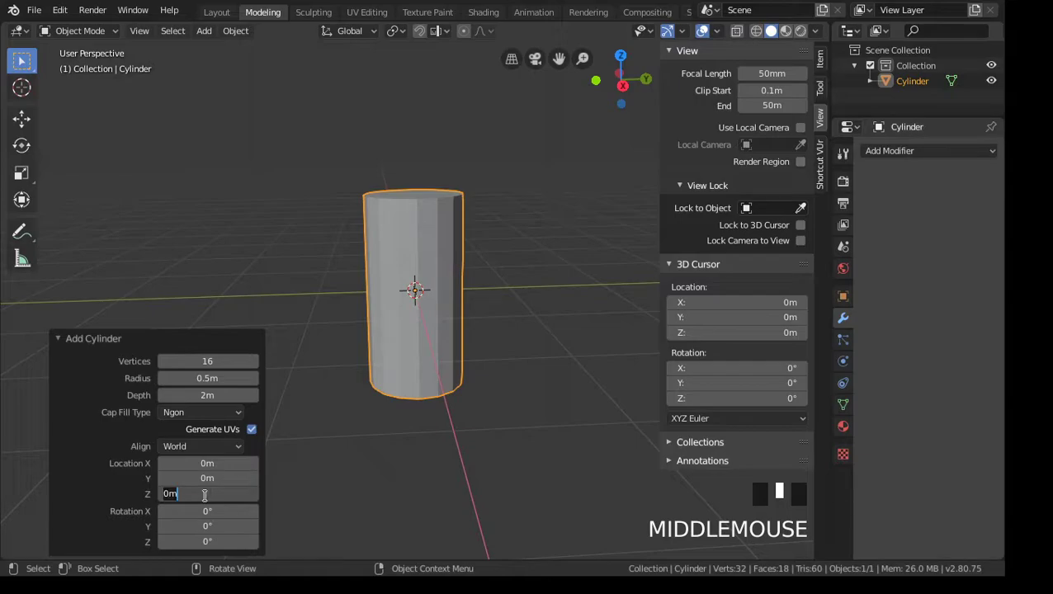
{"action": "type", "text": "1m"}
{"action": "key", "text": "Return"}
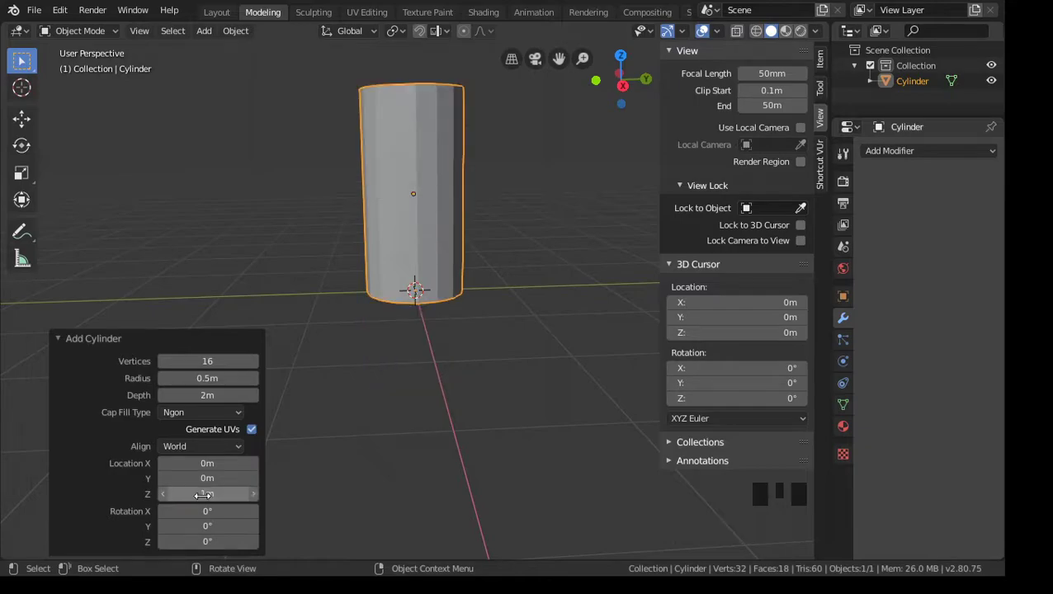
{"action": "left_click", "coordinate": [407, 420]}
{"action": "middle_click_drag", "start_coordinate": [332, 414], "coordinate": [367, 419]}
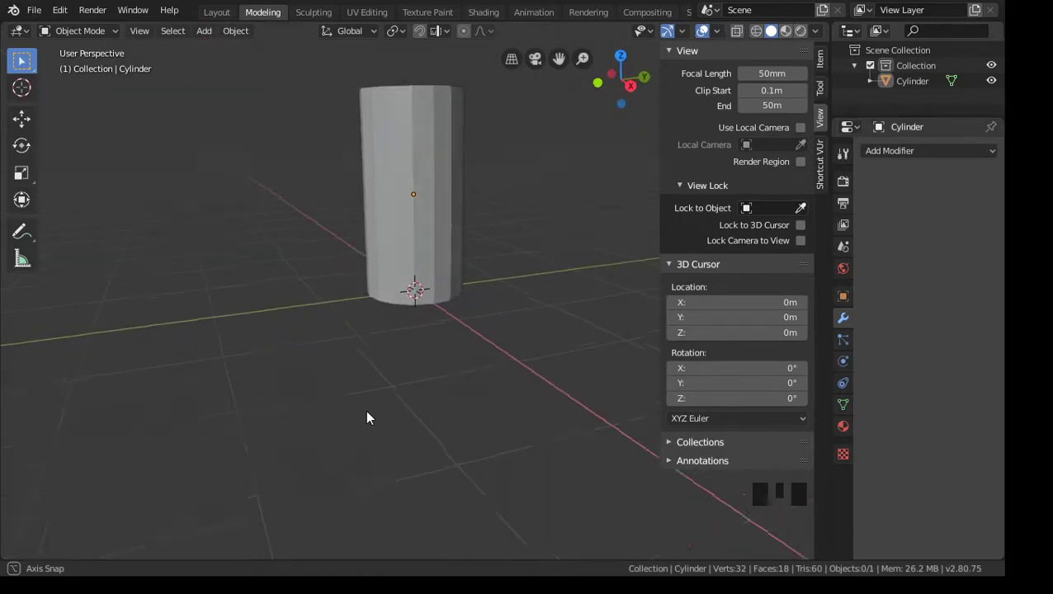
Step: Rename the cylinder object as Cylinder_L0
{"action": "left_click", "coordinate": [402, 160]}
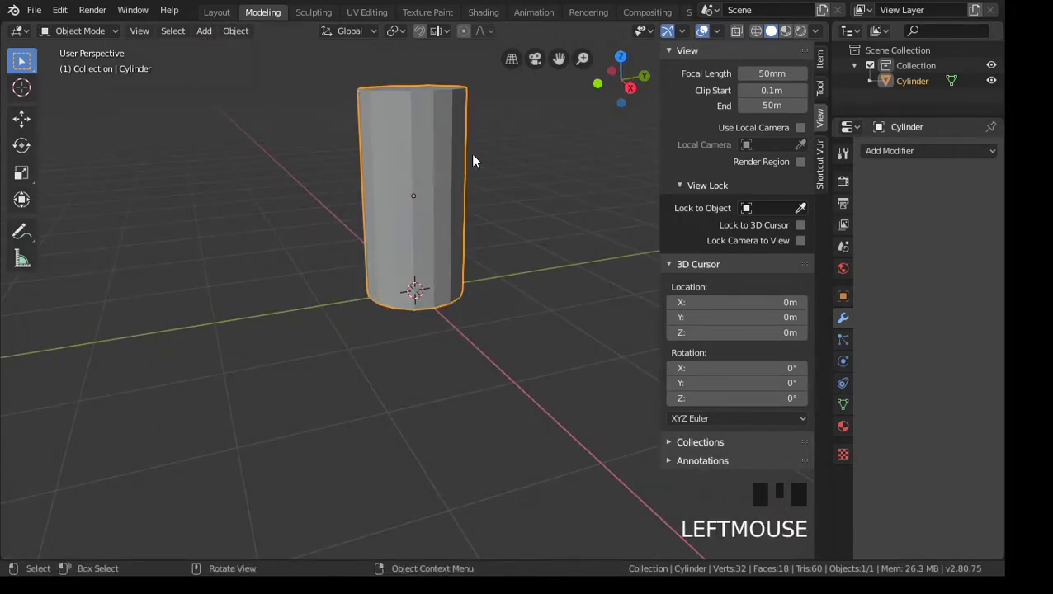
{"action": "left_click", "coordinate": [912, 82]}
{"action": "double_click", "coordinate": [911, 82]}
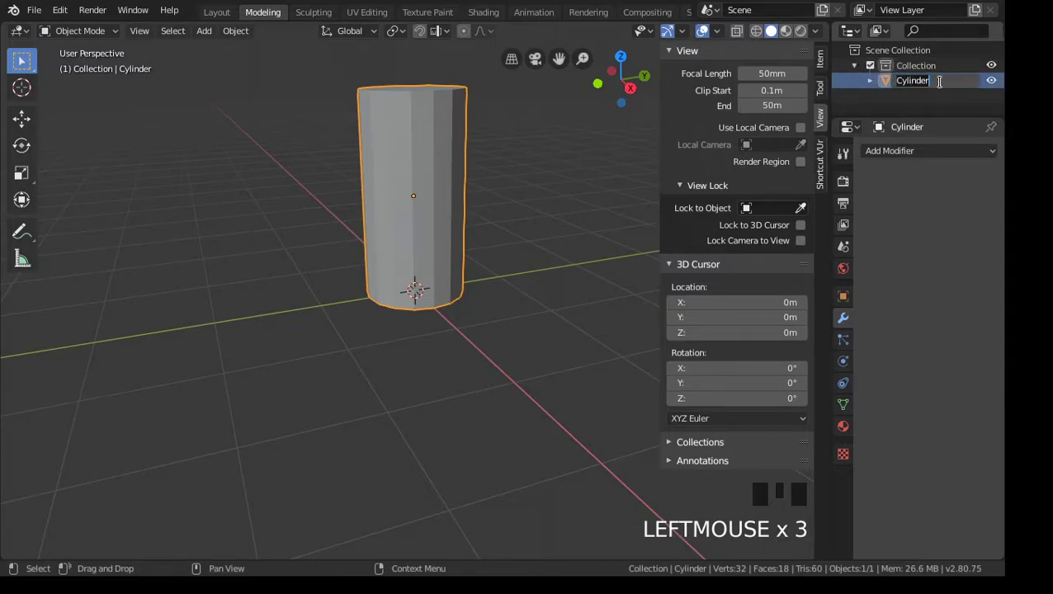
{"action": "left_click", "coordinate": [940, 81]}
{"action": "type", "text": "_"}
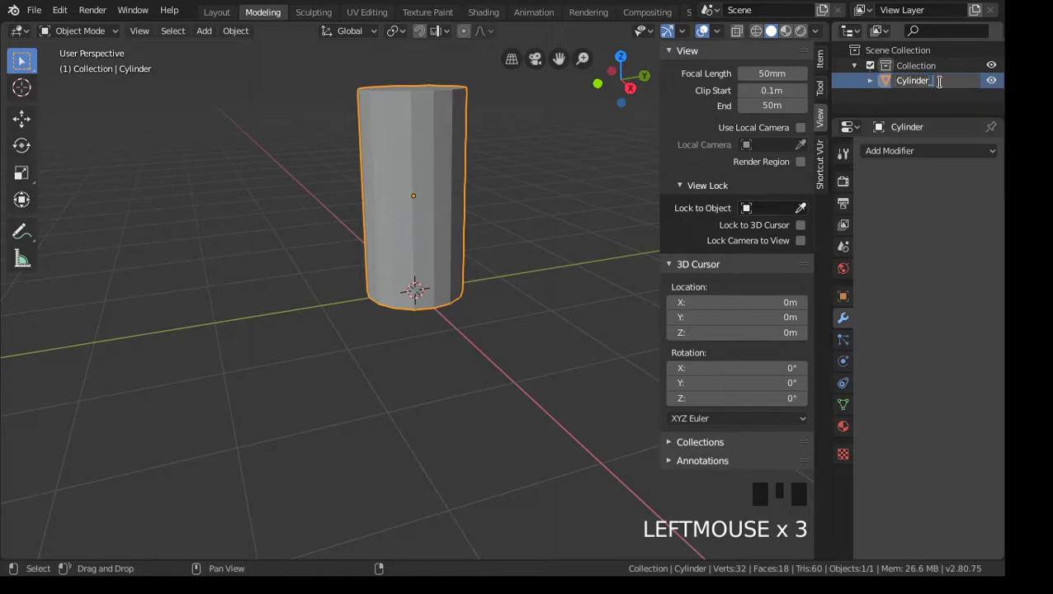
{"action": "type", "text": "L0"}
{"action": "key", "text": "Return"}
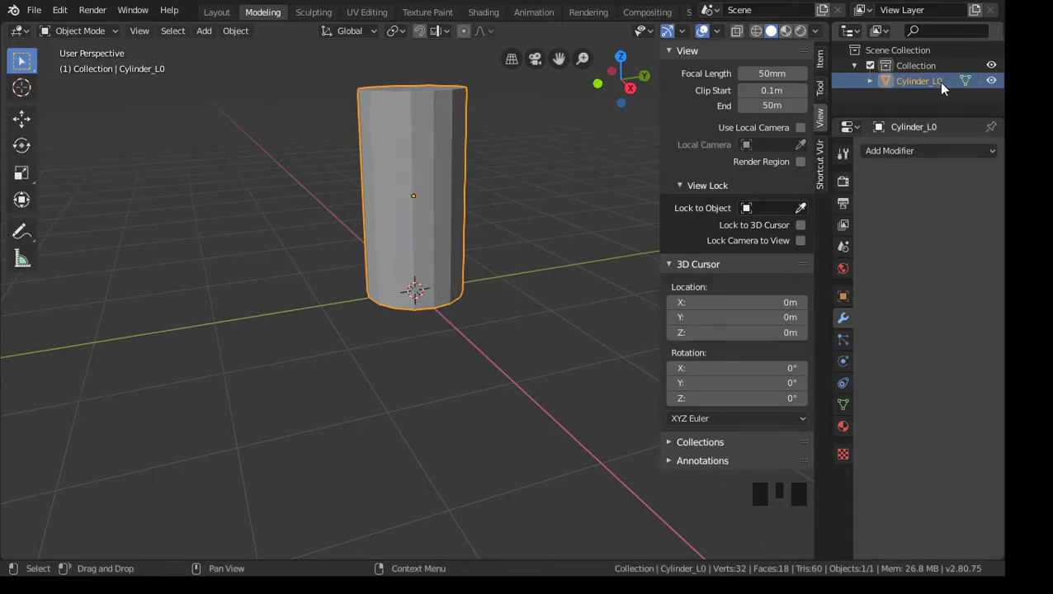
Step: Set the cylinder's origin to the 3D cursor at the centre of its base
{"action": "middle_click_drag", "start_coordinate": [525, 283], "coordinate": [461, 289]}
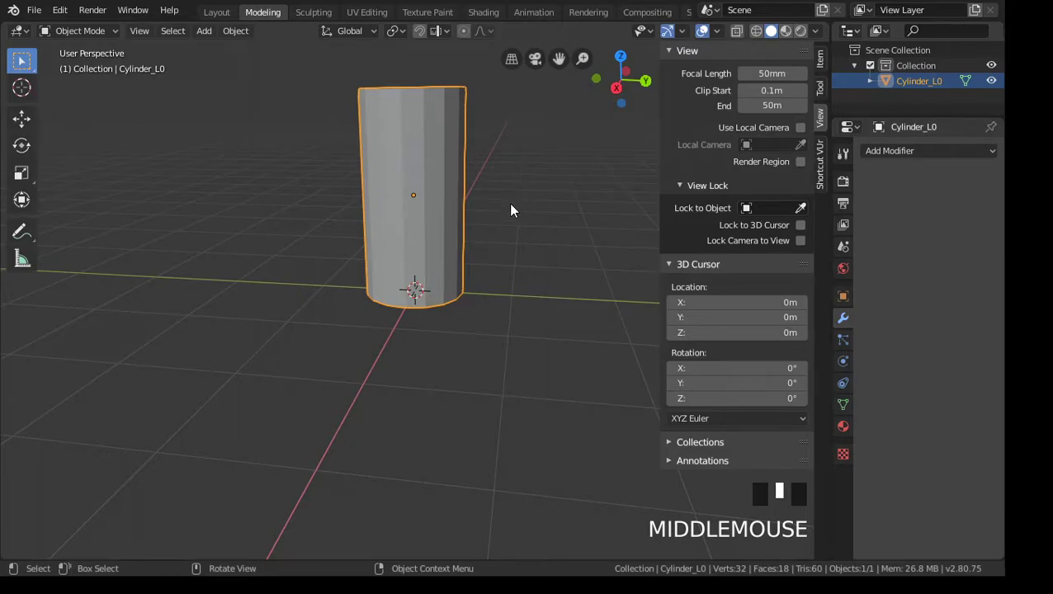
{"action": "left_click", "coordinate": [245, 35]}
{"action": "left_click", "coordinate": [231, 33]}
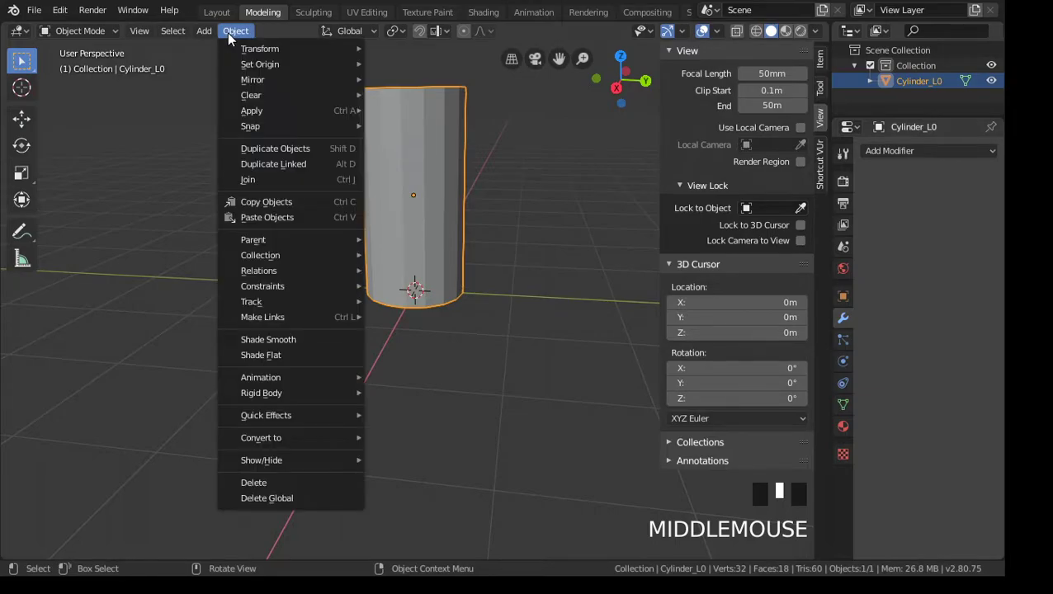
{"action": "mouse_move", "coordinate": [276, 63]}
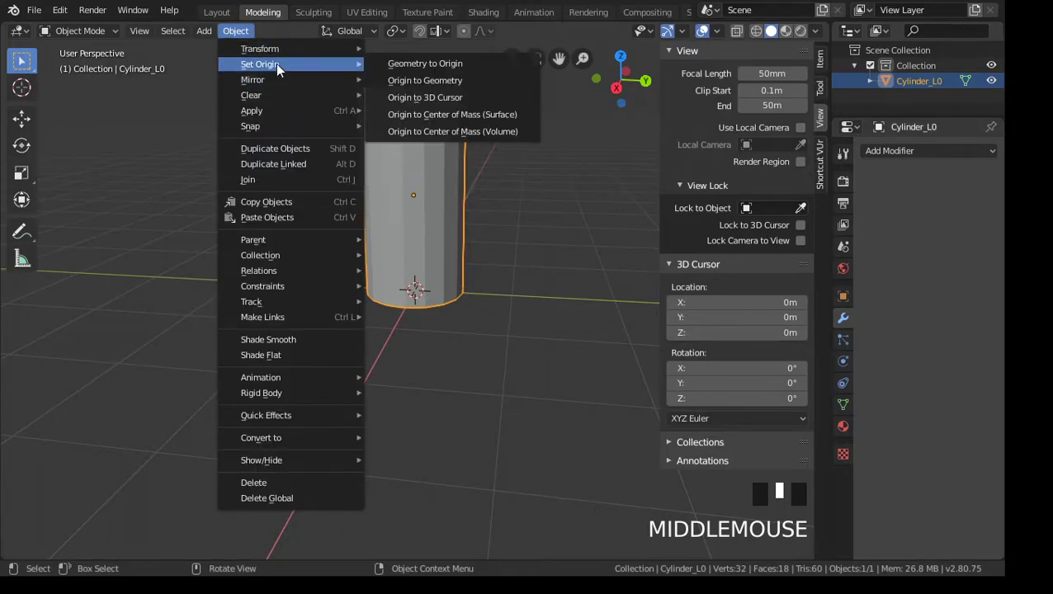
{"action": "left_click", "coordinate": [449, 97]}
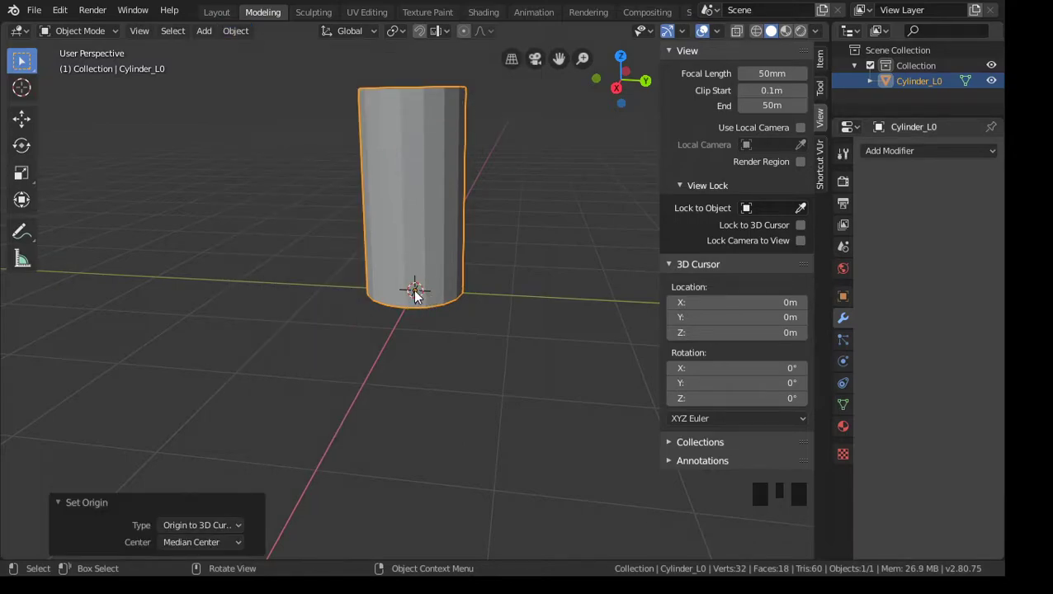
{"action": "middle_click_drag", "start_coordinate": [397, 355], "coordinate": [456, 344]}
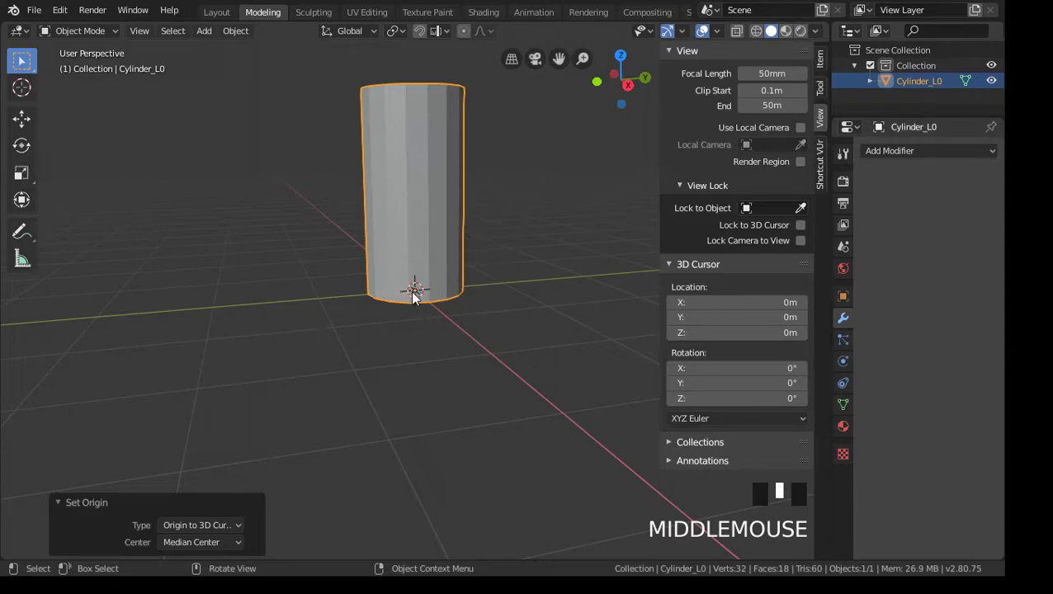
{"action": "middle_click_drag", "start_coordinate": [452, 308], "coordinate": [428, 336]}
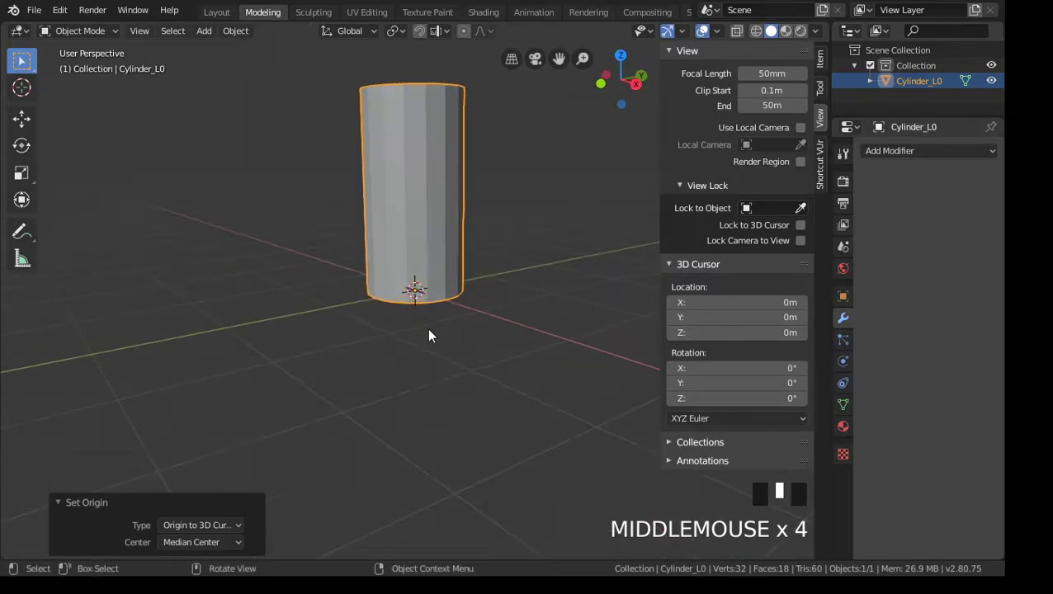
{"action": "mouse_move", "coordinate": [411, 289]}
{"action": "middle_mouse_down"}
{"action": "mouse_move", "coordinate": [447, 348]}
{"action": "mouse_move", "coordinate": [408, 309]}
{"action": "middle_mouse_up"}
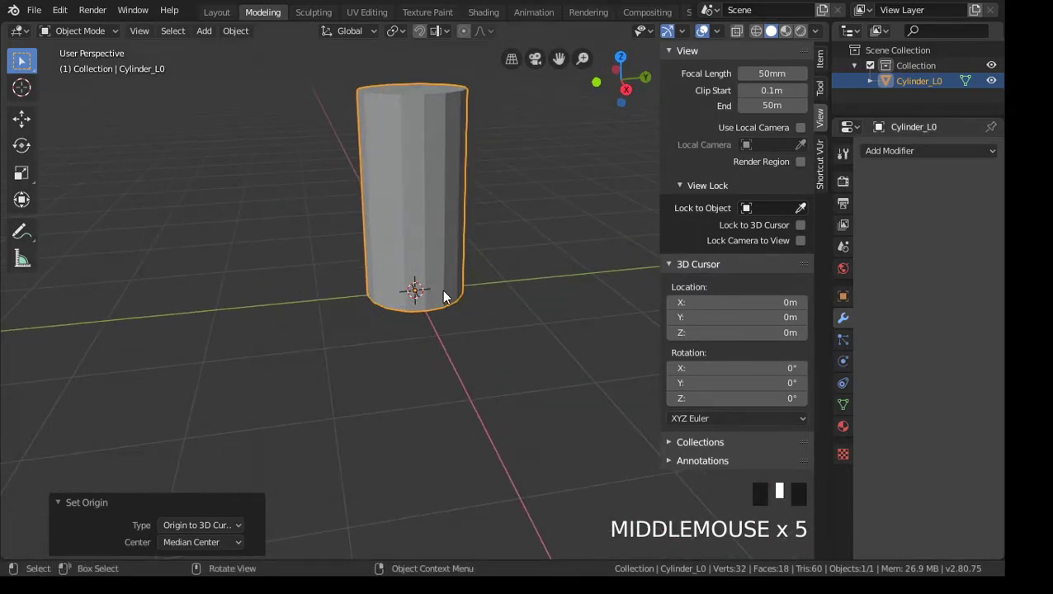
{"action": "middle_click_drag", "start_coordinate": [476, 394], "coordinate": [428, 404]}
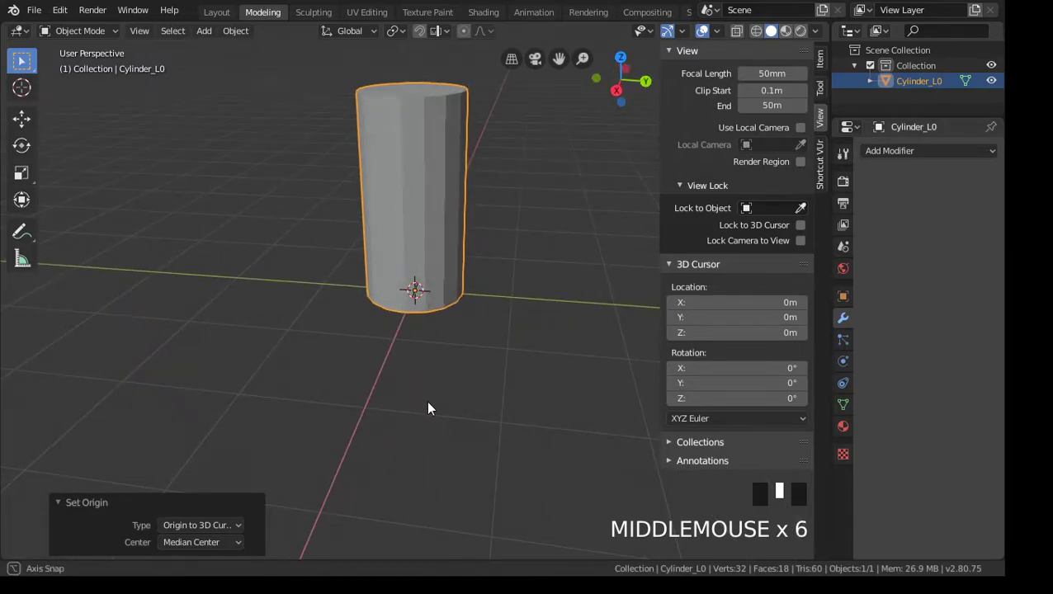
{"action": "middle_click_drag", "start_coordinate": [423, 277], "coordinate": [549, 308]}
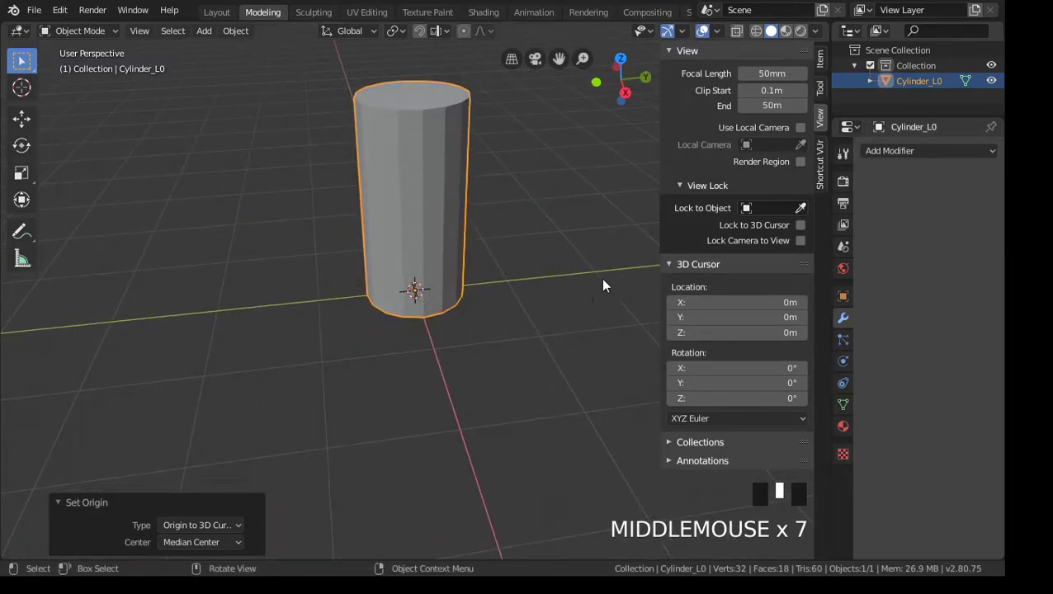
Step: Set the scene's unit scale to 0.01, keeping the metric unit system
{"action": "left_click", "coordinate": [842, 247]}
{"action": "left_click", "coordinate": [868, 231]}
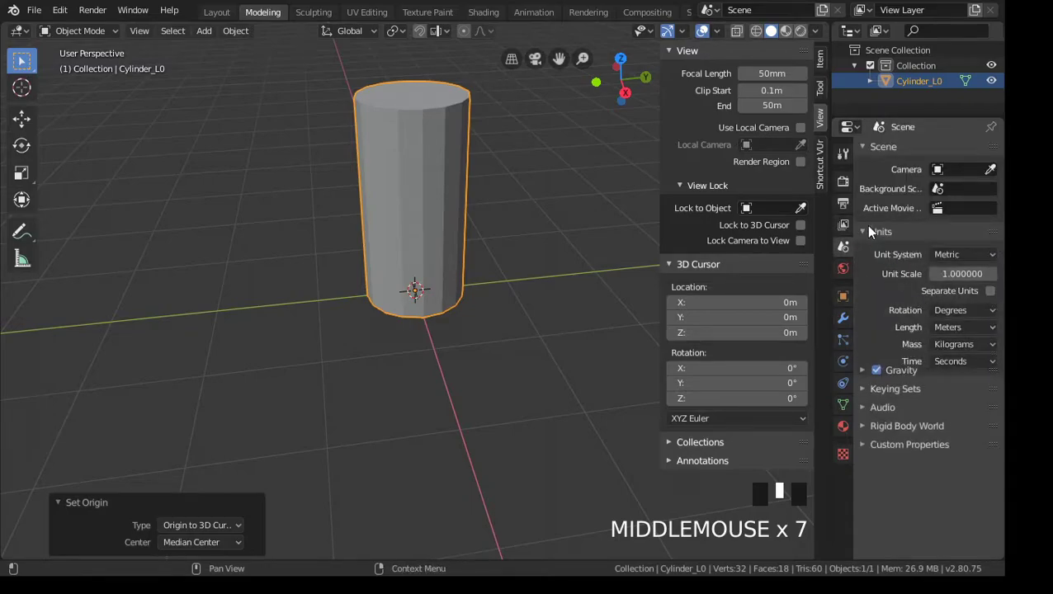
{"action": "left_click", "coordinate": [966, 273]}
{"action": "type", "text": "1.0"}
{"action": "key", "text": "BackSpace"}
{"action": "key", "text": "BackSpace"}
{"action": "key", "text": "BackSpace"}
{"action": "type", "text": "0.01"}
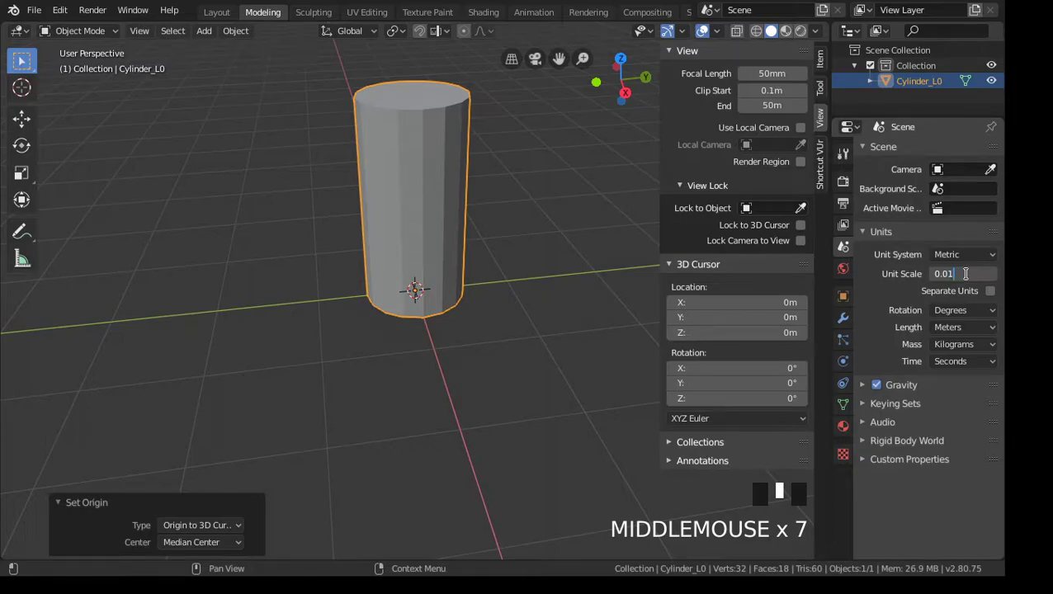
{"action": "left_click", "coordinate": [966, 273]}
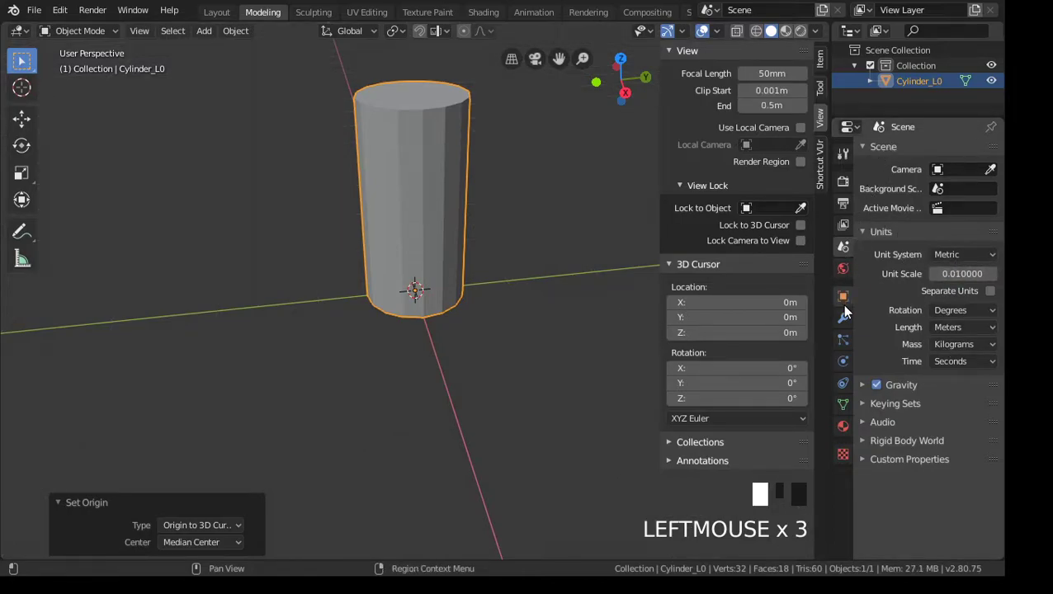
Step: Change the scene's render engine to Cycles
{"action": "left_click", "coordinate": [844, 182]}
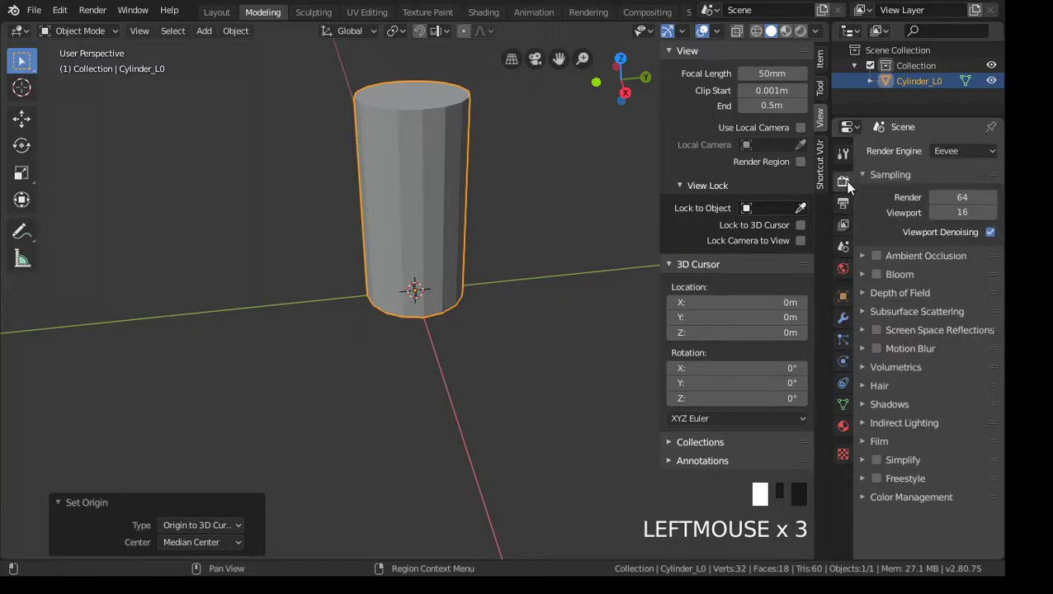
{"action": "left_click", "coordinate": [976, 155]}
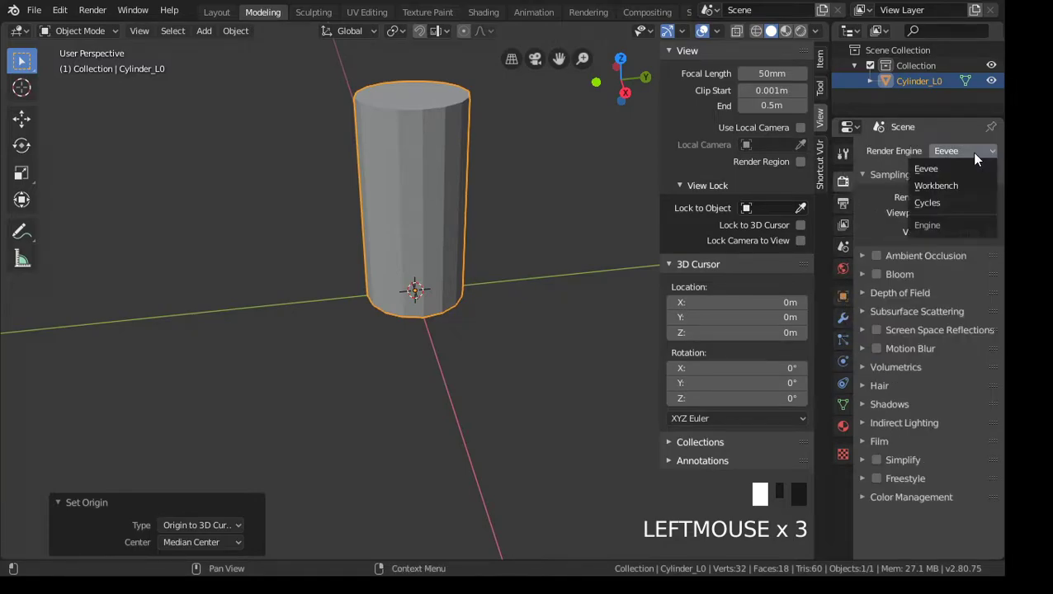
{"action": "left_click", "coordinate": [947, 203]}
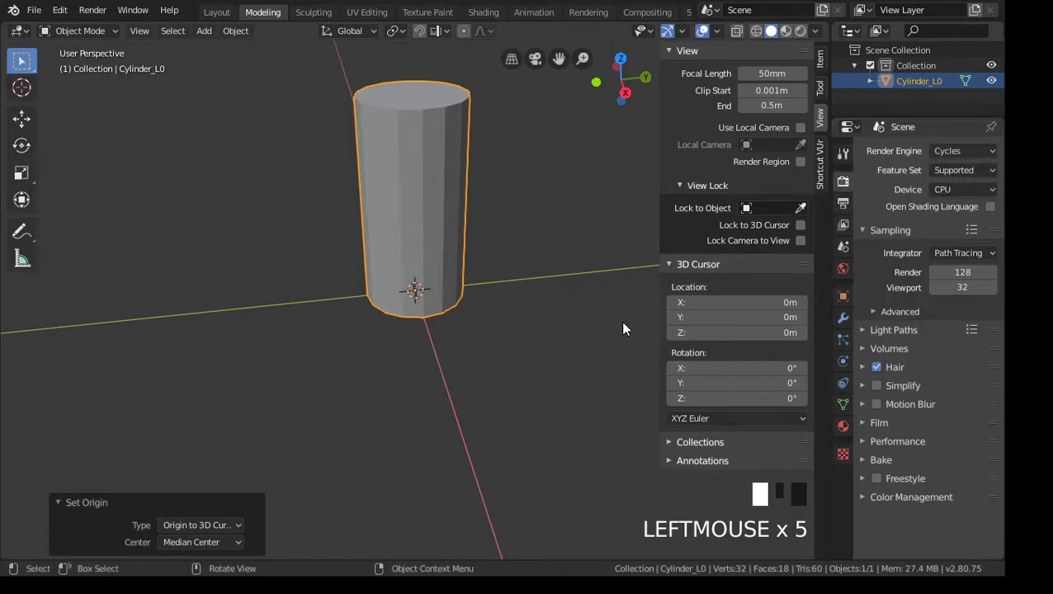
Step: Switch the cylinder from Object Mode to Edit Mode
{"action": "middle_click_drag", "start_coordinate": [510, 369], "coordinate": [513, 339]}
{"action": "scroll", "coordinate": [509, 338], "scroll_direction": "down", "scroll_amount": 3}
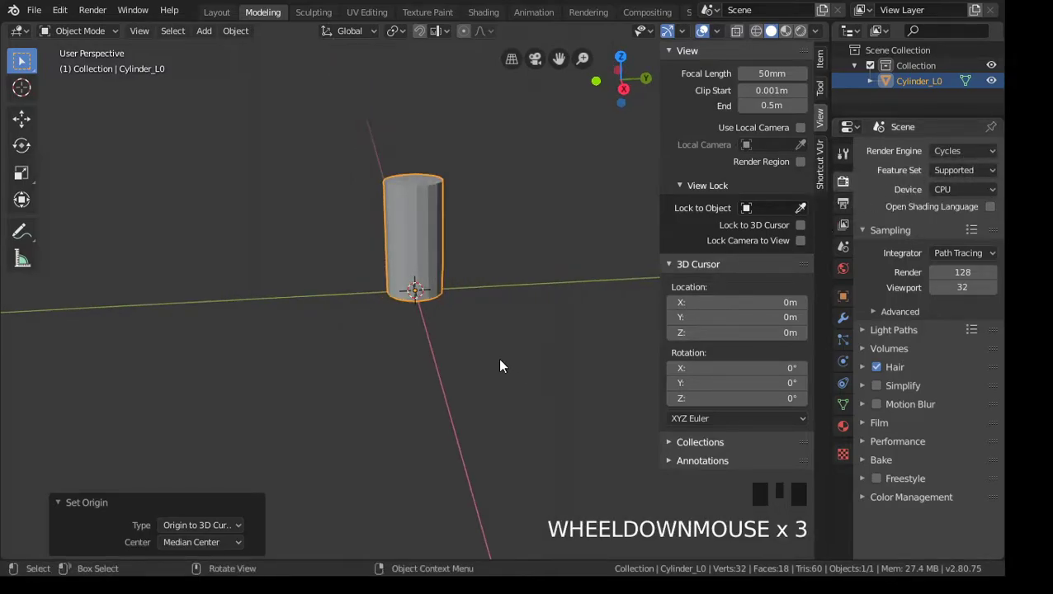
{"action": "mouse_move", "coordinate": [466, 372]}
{"action": "middle_mouse_down"}
{"action": "mouse_move", "coordinate": [491, 376]}
{"action": "mouse_move", "coordinate": [456, 380]}
{"action": "middle_mouse_up"}
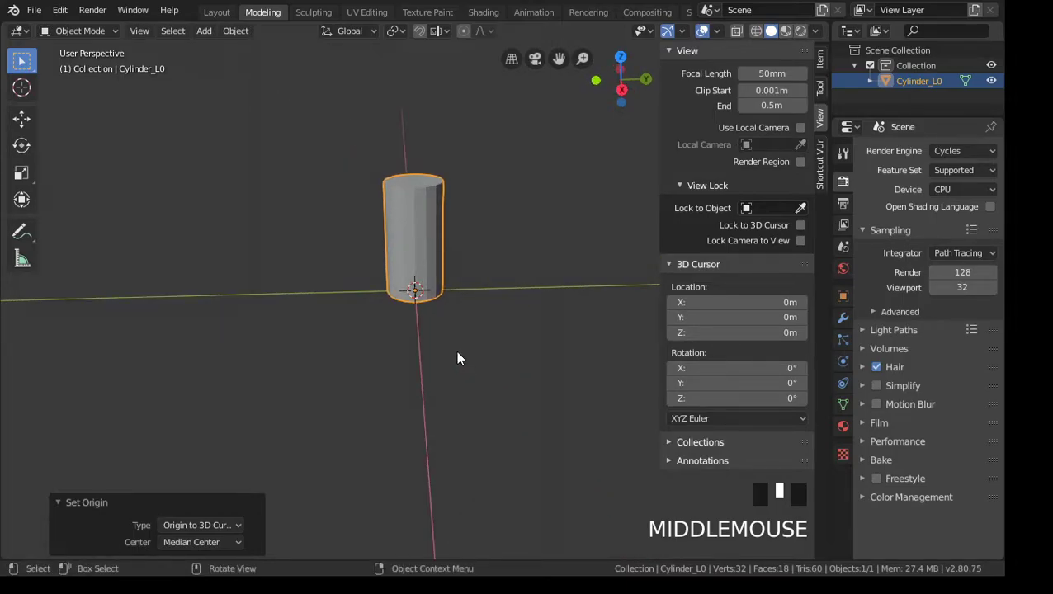
{"action": "middle_click_drag", "start_coordinate": [458, 357], "coordinate": [505, 354]}
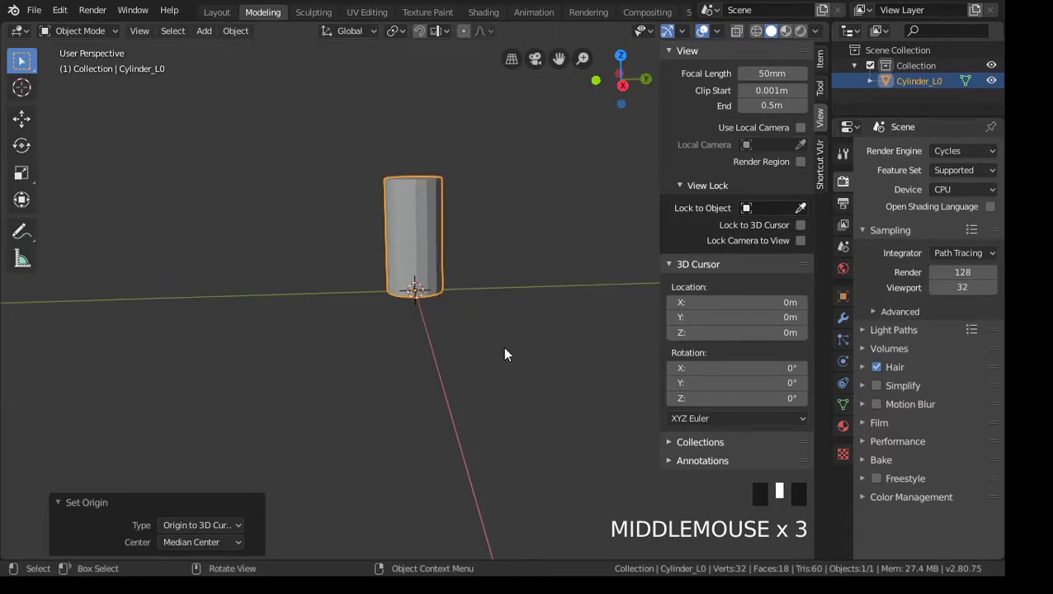
{"action": "left_click", "coordinate": [83, 29]}
{"action": "left_click", "coordinate": [108, 65]}
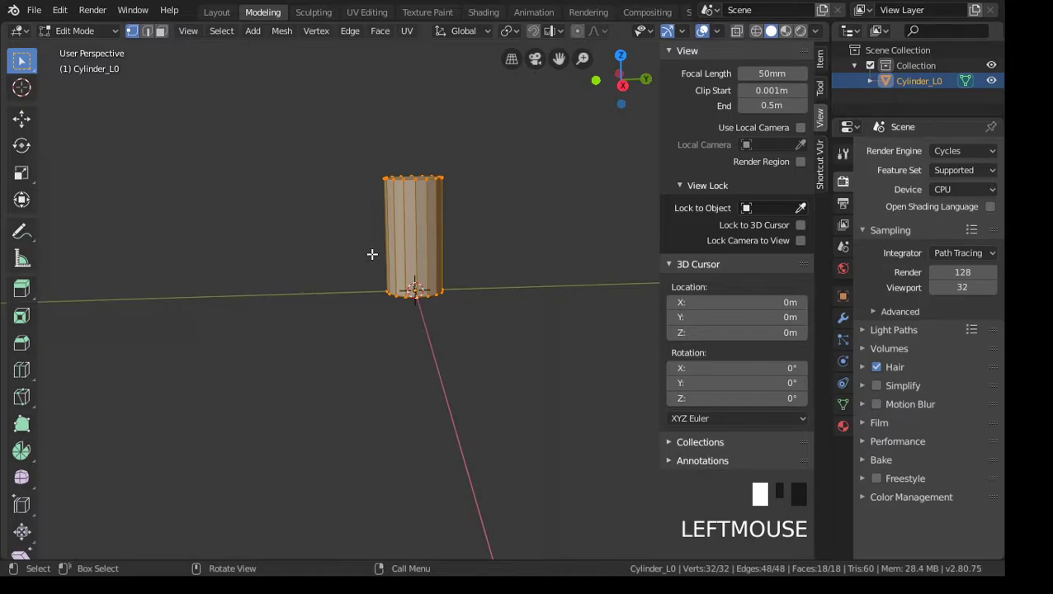
{"action": "left_click", "coordinate": [108, 31]}
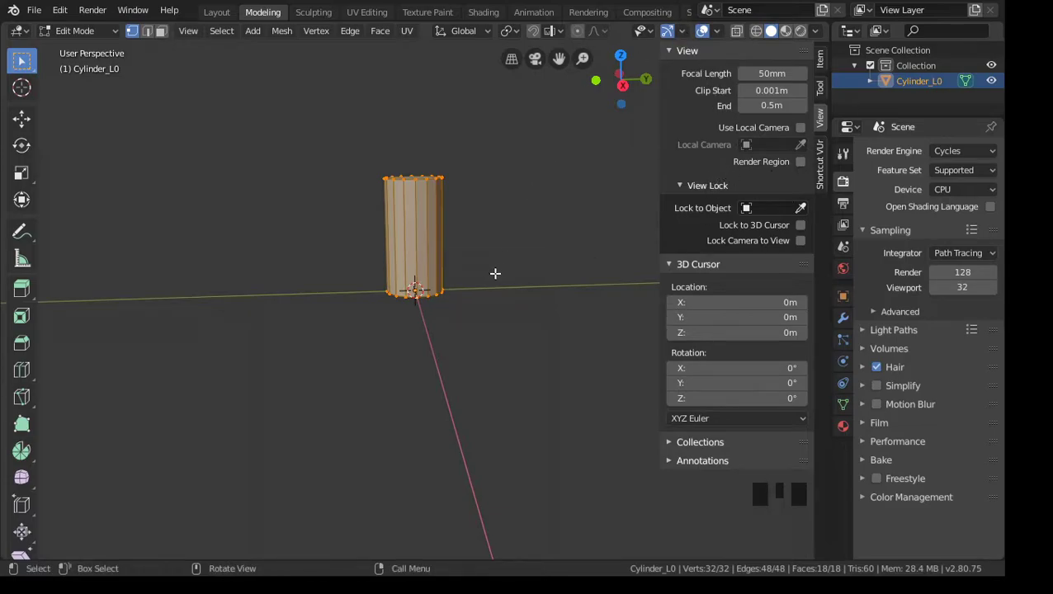
Step: Turn on the display of face normals for the cylinder in the viewport overlays
{"action": "left_click", "coordinate": [682, 31]}
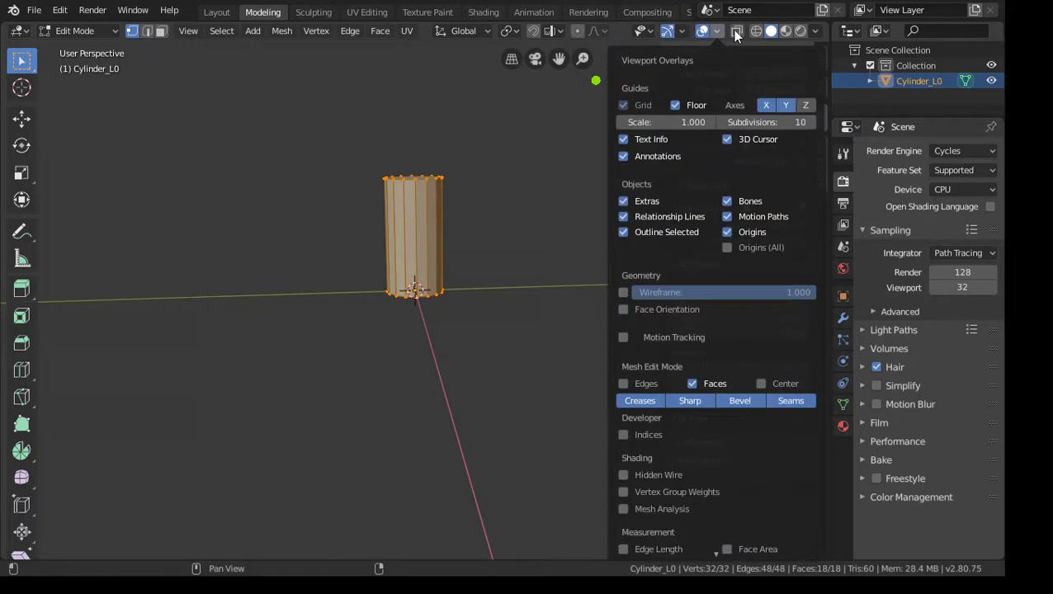
{"action": "left_click", "coordinate": [713, 31]}
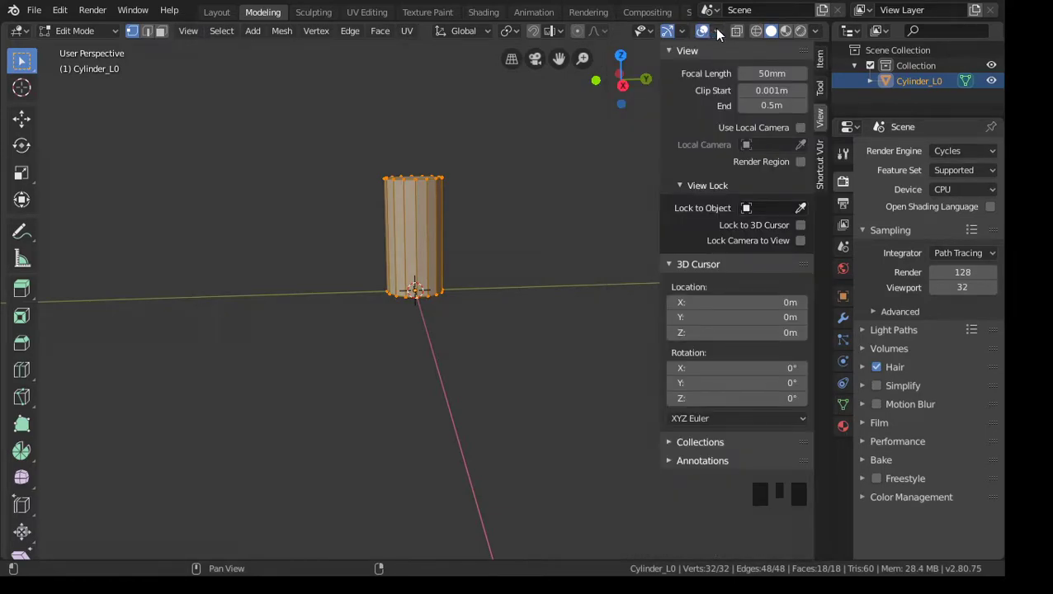
{"action": "left_click", "coordinate": [716, 31]}
{"action": "scroll", "coordinate": [689, 462], "scroll_direction": "down", "scroll_amount": 4}
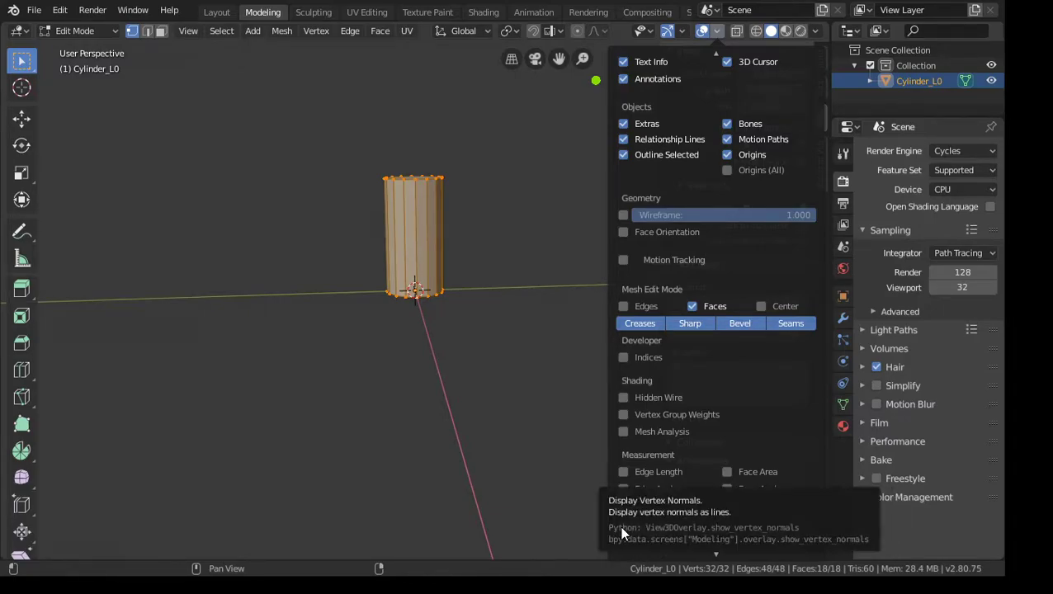
{"action": "left_click", "coordinate": [654, 529]}
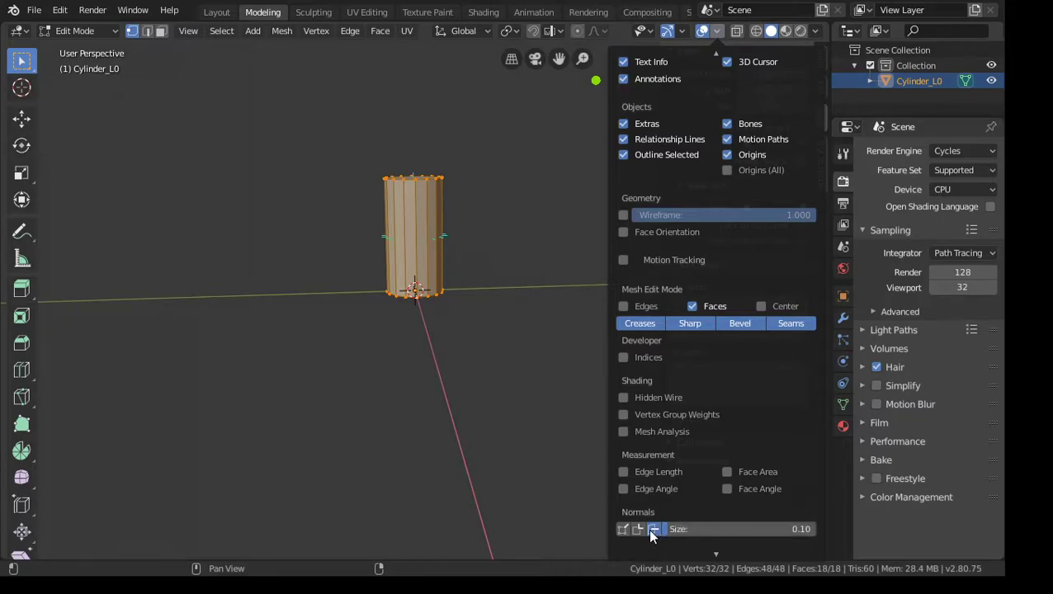
{"action": "scroll", "coordinate": [654, 529], "scroll_direction": "down", "scroll_amount": 1}
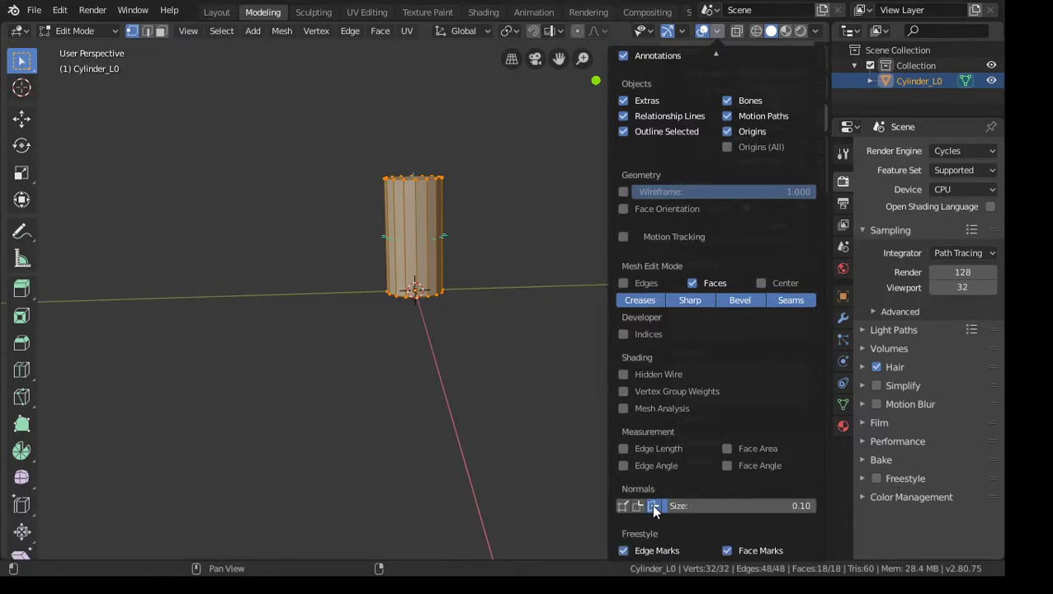
Step: Set the display size of the face normals to 1 in the viewport overlays
{"action": "scroll", "coordinate": [511, 291], "scroll_direction": "up", "scroll_amount": 2}
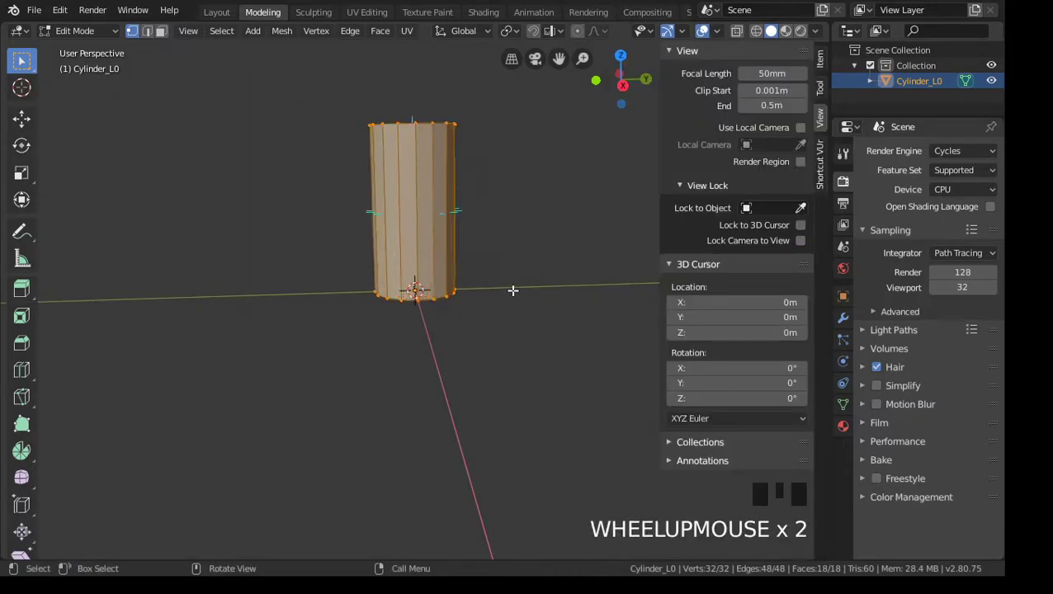
{"action": "middle_click_drag", "start_coordinate": [533, 266], "coordinate": [499, 299]}
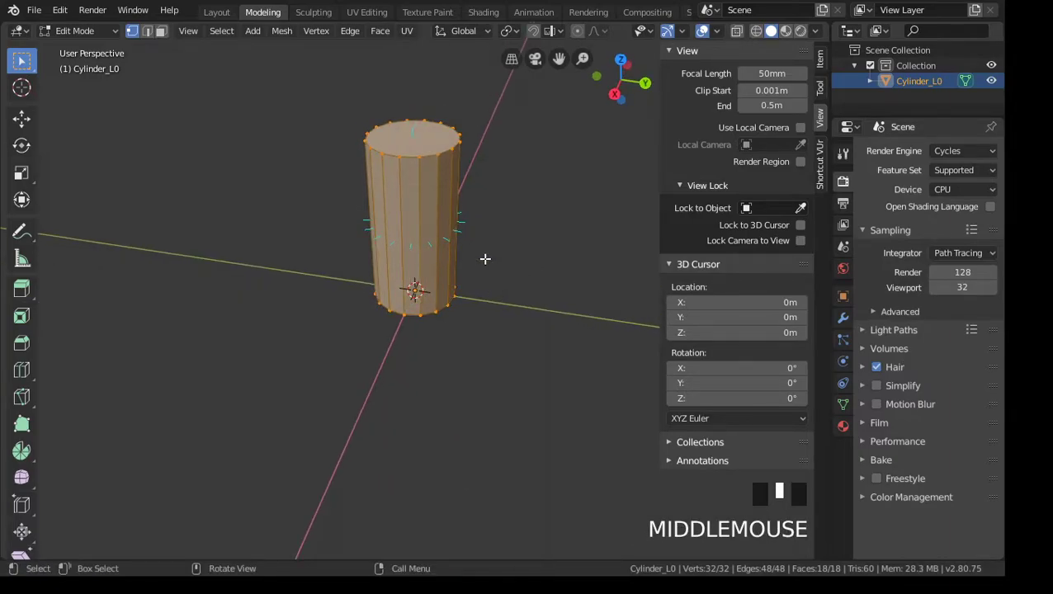
{"action": "scroll", "coordinate": [483, 248], "scroll_direction": "up", "scroll_amount": 2}
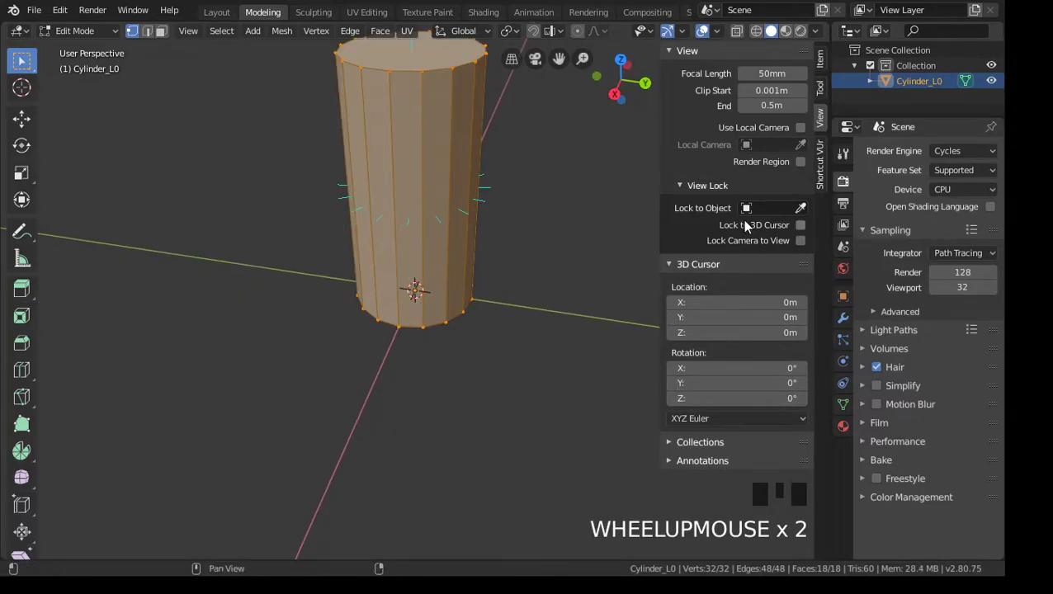
{"action": "left_click", "coordinate": [719, 33]}
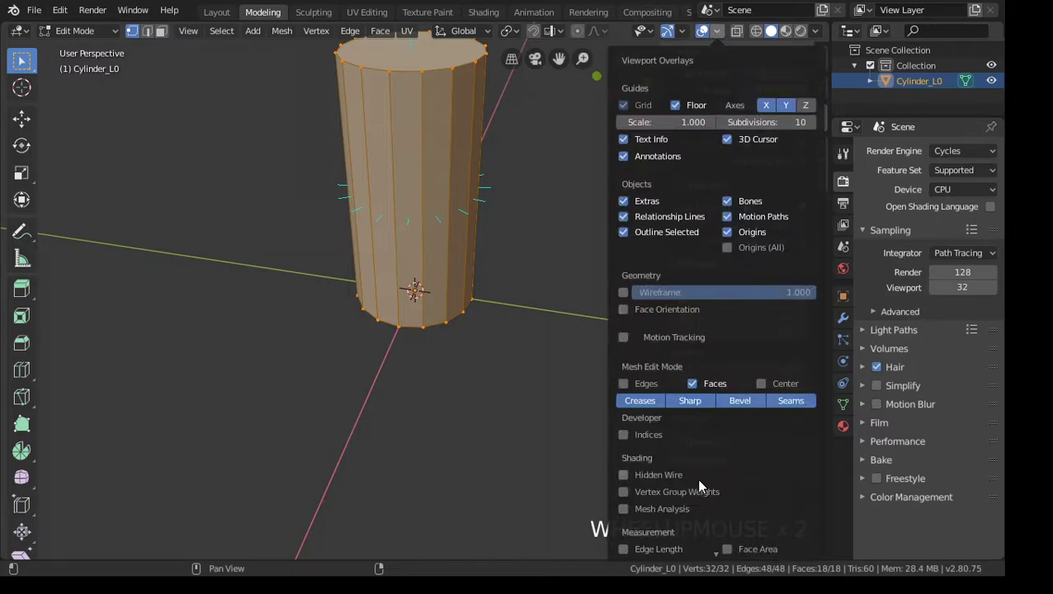
{"action": "scroll", "coordinate": [698, 486], "scroll_direction": "down", "scroll_amount": 3}
{"action": "left_click", "coordinate": [797, 506]}
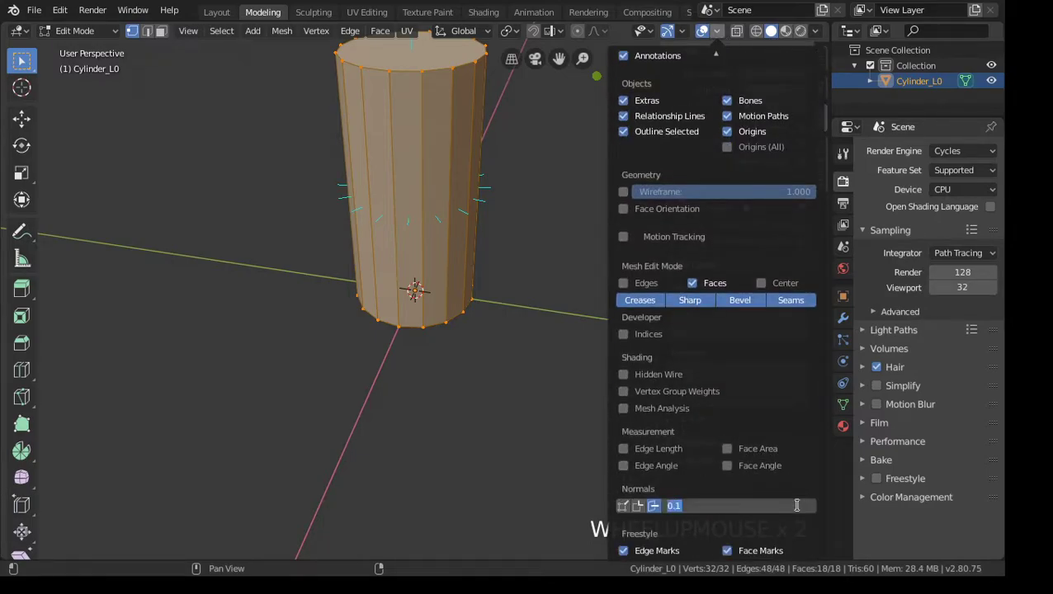
{"action": "type", "text": "1m"}
{"action": "key", "text": "Return"}
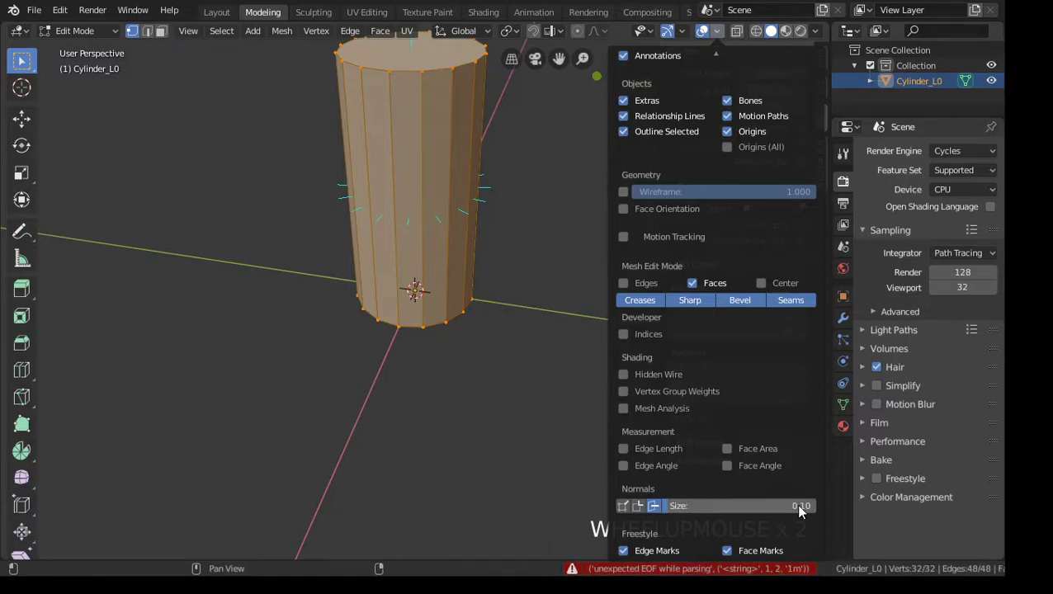
{"action": "left_click", "coordinate": [797, 505]}
{"action": "type", "text": "1"}
{"action": "key", "text": "Return"}
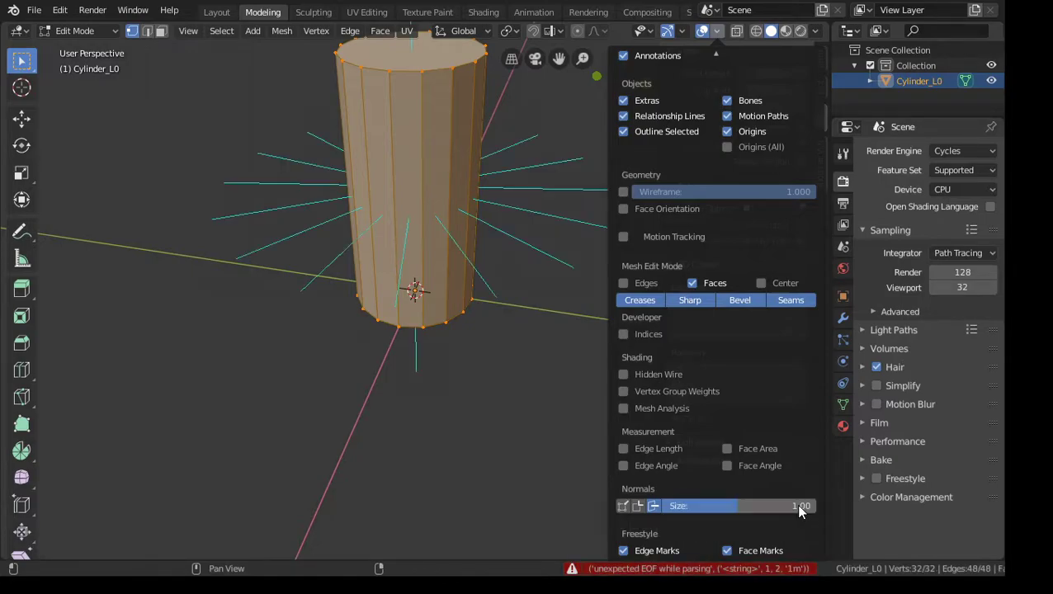
{"action": "scroll", "coordinate": [450, 382], "scroll_direction": "down", "scroll_amount": 2}
{"action": "middle_click_drag", "start_coordinate": [463, 376], "coordinate": [512, 344]}
{"action": "middle_click_drag", "start_coordinate": [447, 344], "coordinate": [469, 303]}
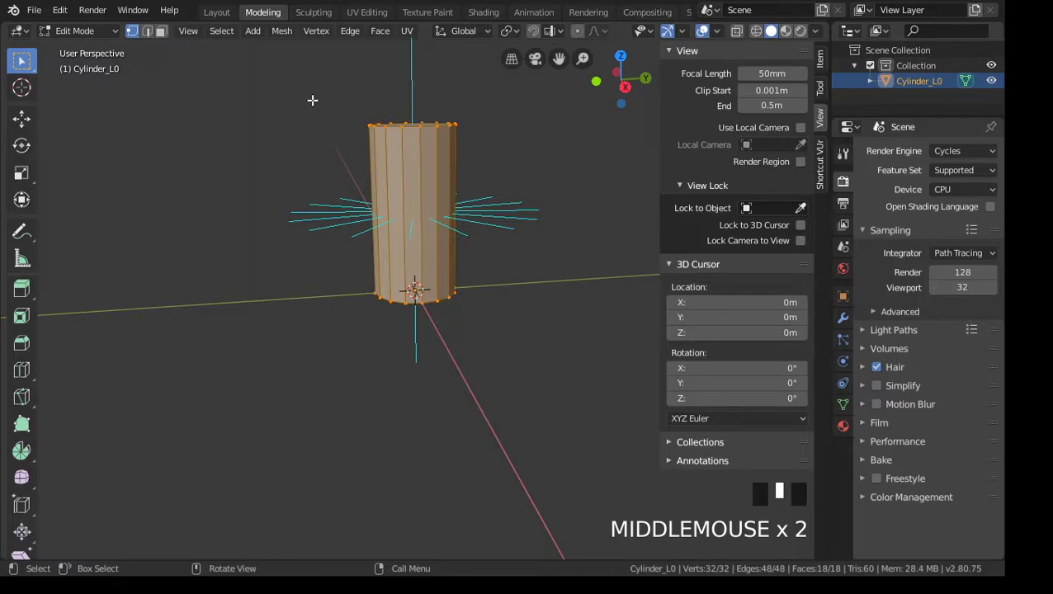
Step: Remove the mesh Normals submenu from Quick Favorites and add it back
{"action": "middle_click_drag", "start_coordinate": [312, 100], "coordinate": [308, 123]}
{"action": "left_click", "coordinate": [190, 31]}
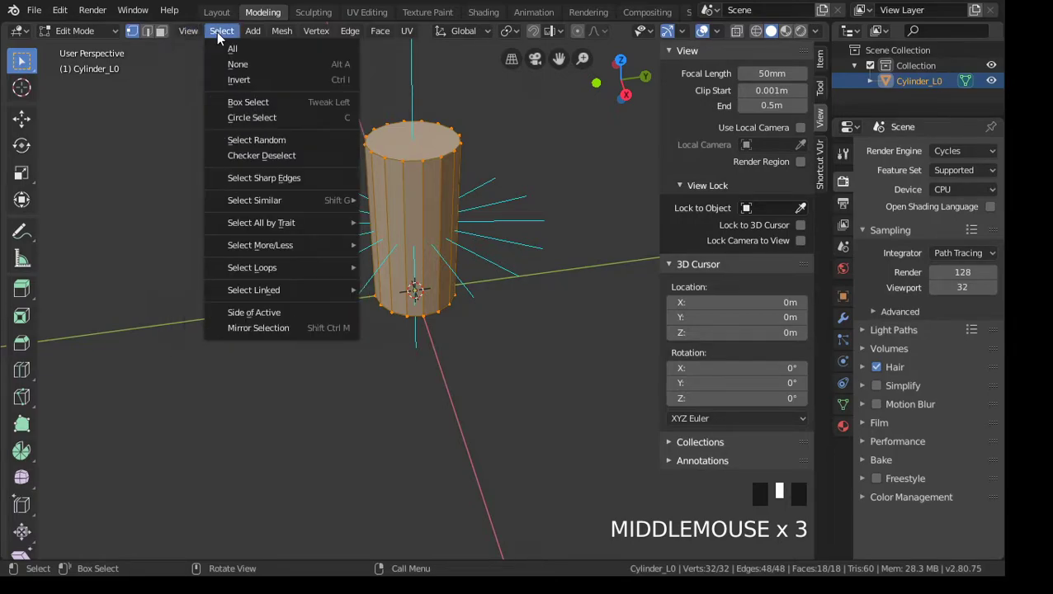
{"action": "mouse_move", "coordinate": [280, 34]}
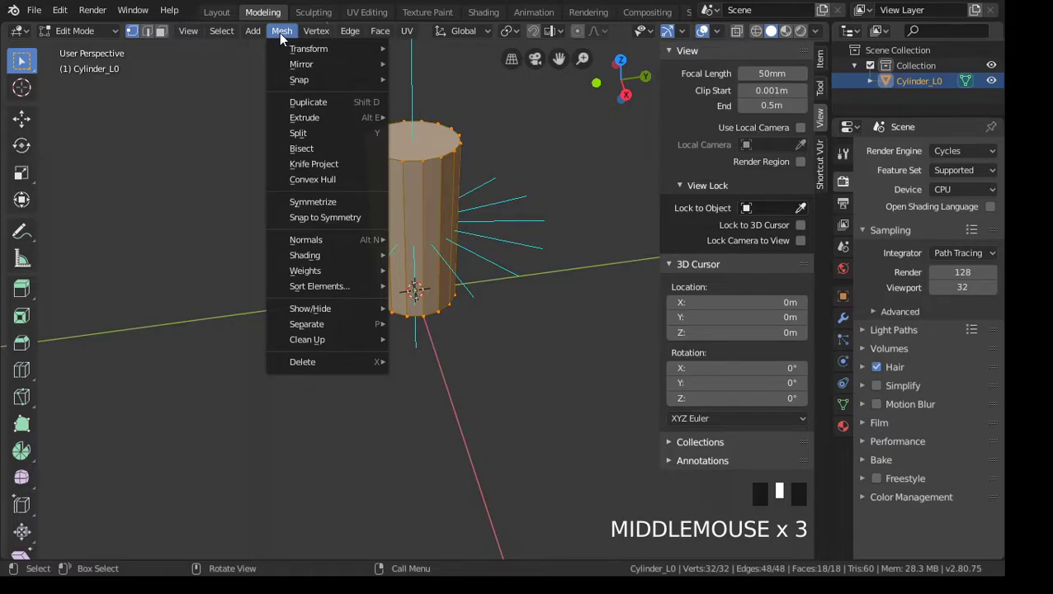
{"action": "mouse_move", "coordinate": [338, 239]}
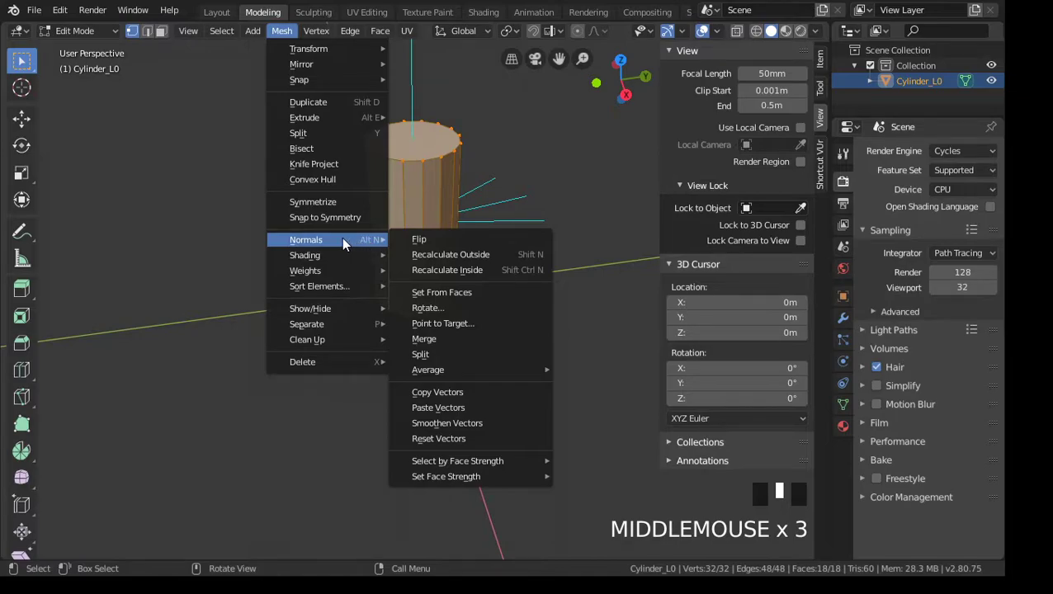
{"action": "right_click", "coordinate": [342, 239]}
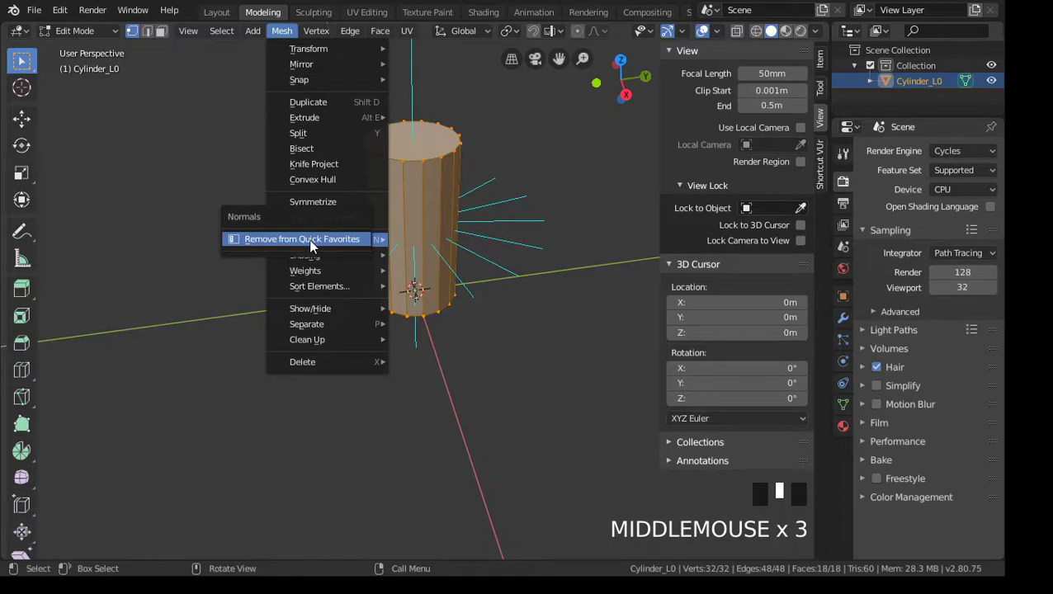
{"action": "key", "text": "Escape"}
{"action": "right_click", "coordinate": [346, 240]}
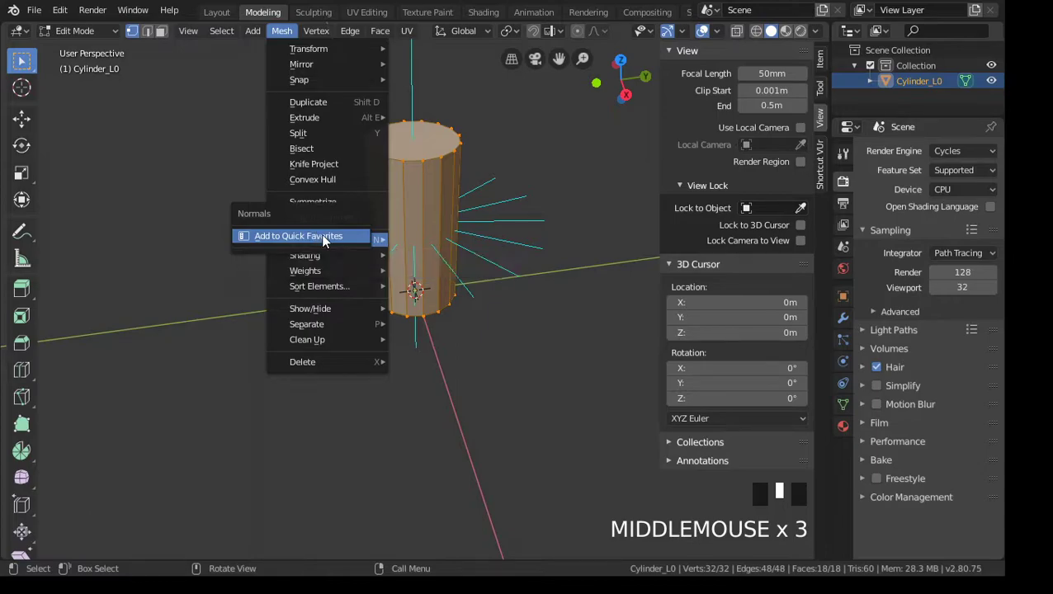
{"action": "key", "text": "Escape"}
Step: Open Quick Favorites and review the commands in its Normals submenu
{"action": "middle_click_drag", "start_coordinate": [591, 307], "coordinate": [567, 316]}
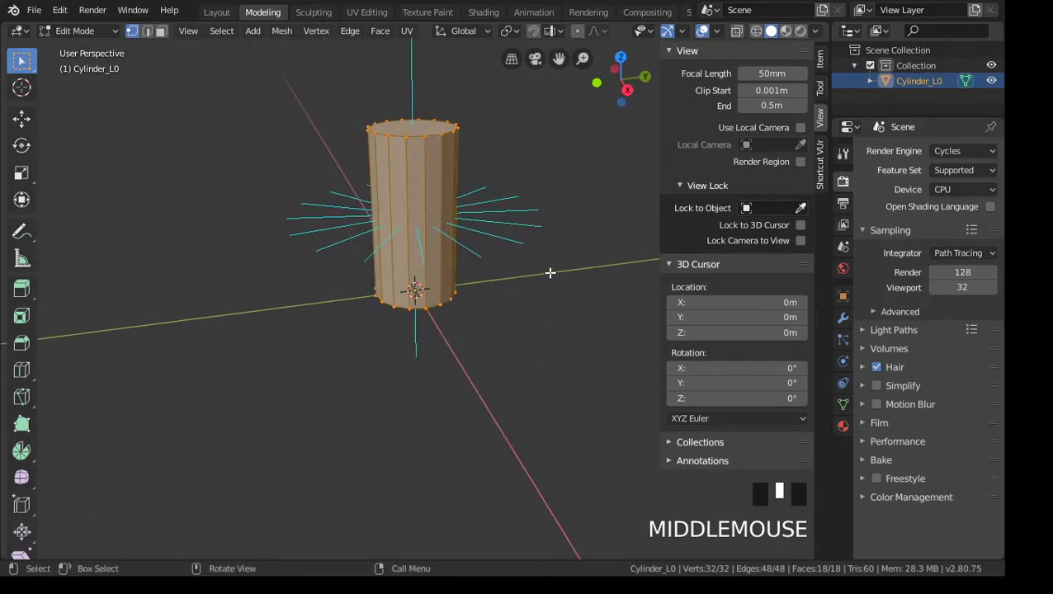
{"action": "key", "text": "q"}
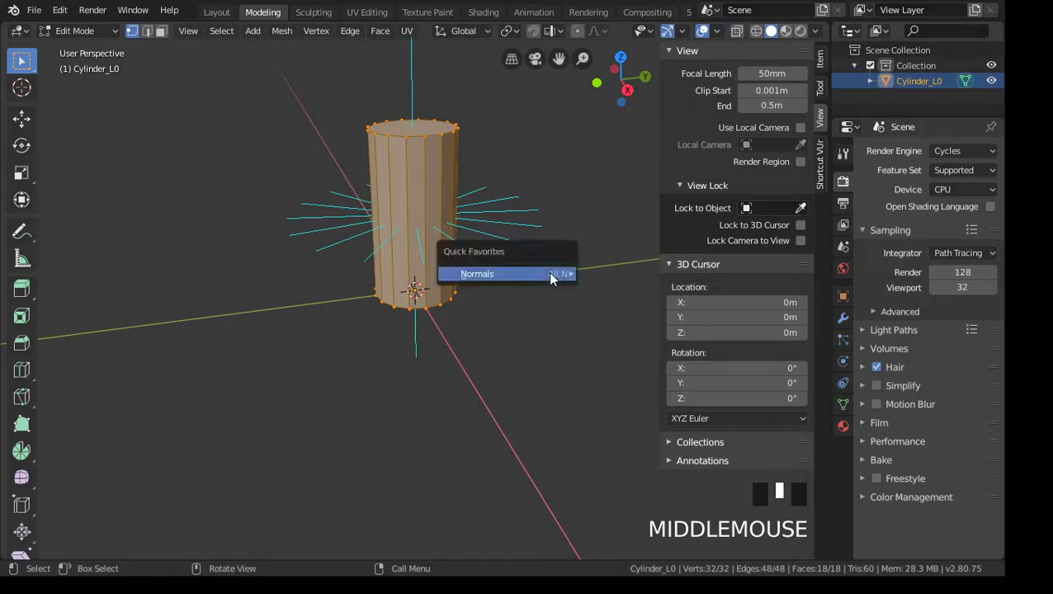
{"action": "mouse_move", "coordinate": [550, 277]}
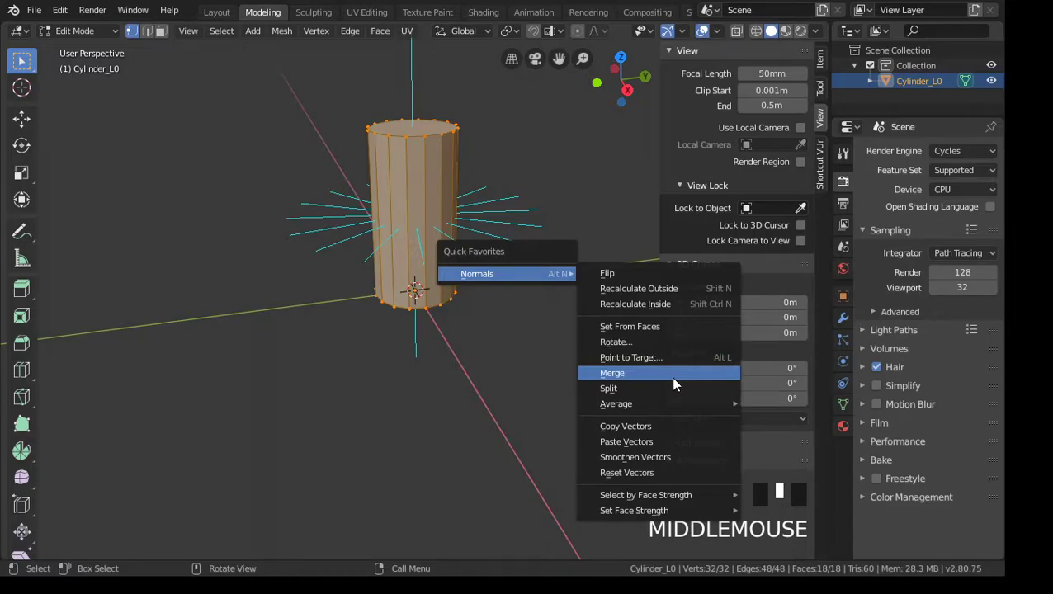
{"action": "mouse_move", "coordinate": [666, 403]}
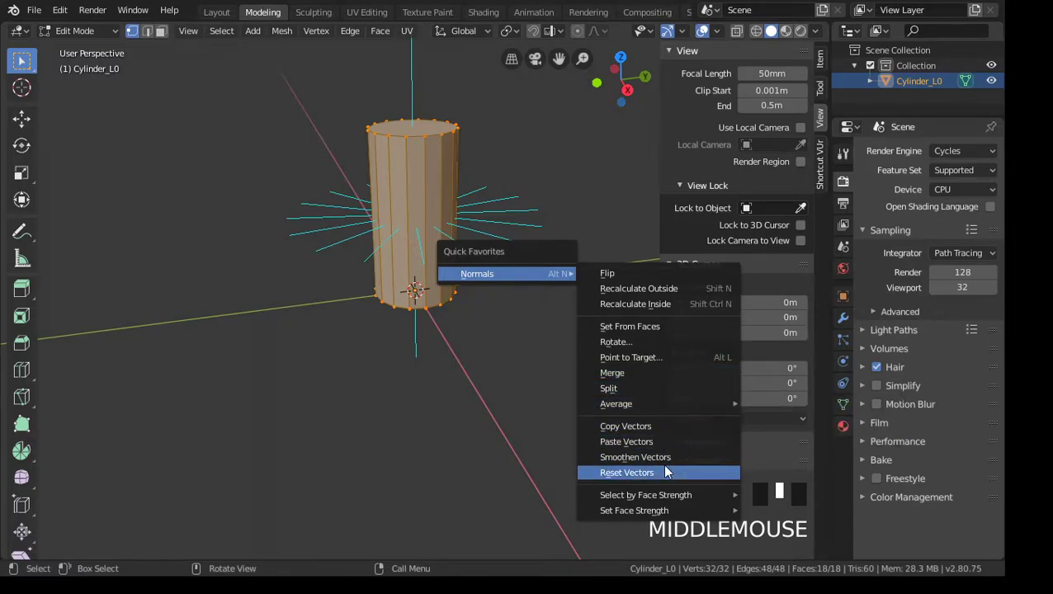
{"action": "mouse_move", "coordinate": [666, 499]}
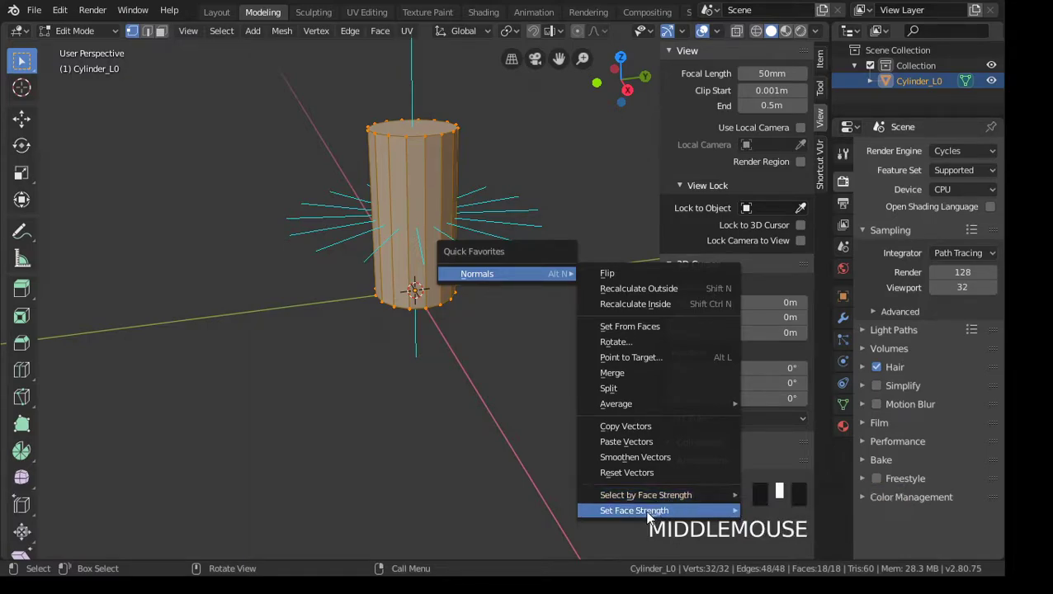
Step: Switch to face selection mode and examine the normals on the cylinder's side and top faces
{"action": "middle_click_drag", "start_coordinate": [394, 403], "coordinate": [487, 331]}
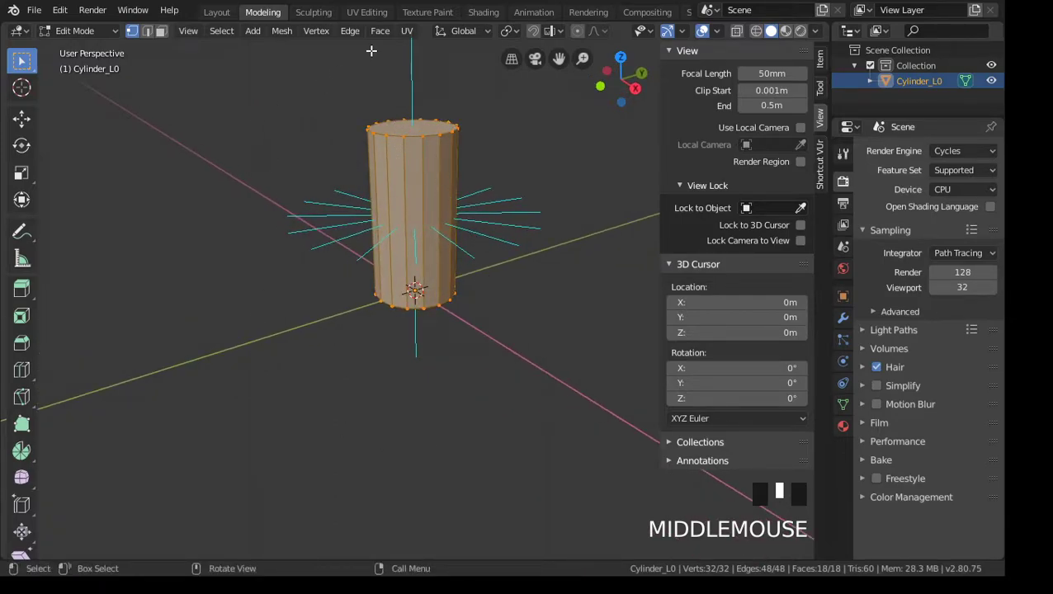
{"action": "left_click", "coordinate": [161, 32]}
{"action": "middle_click_drag", "start_coordinate": [348, 308], "coordinate": [353, 284]}
{"action": "middle_click_drag", "start_coordinate": [443, 273], "coordinate": [466, 291]}
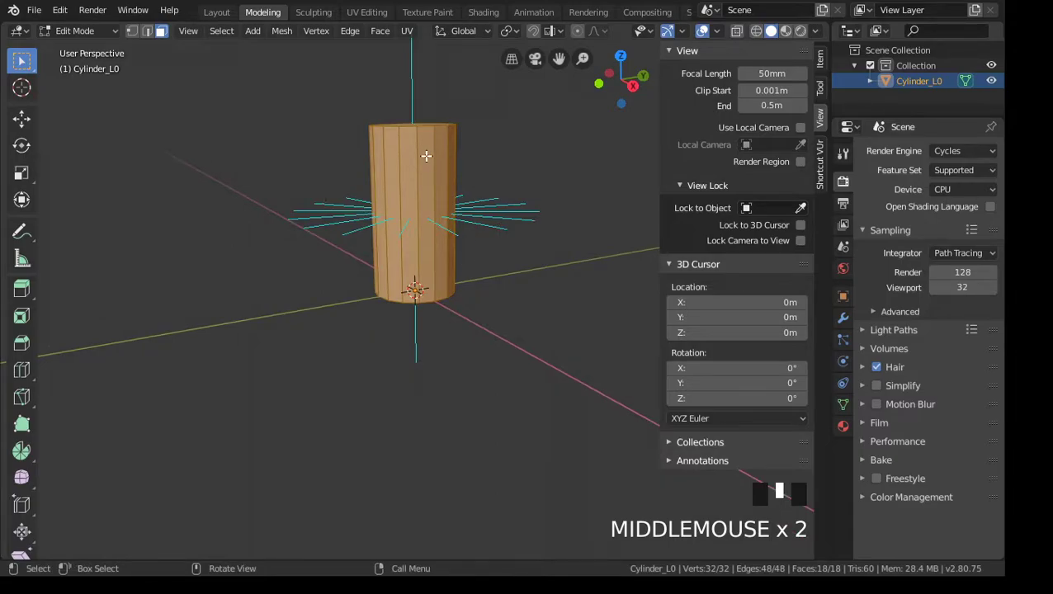
{"action": "middle_click_drag", "start_coordinate": [426, 156], "coordinate": [454, 258]}
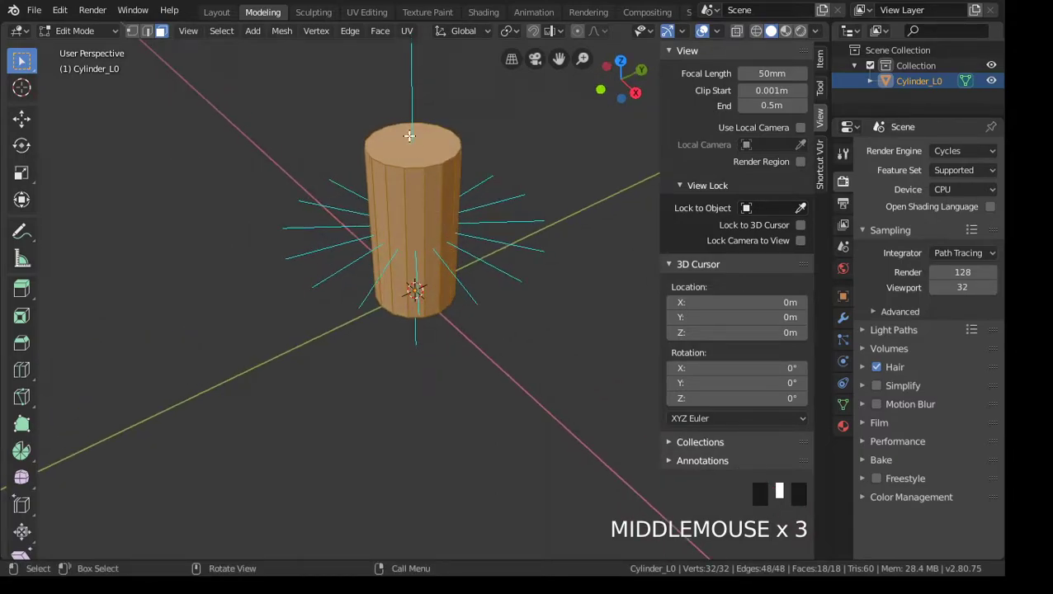
Step: In edge selection mode, select the edge loop around the cylinder's top face and mark it as sharp
{"action": "left_click", "coordinate": [147, 31]}
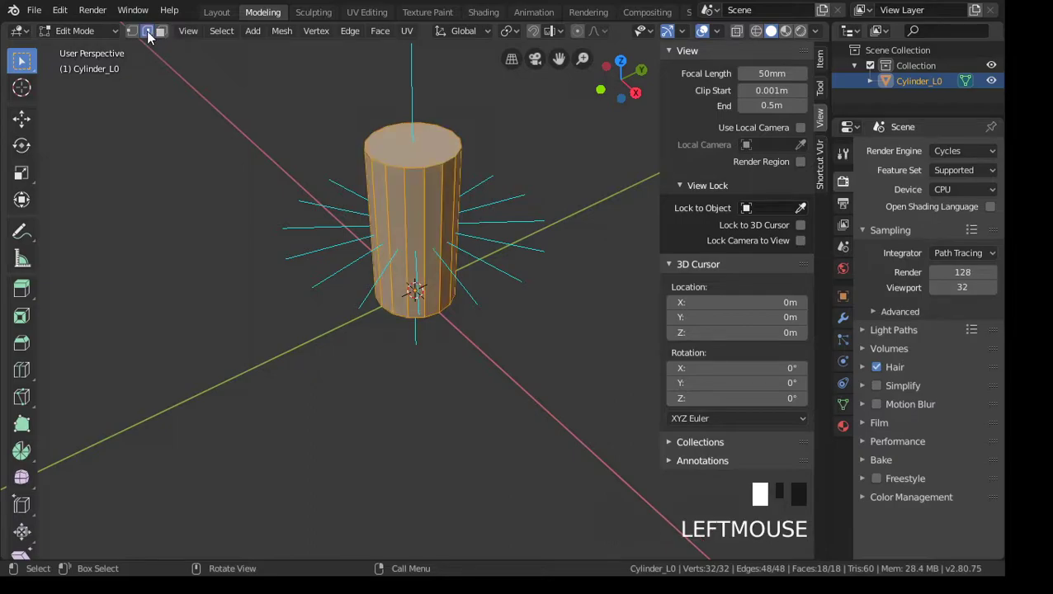
{"action": "right_click", "coordinate": [420, 165]}
{"action": "left_click", "coordinate": [459, 174]}
{"action": "left_click", "coordinate": [411, 167]}
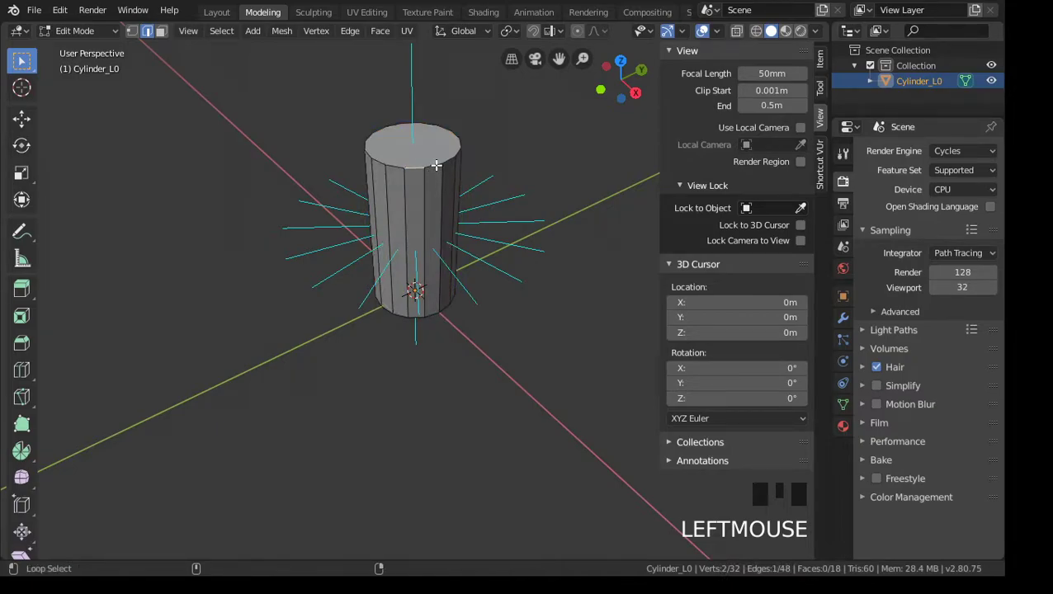
{"action": "left_click", "coordinate": [434, 161], "text": "alt+shift"}
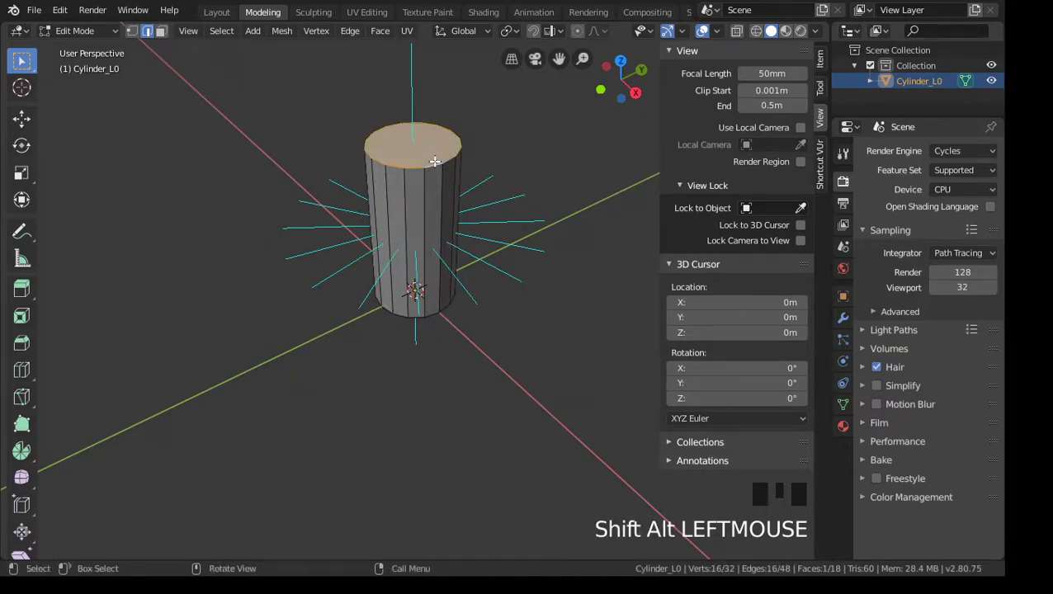
{"action": "left_click", "coordinate": [350, 33]}
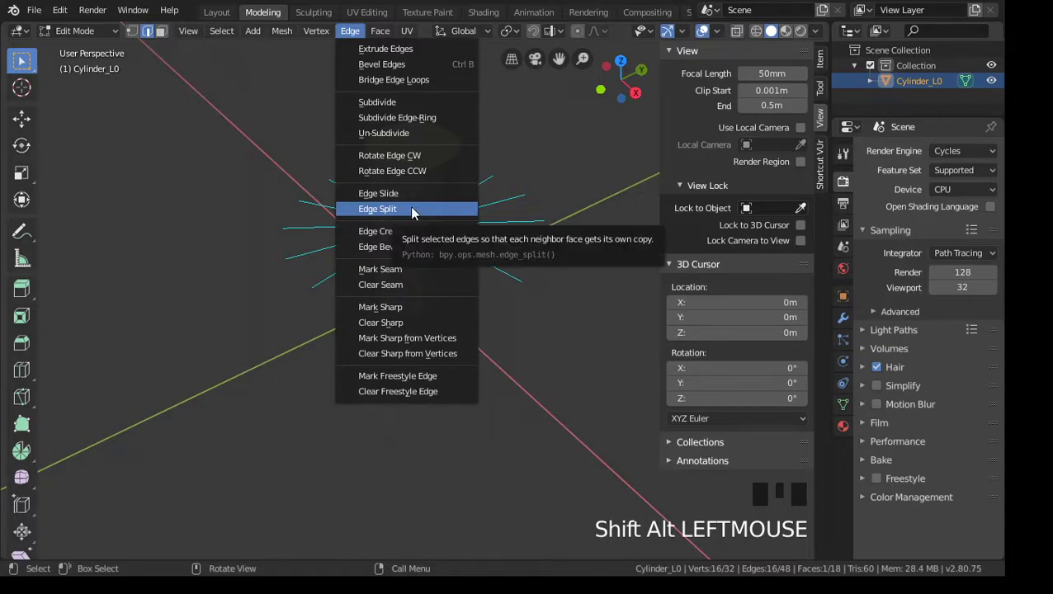
{"action": "left_click", "coordinate": [391, 309]}
Step: Select the edge loop around the cylinder's bottom face and mark it as sharp
{"action": "middle_click_drag", "start_coordinate": [449, 394], "coordinate": [479, 299]}
{"action": "scroll", "coordinate": [451, 297], "scroll_direction": "up", "scroll_amount": 5}
{"action": "right_click", "coordinate": [436, 259]}
{"action": "left_click", "coordinate": [471, 250]}
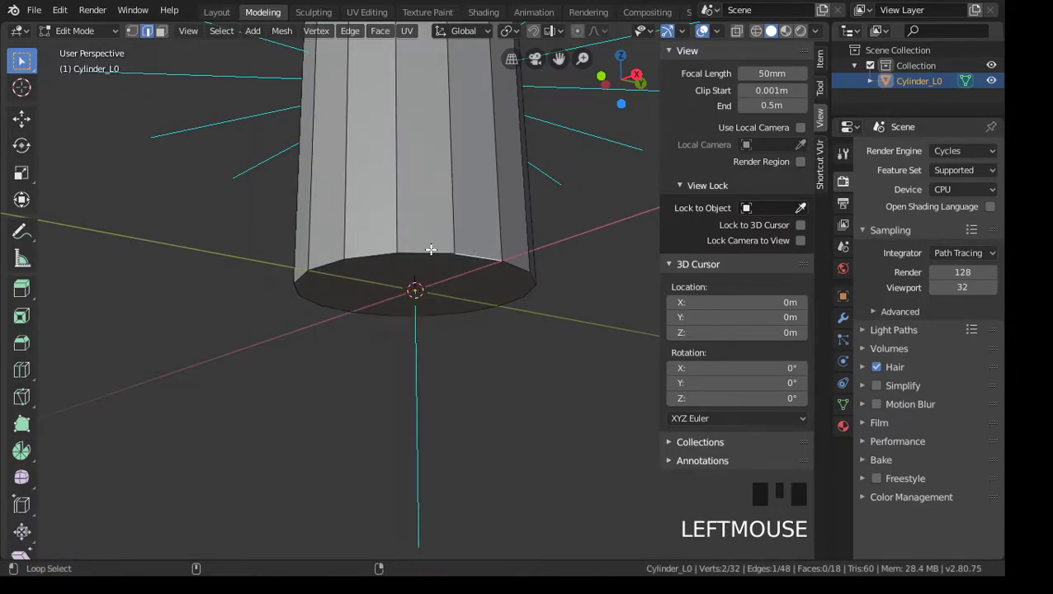
{"action": "left_click", "coordinate": [430, 248], "text": "alt+shift"}
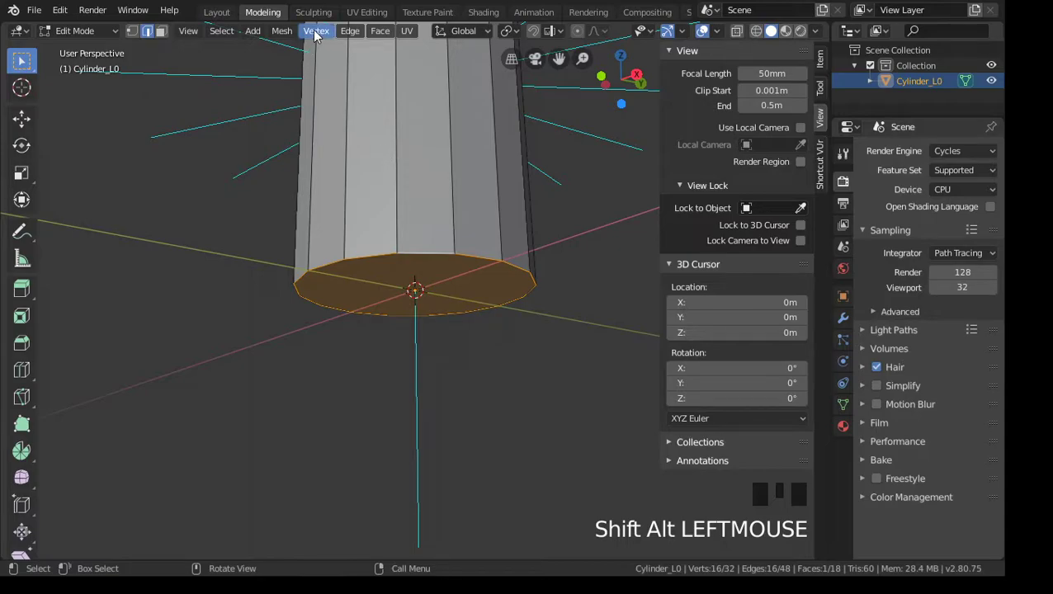
{"action": "left_click", "coordinate": [380, 31]}
{"action": "mouse_move", "coordinate": [350, 30]}
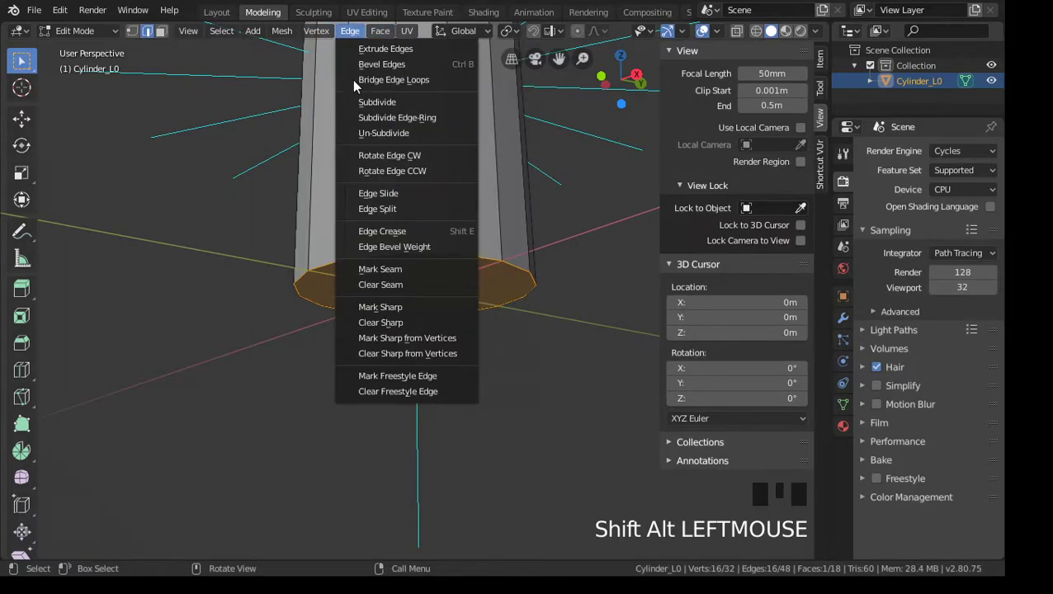
{"action": "left_click", "coordinate": [381, 307]}
Step: In face selection mode, select both the bottom and top faces of the cylinder and shade them flat
{"action": "scroll", "coordinate": [446, 347], "scroll_direction": "down", "scroll_amount": 4}
{"action": "middle_click_drag", "start_coordinate": [449, 354], "coordinate": [449, 399]}
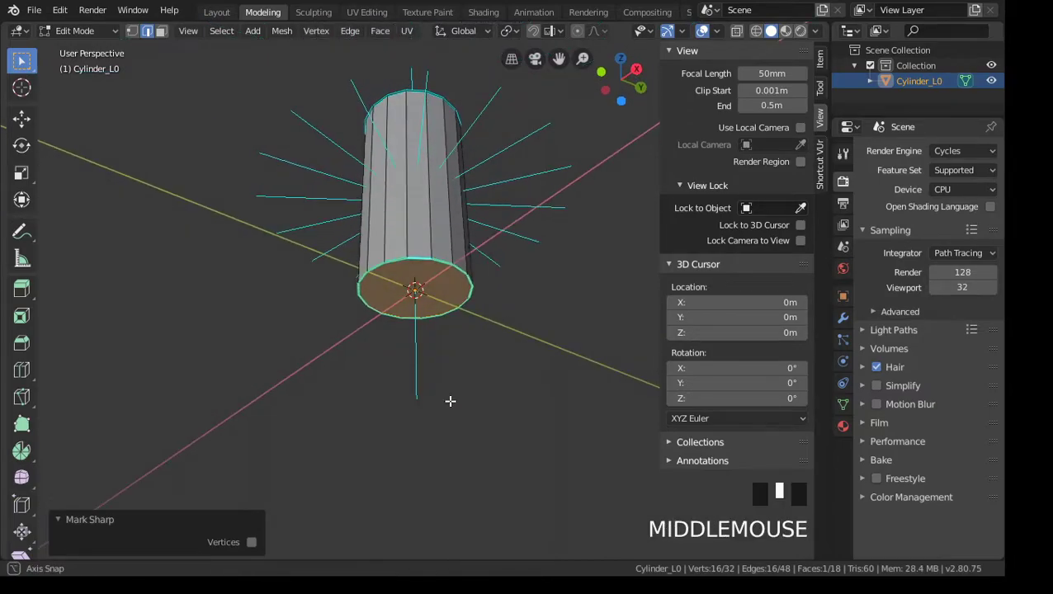
{"action": "left_click", "coordinate": [160, 33]}
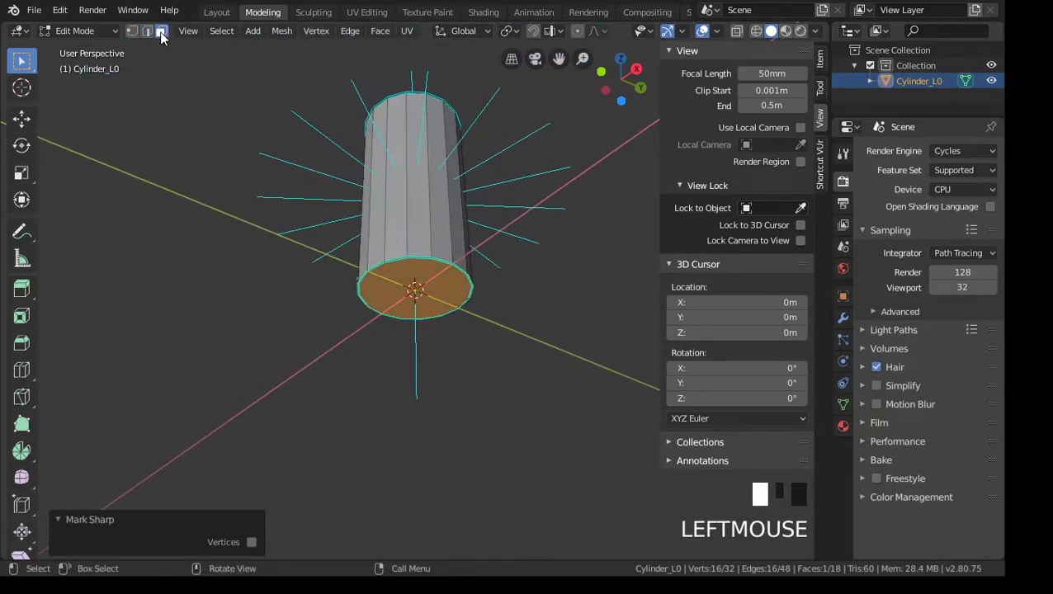
{"action": "right_click", "coordinate": [425, 280]}
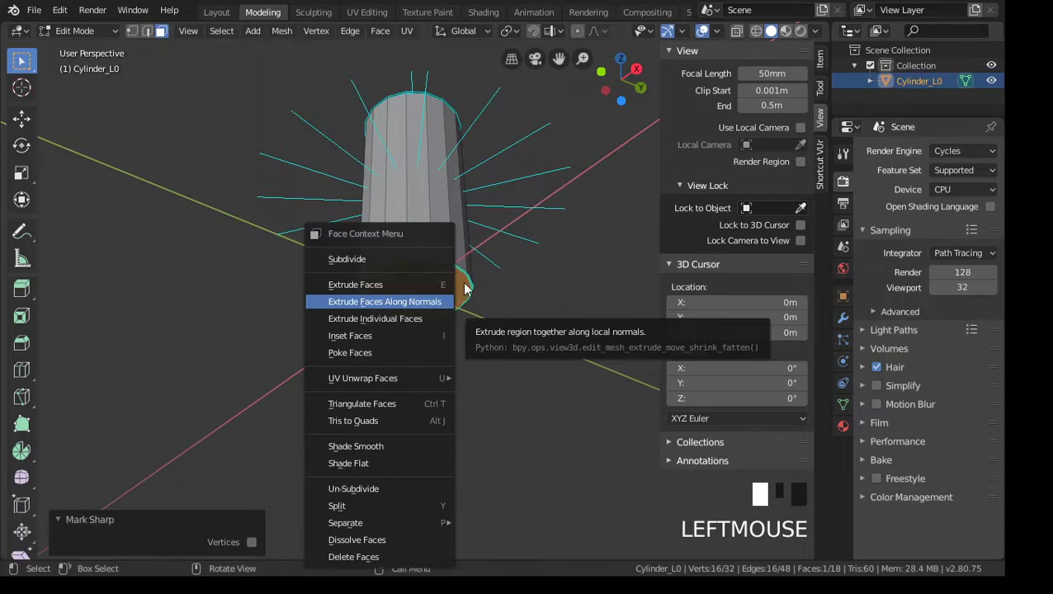
{"action": "left_click", "coordinate": [450, 302]}
{"action": "left_click", "coordinate": [495, 176]}
{"action": "middle_click_drag", "start_coordinate": [496, 176], "coordinate": [475, 376]}
{"action": "scroll", "coordinate": [475, 377], "scroll_direction": "down", "scroll_amount": 2}
{"action": "left_click", "coordinate": [430, 214], "text": "shift"}
{"action": "middle_click_drag", "start_coordinate": [521, 308], "coordinate": [519, 236]}
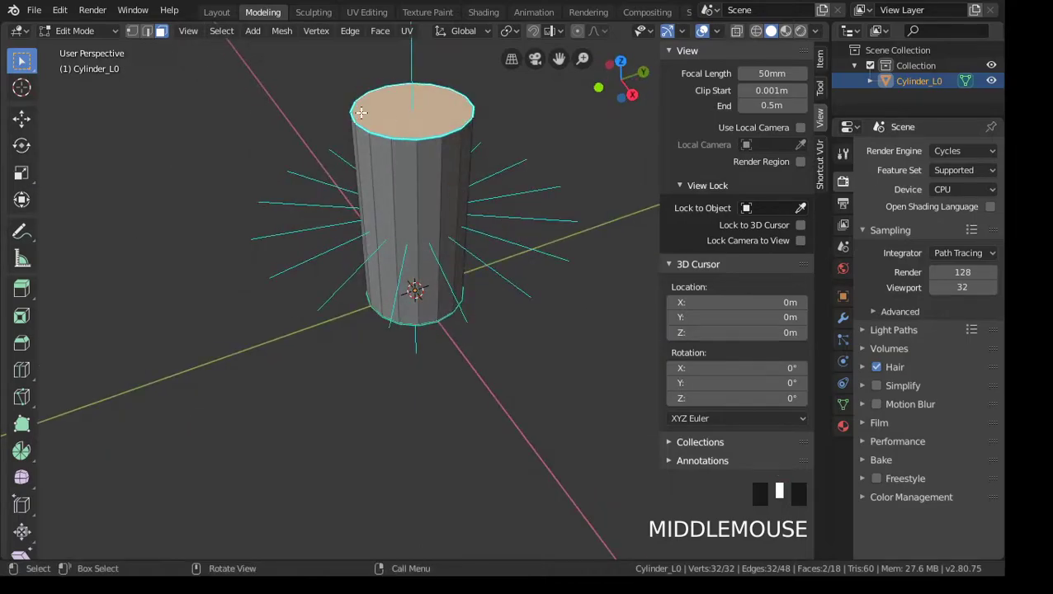
{"action": "left_click", "coordinate": [380, 31]}
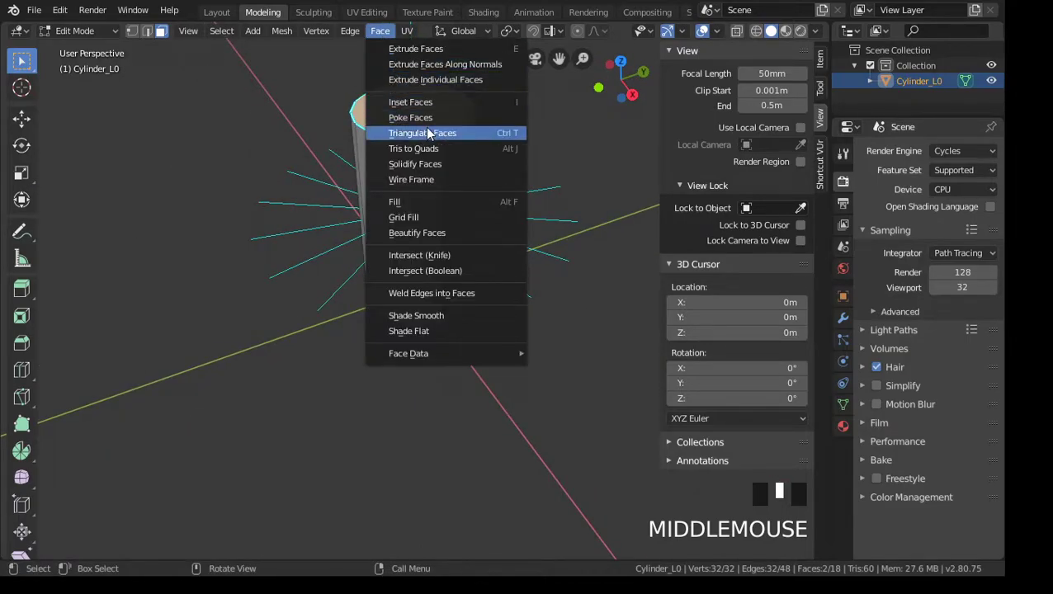
{"action": "left_click", "coordinate": [449, 331]}
Step: Turn on X-ray, select only the cylinder's side faces all the way around and shade them smooth
{"action": "middle_click_drag", "start_coordinate": [449, 331], "coordinate": [469, 261]}
{"action": "left_click", "coordinate": [737, 31]}
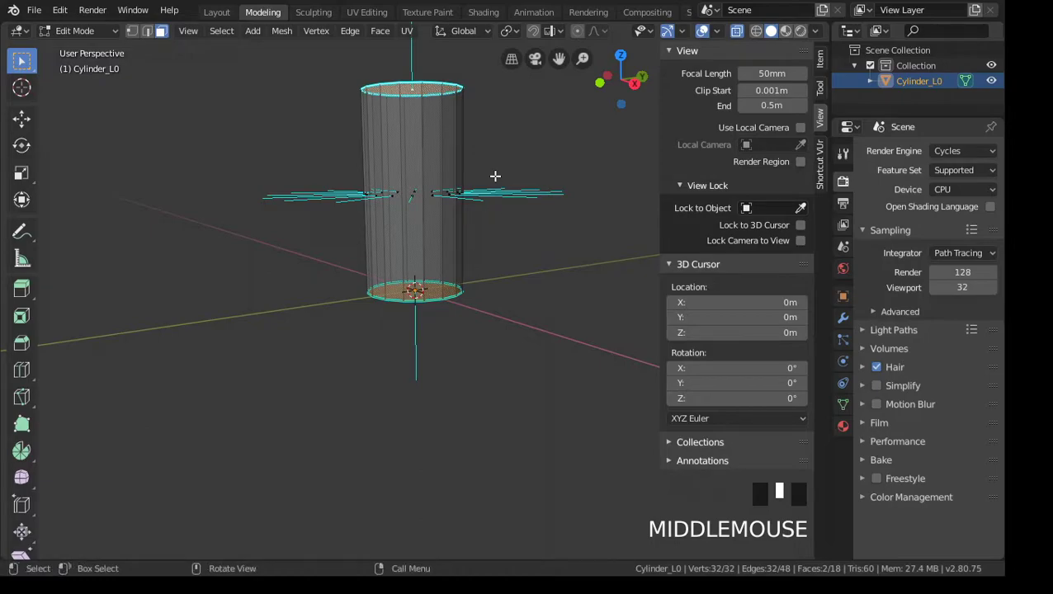
{"action": "key", "text": "a"}
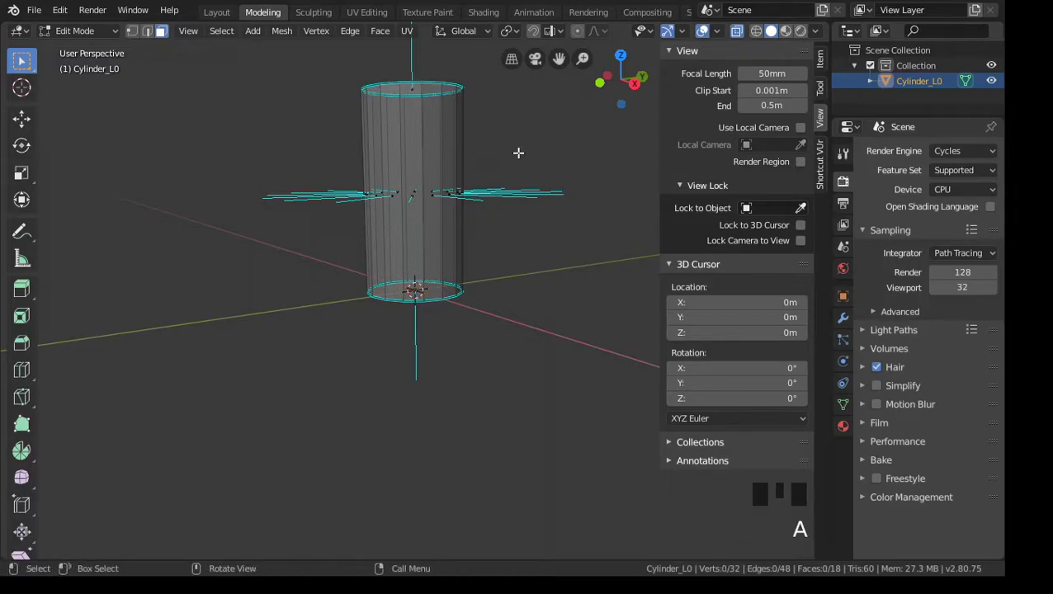
{"action": "key", "text": "b"}
{"action": "left_click_drag", "start_coordinate": [526, 149], "coordinate": [275, 235]}
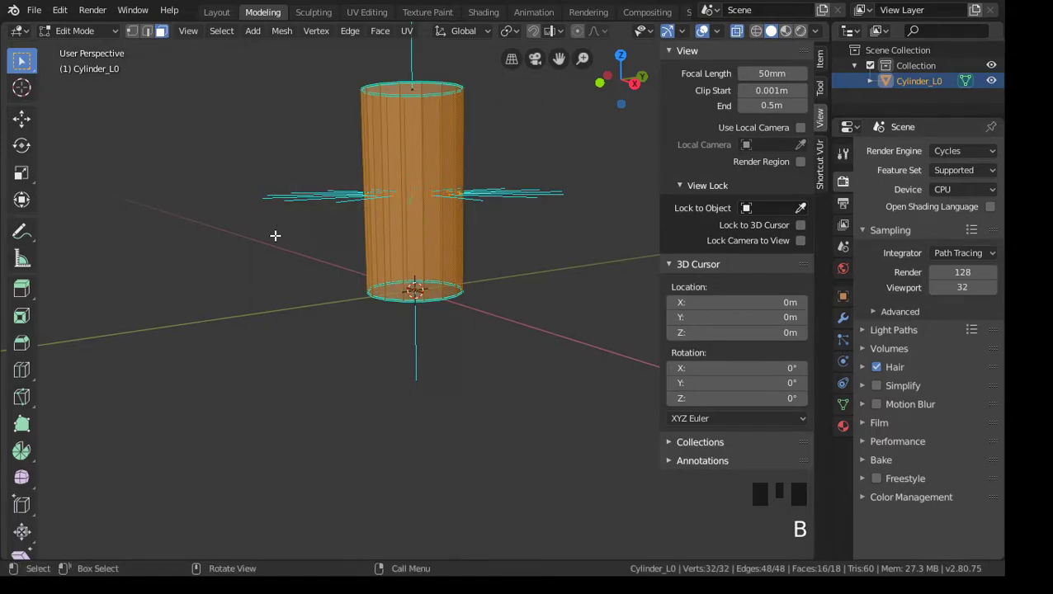
{"action": "middle_click_drag", "start_coordinate": [470, 190], "coordinate": [519, 225]}
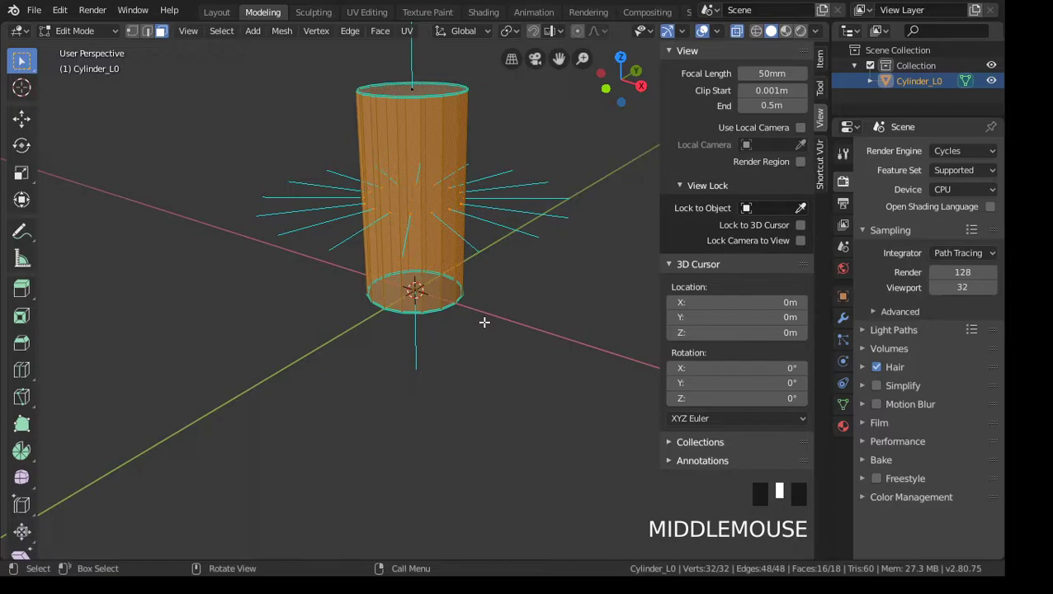
{"action": "middle_click_drag", "start_coordinate": [485, 321], "coordinate": [471, 295]}
{"action": "left_click", "coordinate": [379, 31]}
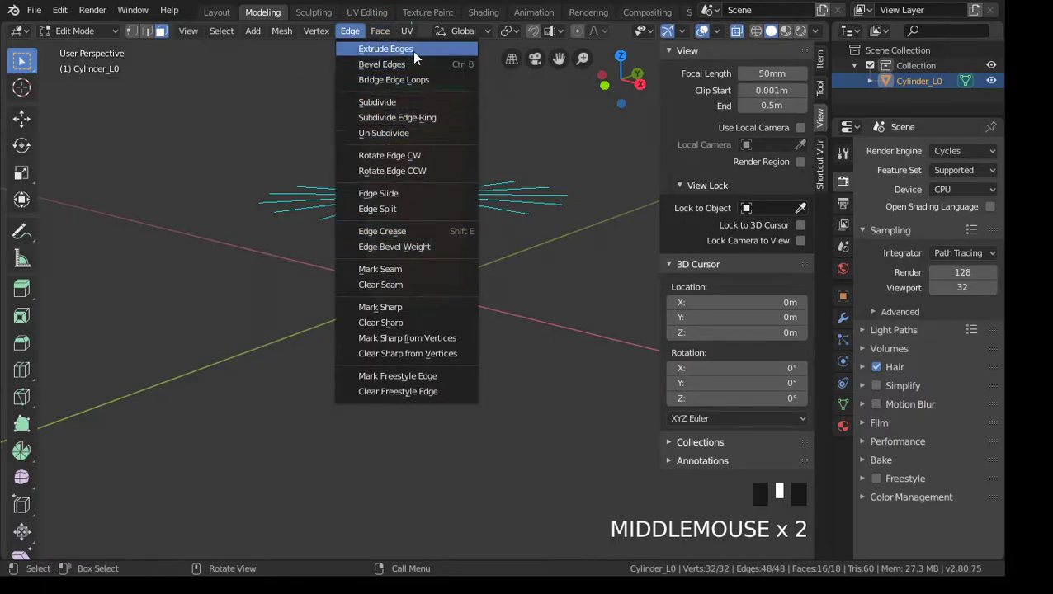
{"action": "left_click", "coordinate": [428, 315]}
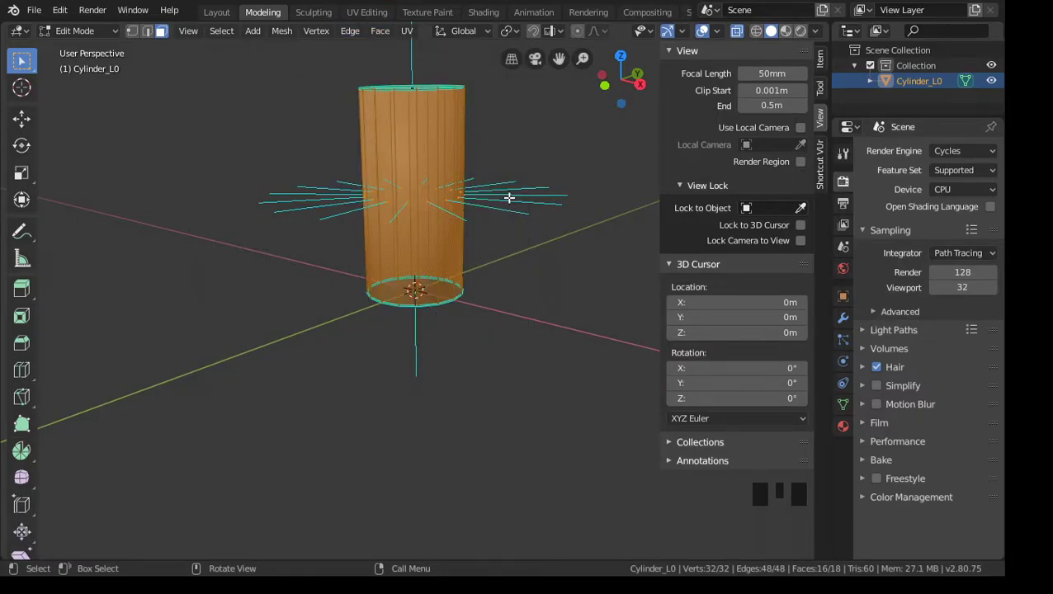
Step: Deselect all faces, turn off X-ray and return the cylinder to Object Mode
{"action": "key", "text": "a"}
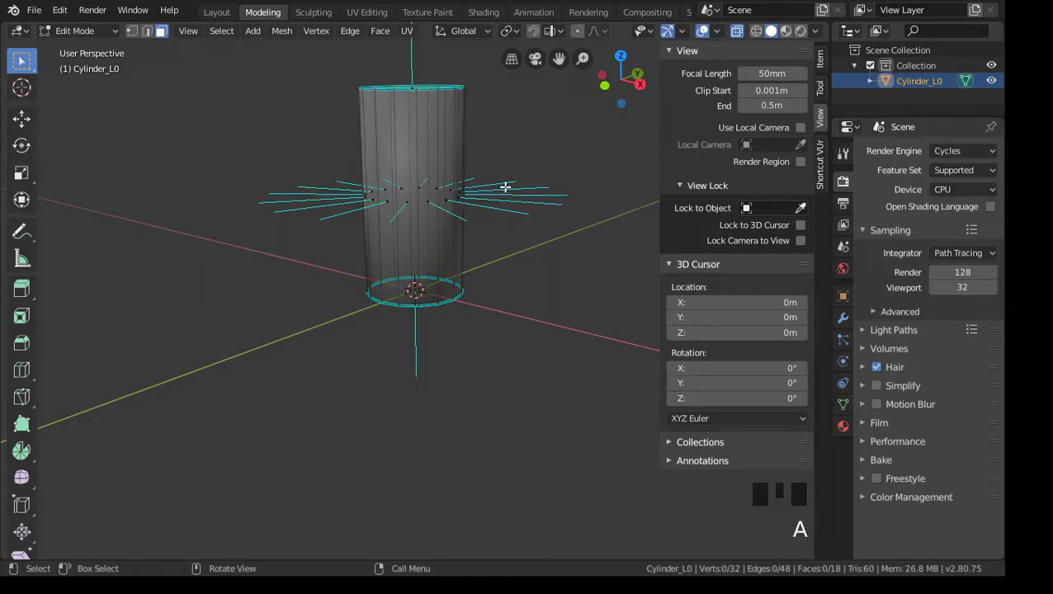
{"action": "left_click", "coordinate": [737, 31]}
{"action": "middle_click_drag", "start_coordinate": [477, 313], "coordinate": [216, 99]}
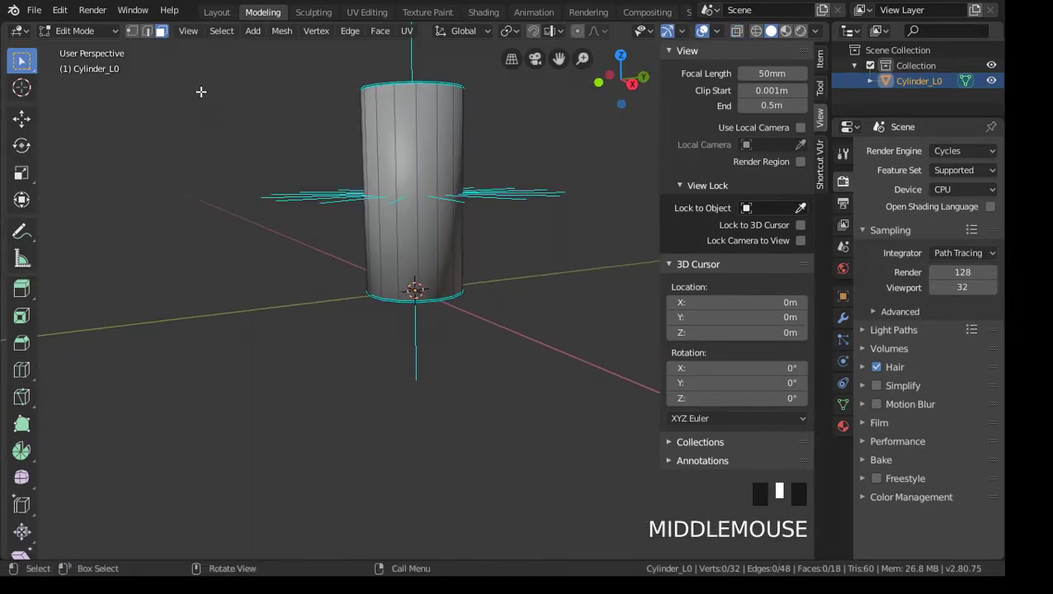
{"action": "left_click", "coordinate": [113, 32]}
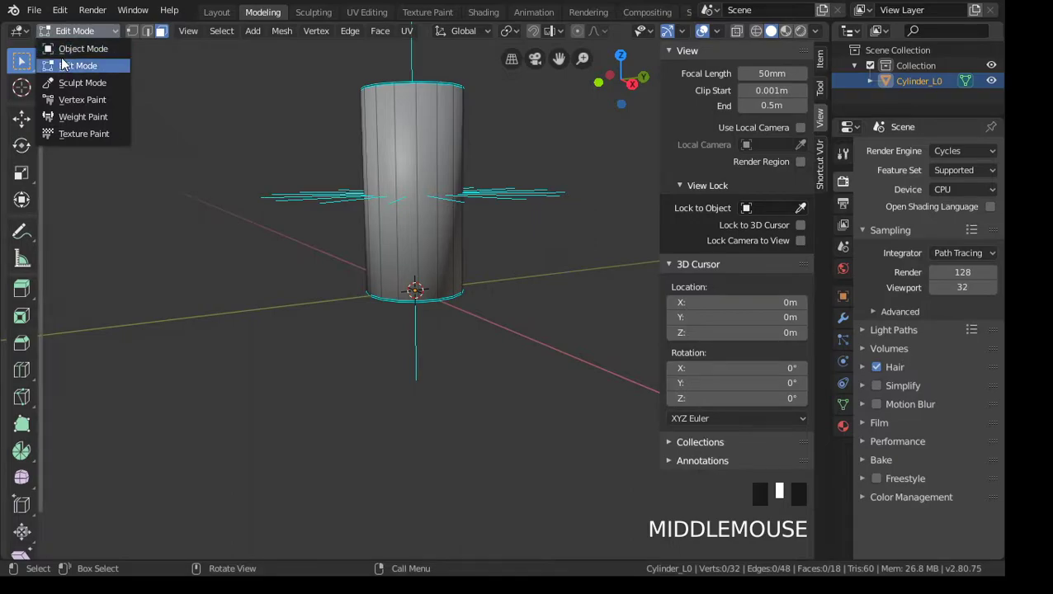
{"action": "left_click", "coordinate": [90, 49]}
{"action": "middle_click_drag", "start_coordinate": [225, 223], "coordinate": [258, 258]}
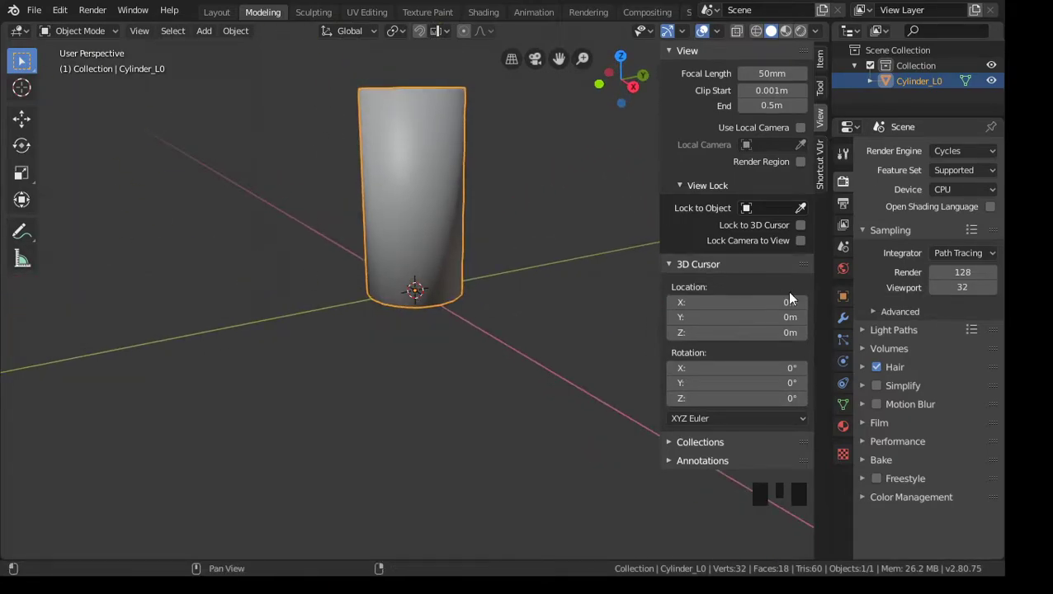
Step: Enable Auto Smooth for the cylinder mesh's normals with an angle of 45°
{"action": "left_click", "coordinate": [842, 405]}
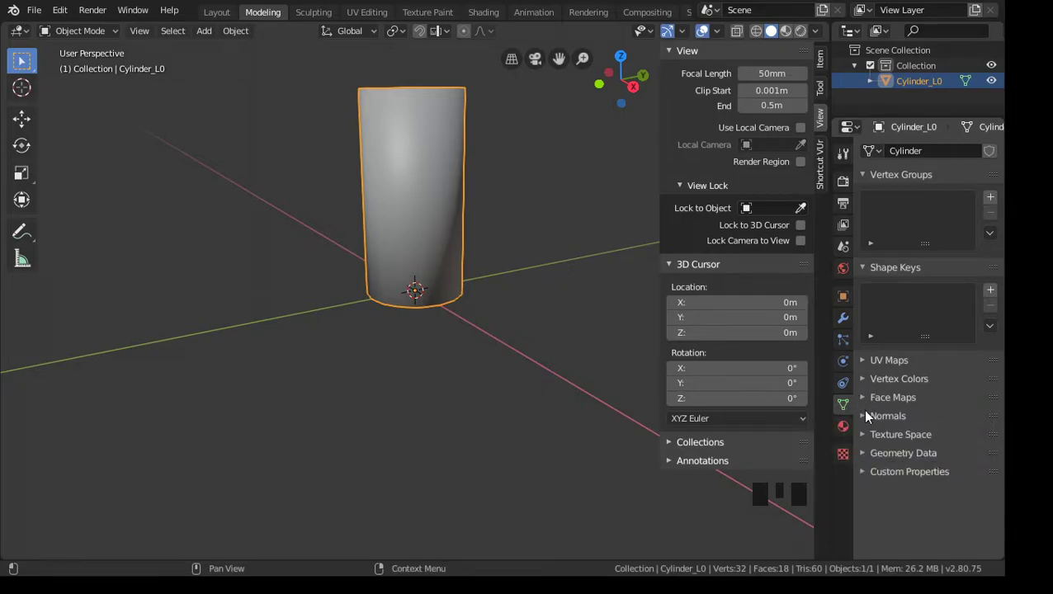
{"action": "left_click", "coordinate": [865, 414]}
{"action": "left_click", "coordinate": [887, 435]}
{"action": "left_click", "coordinate": [945, 457]}
{"action": "type", "text": "4"}
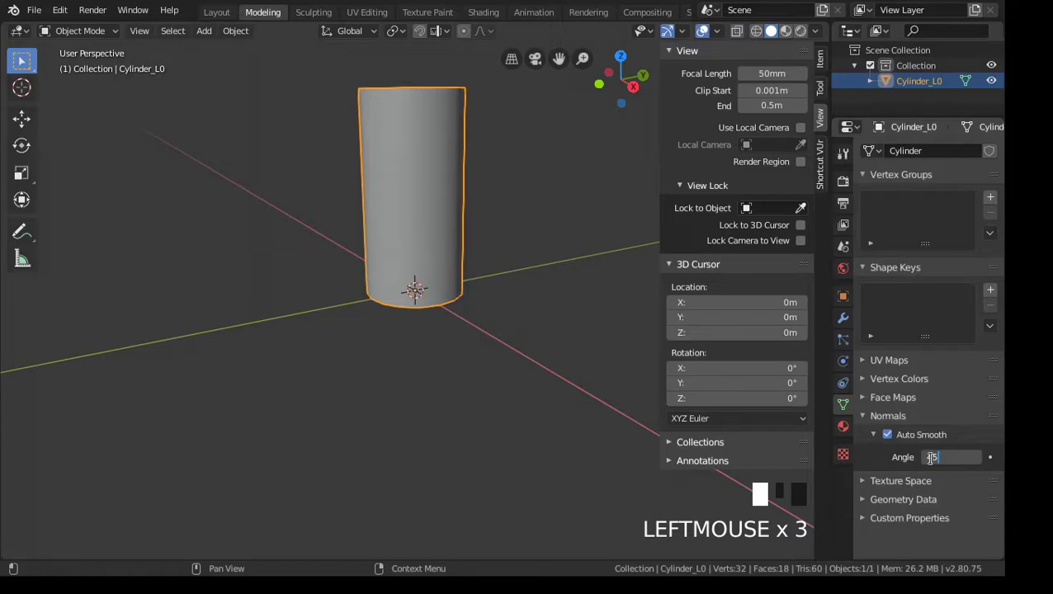
{"action": "type", "text": "5"}
{"action": "left_click", "coordinate": [931, 457]}
{"action": "middle_click_drag", "start_coordinate": [473, 411], "coordinate": [429, 419]}
{"action": "scroll", "coordinate": [427, 417], "scroll_direction": "down", "scroll_amount": 2}
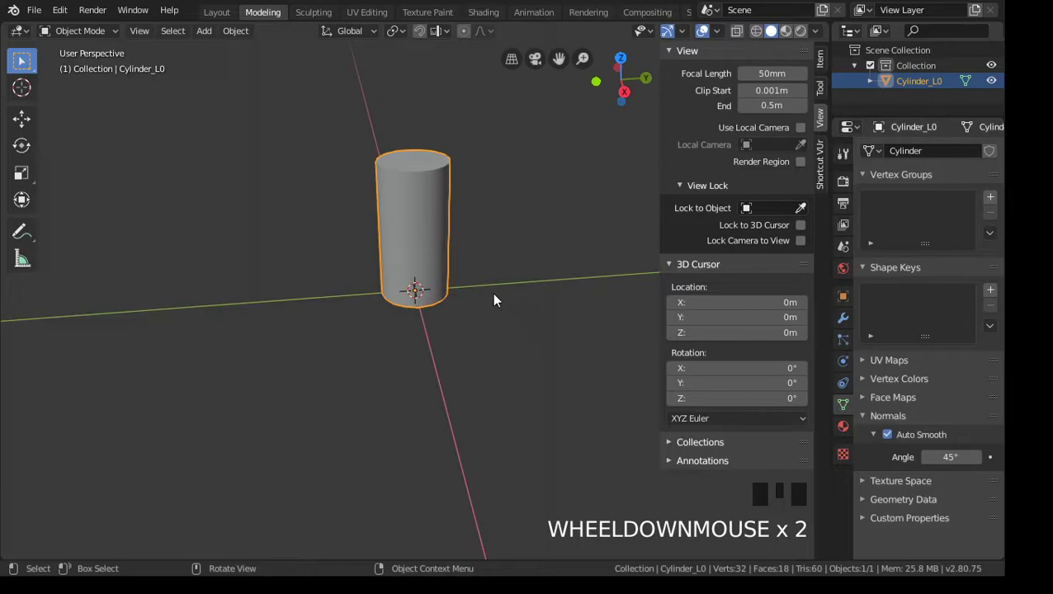
{"action": "middle_click_drag", "start_coordinate": [472, 264], "coordinate": [425, 384], "text": "shift"}
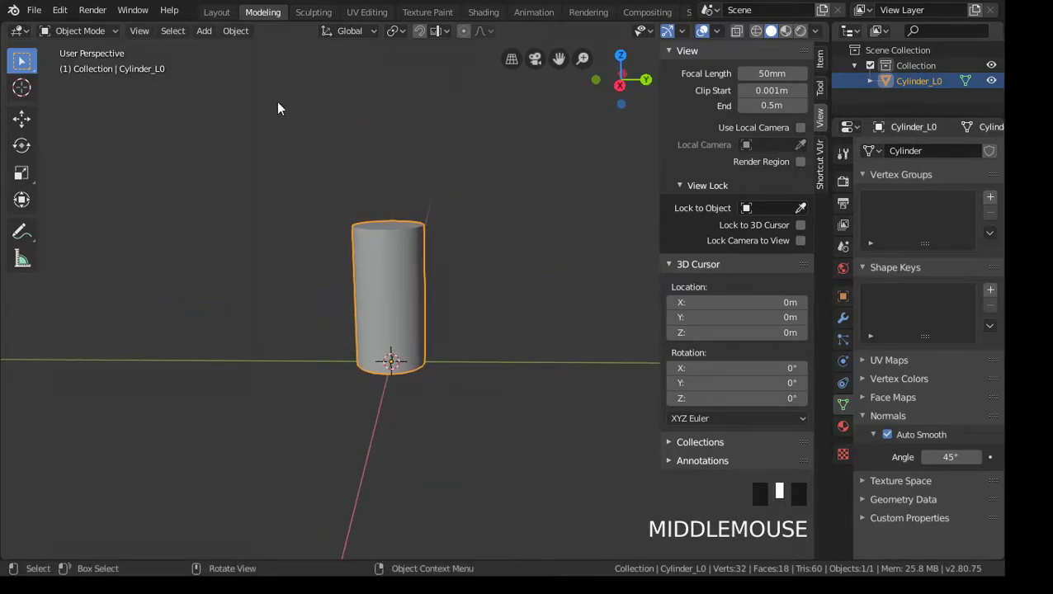
Step: Switch to the Layout workspace and view the cylinder from far enough away to see the floor grid
{"action": "left_click", "coordinate": [219, 14]}
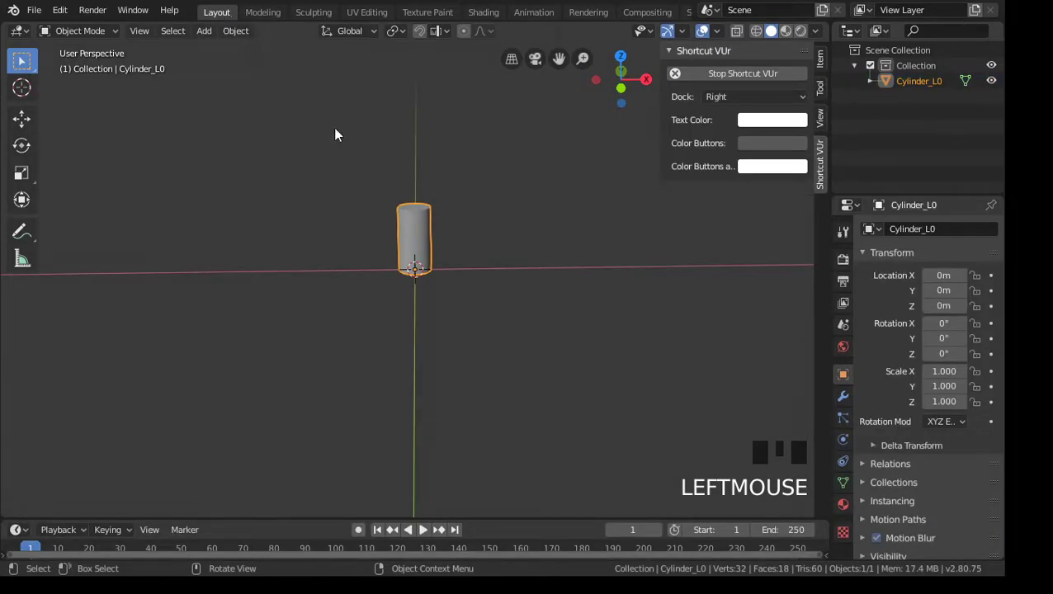
{"action": "scroll", "coordinate": [350, 237], "scroll_direction": "up", "scroll_amount": 4}
{"action": "middle_click_drag", "start_coordinate": [350, 238], "coordinate": [382, 242]}
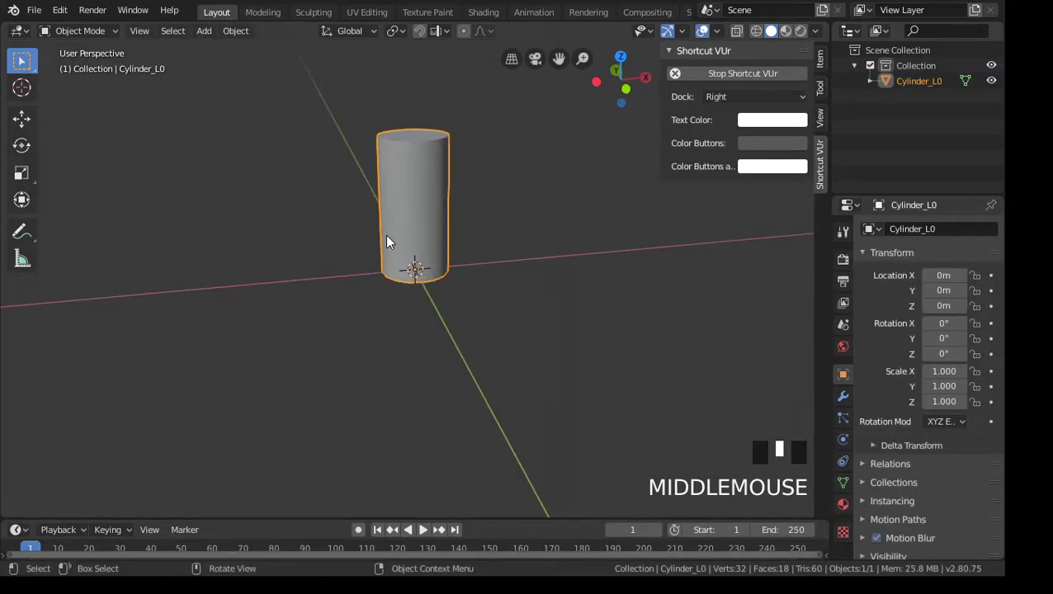
{"action": "scroll", "coordinate": [513, 330], "scroll_direction": "down", "scroll_amount": 11}
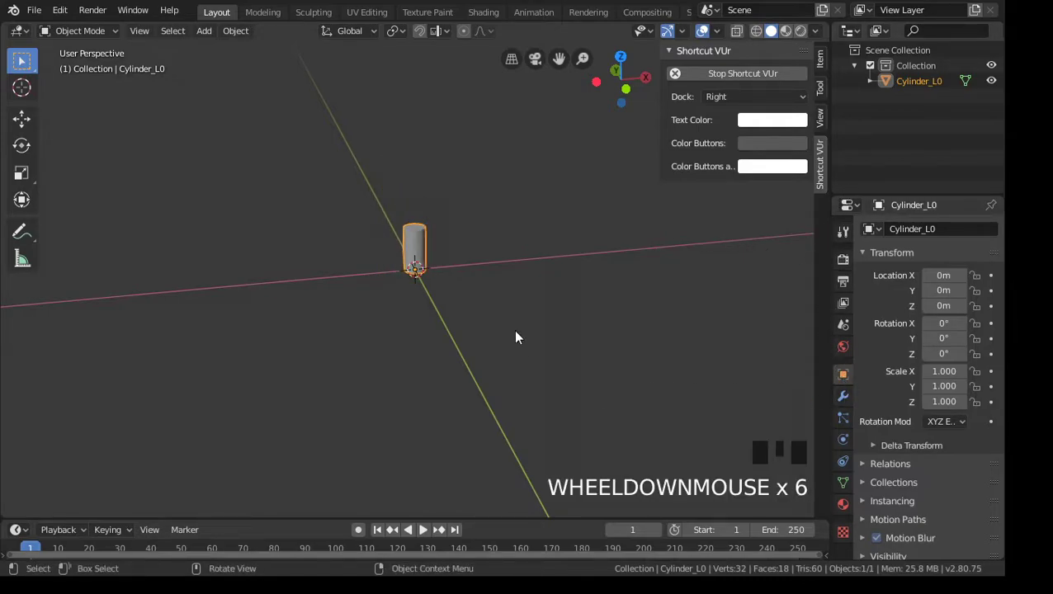
{"action": "scroll", "coordinate": [509, 330], "scroll_direction": "down", "scroll_amount": 8}
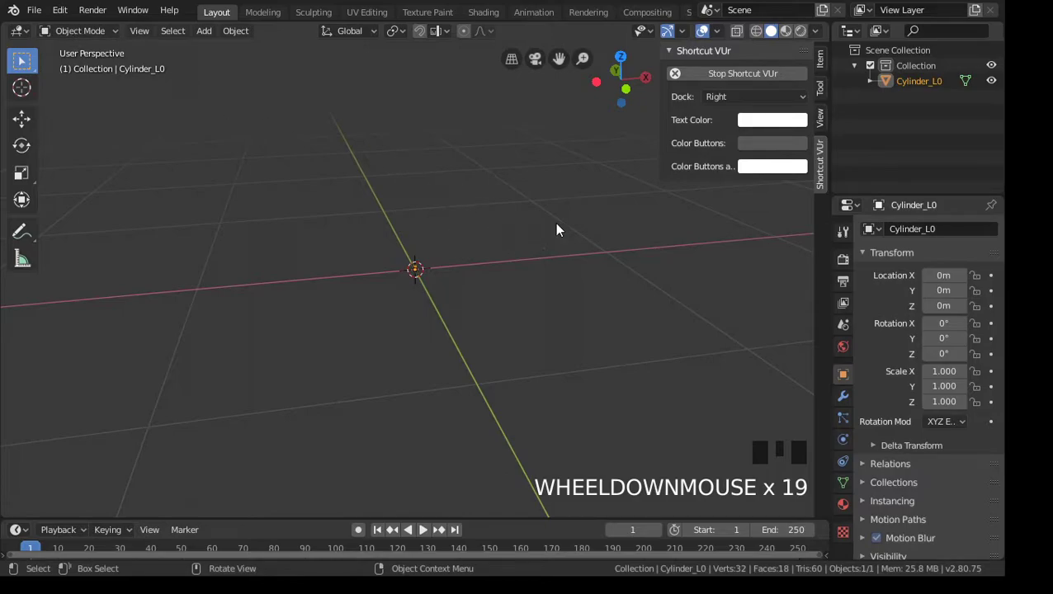
Step: Review the viewport's view settings and the cylinder's transform and dimension properties
{"action": "left_click", "coordinate": [821, 116]}
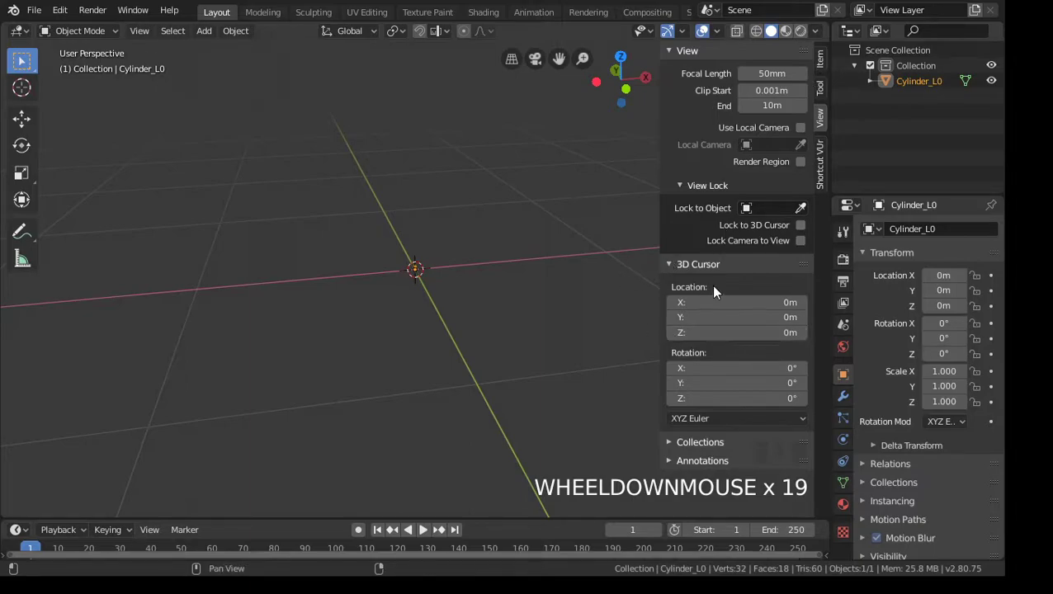
{"action": "left_click", "coordinate": [818, 65]}
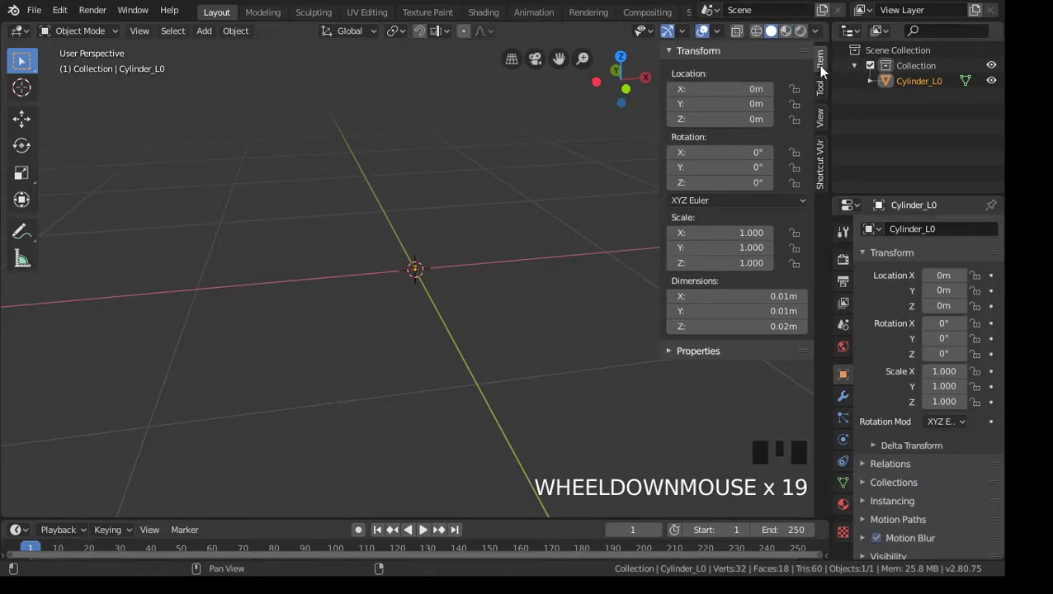
{"action": "left_click", "coordinate": [821, 117]}
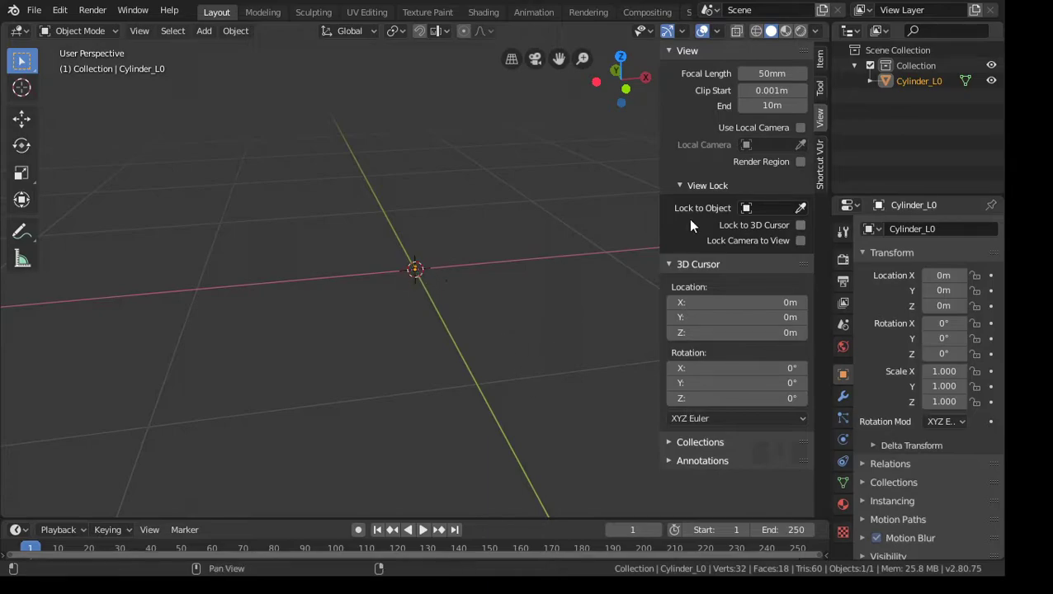
{"action": "left_click", "coordinate": [819, 61]}
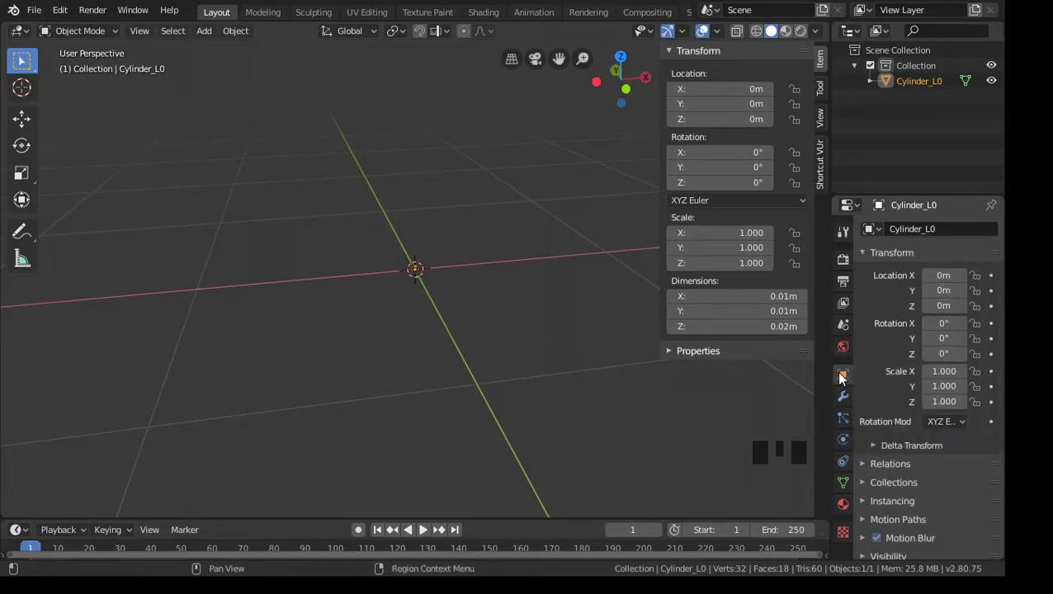
{"action": "left_click", "coordinate": [872, 228]}
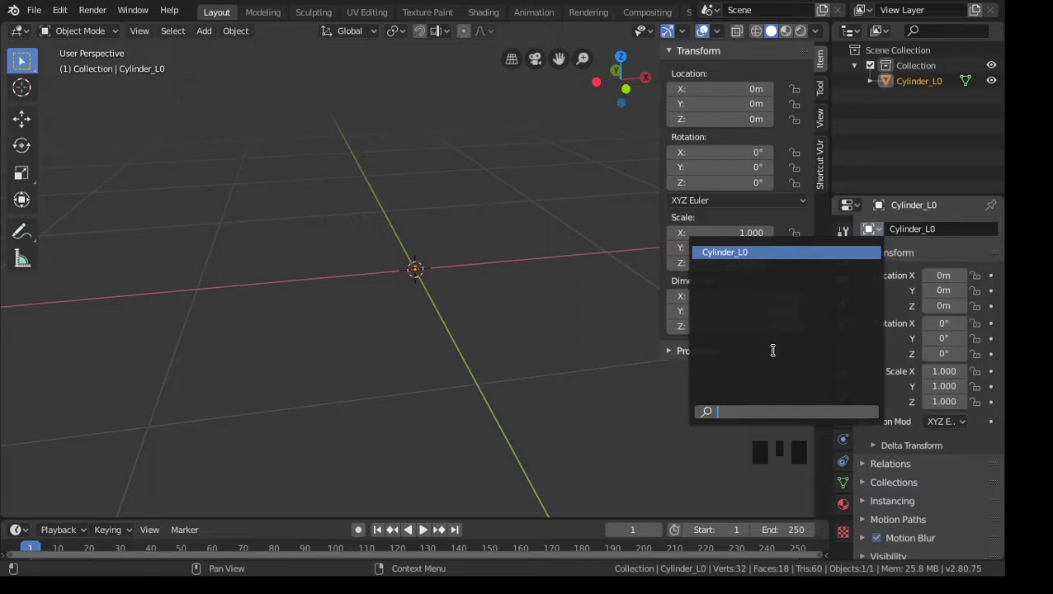
{"action": "left_click", "coordinate": [878, 218]}
Step: Scale the cylinder up uniformly by a factor of about 49.4
{"action": "middle_click_drag", "start_coordinate": [648, 259], "coordinate": [475, 277]}
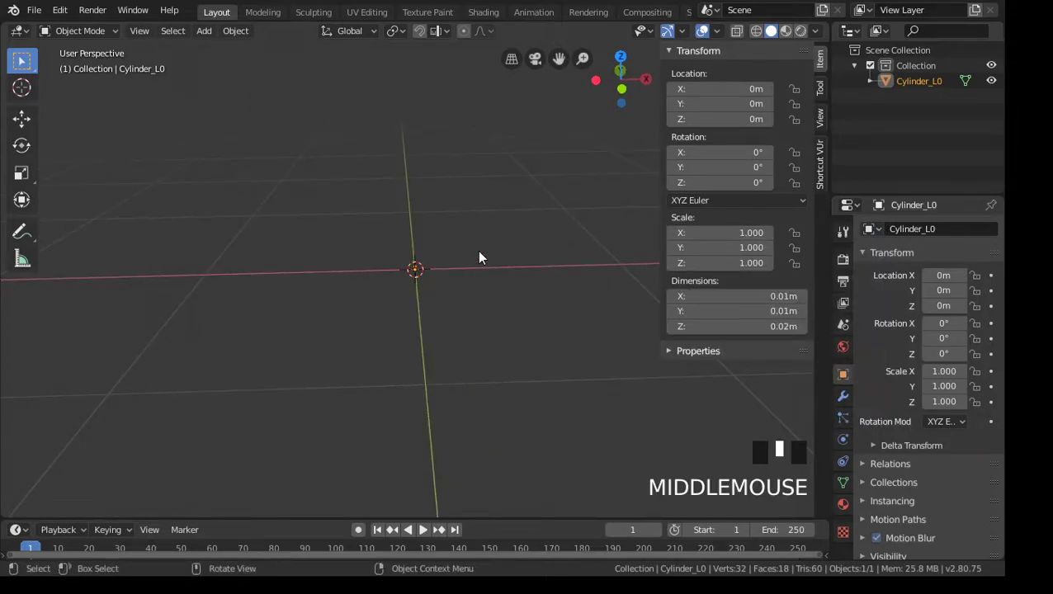
{"action": "key", "text": "s"}
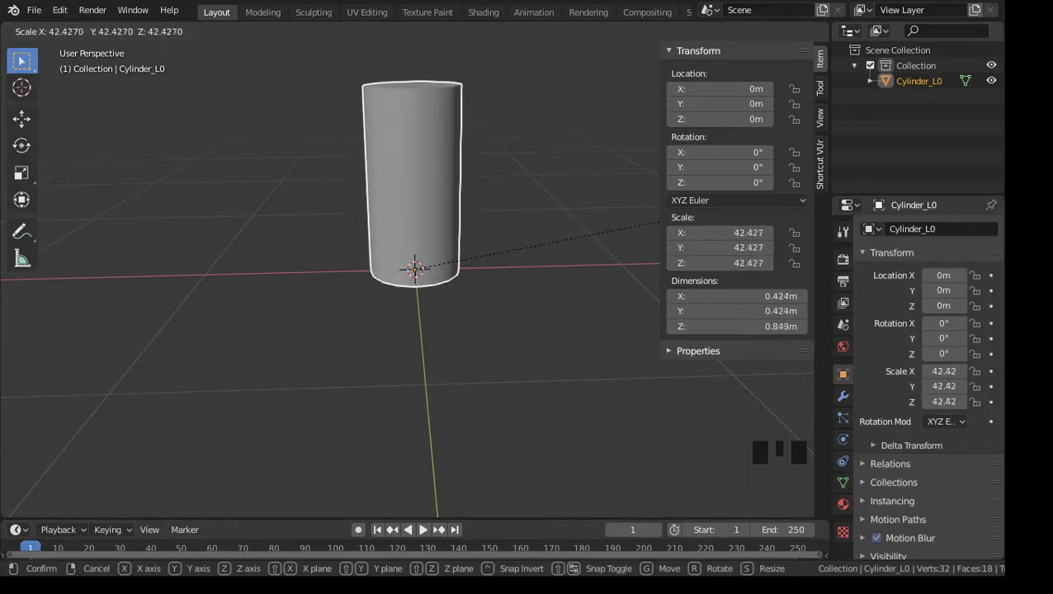
{"action": "left_click", "coordinate": [330, 229]}
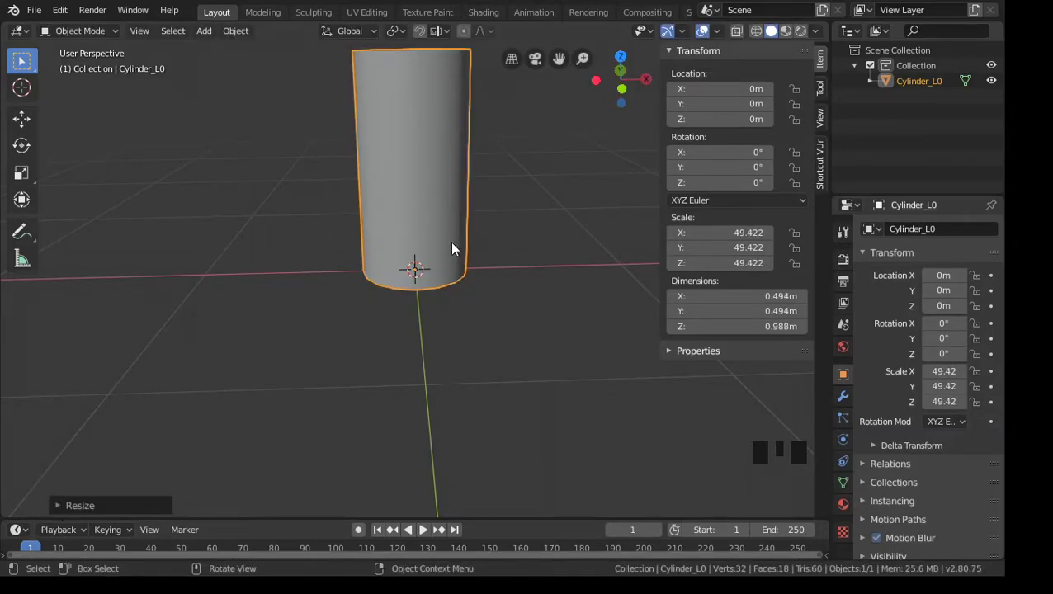
Step: In the resize operation's settings, enable Proportional Editing and try to set the X scale to 50cm
{"action": "left_click", "coordinate": [58, 506]}
{"action": "left_click", "coordinate": [209, 435]}
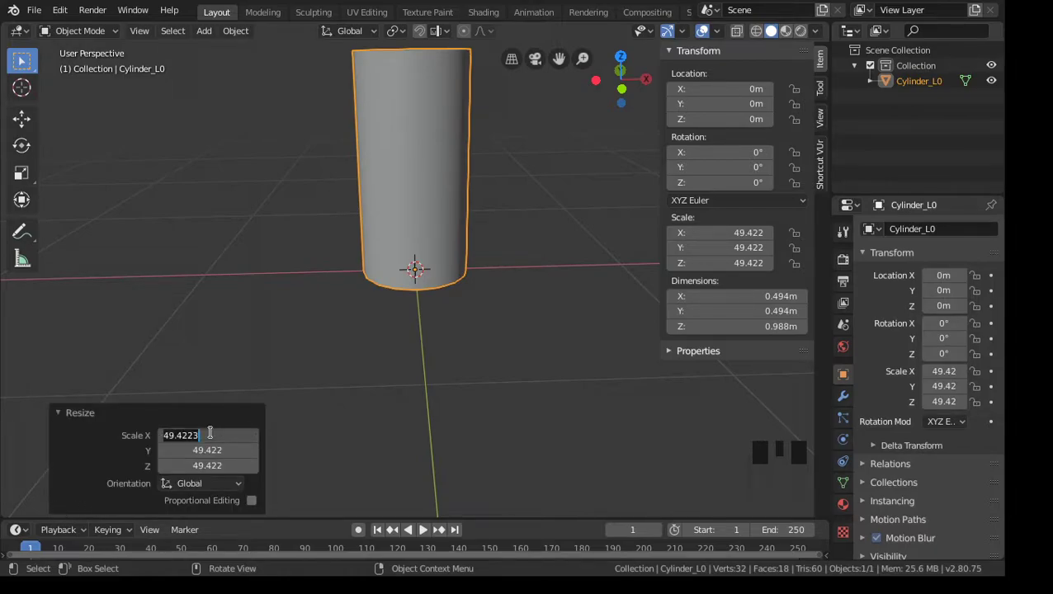
{"action": "left_click", "coordinate": [251, 500]}
{"action": "left_click", "coordinate": [251, 500]}
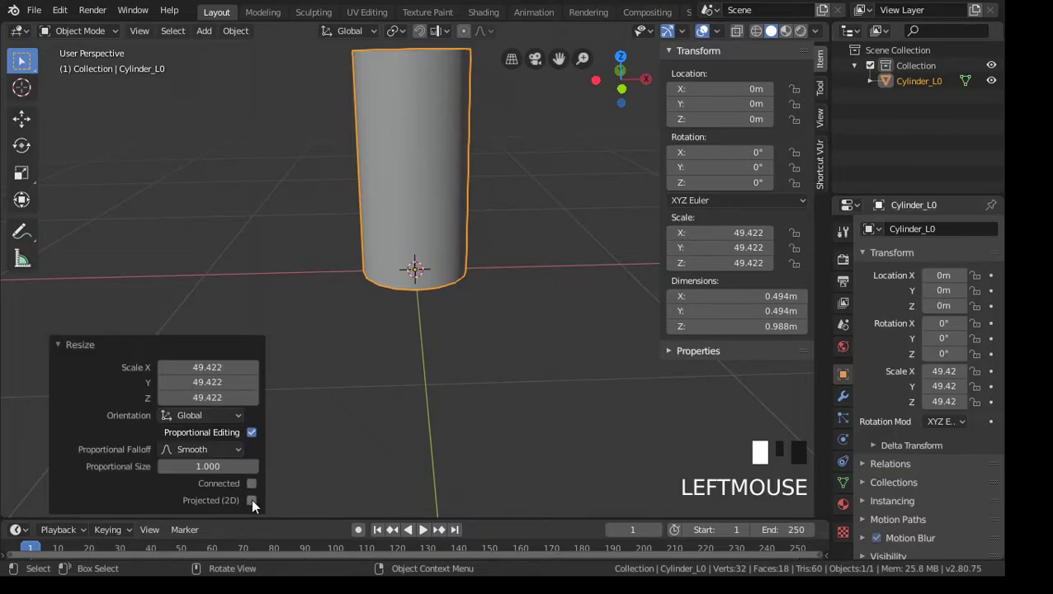
{"action": "left_click", "coordinate": [219, 369]}
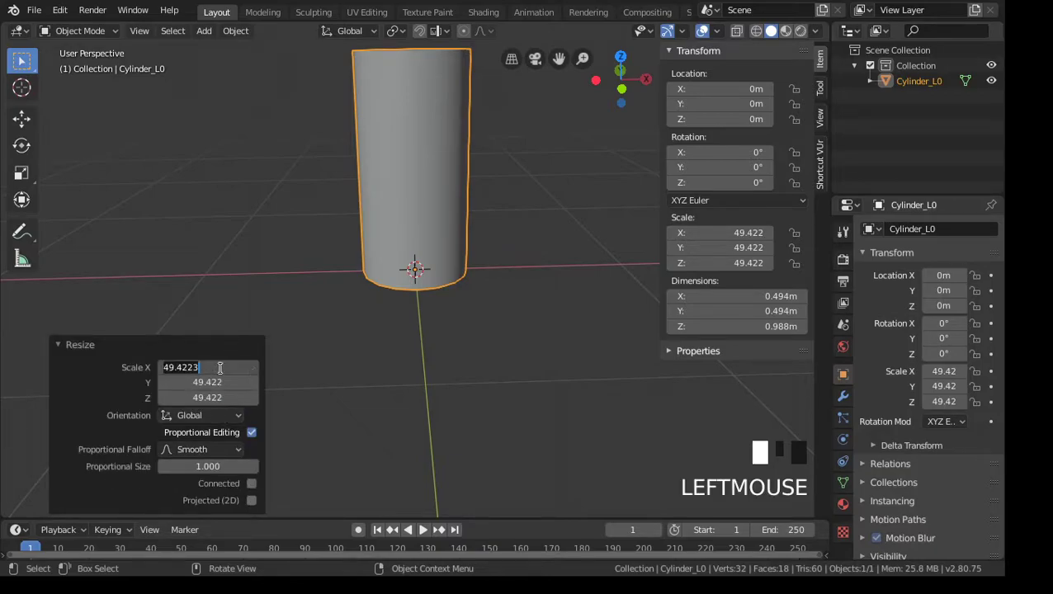
{"action": "type", "text": "50cm"}
{"action": "key", "text": "Return"}
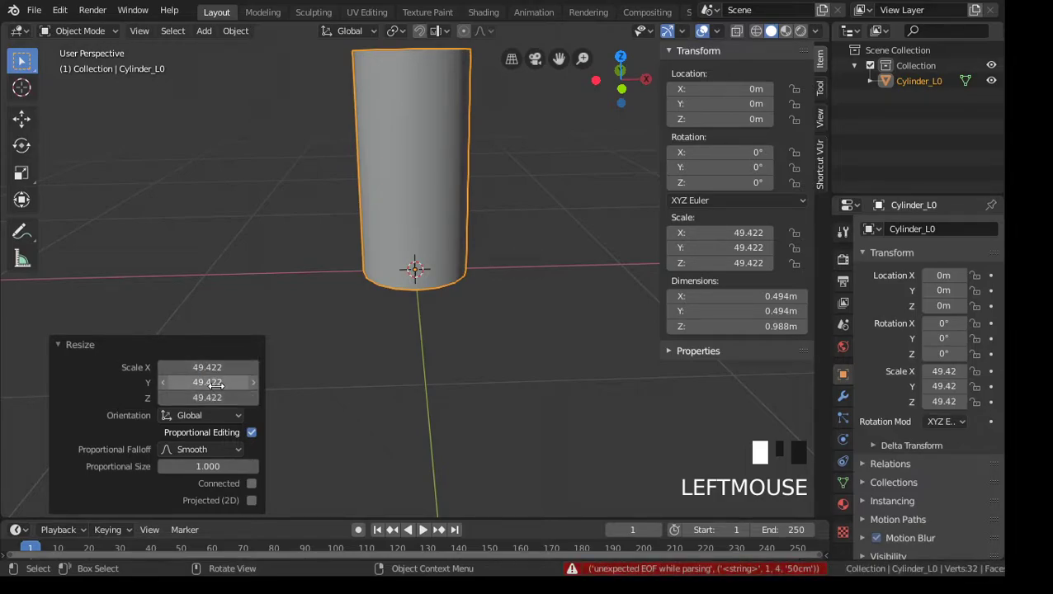
{"action": "left_click", "coordinate": [254, 467]}
{"action": "left_click", "coordinate": [254, 467]}
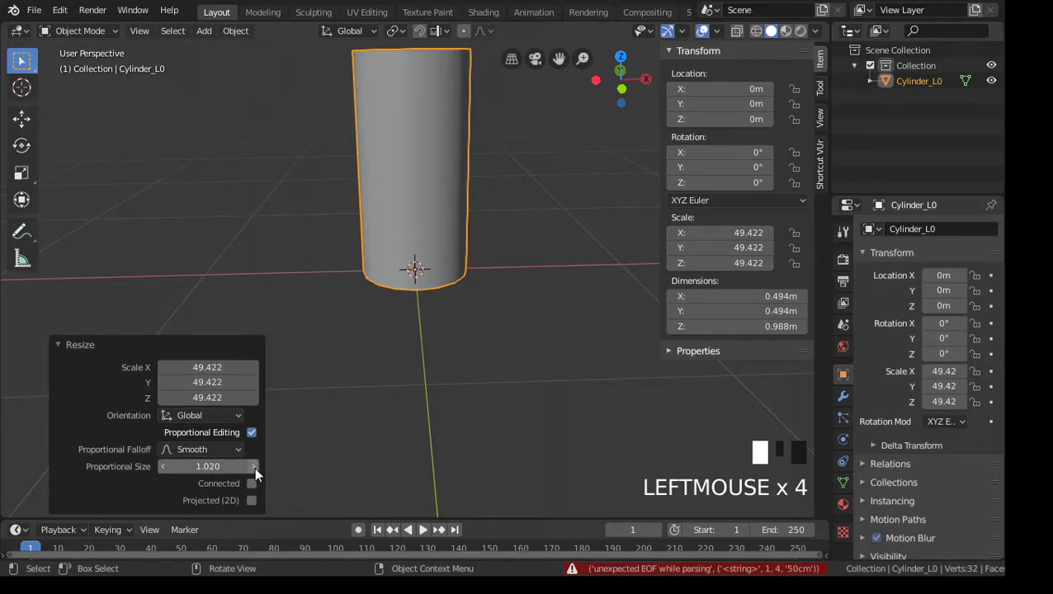
{"action": "left_click", "coordinate": [254, 467]}
{"action": "left_click", "coordinate": [163, 467]}
{"action": "left_click", "coordinate": [162, 467]}
{"action": "left_click", "coordinate": [163, 467]}
{"action": "left_click", "coordinate": [163, 467]}
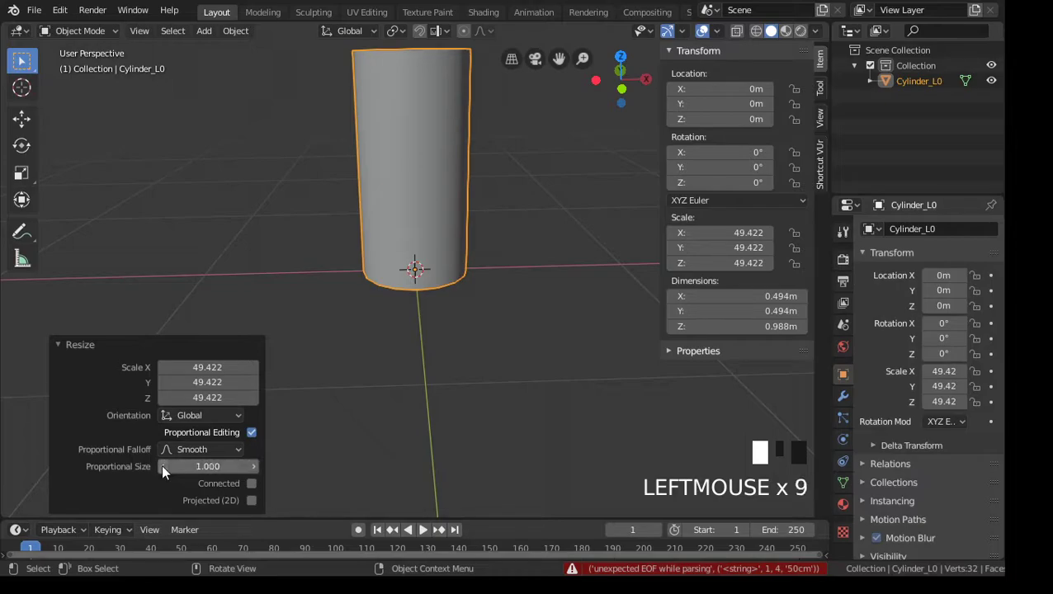
Step: Turn off Proportional Editing for the resize, set its scale to 50 on X, Y and Z, and deselect the cylinder
{"action": "left_click", "coordinate": [252, 433]}
{"action": "left_click", "coordinate": [216, 435]}
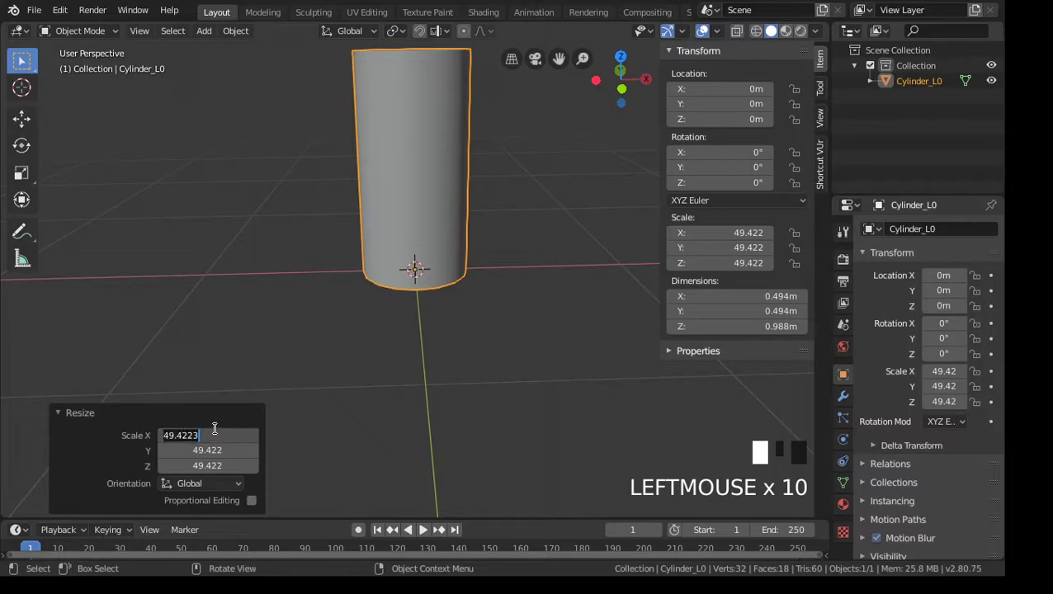
{"action": "type", "text": "50."}
{"action": "key", "text": "Return"}
{"action": "left_click", "coordinate": [199, 450]}
{"action": "type", "text": "50"}
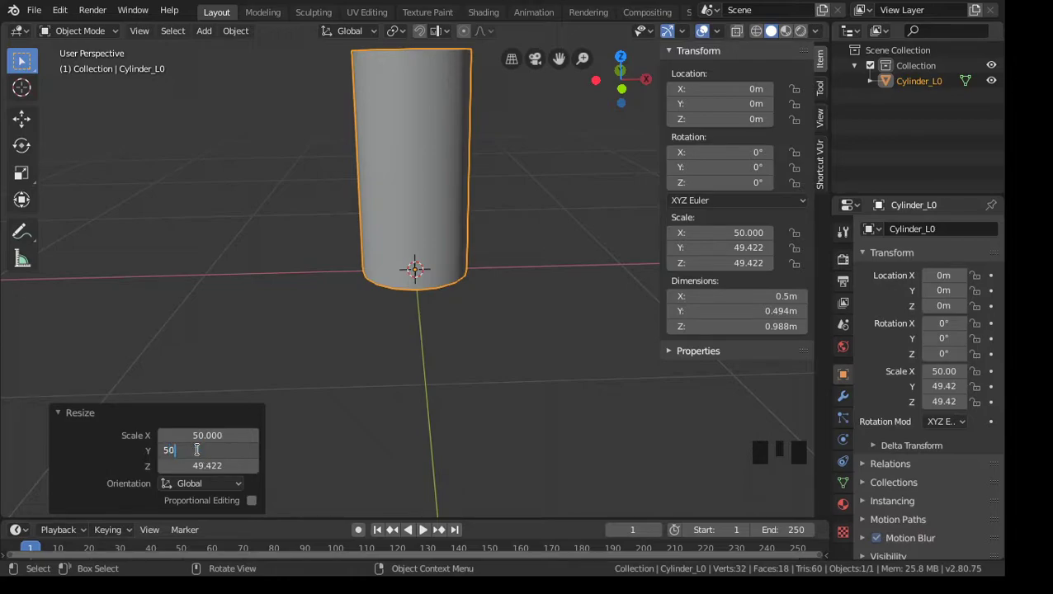
{"action": "type", "text": "."}
{"action": "key", "text": "Return"}
{"action": "left_click", "coordinate": [207, 466]}
{"action": "type", "text": "50"}
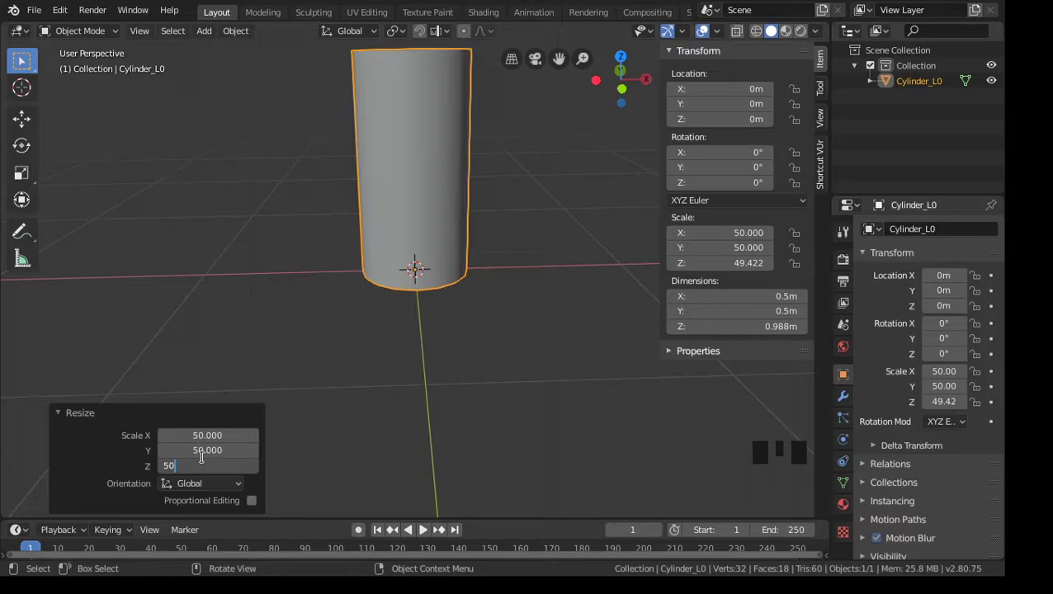
{"action": "left_click", "coordinate": [203, 465]}
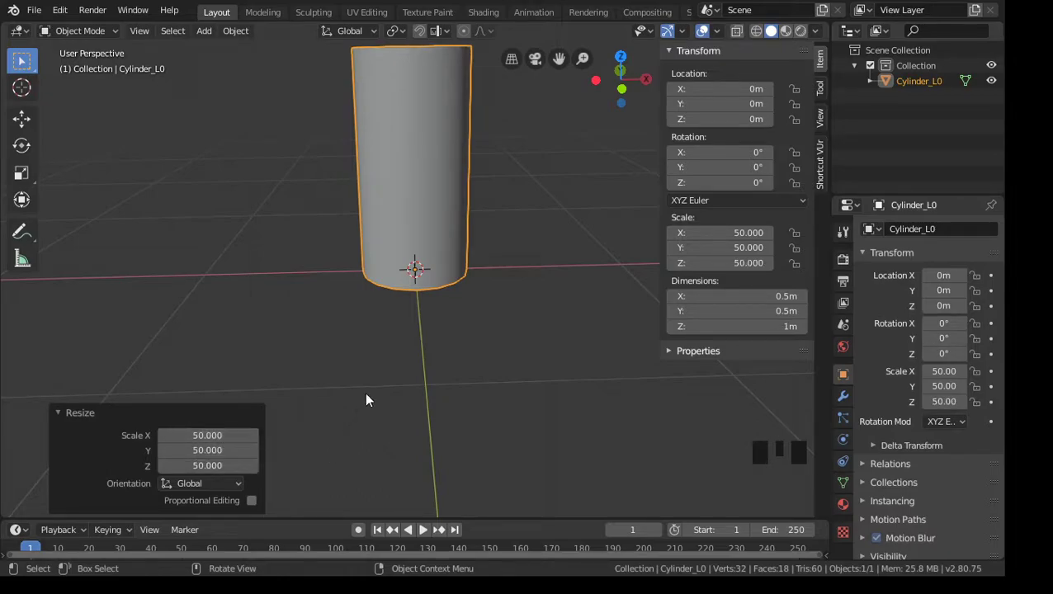
{"action": "left_click", "coordinate": [518, 344]}
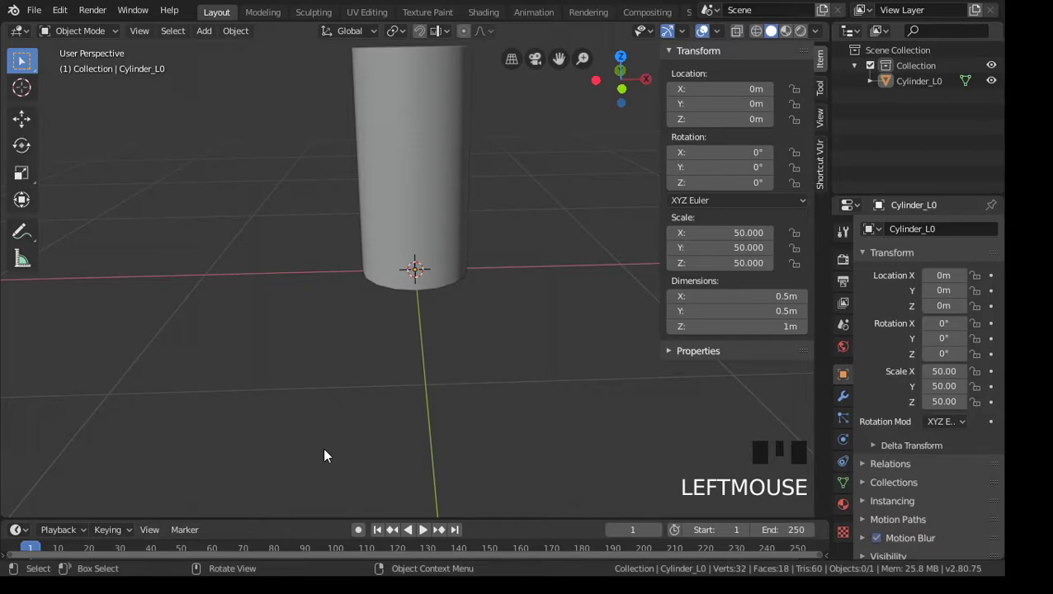
Step: Examine the Apply operations available for objects, including All Transforms, without applying any
{"action": "scroll", "coordinate": [437, 265], "scroll_direction": "down", "scroll_amount": 2}
{"action": "middle_click_drag", "start_coordinate": [428, 329], "coordinate": [371, 203]}
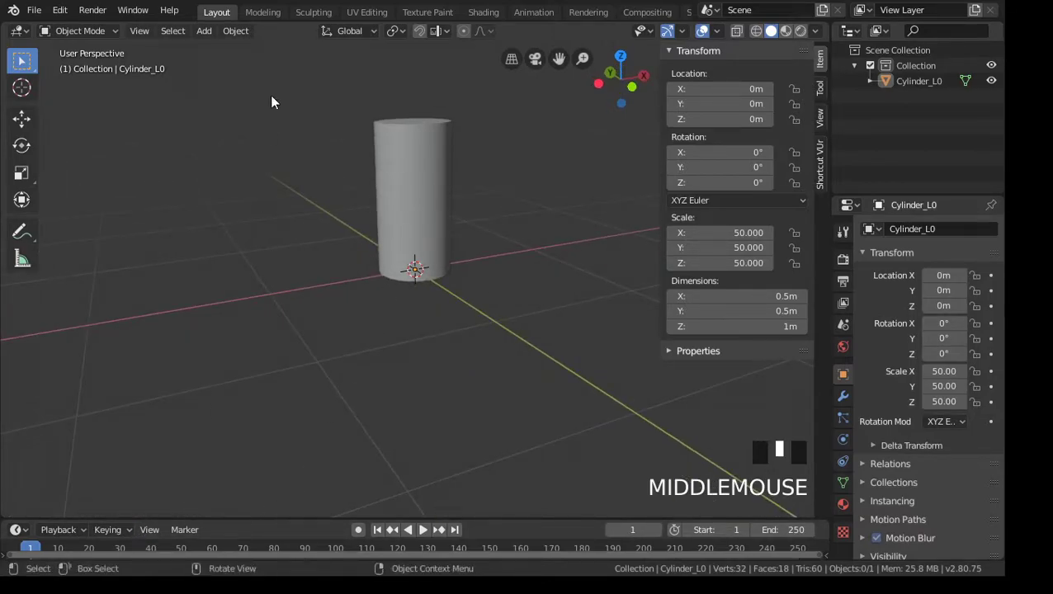
{"action": "left_click", "coordinate": [236, 31]}
{"action": "mouse_move", "coordinate": [266, 49]}
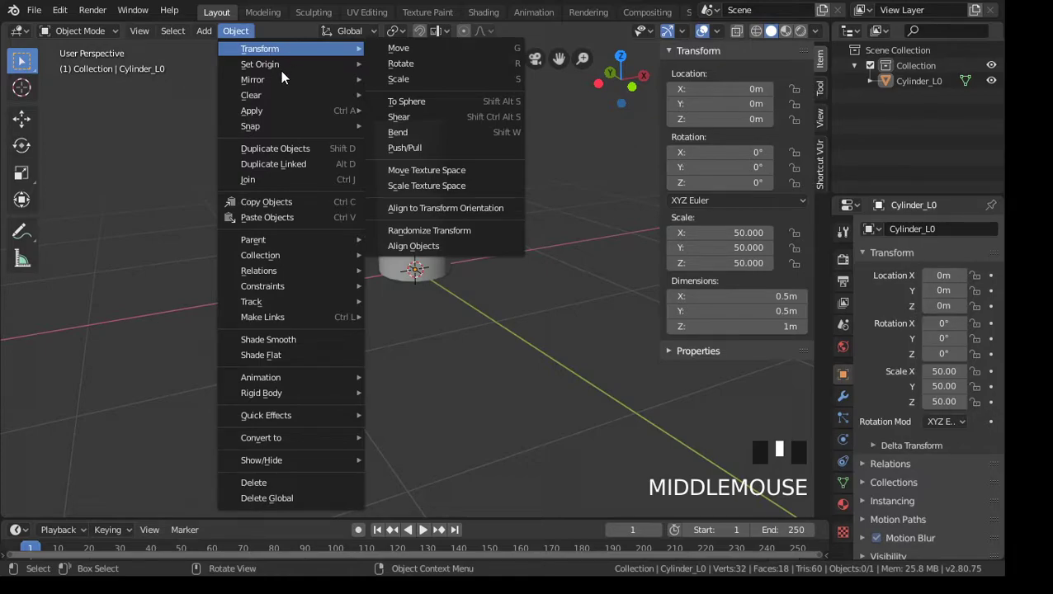
{"action": "mouse_move", "coordinate": [281, 108]}
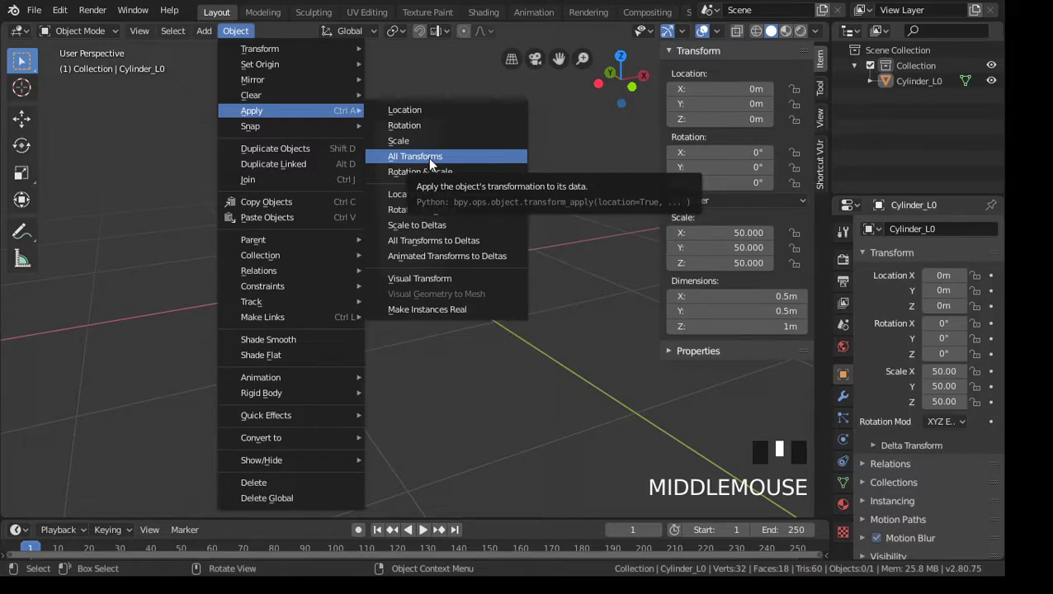
{"action": "middle_click_drag", "start_coordinate": [428, 156], "coordinate": [466, 308]}
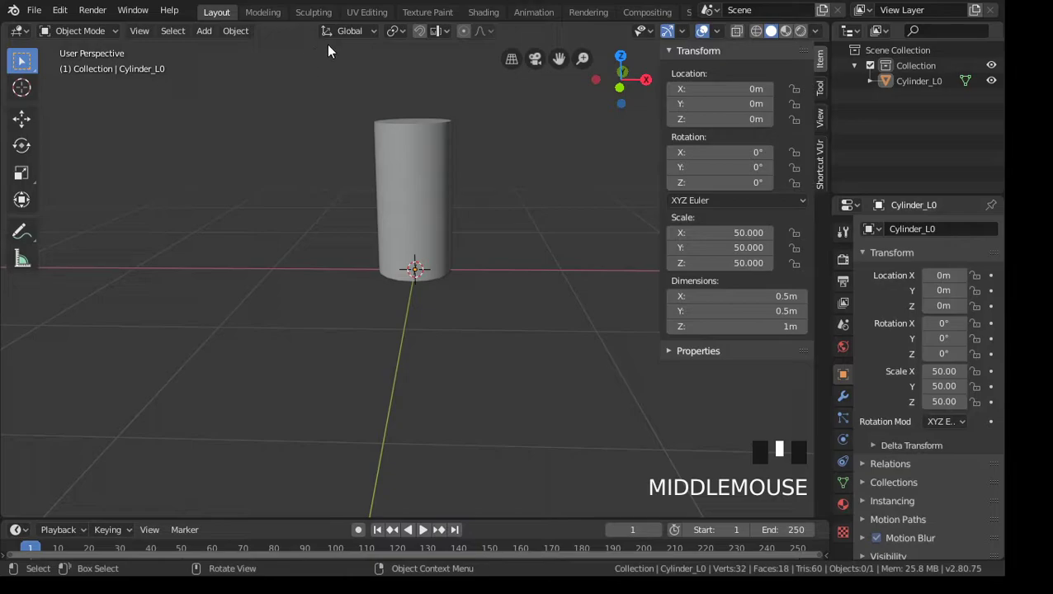
Step: Switch to the UV Editing workspace, fit the cylinder in view and select its entire mesh to display the UV layout
{"action": "left_click", "coordinate": [367, 12]}
{"action": "scroll", "coordinate": [611, 255], "scroll_direction": "down", "scroll_amount": 16}
{"action": "middle_click_drag", "start_coordinate": [654, 219], "coordinate": [672, 289], "text": "shift"}
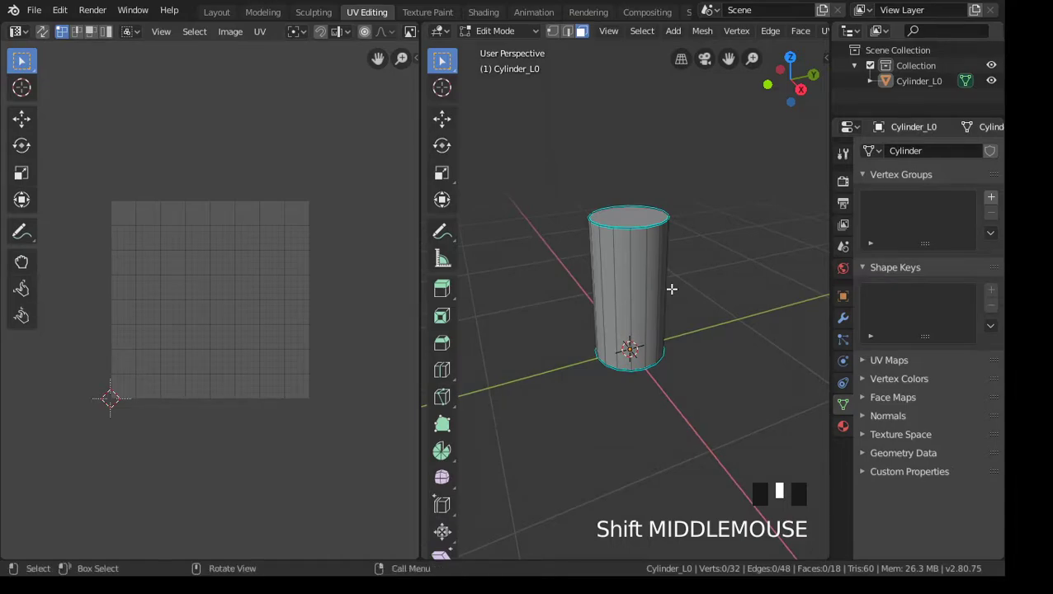
{"action": "key", "text": "a"}
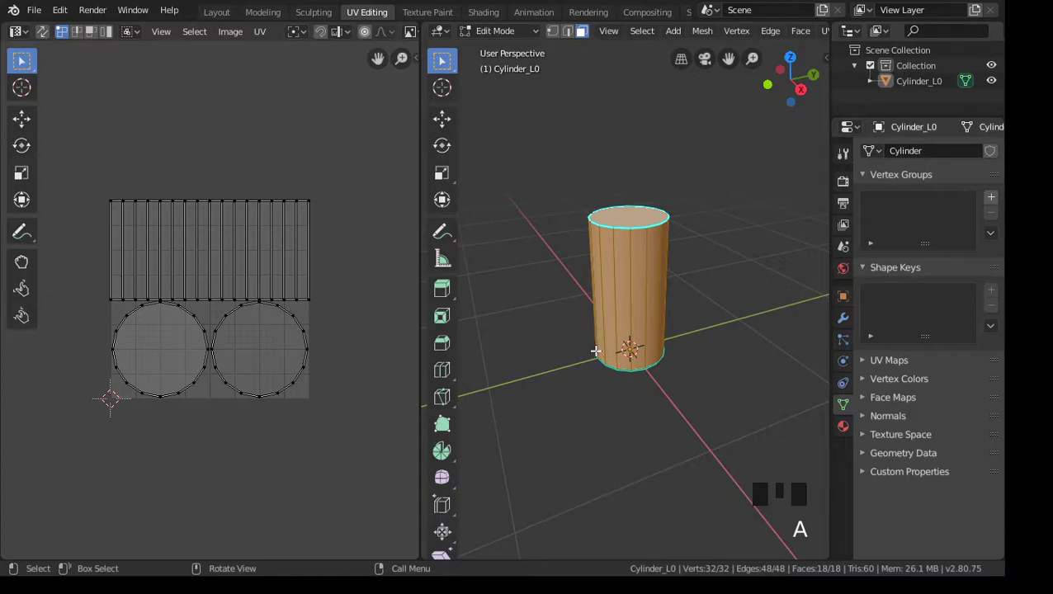
{"action": "middle_click_drag", "start_coordinate": [607, 350], "coordinate": [600, 316]}
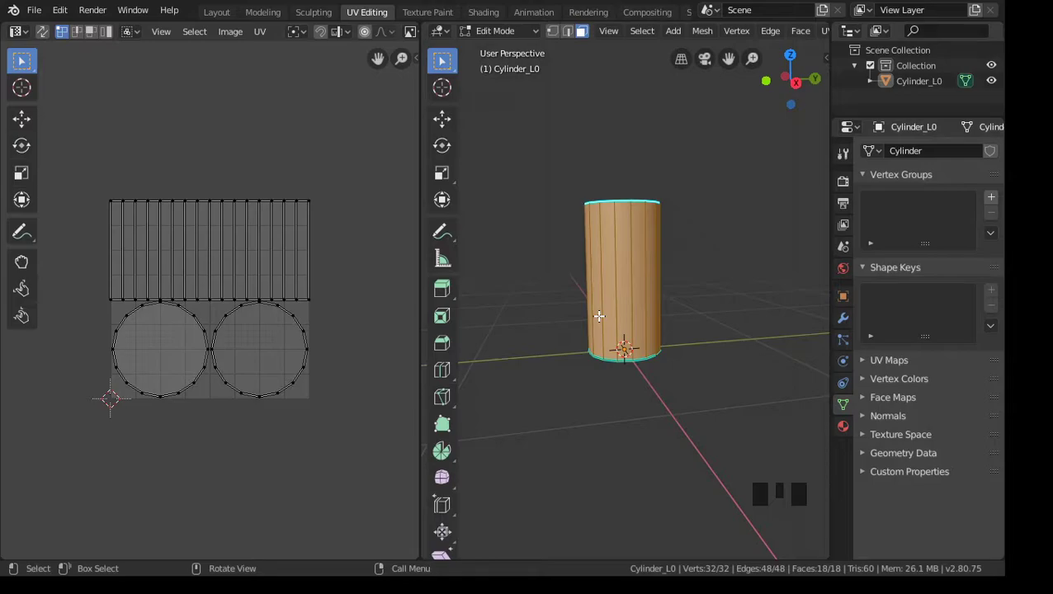
{"action": "middle_click_drag", "start_coordinate": [635, 305], "coordinate": [601, 183]}
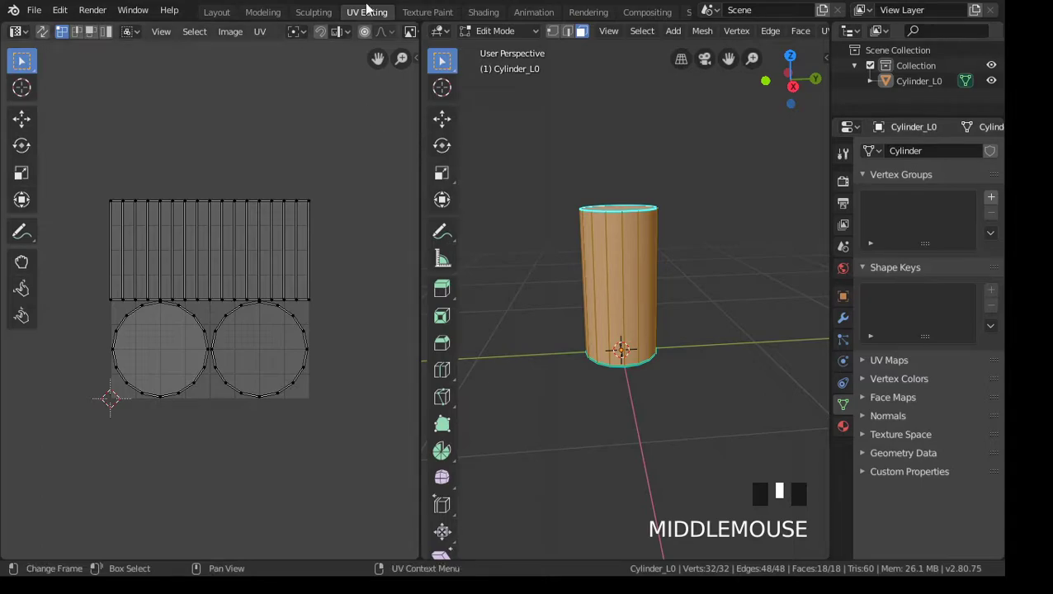
Step: Switch to the Modeling workspace and set the viewport's clip end to 50 m
{"action": "left_click", "coordinate": [256, 14]}
{"action": "scroll", "coordinate": [405, 203], "scroll_direction": "down", "scroll_amount": 14}
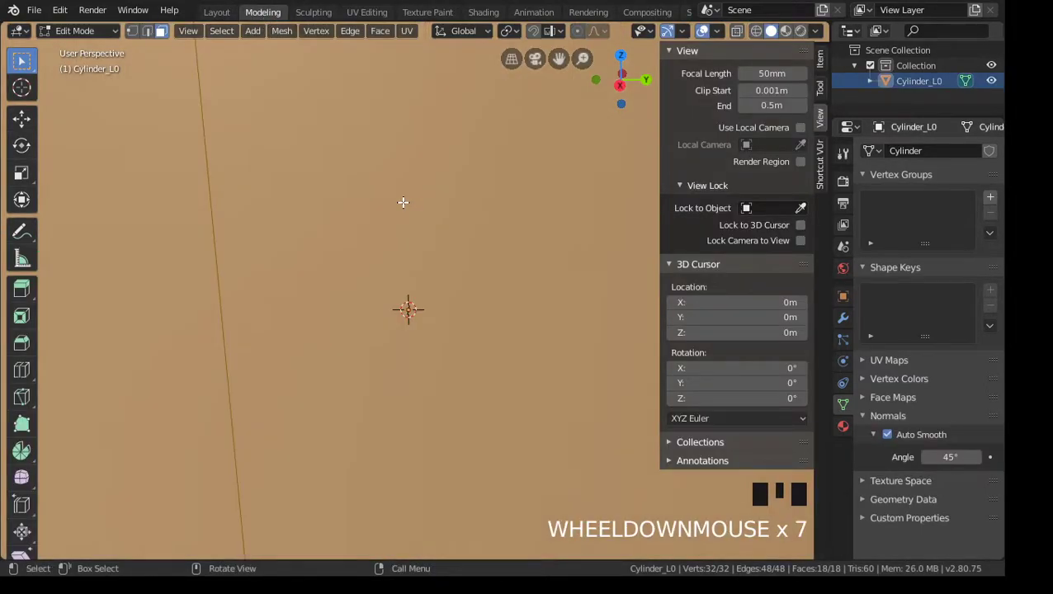
{"action": "scroll", "coordinate": [431, 265], "scroll_direction": "up", "scroll_amount": 3}
{"action": "scroll", "coordinate": [451, 265], "scroll_direction": "down", "scroll_amount": 2}
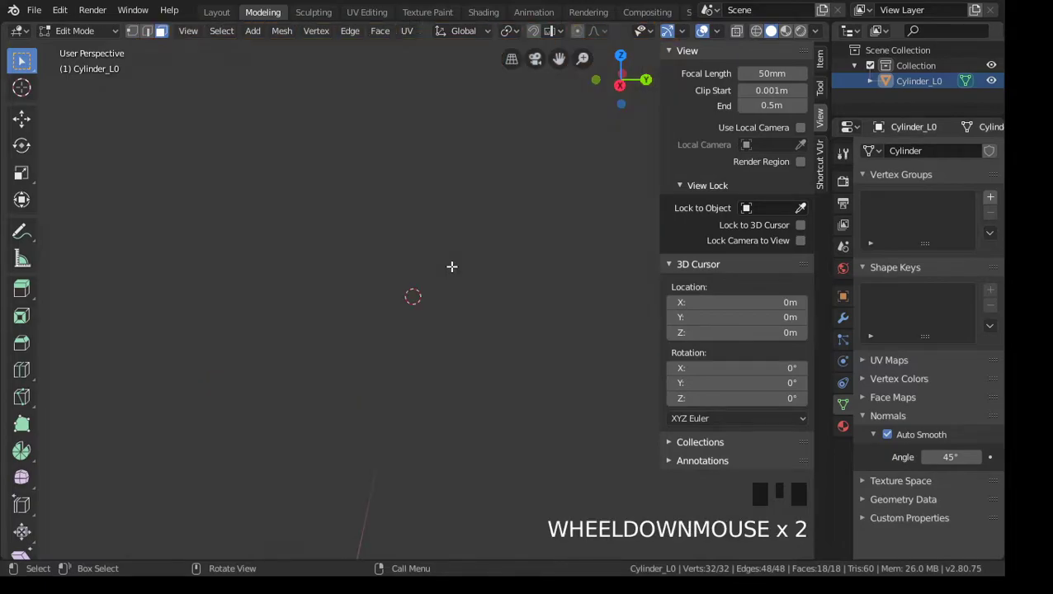
{"action": "left_click", "coordinate": [771, 105]}
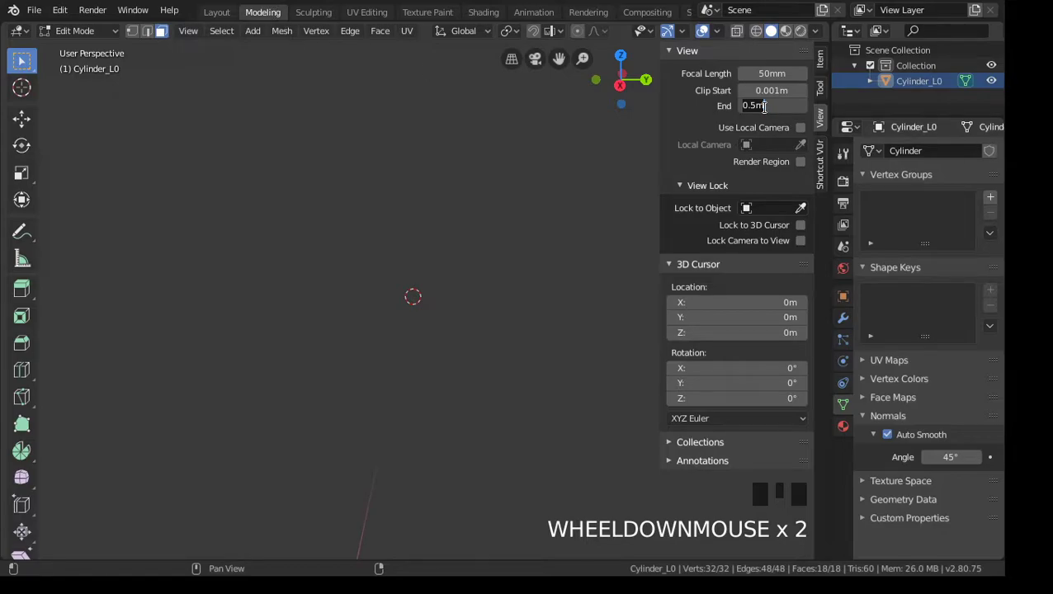
{"action": "type", "text": "50"}
{"action": "key", "text": "Return"}
Step: Frame the whole cylinder in the Modeling viewport, seen from slightly above with the floor grid around it
{"action": "scroll", "coordinate": [515, 312], "scroll_direction": "down", "scroll_amount": 6}
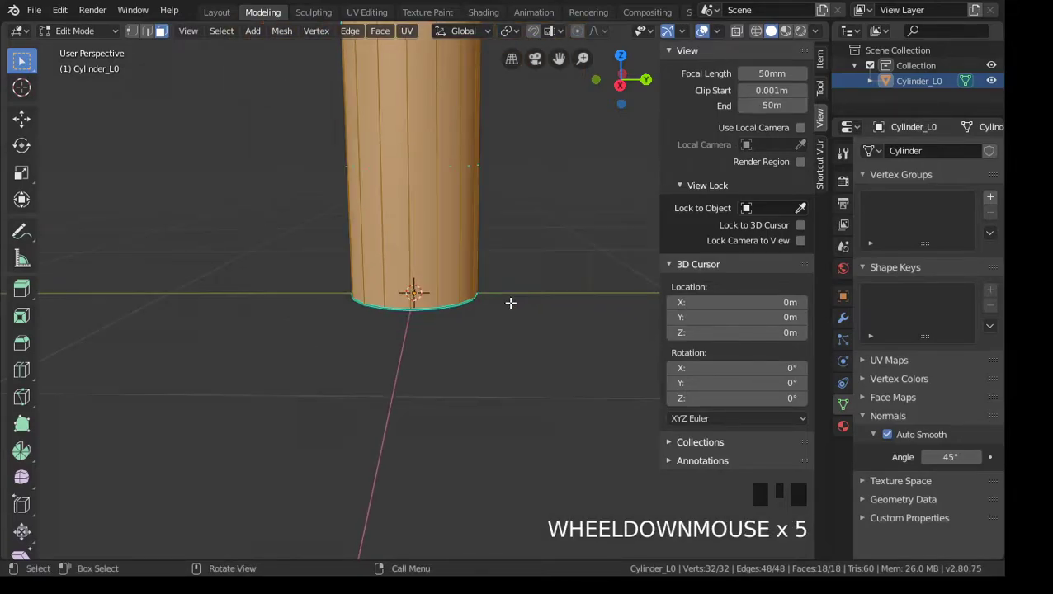
{"action": "middle_click_drag", "start_coordinate": [506, 237], "coordinate": [578, 344], "text": "shift"}
{"action": "scroll", "coordinate": [489, 308], "scroll_direction": "up", "scroll_amount": 5}
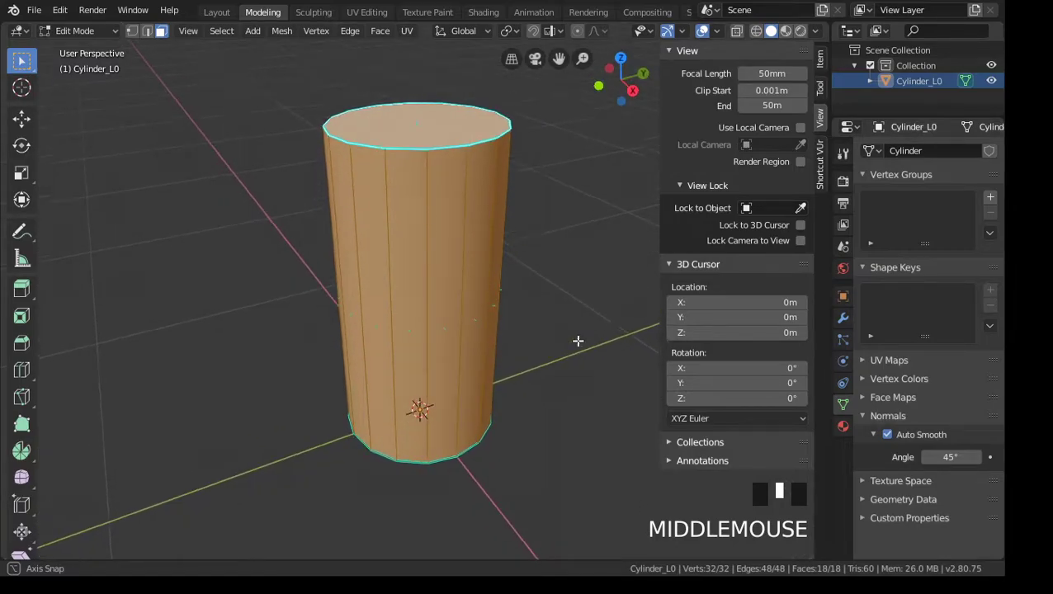
{"action": "middle_click_drag", "start_coordinate": [437, 388], "coordinate": [460, 376]}
{"action": "middle_click_drag", "start_coordinate": [520, 324], "coordinate": [473, 334]}
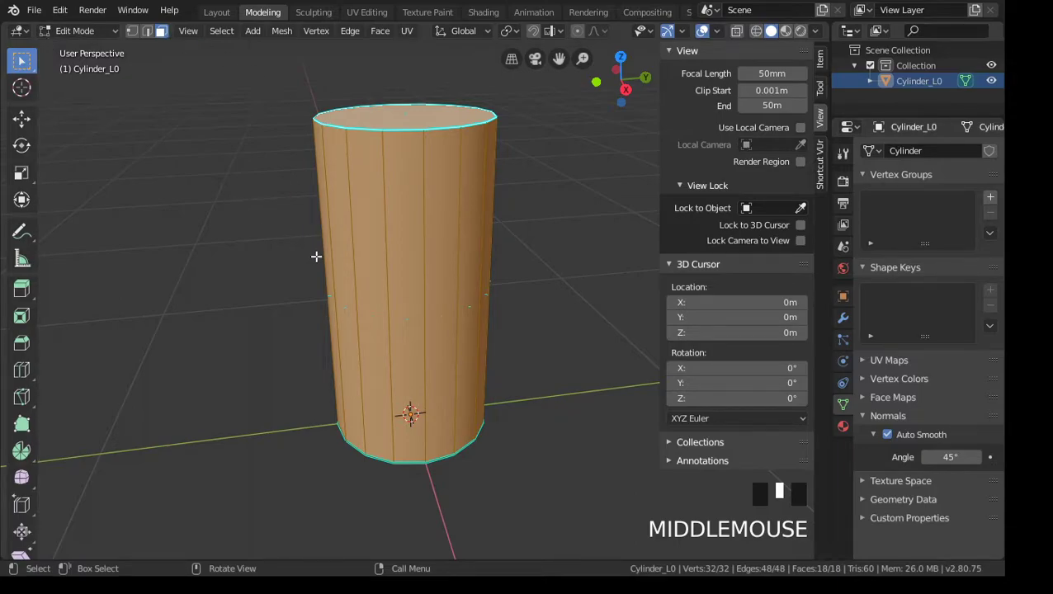
{"action": "scroll", "coordinate": [332, 259], "scroll_direction": "down", "scroll_amount": 2}
{"action": "scroll", "coordinate": [520, 304], "scroll_direction": "down", "scroll_amount": 1}
{"action": "scroll", "coordinate": [466, 315], "scroll_direction": "up", "scroll_amount": 1}
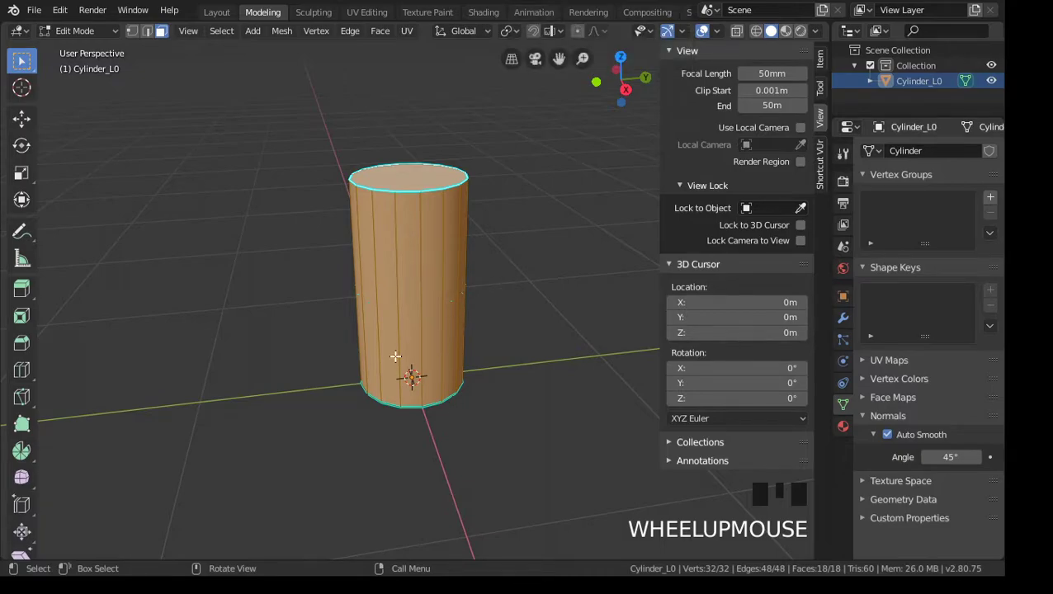
Step: Return to the Layout workspace and enlarge the timeline area
{"action": "left_click", "coordinate": [217, 13]}
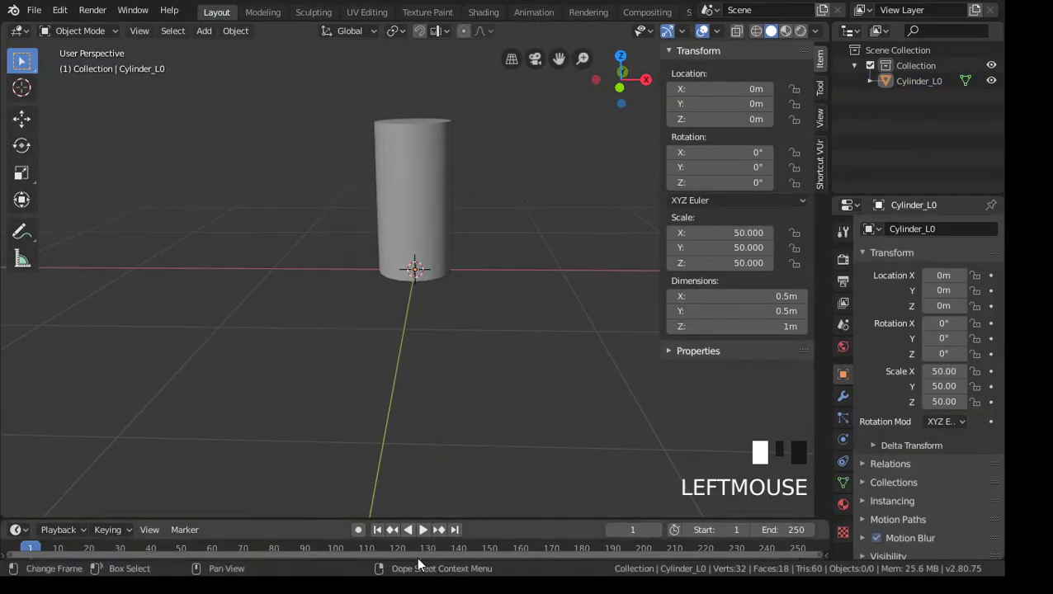
{"action": "left_click_drag", "start_coordinate": [474, 519], "coordinate": [495, 435]}
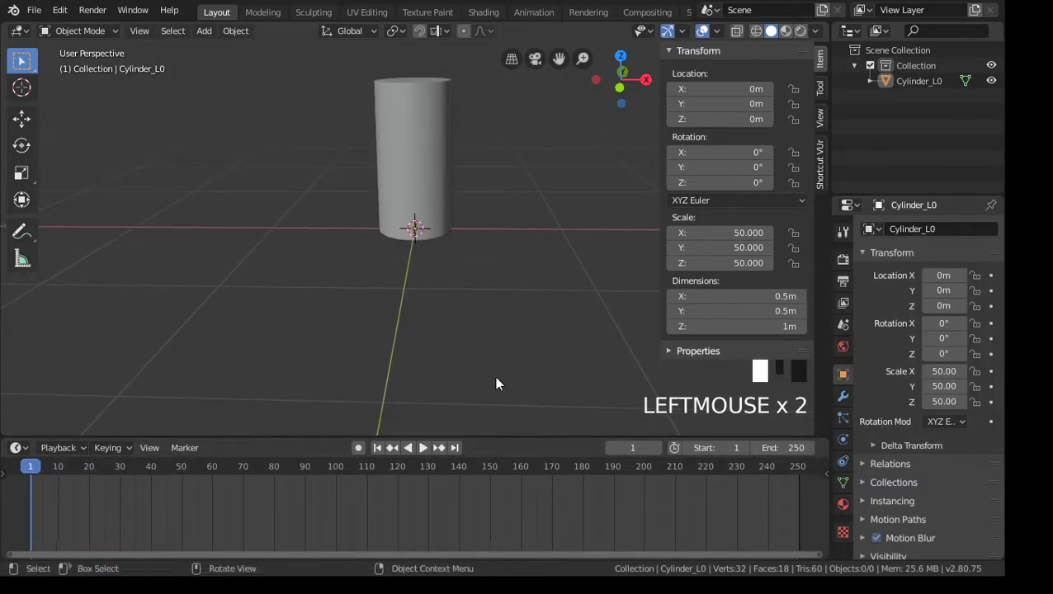
Step: Switch to the Animation workspace and frame the whole cylinder in both 3D viewports
{"action": "left_click", "coordinate": [534, 13]}
{"action": "scroll", "coordinate": [587, 249], "scroll_direction": "down", "scroll_amount": 17}
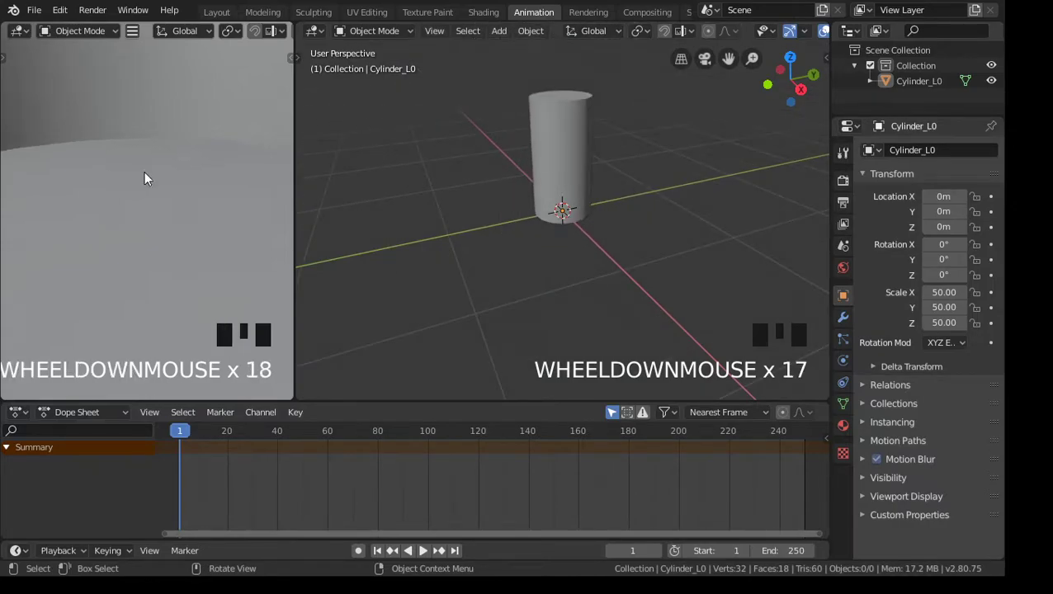
{"action": "scroll", "coordinate": [144, 173], "scroll_direction": "down", "scroll_amount": 20}
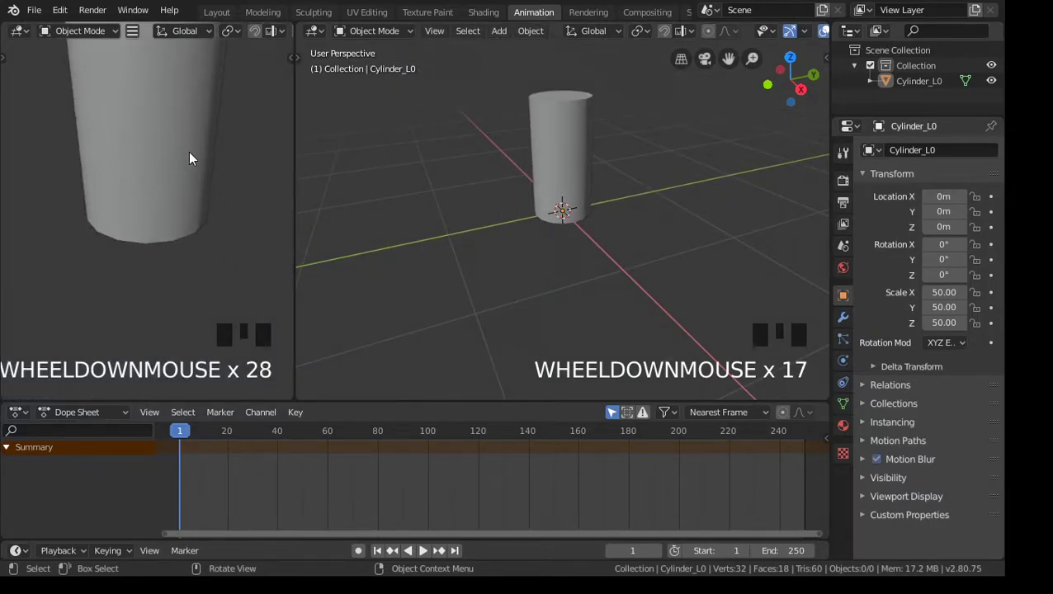
{"action": "middle_click_drag", "start_coordinate": [236, 135], "coordinate": [232, 225], "text": "shift"}
{"action": "scroll", "coordinate": [232, 226], "scroll_direction": "down", "scroll_amount": 2}
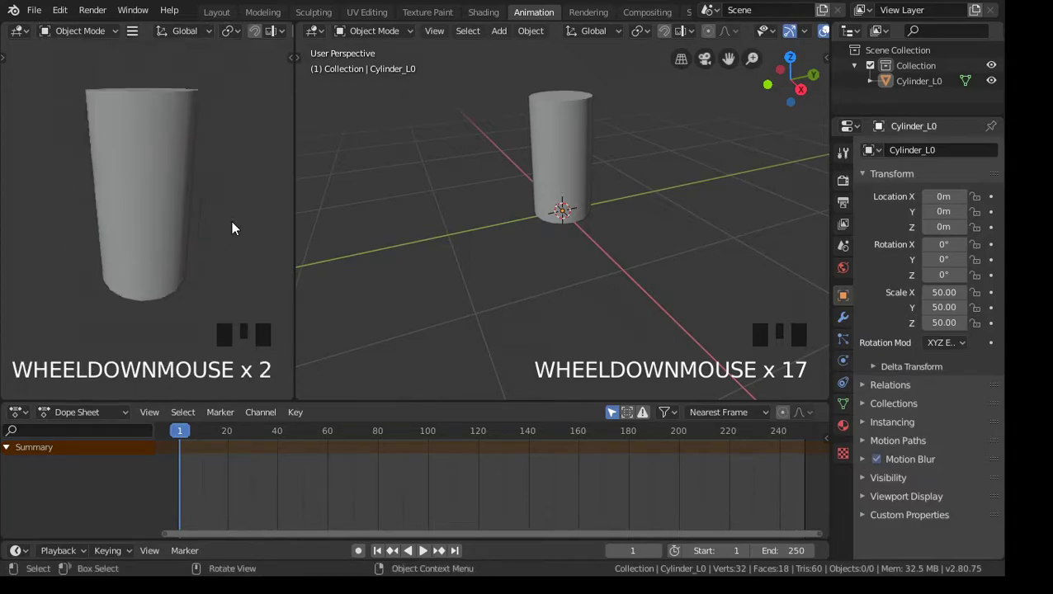
{"action": "middle_click_drag", "start_coordinate": [228, 183], "coordinate": [228, 212], "text": "shift"}
{"action": "middle_click_drag", "start_coordinate": [564, 152], "coordinate": [598, 191], "text": "shift"}
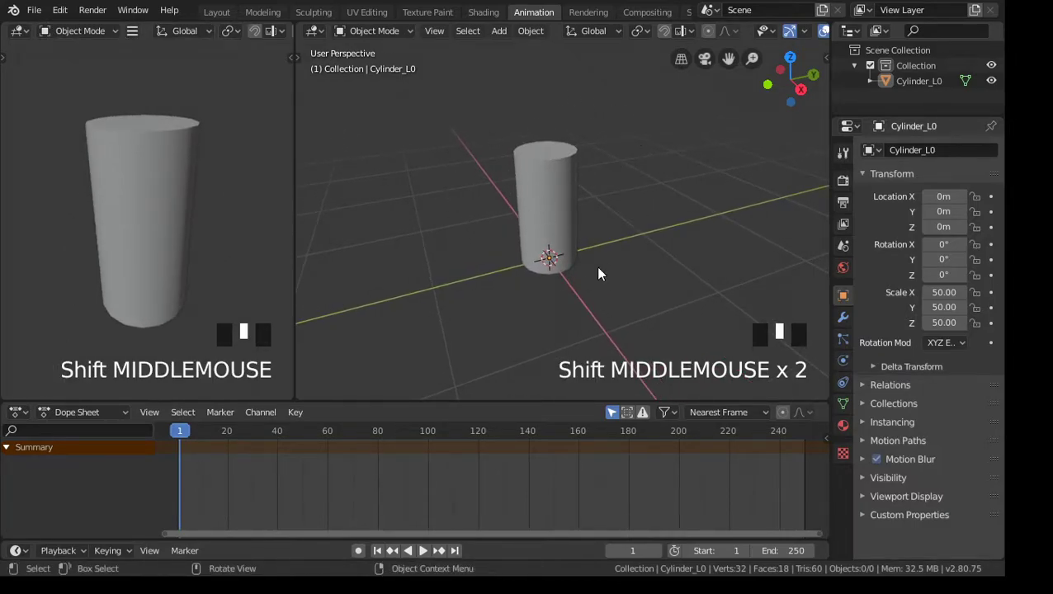
{"action": "middle_click_drag", "start_coordinate": [615, 255], "coordinate": [566, 253]}
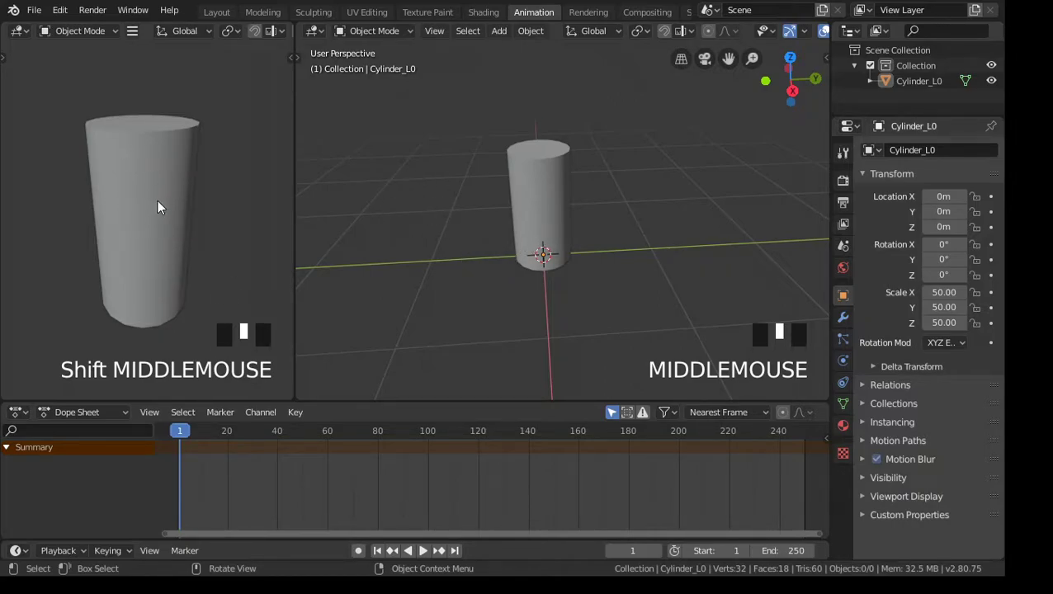
{"action": "middle_click_drag", "start_coordinate": [548, 234], "coordinate": [591, 232]}
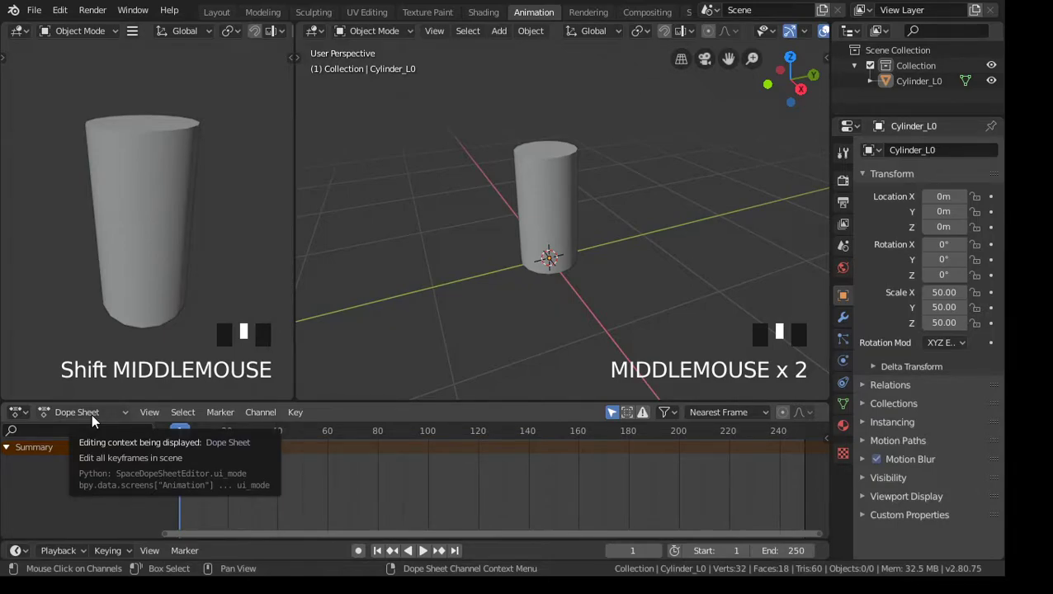
Step: Change the Dope Sheet editor to a Timeline and reduce its height slightly to enlarge the viewports
{"action": "left_click", "coordinate": [19, 412]}
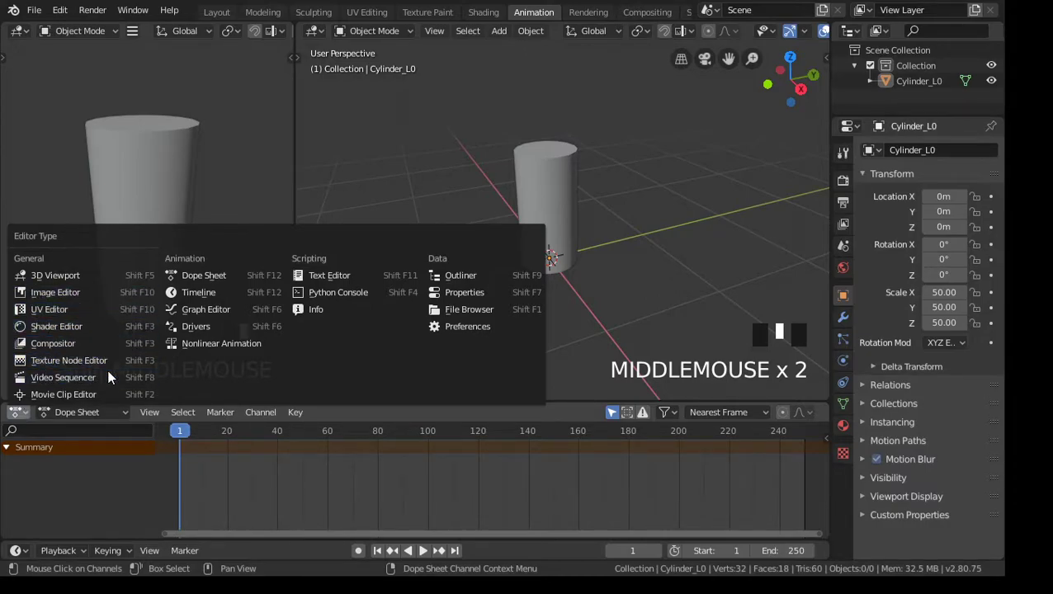
{"action": "left_click", "coordinate": [216, 293]}
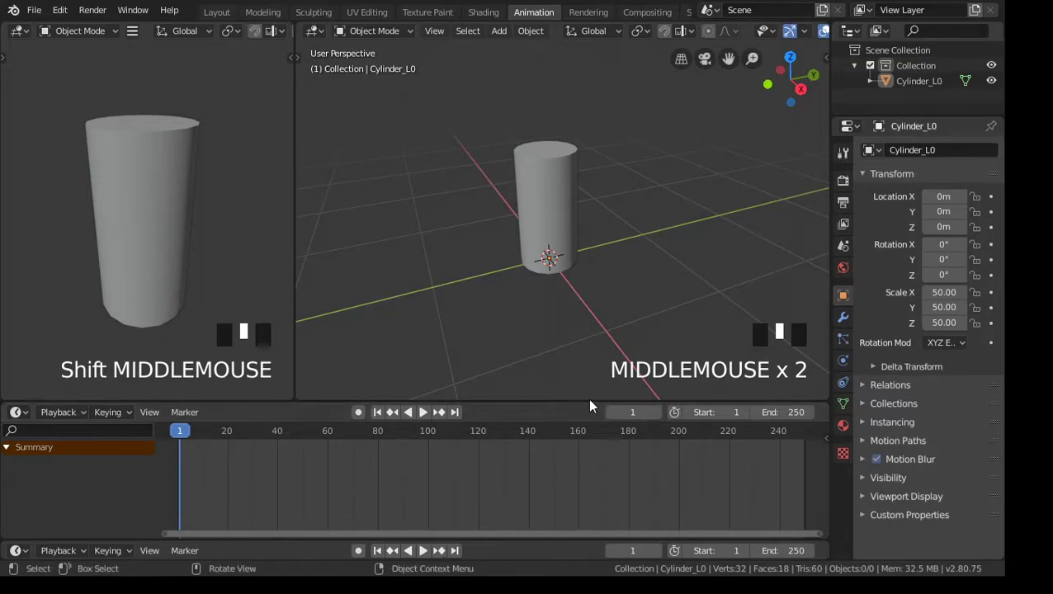
{"action": "middle_click_drag", "start_coordinate": [550, 263], "coordinate": [593, 238]}
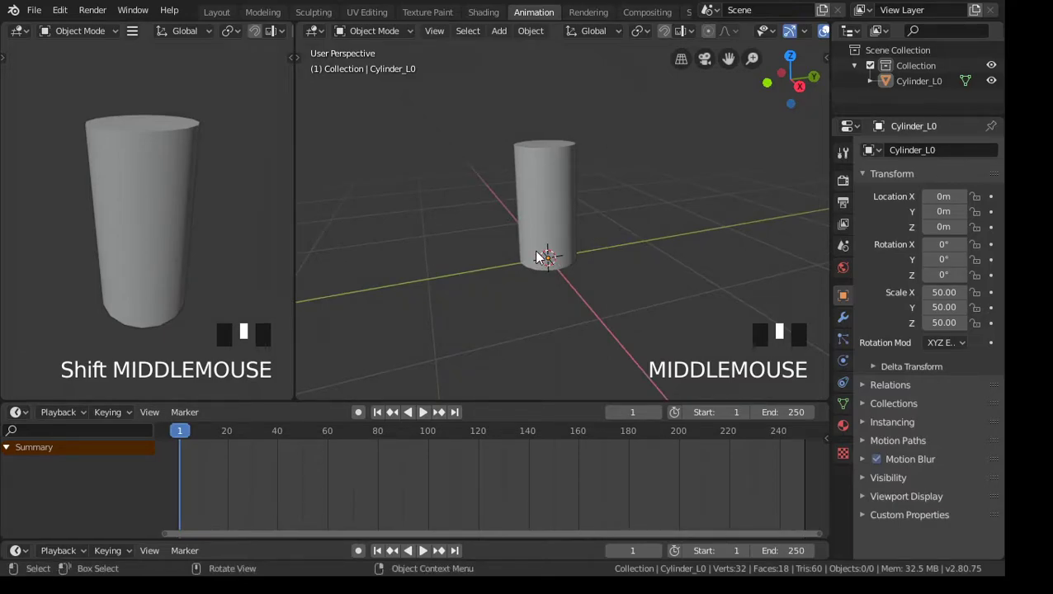
{"action": "left_click_drag", "start_coordinate": [482, 401], "coordinate": [482, 422]}
{"action": "middle_click_drag", "start_coordinate": [582, 368], "coordinate": [644, 289]}
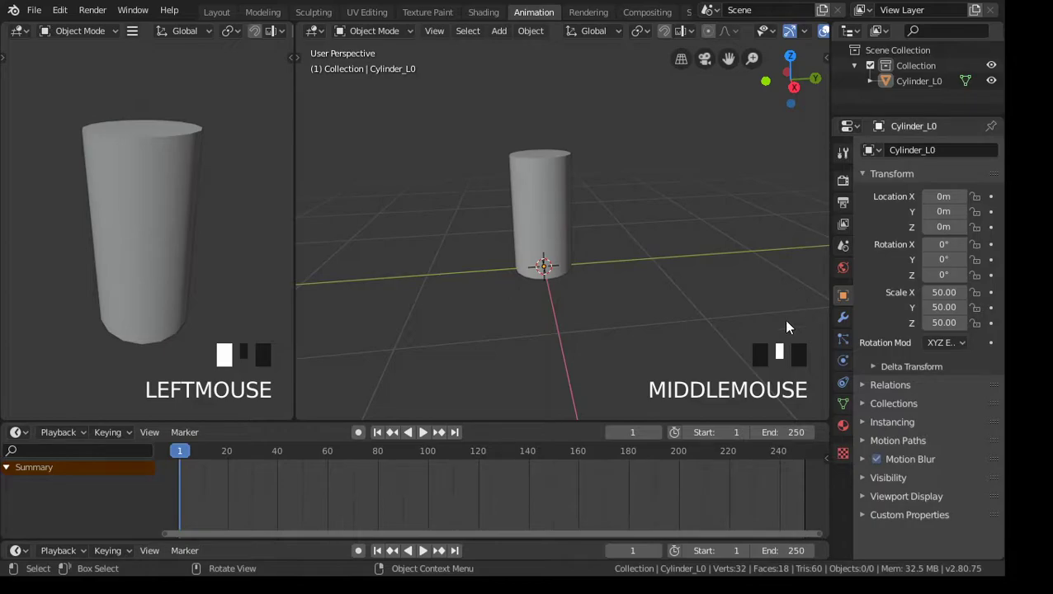
Step: Show the selected cylinder's transform and dimension properties in the sidebar of the larger 3D viewport
{"action": "left_click", "coordinate": [826, 58]}
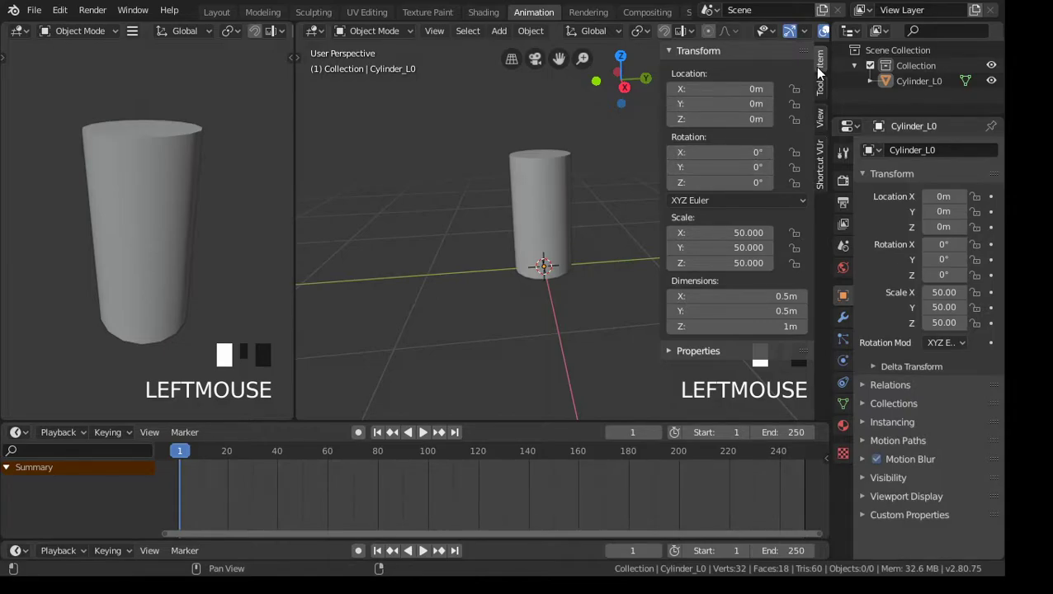
{"action": "left_click", "coordinate": [873, 150]}
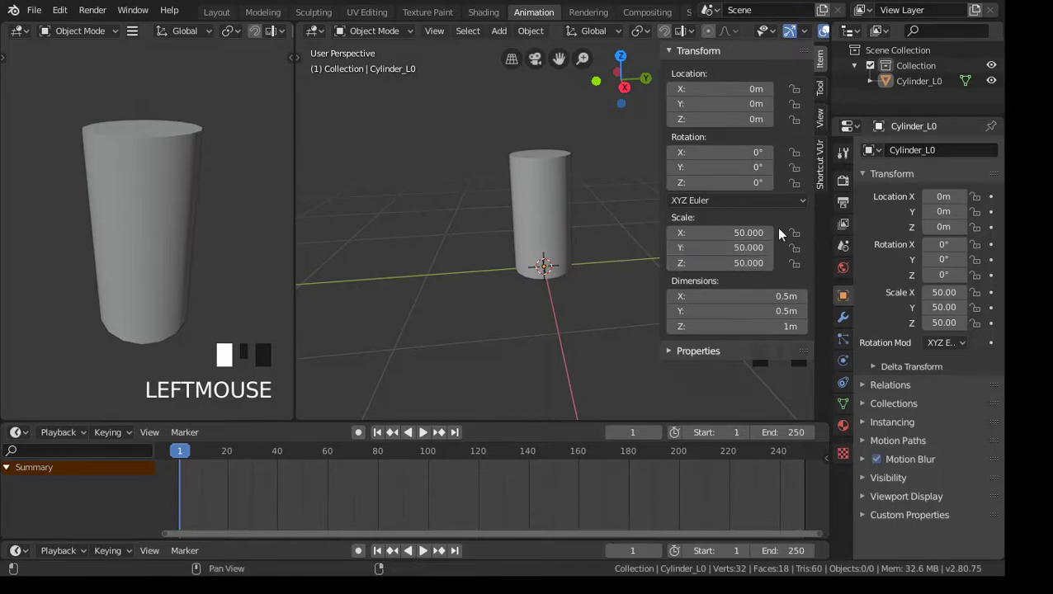
{"action": "left_click", "coordinate": [795, 200]}
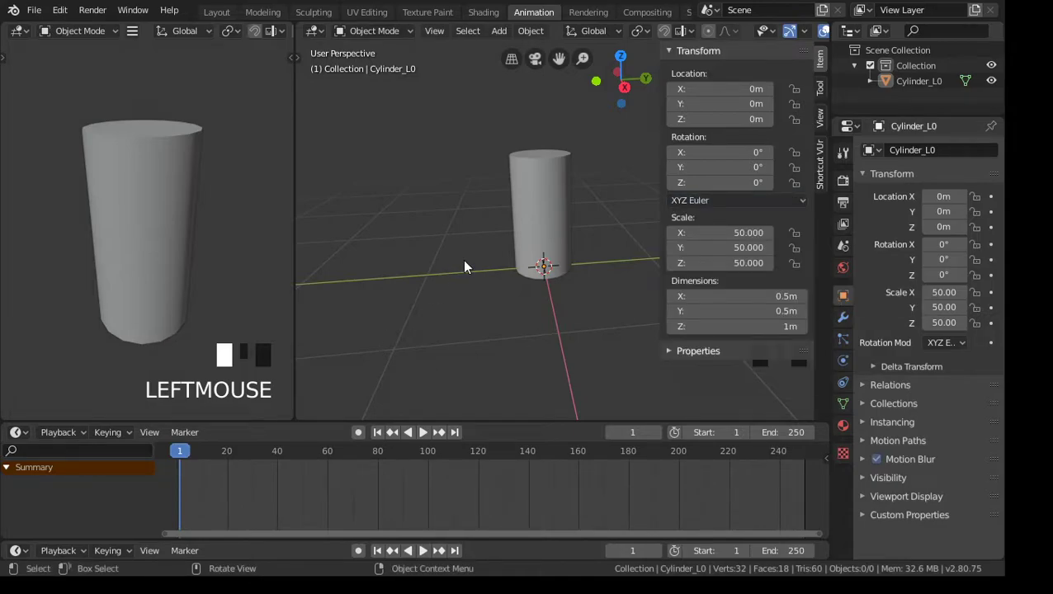
{"action": "left_click", "coordinate": [790, 202]}
{"action": "left_click", "coordinate": [600, 31]}
{"action": "middle_click_drag", "start_coordinate": [587, 261], "coordinate": [636, 293]}
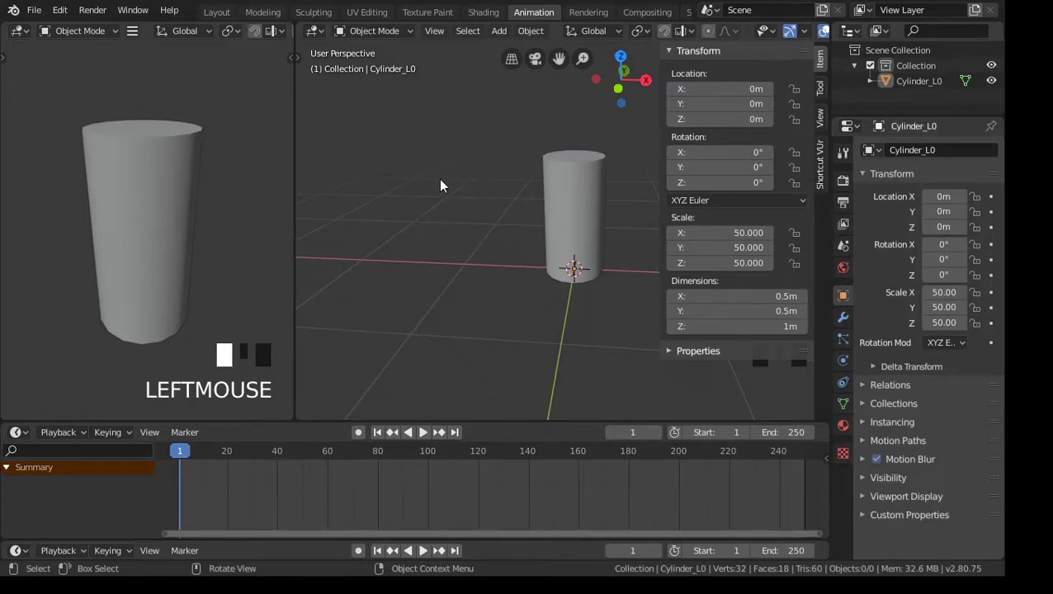
{"action": "left_click", "coordinate": [710, 200]}
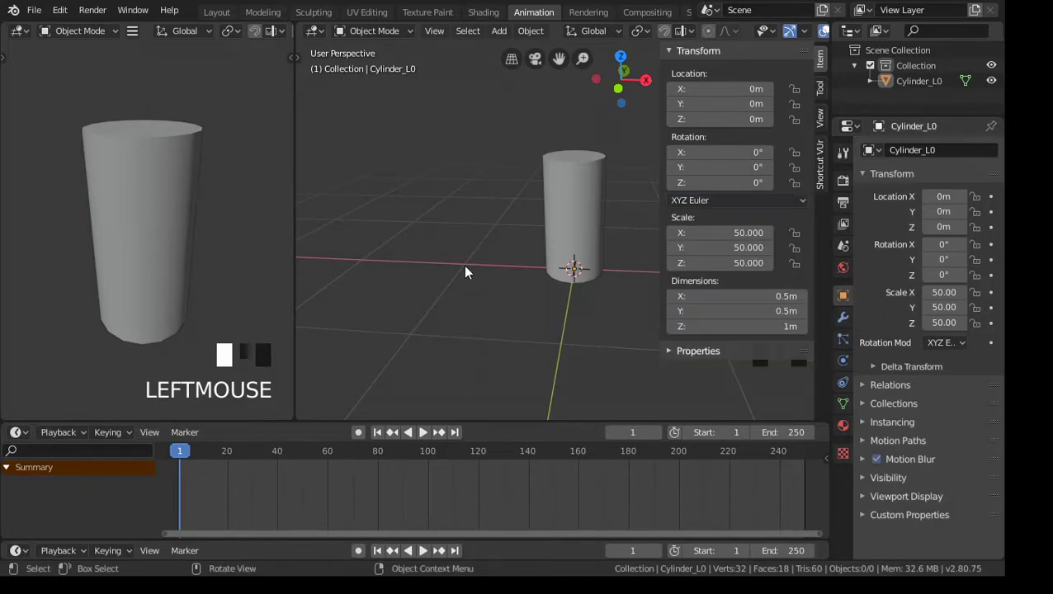
{"action": "middle_click_drag", "start_coordinate": [566, 246], "coordinate": [499, 266]}
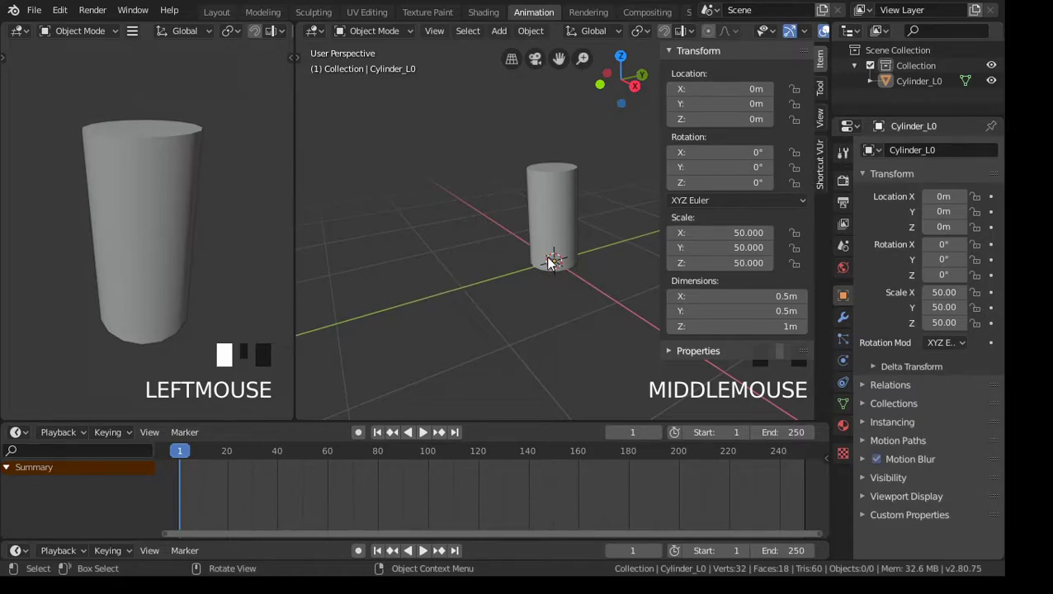
{"action": "middle_click_drag", "start_coordinate": [550, 261], "coordinate": [548, 316]}
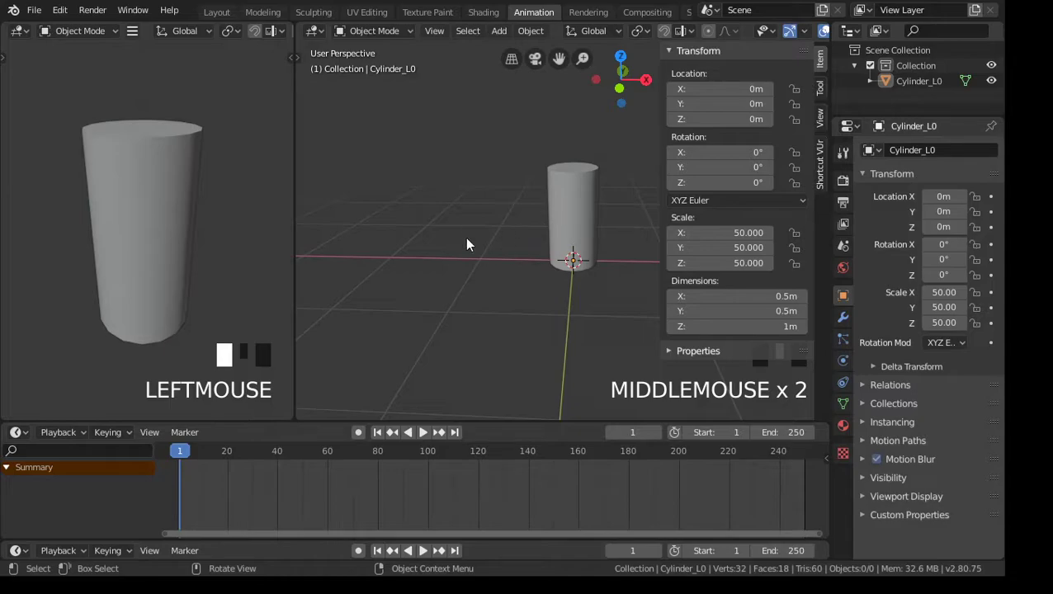
{"action": "mouse_move", "coordinate": [518, 266]}
{"action": "middle_mouse_down"}
{"action": "mouse_move", "coordinate": [454, 270]}
{"action": "mouse_move", "coordinate": [528, 261]}
{"action": "middle_mouse_up"}
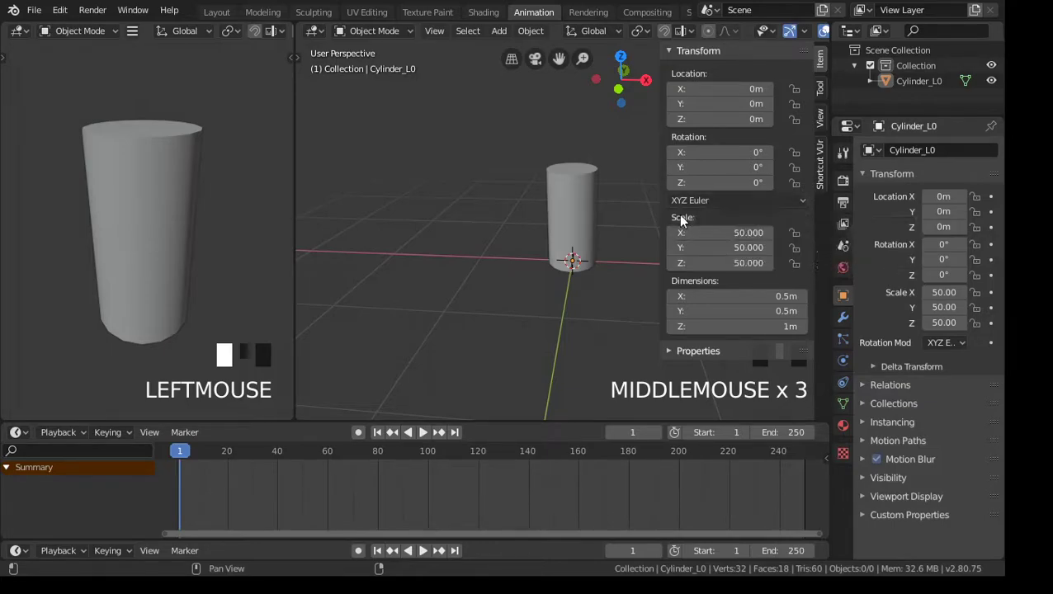
{"action": "middle_click_drag", "start_coordinate": [448, 264], "coordinate": [495, 263]}
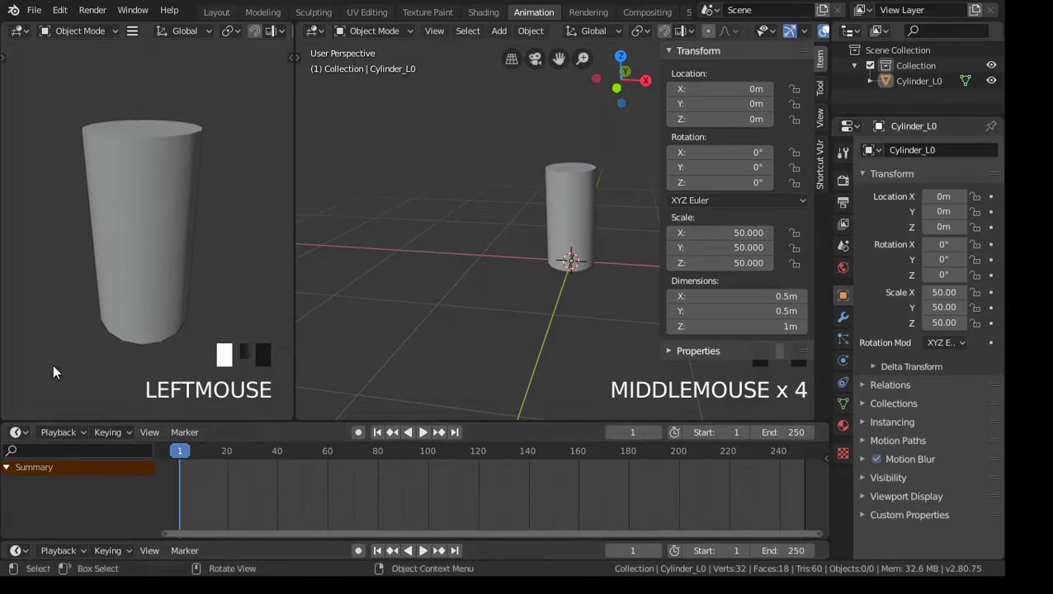
Step: Merge the narrow second 3D viewport into the main one and orbit to face the cylinder along the green axis
{"action": "left_click_drag", "start_coordinate": [293, 223], "coordinate": [8, 215]}
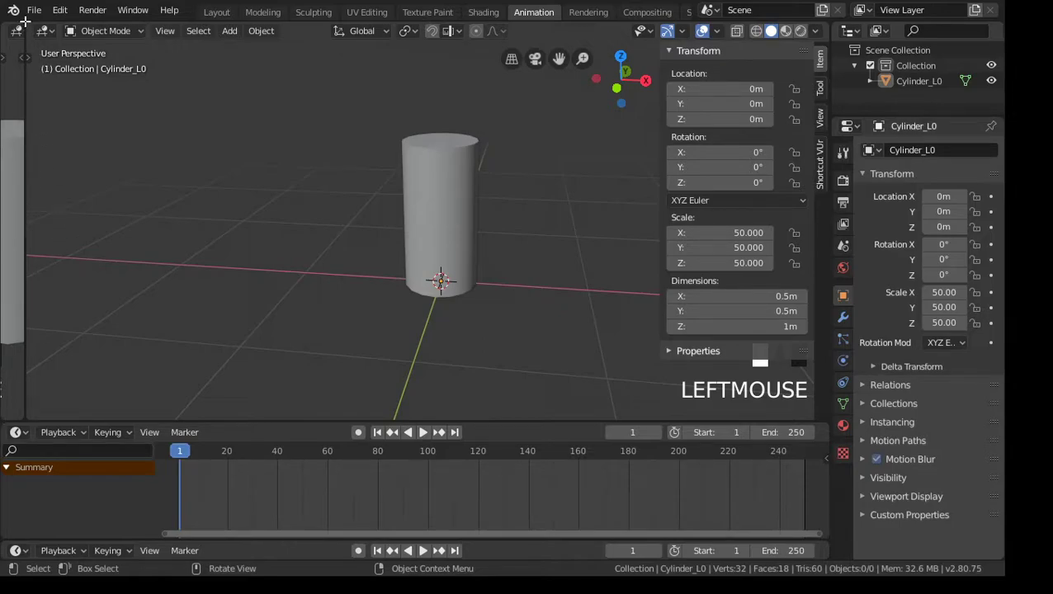
{"action": "left_click_drag", "start_coordinate": [25, 22], "coordinate": [4, 25]}
{"action": "middle_click_drag", "start_coordinate": [340, 246], "coordinate": [463, 222]}
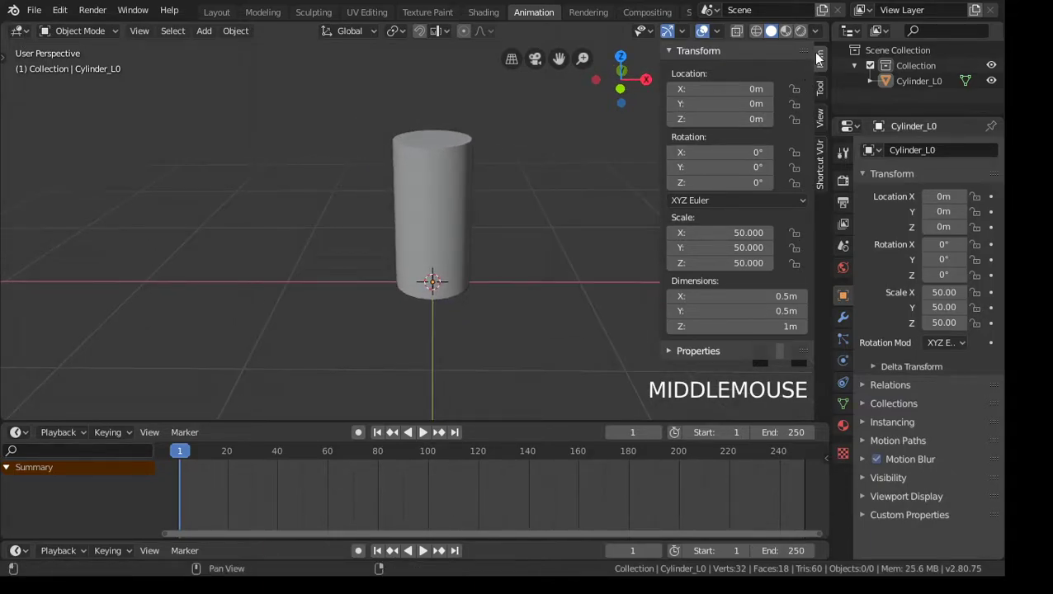
{"action": "left_click", "coordinate": [18, 433]}
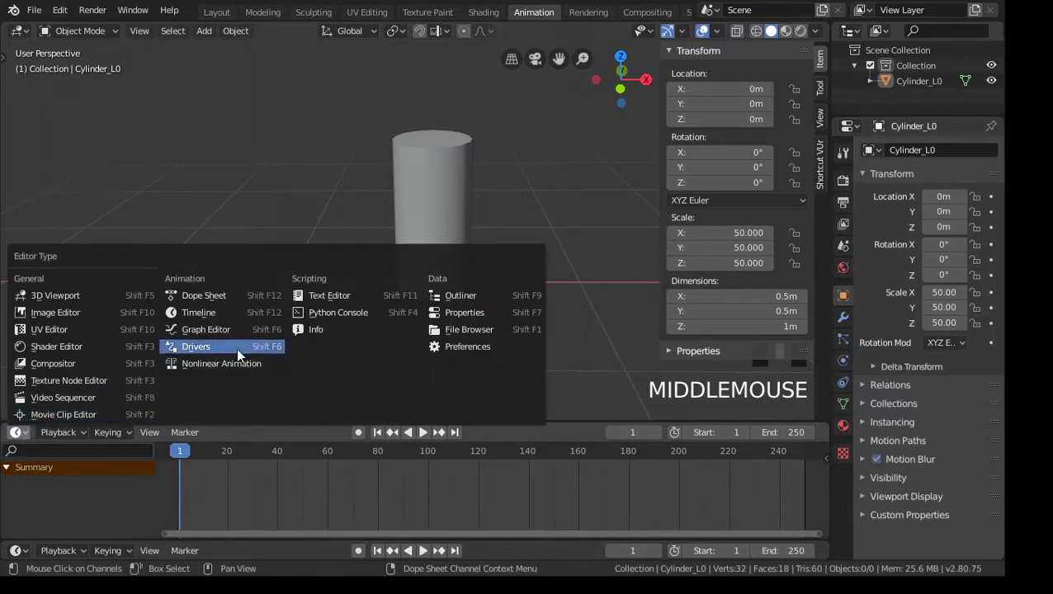
{"action": "key", "text": "Escape"}
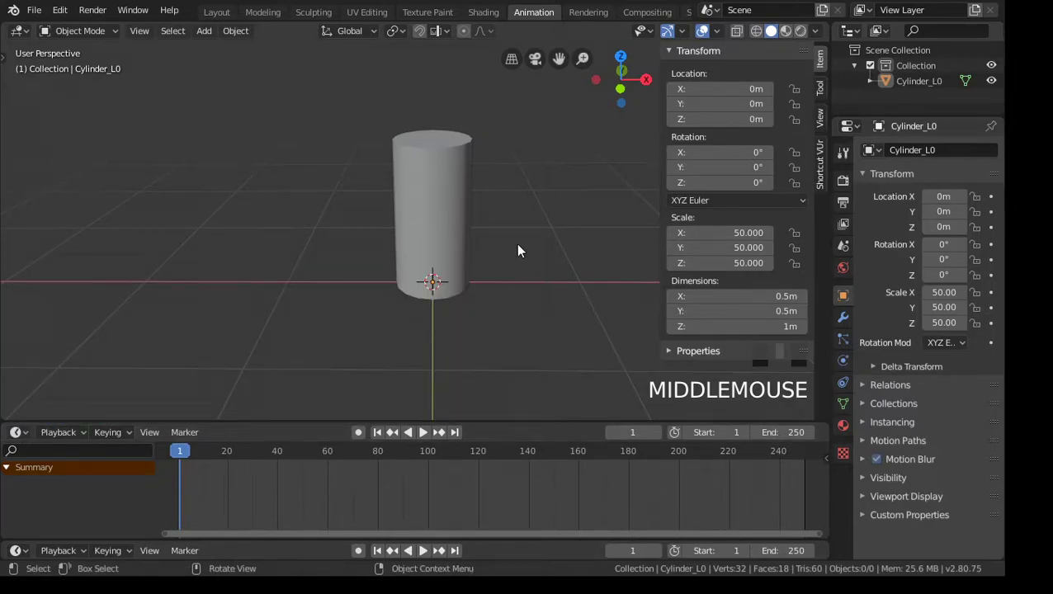
Step: Add an armature at the origin inside the cylinder and switch the viewport to wireframe shading
{"action": "left_click", "coordinate": [235, 32]}
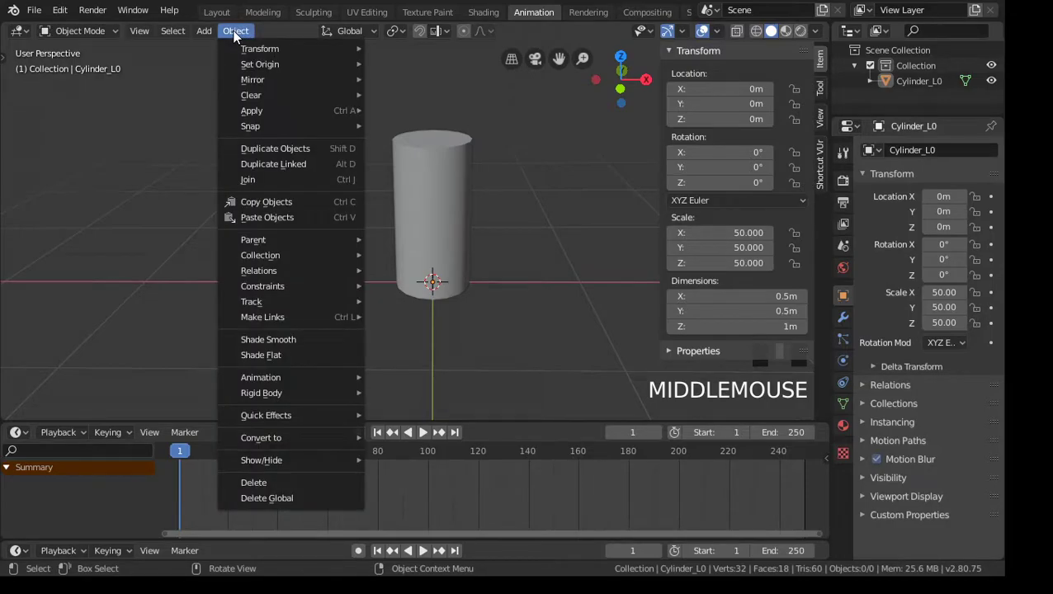
{"action": "mouse_move", "coordinate": [206, 32]}
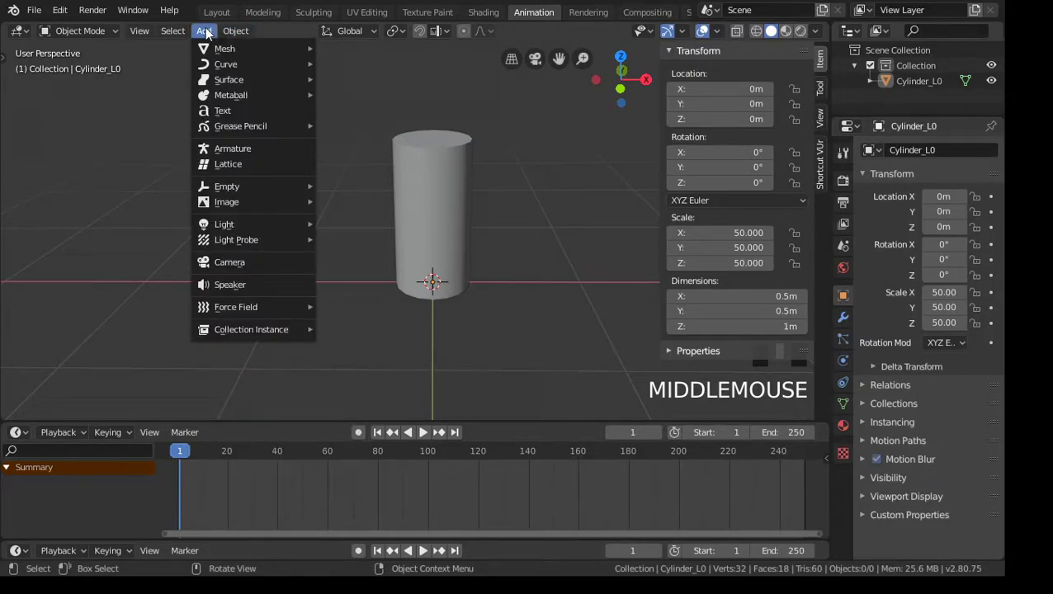
{"action": "left_click", "coordinate": [249, 149]}
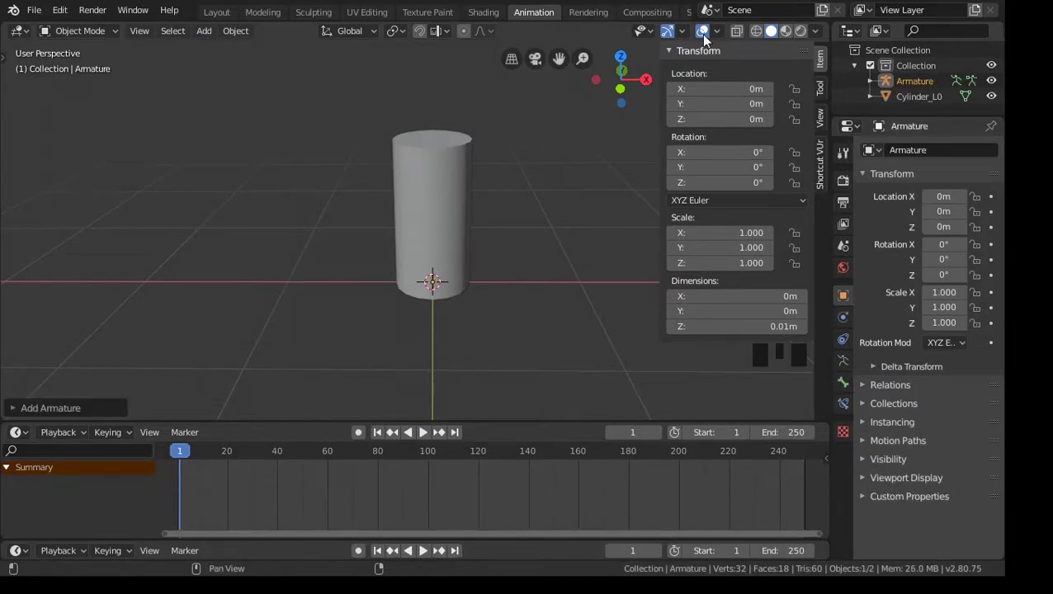
{"action": "left_click", "coordinate": [757, 33]}
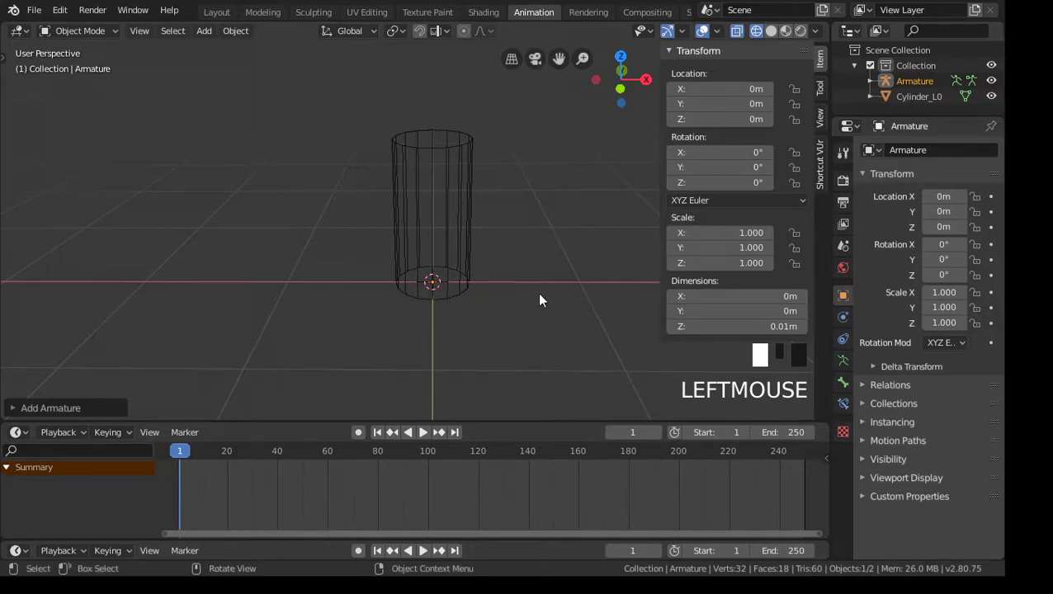
Step: Scale the armature up by about 95.5 to nearly the cylinder's height, then set its X and Y scale to 100
{"action": "key", "text": "s"}
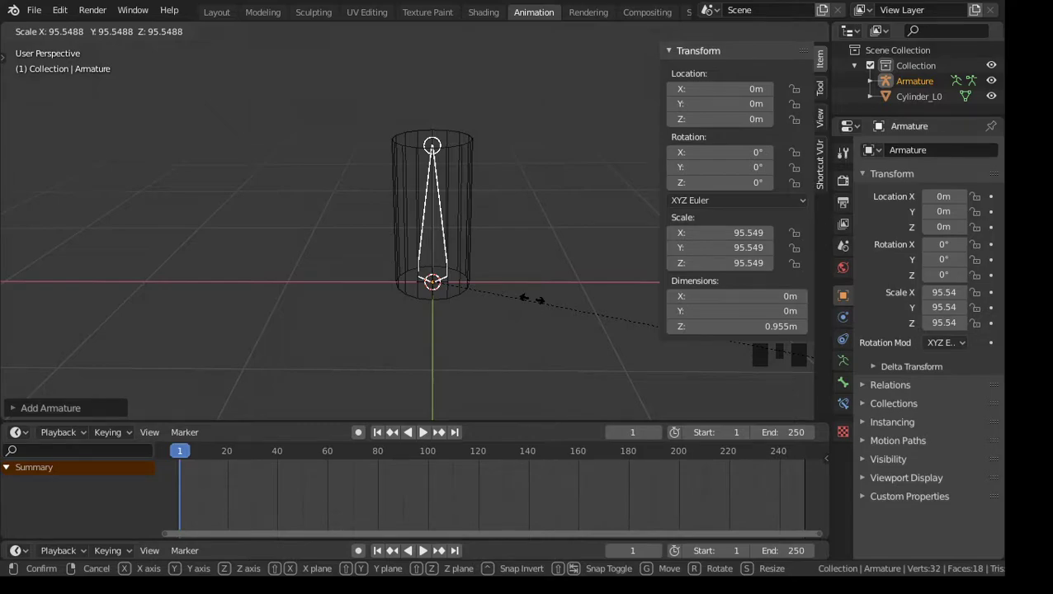
{"action": "left_click", "coordinate": [532, 299]}
{"action": "left_click", "coordinate": [18, 408]}
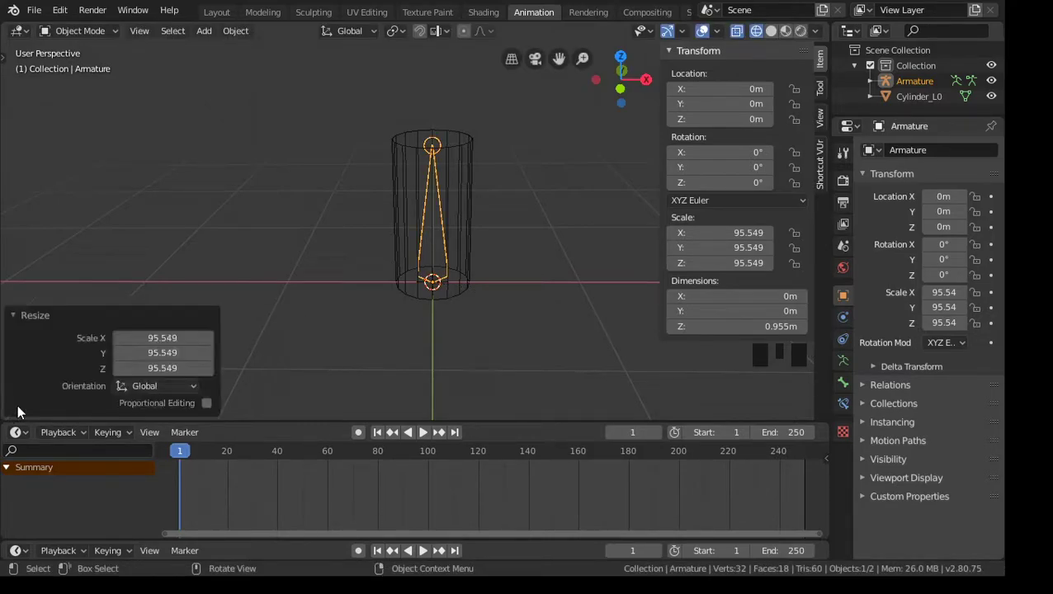
{"action": "left_click", "coordinate": [162, 338]}
{"action": "type", "text": "100"}
{"action": "key", "text": "Tab"}
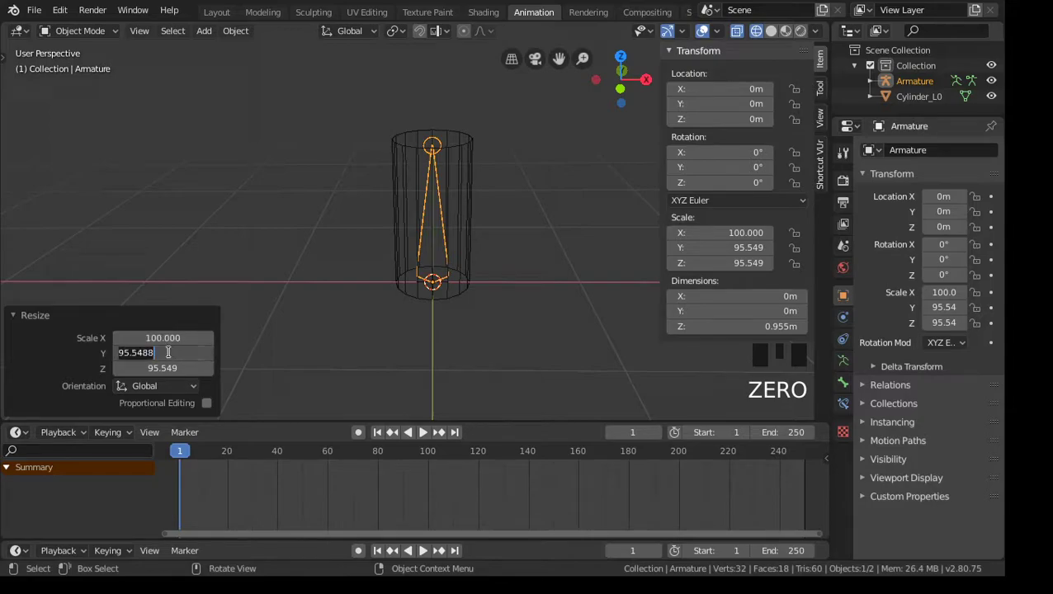
{"action": "type", "text": "100"}
{"action": "key", "text": "Return"}
{"action": "key", "text": "1"}
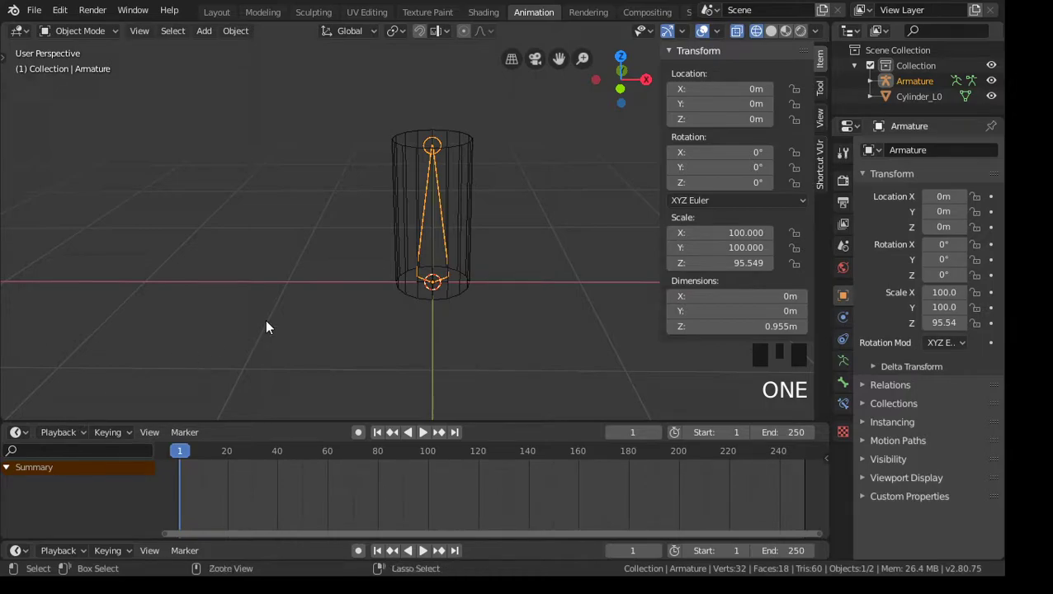
{"action": "key", "text": "ctrl+z"}
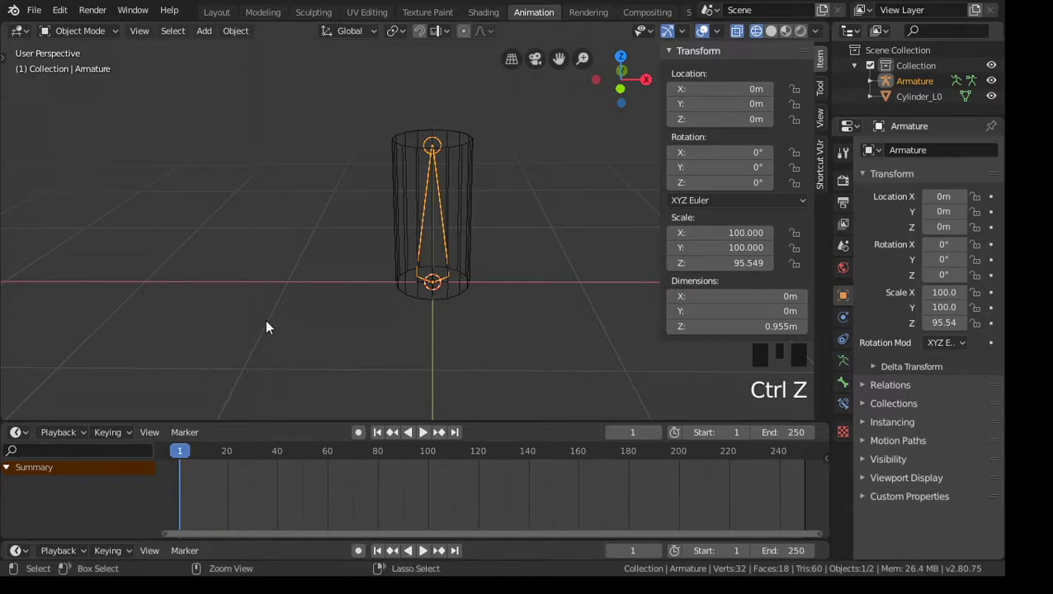
Step: Reselect the armature and set its Z scale to 100
{"action": "left_click", "coordinate": [440, 239]}
{"action": "left_click", "coordinate": [436, 223]}
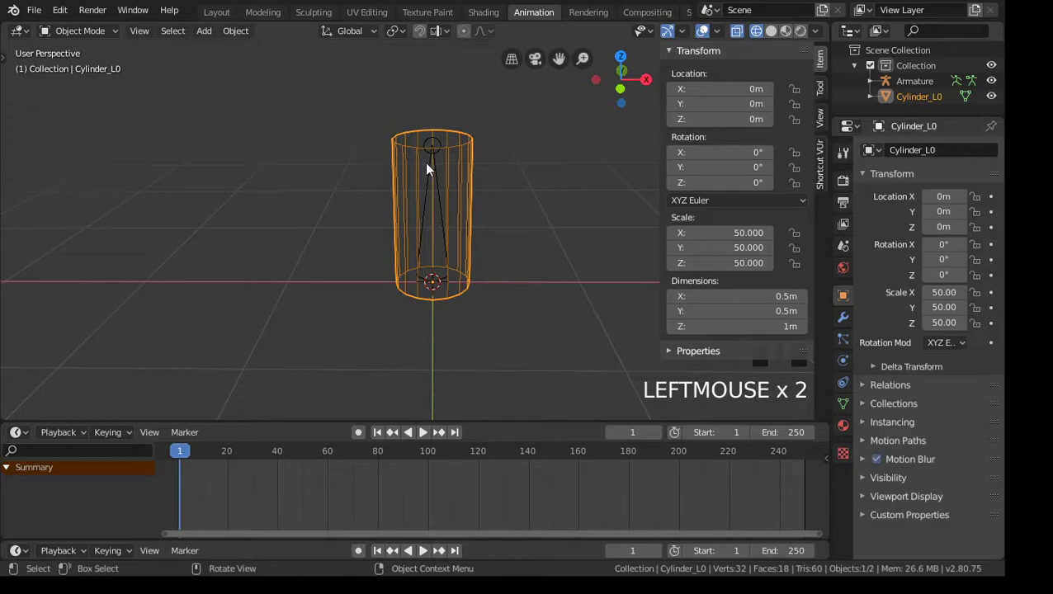
{"action": "left_click", "coordinate": [435, 156]}
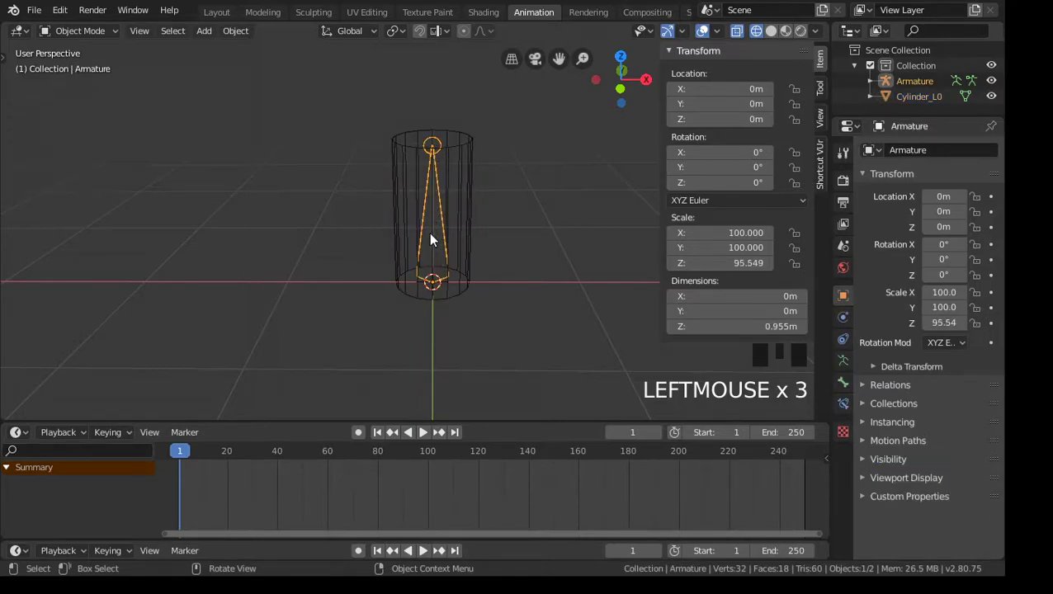
{"action": "left_click", "coordinate": [733, 262]}
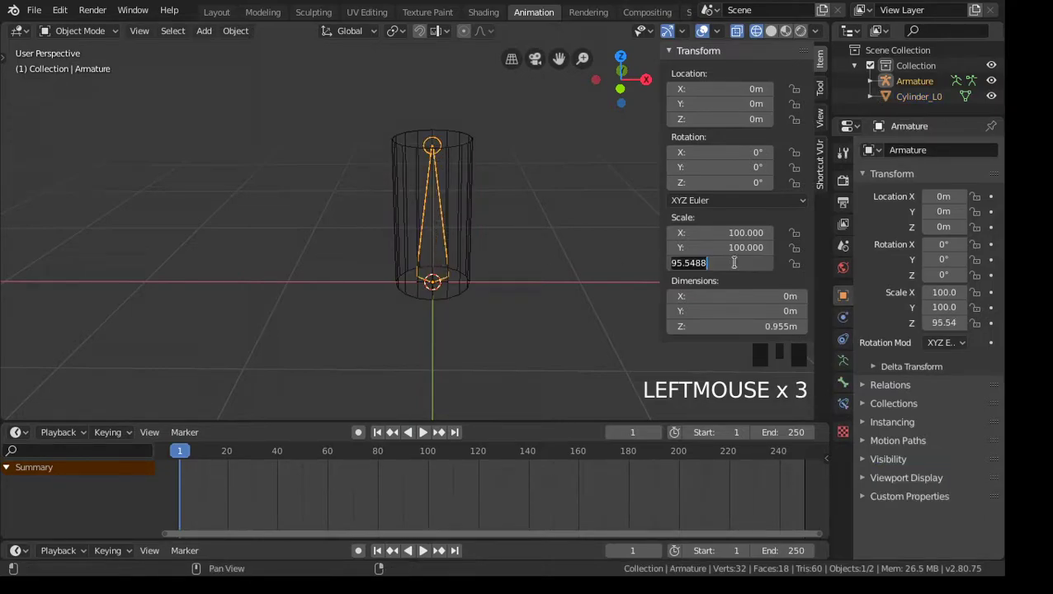
{"action": "type", "text": "100"}
{"action": "key", "text": "Return"}
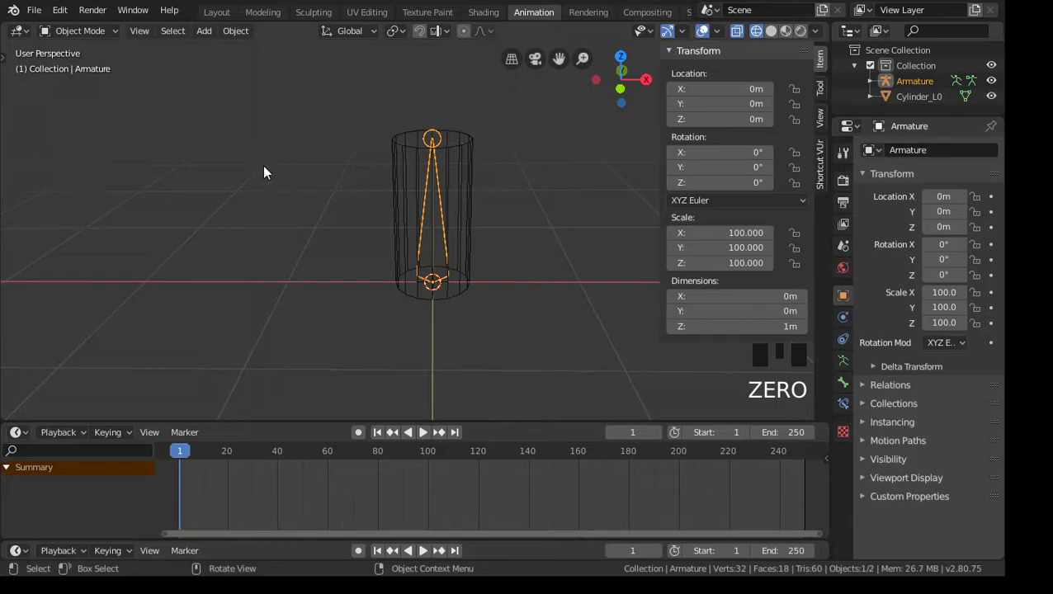
Step: Apply only the scale transform to the armature
{"action": "left_click", "coordinate": [240, 32]}
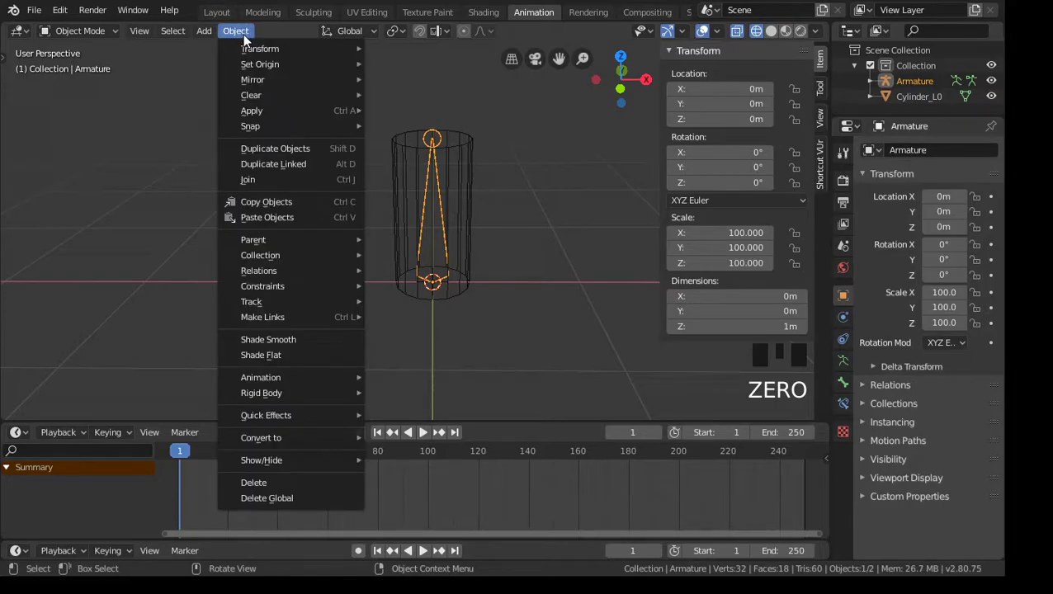
{"action": "left_click", "coordinate": [397, 91]}
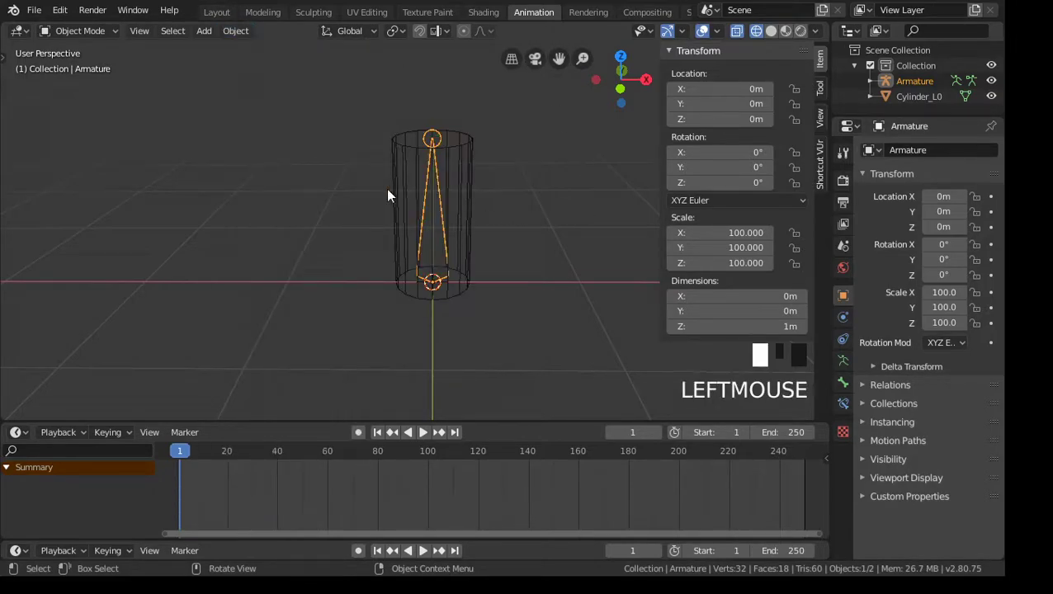
{"action": "middle_click_drag", "start_coordinate": [507, 314], "coordinate": [482, 315]}
{"action": "left_click", "coordinate": [246, 33]}
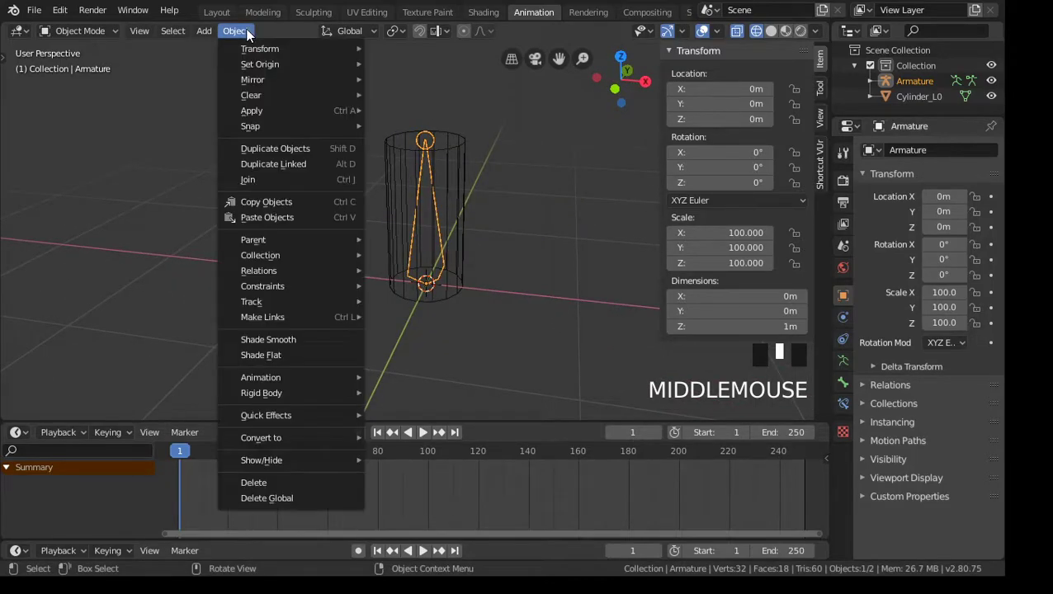
{"action": "mouse_move", "coordinate": [291, 109]}
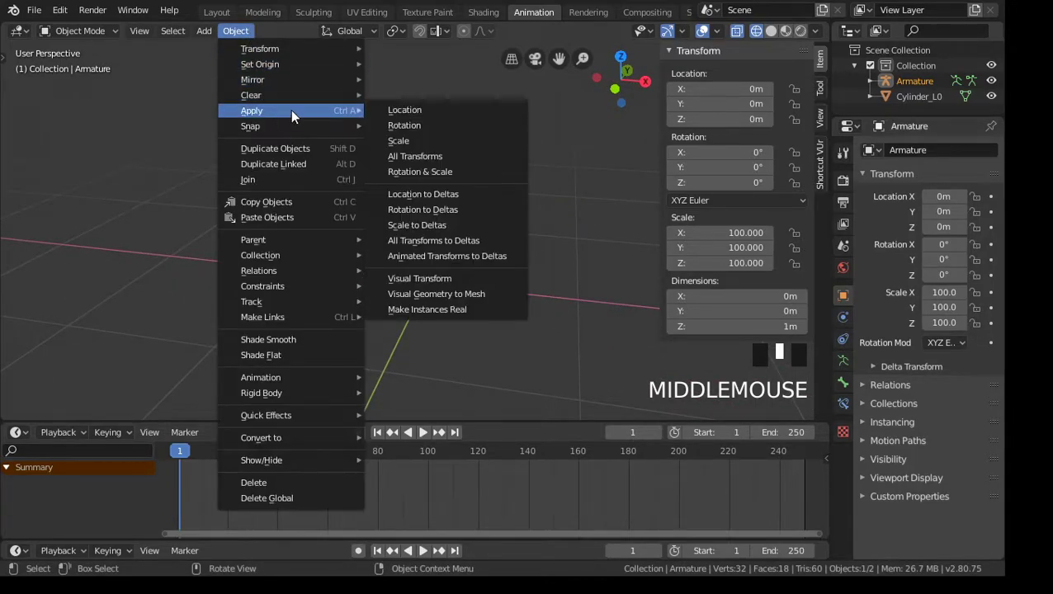
{"action": "left_click", "coordinate": [422, 143]}
{"action": "middle_click_drag", "start_coordinate": [378, 330], "coordinate": [444, 320]}
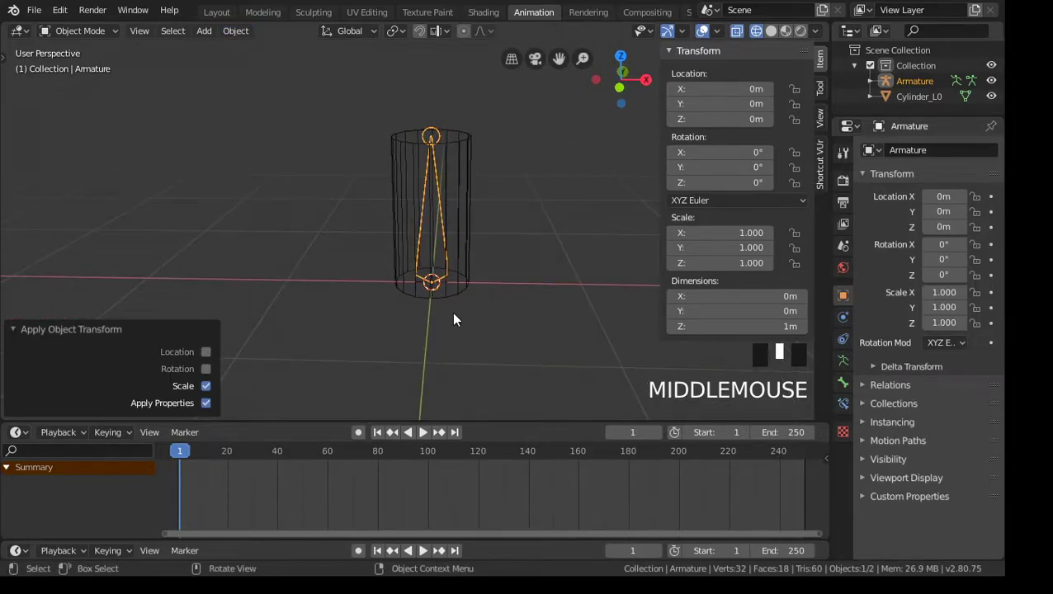
Step: Select the cylinder Cylinder_L0 and apply all of its transforms
{"action": "left_click", "coordinate": [466, 180]}
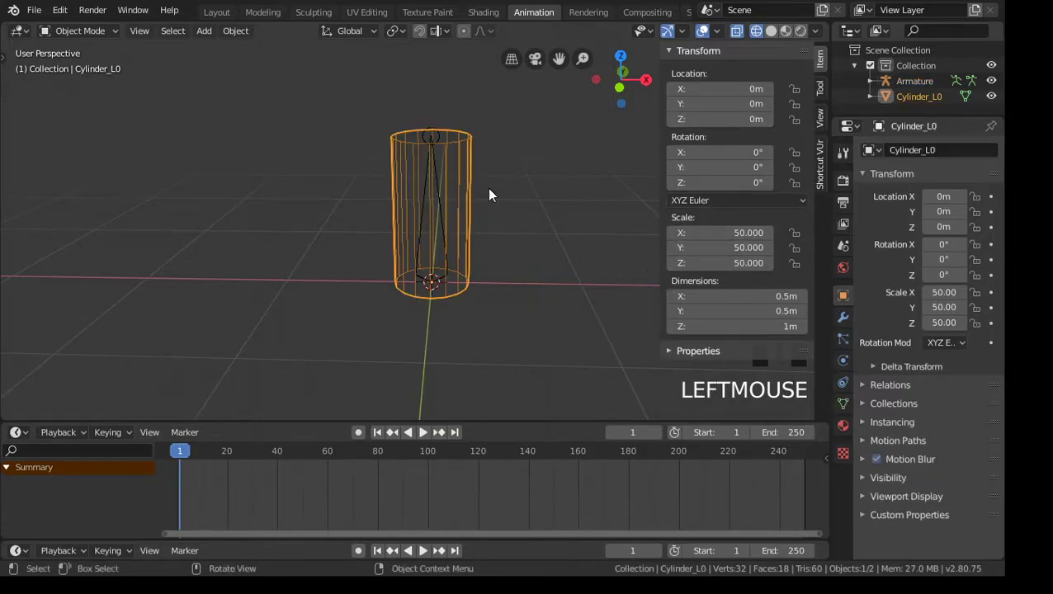
{"action": "left_click", "coordinate": [225, 32]}
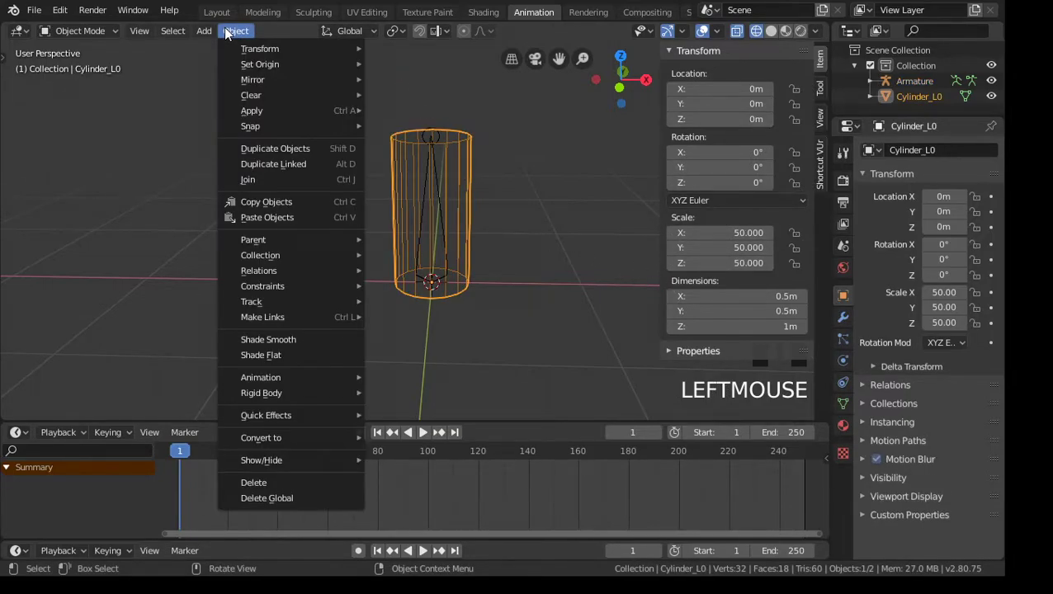
{"action": "mouse_move", "coordinate": [263, 112]}
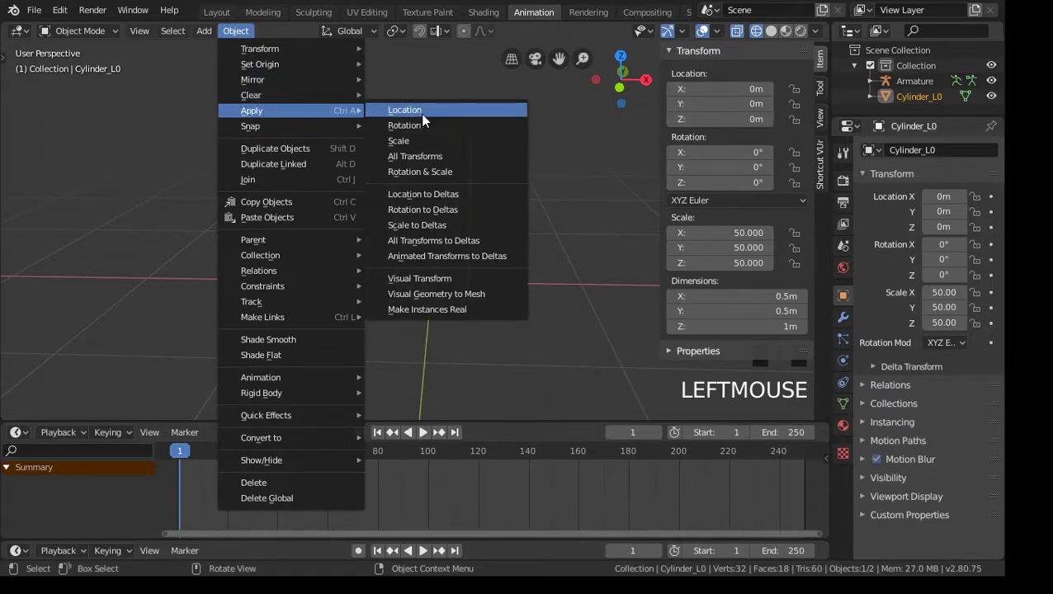
{"action": "left_click", "coordinate": [430, 156]}
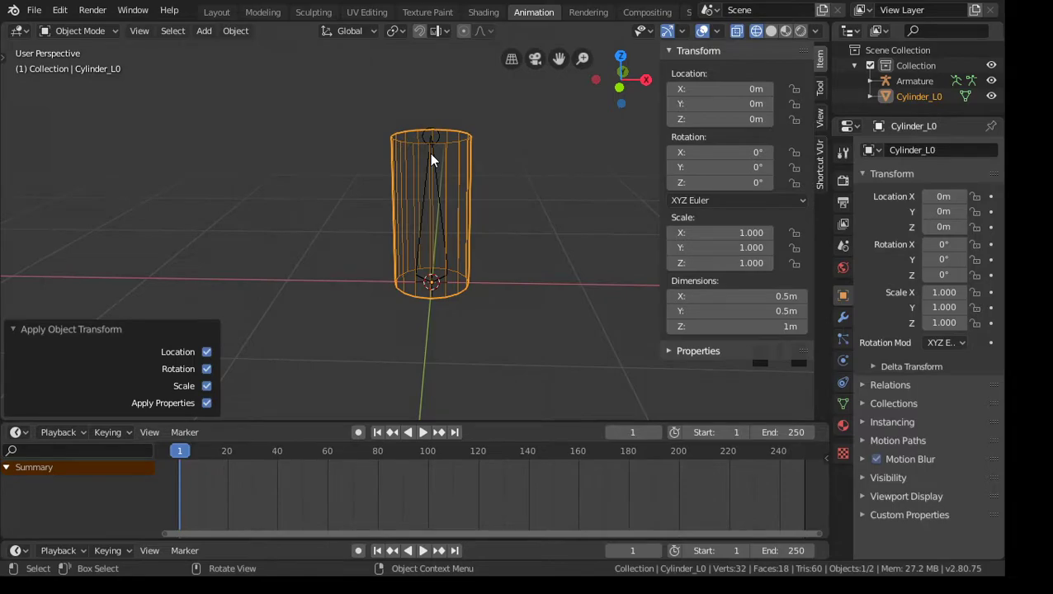
Step: Parent the cylinder Cylinder_L0 to the armature with automatic weights, then clear the selection
{"action": "left_click", "coordinate": [439, 215]}
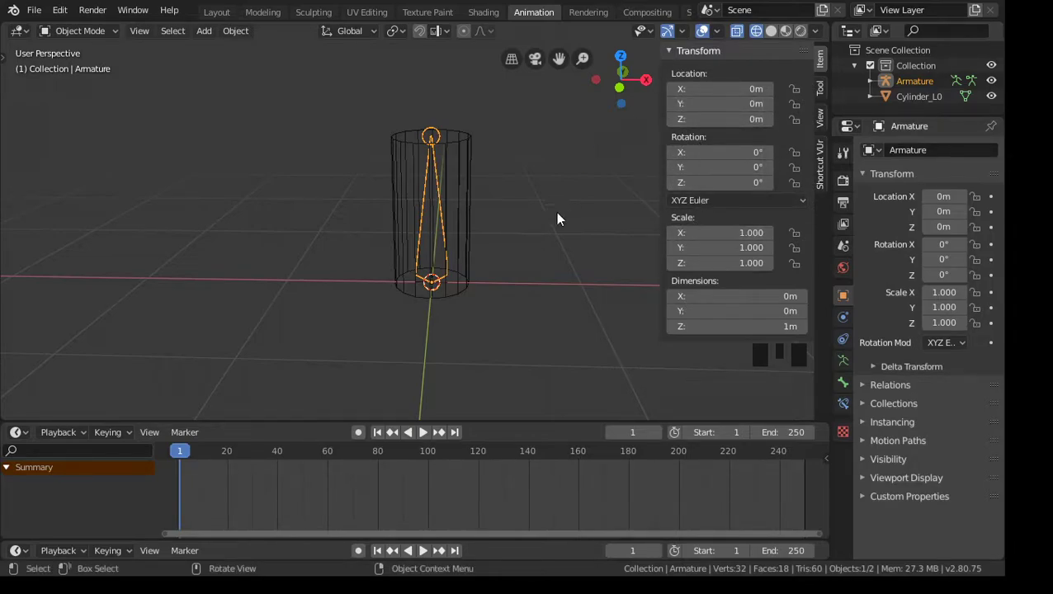
{"action": "middle_click_drag", "start_coordinate": [511, 270], "coordinate": [459, 286]}
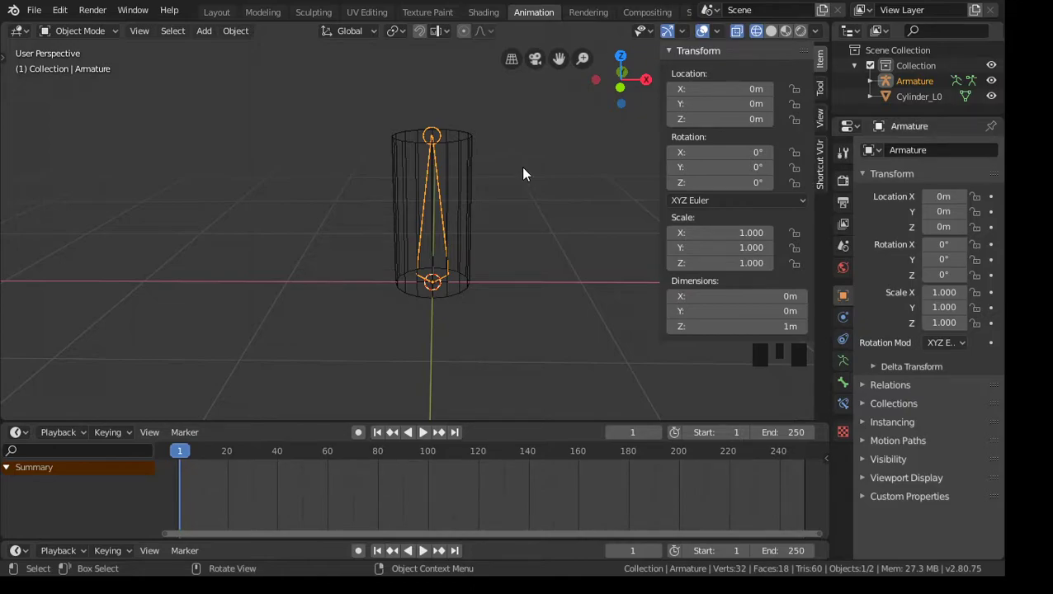
{"action": "left_click", "coordinate": [461, 192]}
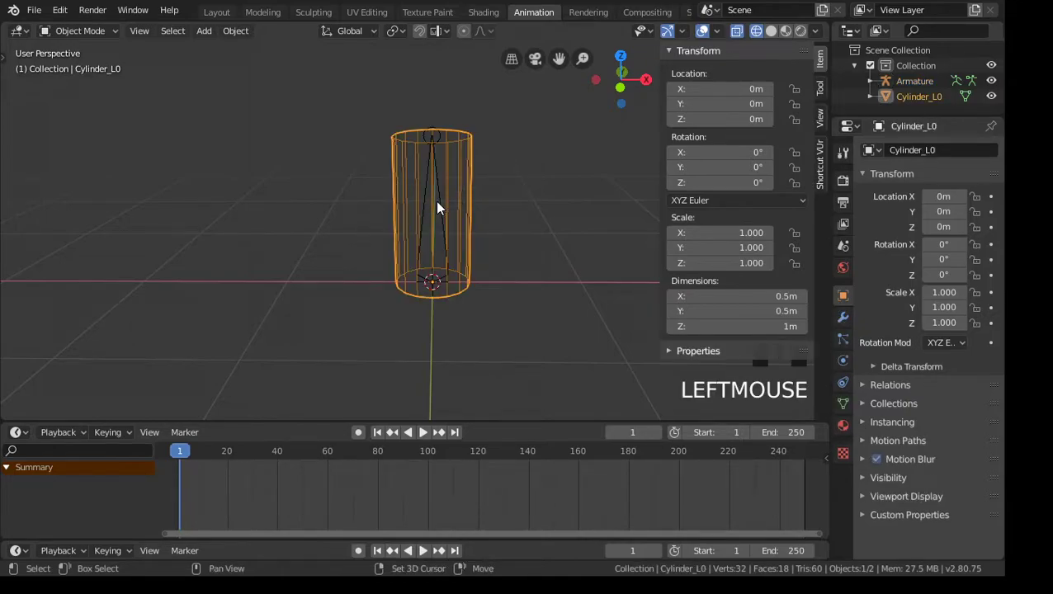
{"action": "left_click", "coordinate": [438, 207], "text": "shift"}
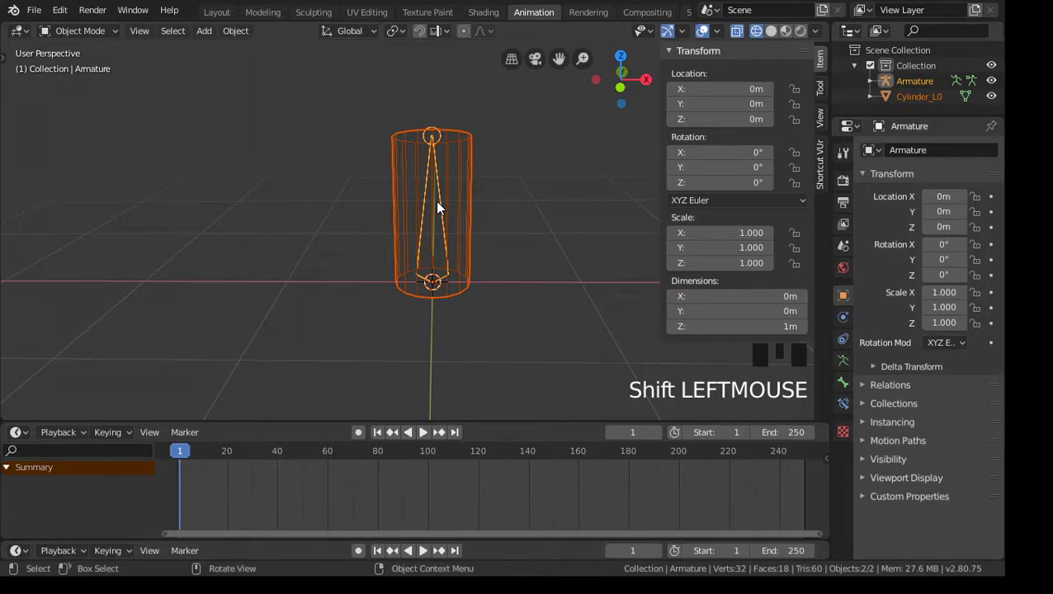
{"action": "key", "text": "ctrl+p"}
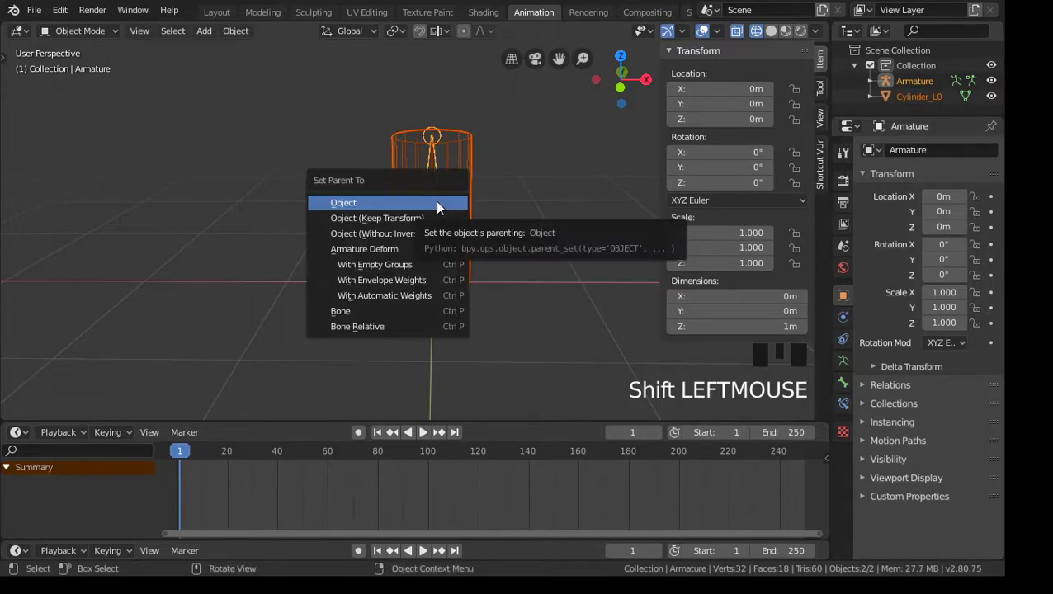
{"action": "left_click", "coordinate": [378, 297]}
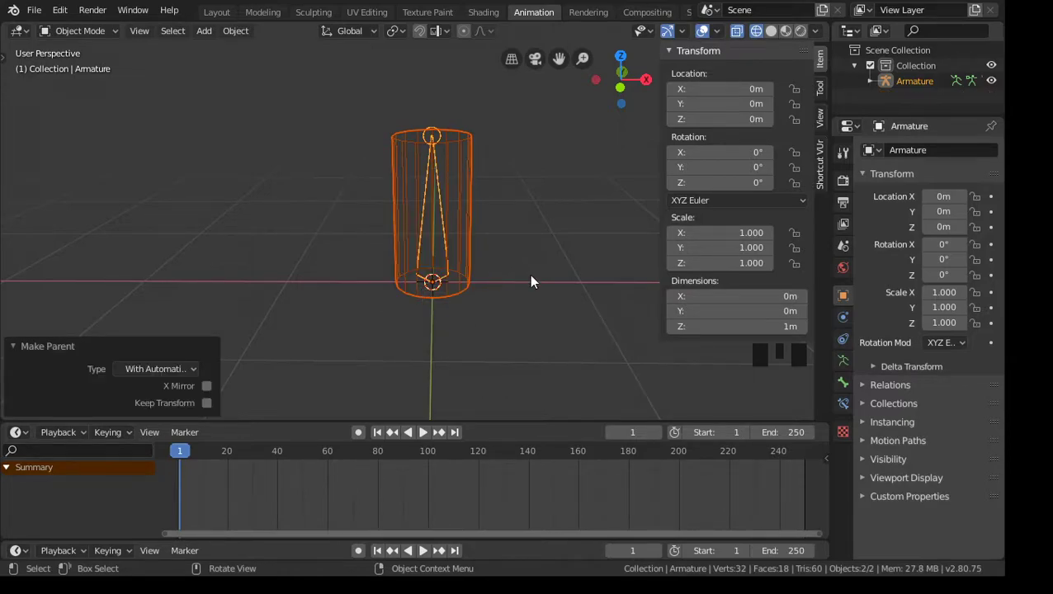
{"action": "left_click", "coordinate": [546, 323]}
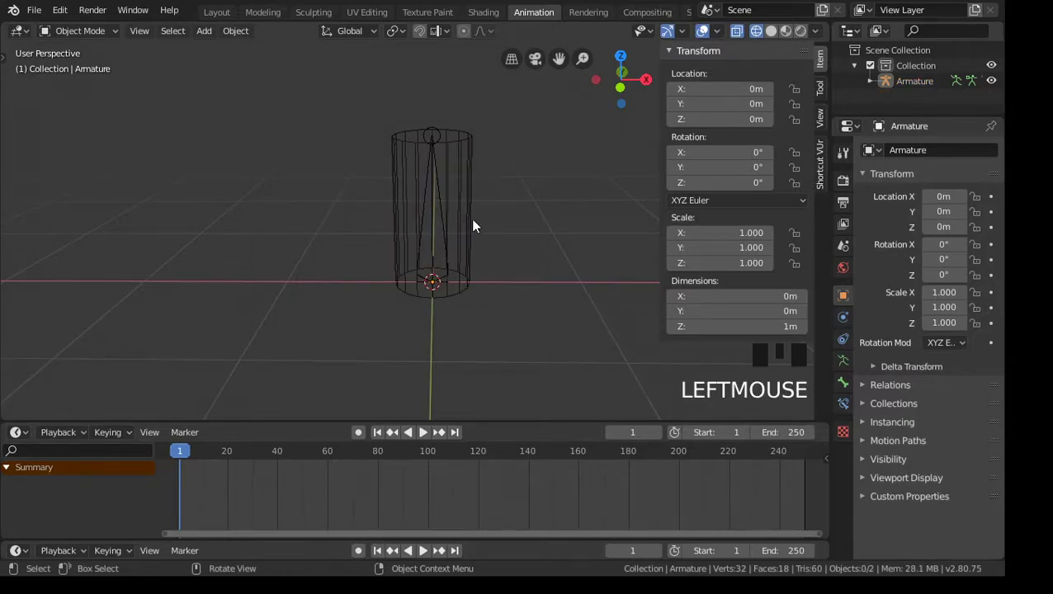
Step: Select the cylinder Cylinder_L0 and switch it to Weight Paint mode
{"action": "left_click", "coordinate": [442, 227]}
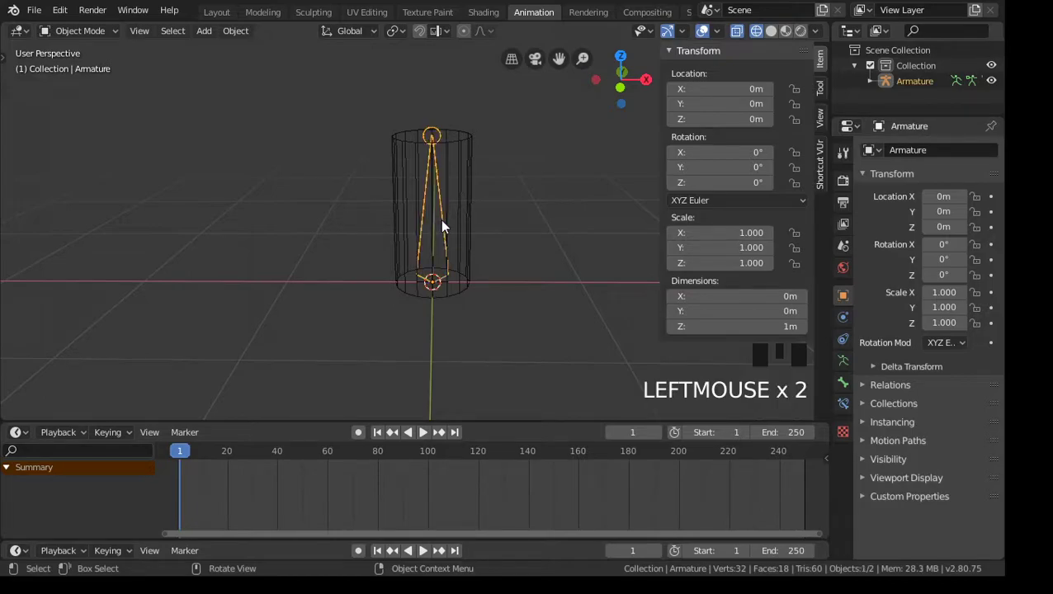
{"action": "left_click", "coordinate": [468, 208]}
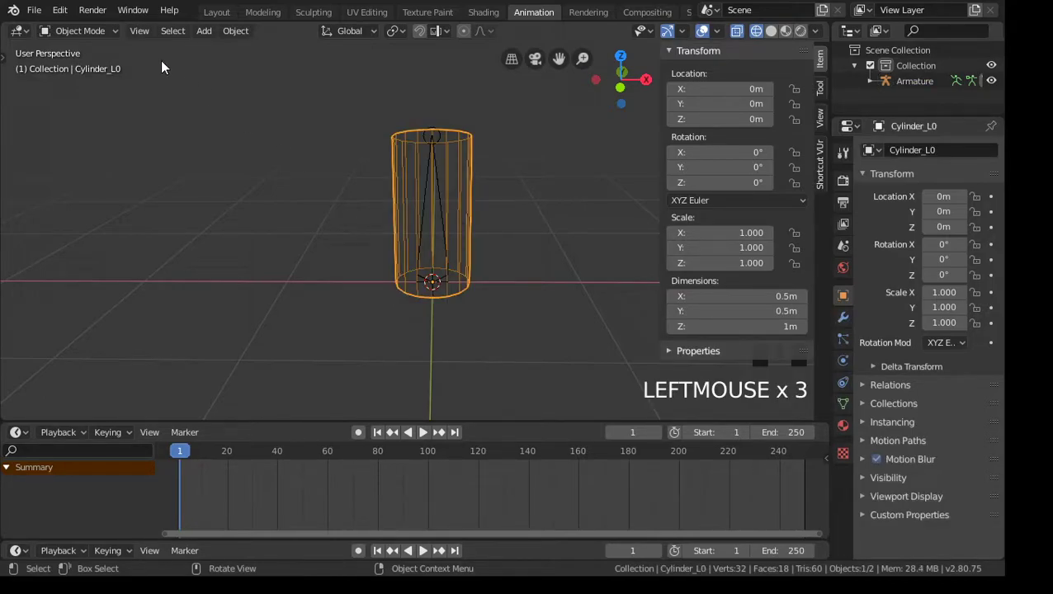
{"action": "left_click", "coordinate": [101, 34]}
{"action": "left_click", "coordinate": [98, 116]}
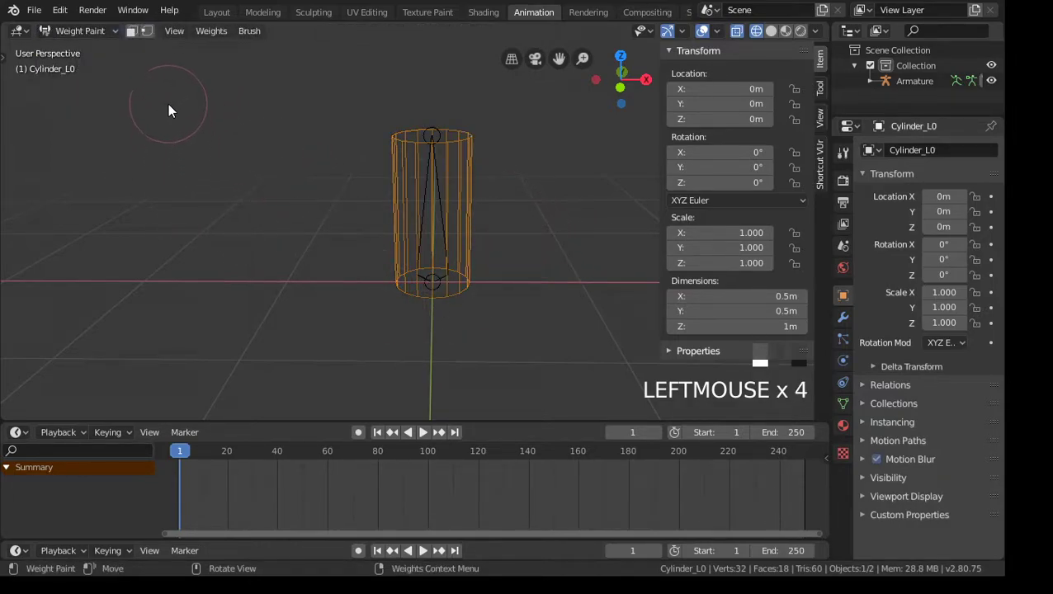
{"action": "left_click", "coordinate": [211, 33]}
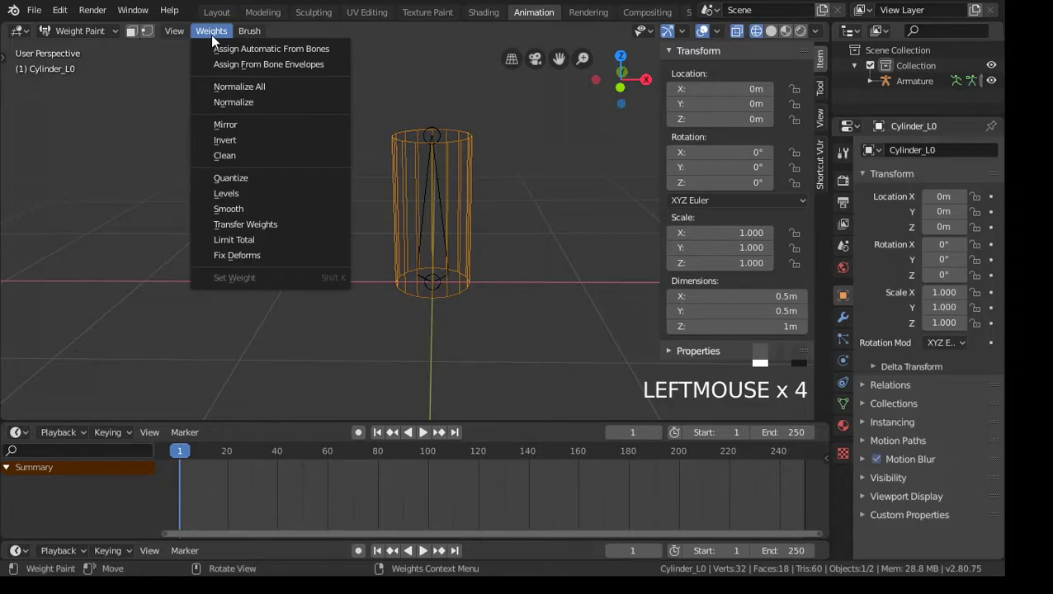
{"action": "left_click", "coordinate": [284, 97]}
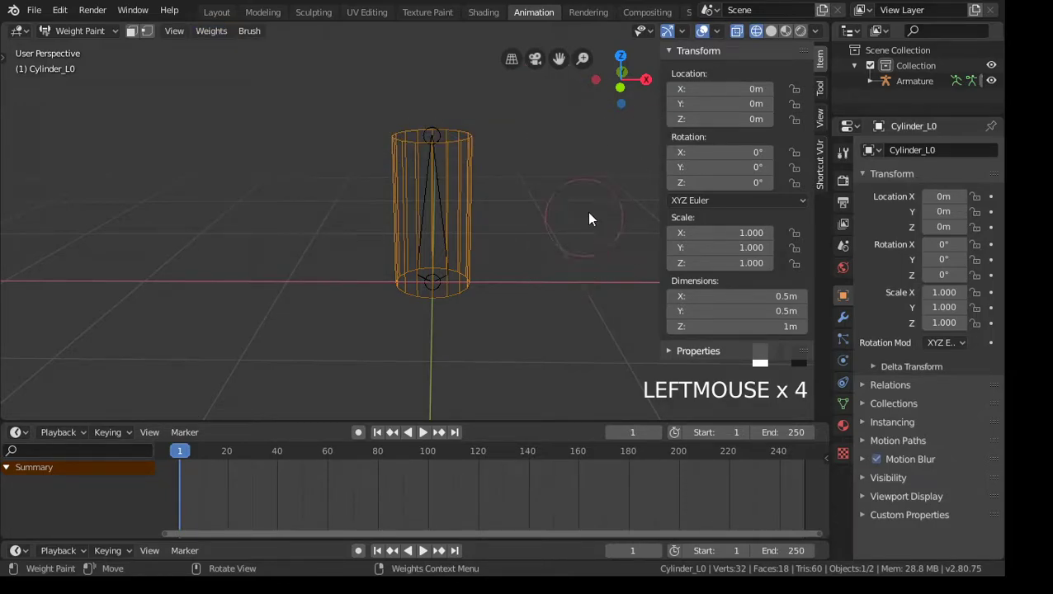
Step: Show the viewport in solid shading and examine the weight colours on the cylinder's top, sides and underside
{"action": "left_click", "coordinate": [769, 31]}
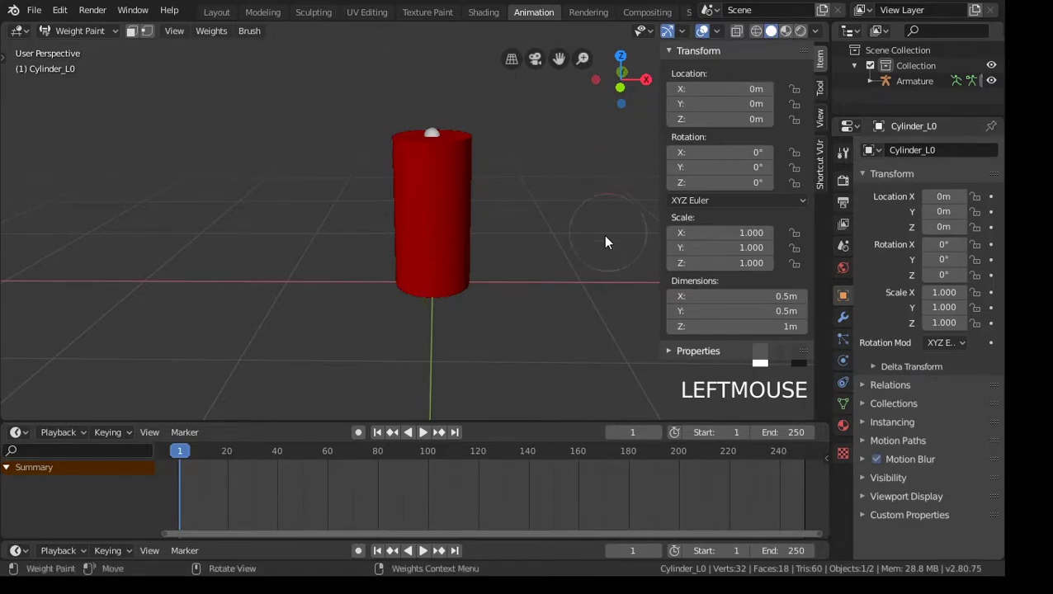
{"action": "mouse_move", "coordinate": [578, 285]}
{"action": "middle_mouse_down"}
{"action": "mouse_move", "coordinate": [519, 235]}
{"action": "mouse_move", "coordinate": [503, 175]}
{"action": "mouse_move", "coordinate": [348, 292]}
{"action": "mouse_move", "coordinate": [424, 346]}
{"action": "mouse_move", "coordinate": [561, 324]}
{"action": "mouse_move", "coordinate": [521, 181]}
{"action": "middle_mouse_up"}
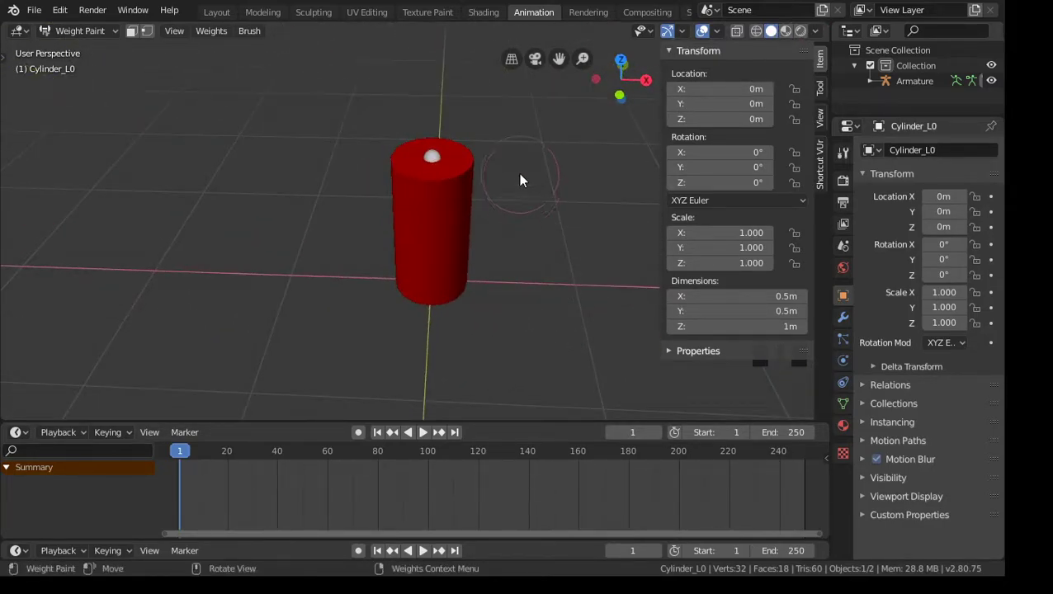
{"action": "middle_click_drag", "start_coordinate": [468, 337], "coordinate": [428, 271]}
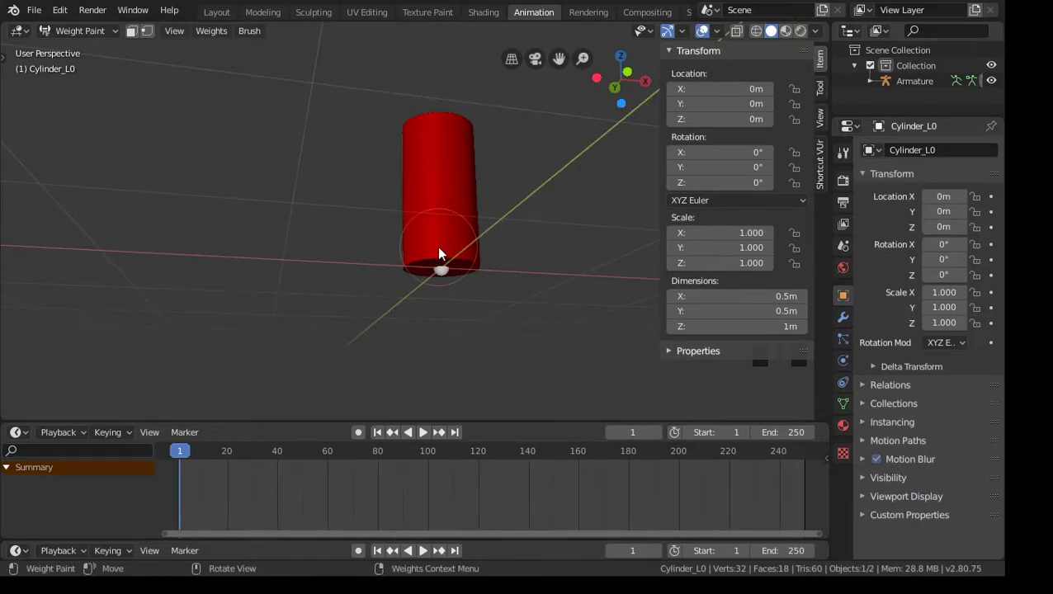
{"action": "middle_click_drag", "start_coordinate": [548, 221], "coordinate": [494, 299]}
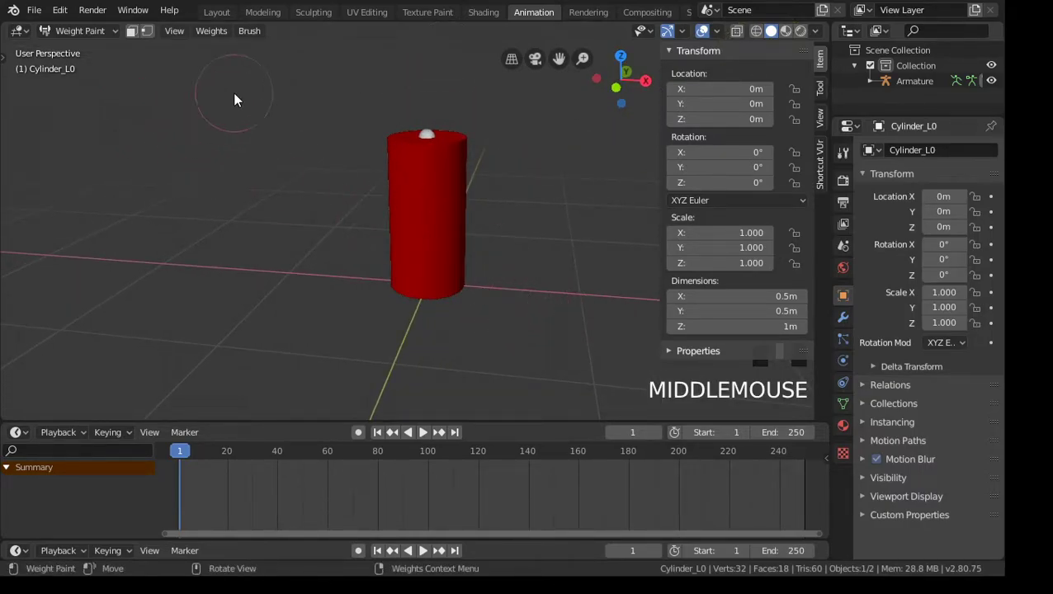
Step: Normalize all of the cylinder's vertex group weights and limit the total to 1 weight per vertex across all groups
{"action": "left_click", "coordinate": [221, 30]}
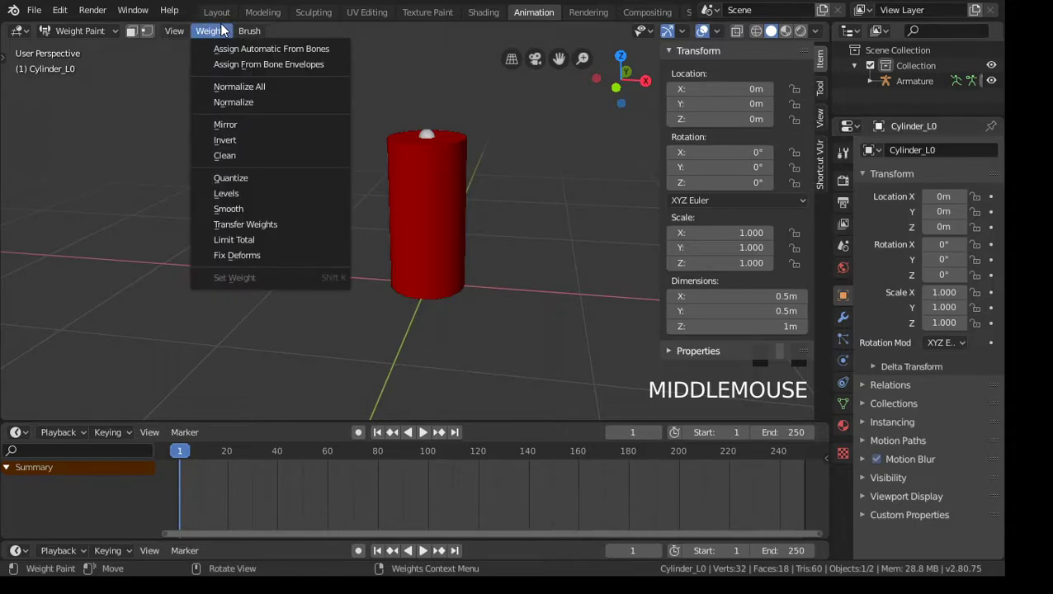
{"action": "left_click", "coordinate": [250, 86]}
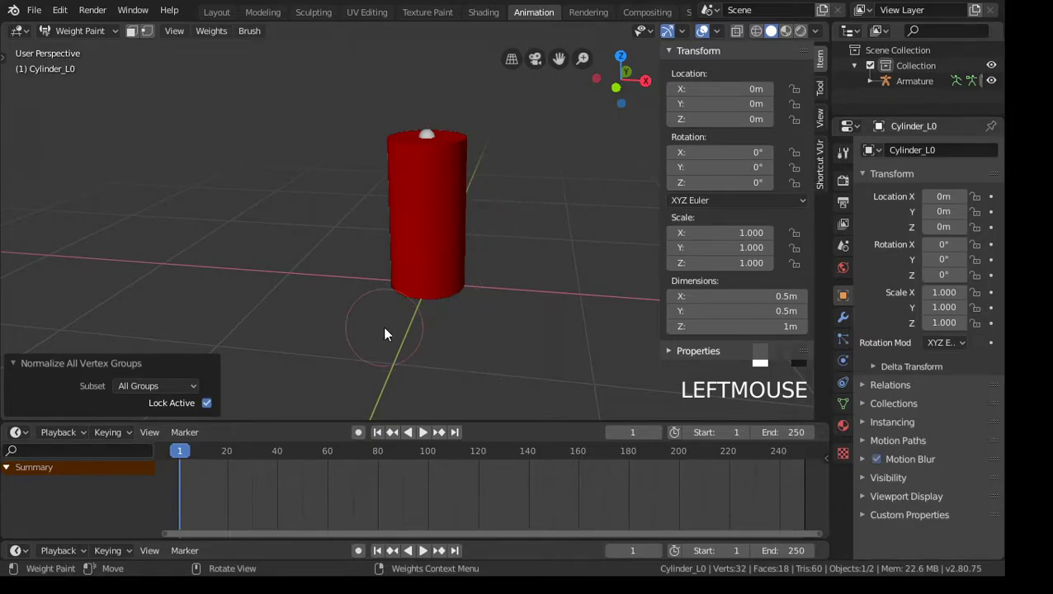
{"action": "left_click", "coordinate": [211, 31]}
{"action": "left_click", "coordinate": [210, 32]}
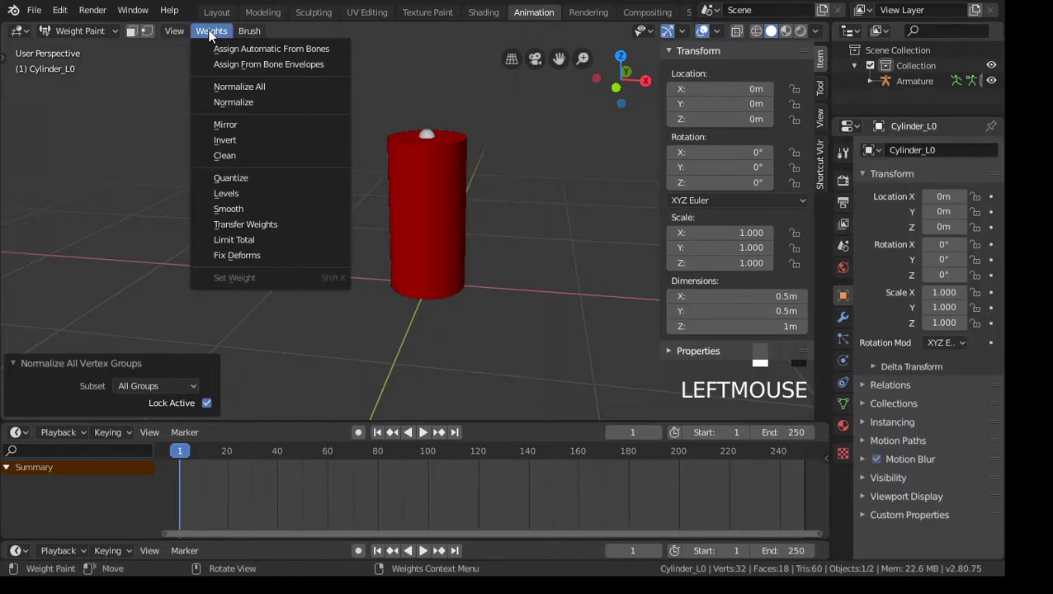
{"action": "left_click", "coordinate": [262, 239]}
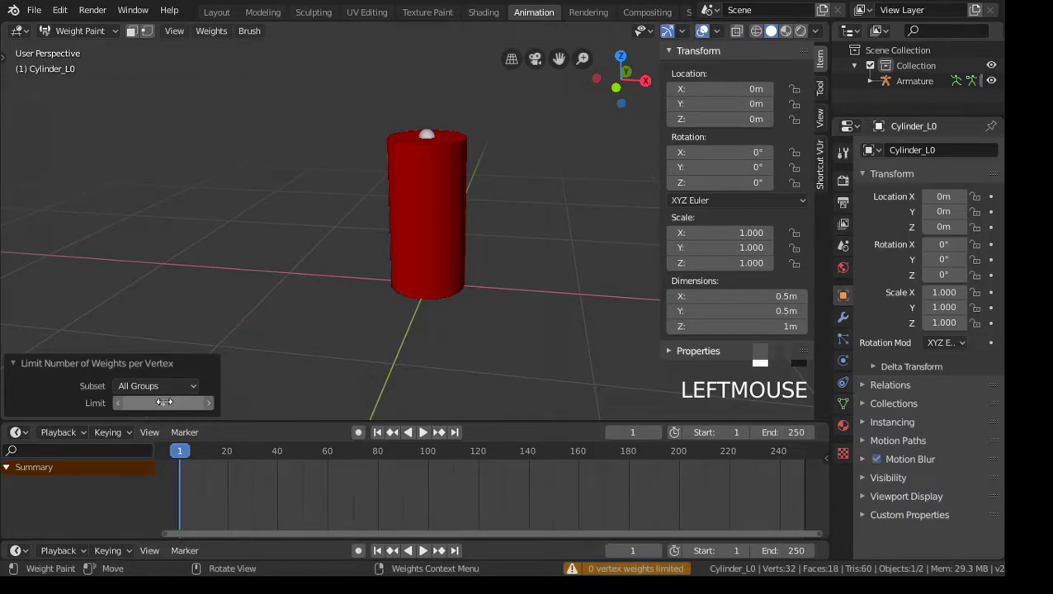
{"action": "left_click", "coordinate": [164, 404]}
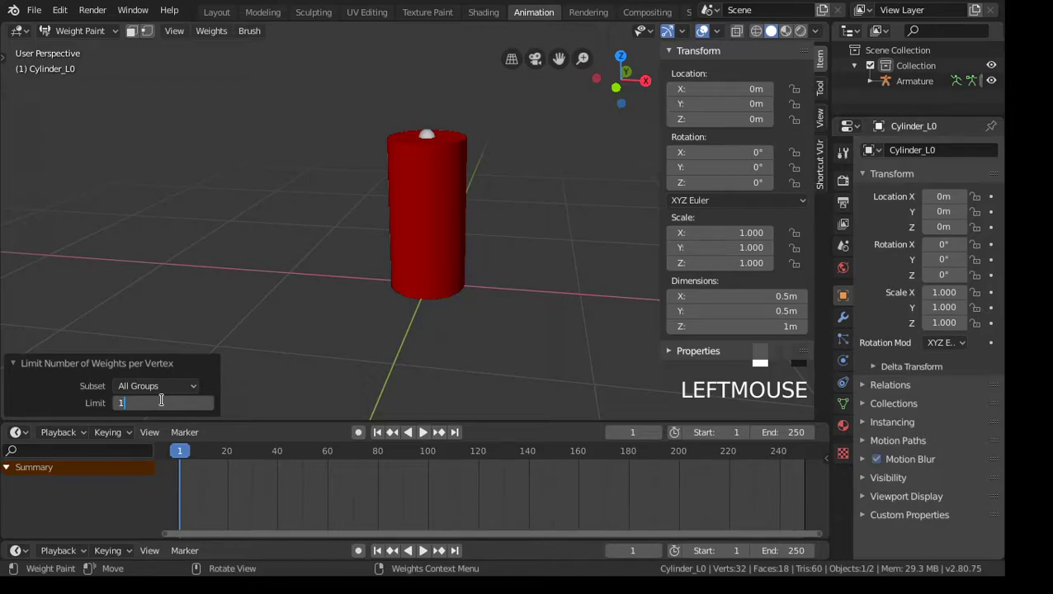
{"action": "key", "text": "Return"}
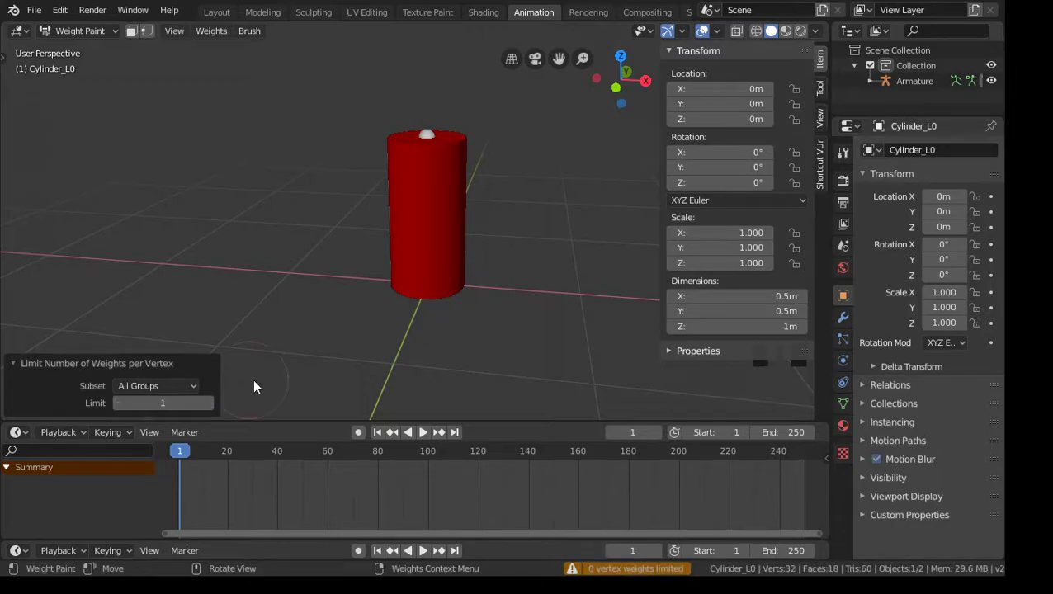
{"action": "mouse_move", "coordinate": [324, 237]}
{"action": "middle_mouse_down"}
{"action": "mouse_move", "coordinate": [361, 243]}
{"action": "mouse_move", "coordinate": [363, 135]}
{"action": "mouse_move", "coordinate": [372, 238]}
{"action": "mouse_move", "coordinate": [348, 256]}
{"action": "mouse_move", "coordinate": [330, 215]}
{"action": "middle_mouse_up"}
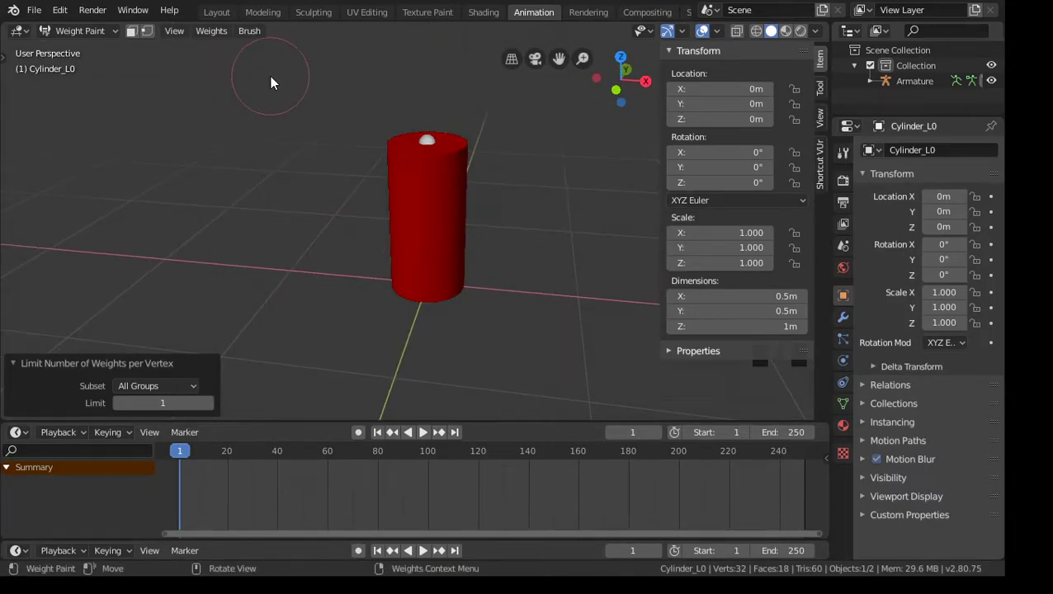
{"action": "left_click", "coordinate": [222, 36]}
{"action": "left_click", "coordinate": [211, 35]}
{"action": "middle_click_drag", "start_coordinate": [306, 231], "coordinate": [286, 253]}
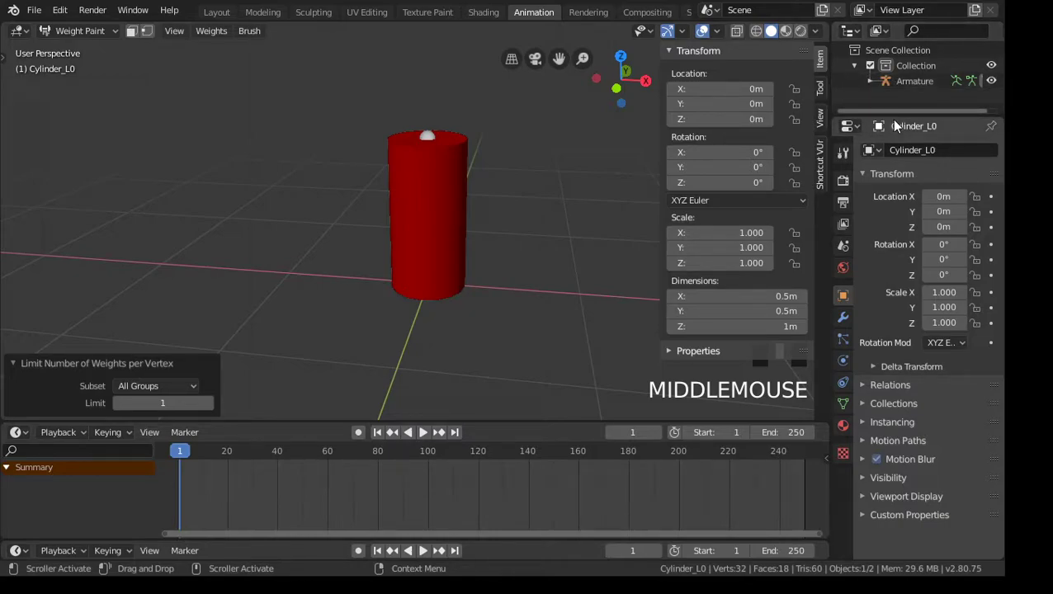
Step: Enlarge the outliner, expand the armature's hierarchy and check the Armature modifier on Cylinder_L0
{"action": "left_click_drag", "start_coordinate": [885, 114], "coordinate": [883, 233]}
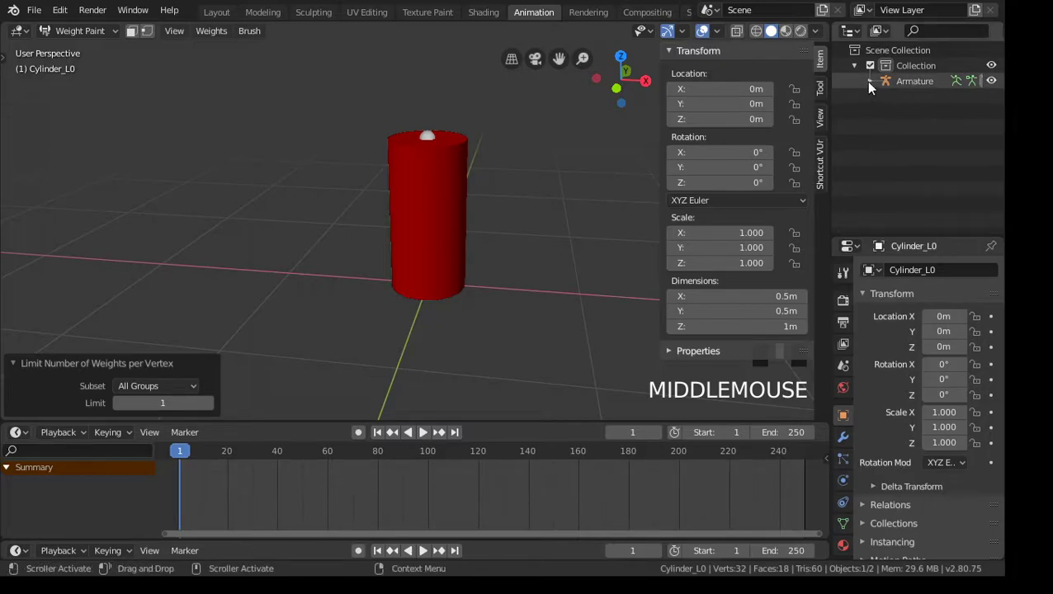
{"action": "left_click", "coordinate": [868, 81]}
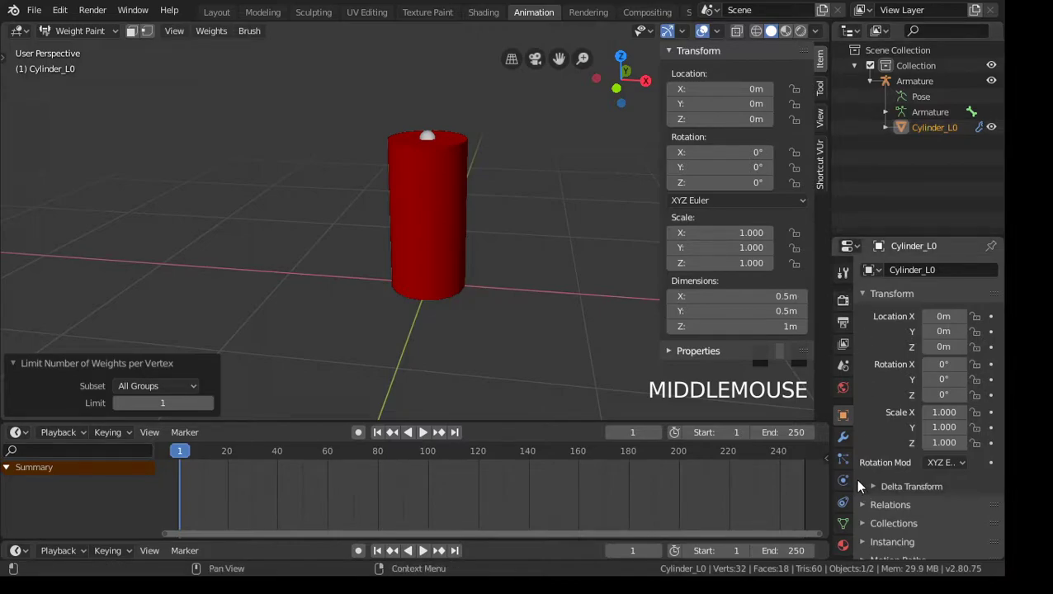
{"action": "left_click", "coordinate": [843, 437]}
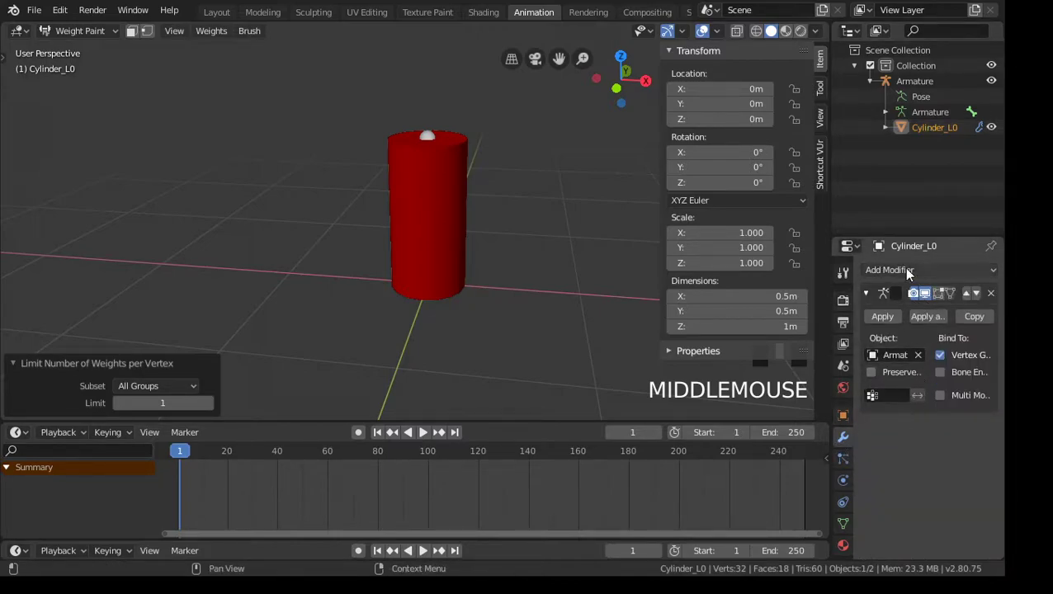
{"action": "left_click", "coordinate": [842, 415]}
{"action": "middle_click_drag", "start_coordinate": [384, 294], "coordinate": [392, 285]}
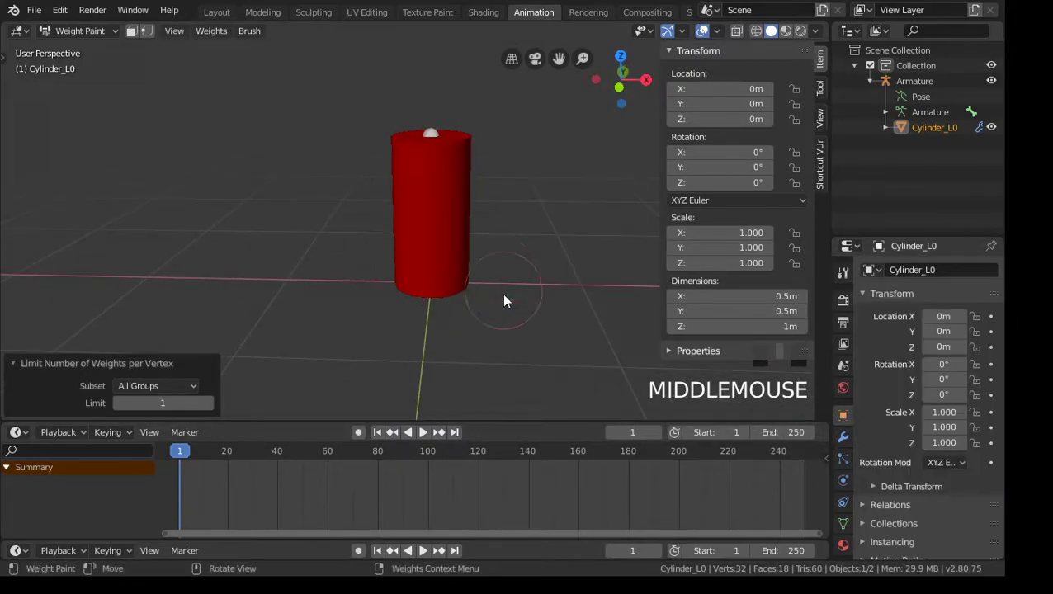
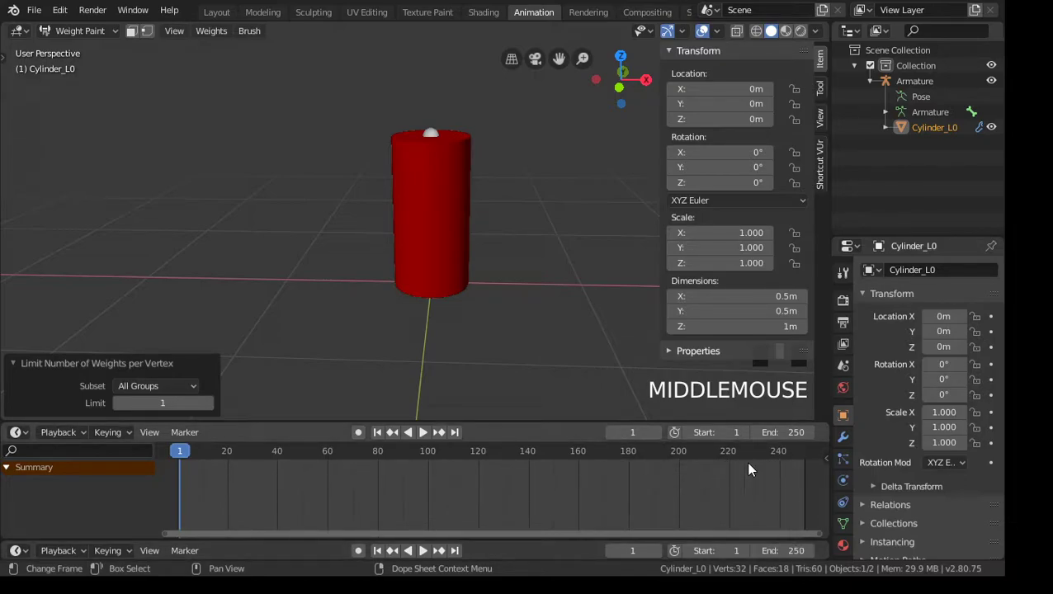
Step: Set the animation's end frame to 180
{"action": "left_click", "coordinate": [793, 550]}
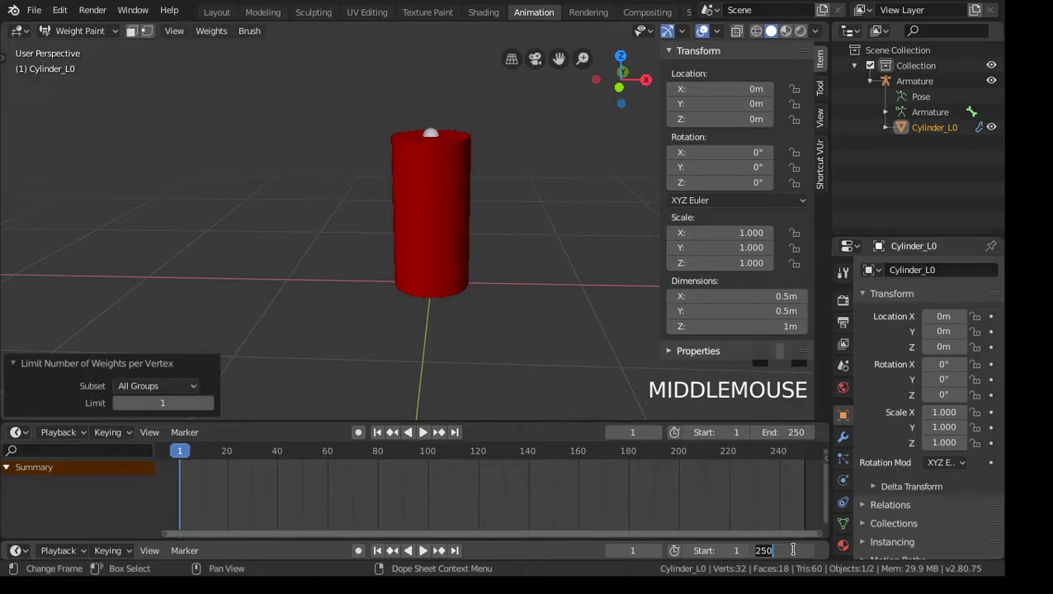
{"action": "type", "text": "180"}
{"action": "key", "text": "Return"}
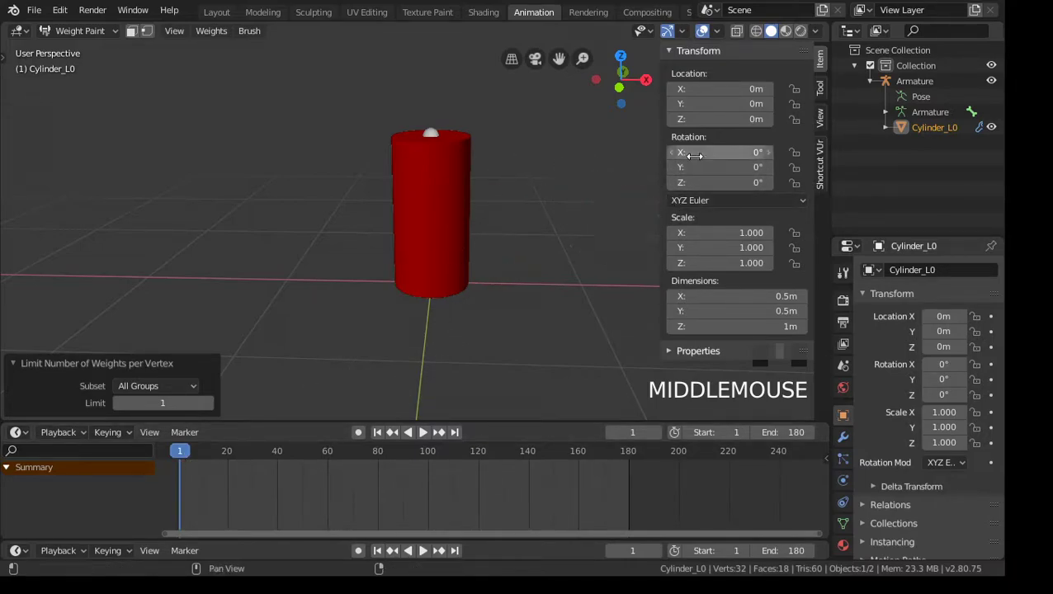
Step: Open the choice of interaction modes for the cylinder
{"action": "left_click", "coordinate": [71, 30]}
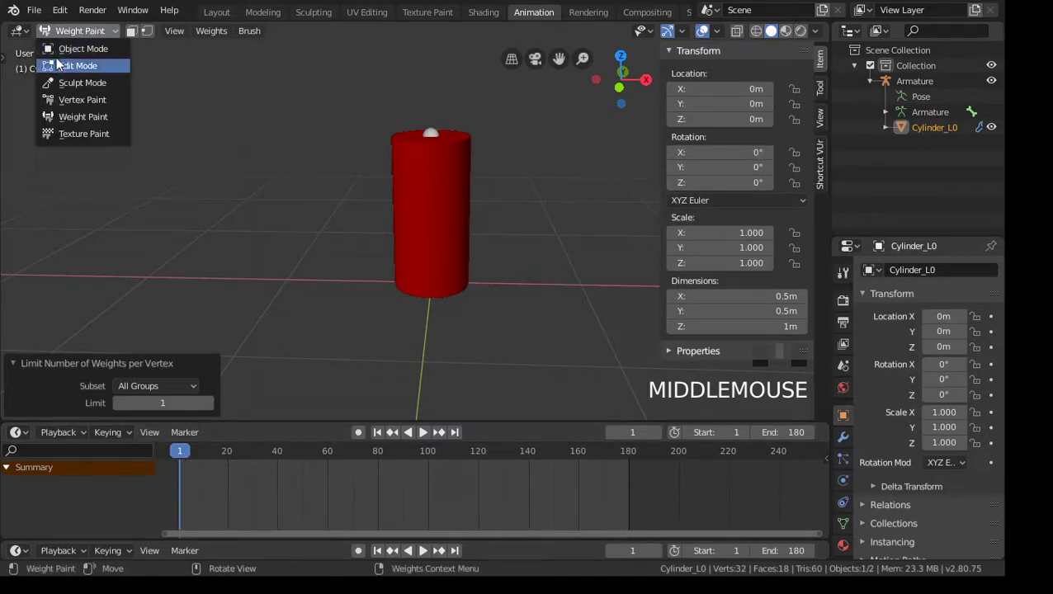
Step: Switch the cylinder from Weight Paint to Object Mode
{"action": "left_click", "coordinate": [64, 50]}
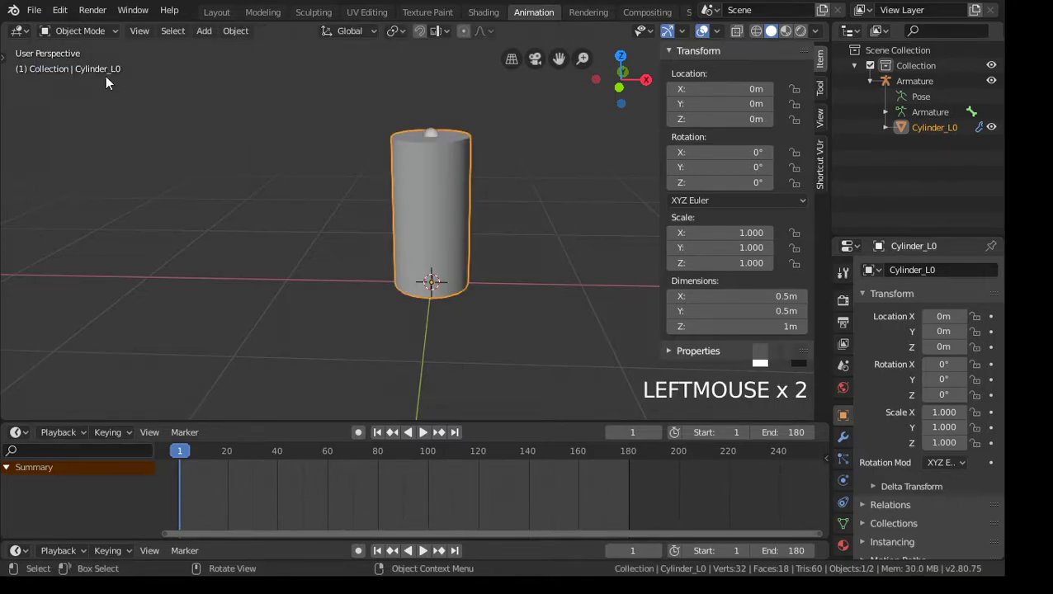
{"action": "middle_click_drag", "start_coordinate": [323, 295], "coordinate": [341, 294]}
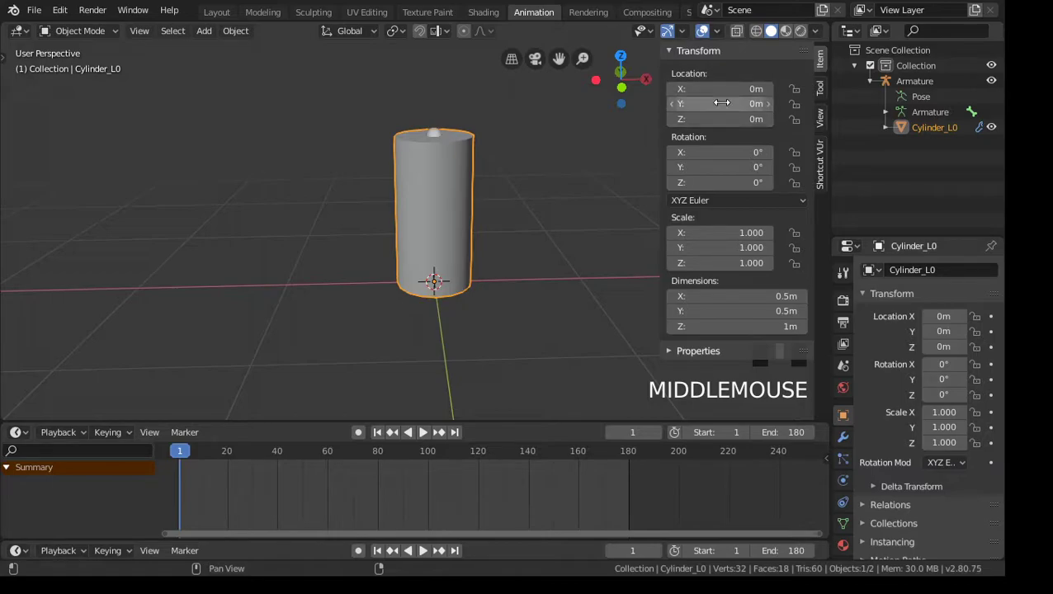
Step: Keyframe the cylinder's location and rotation at frames 1 and 180
{"action": "key", "text": "i"}
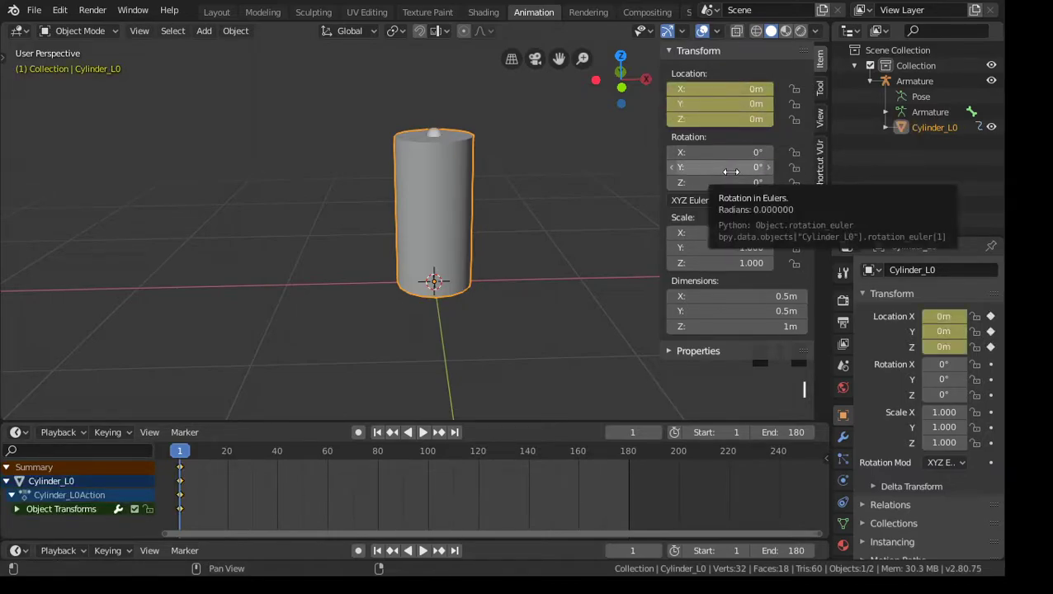
{"action": "key", "text": "i"}
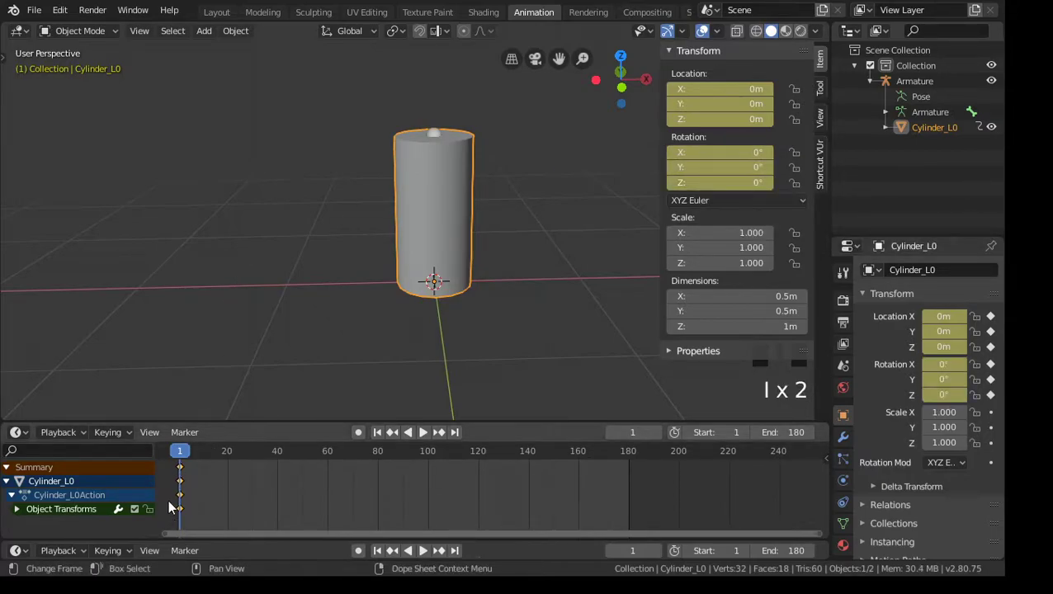
{"action": "left_click_drag", "start_coordinate": [180, 455], "coordinate": [630, 470]}
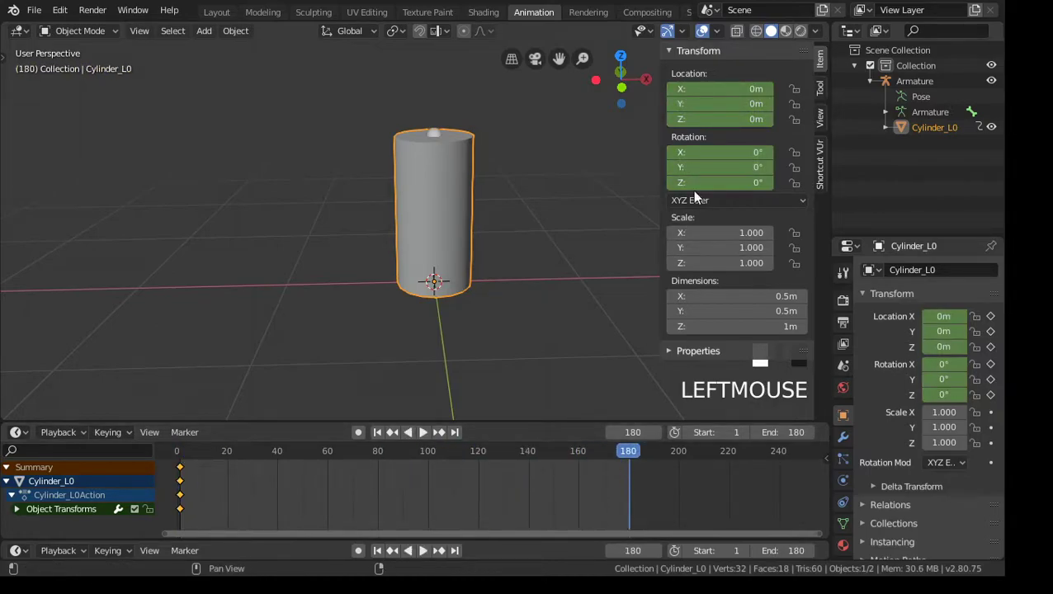
{"action": "key", "text": "i"}
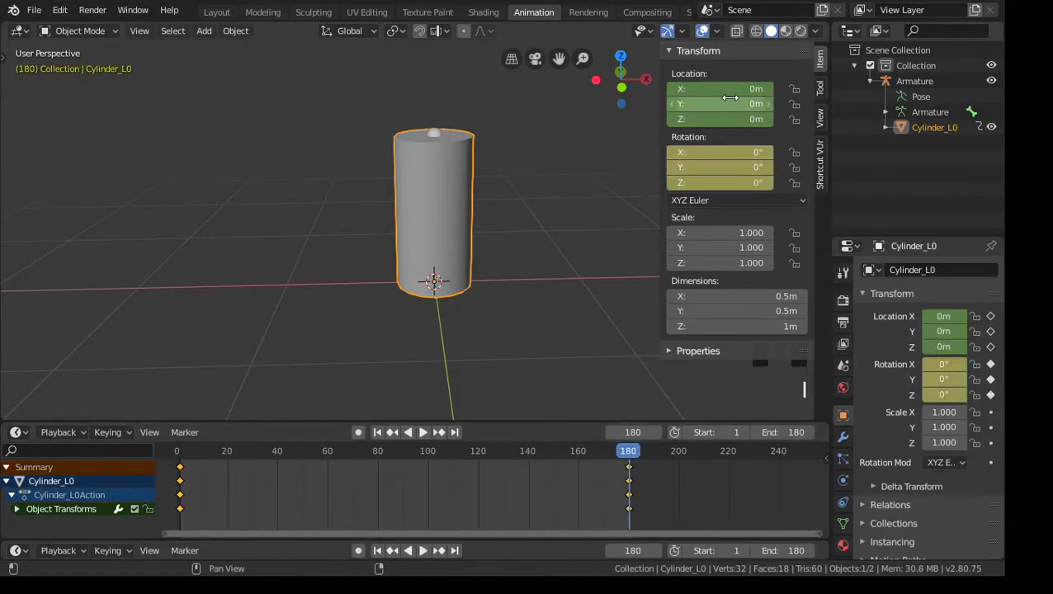
{"action": "key", "text": "i"}
Step: At frame 90, set the cylinder's X rotation to 90°
{"action": "left_click_drag", "start_coordinate": [630, 452], "coordinate": [402, 449]}
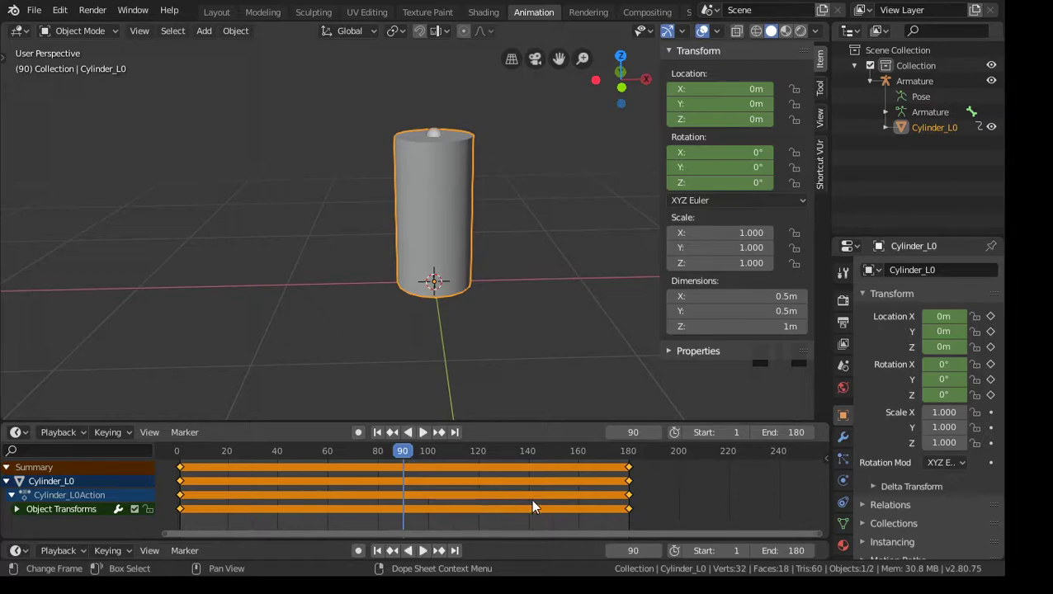
{"action": "left_click", "coordinate": [733, 156]}
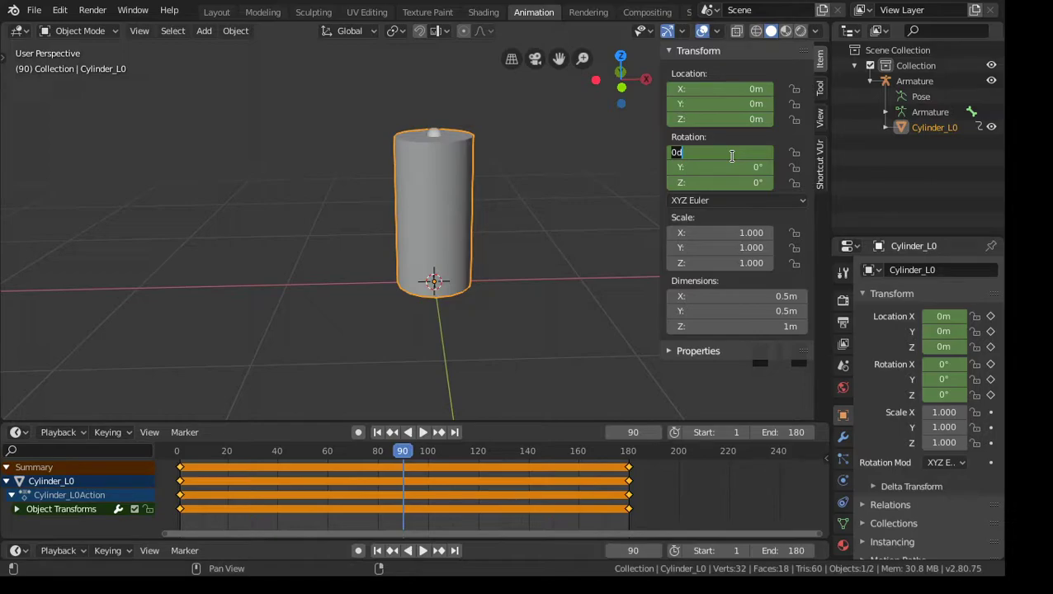
{"action": "type", "text": "90"}
{"action": "key", "text": "Return"}
{"action": "middle_click_drag", "start_coordinate": [541, 292], "coordinate": [398, 288]}
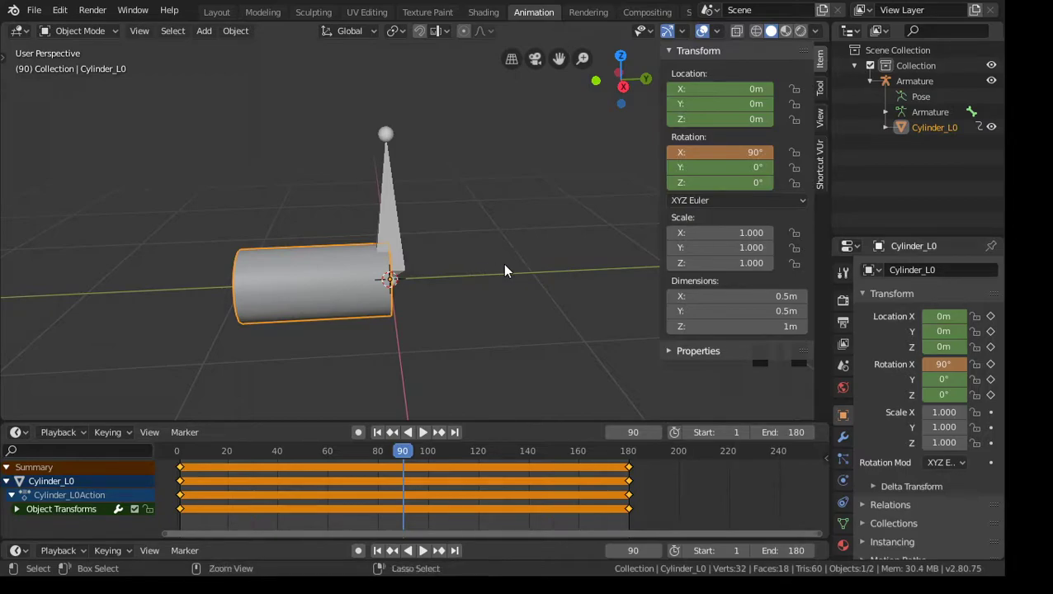
Step: Undo the cylinder's X rotation and all of its location and rotation keyframes
{"action": "key", "text": "ctrl+z"}
{"action": "key", "text": "ctrl+z"}
{"action": "key", "text": "ctrl+z"}
{"action": "key", "text": "ctrl+z"}
{"action": "key", "text": "ctrl+z"}
{"action": "key", "text": "ctrl+z"}
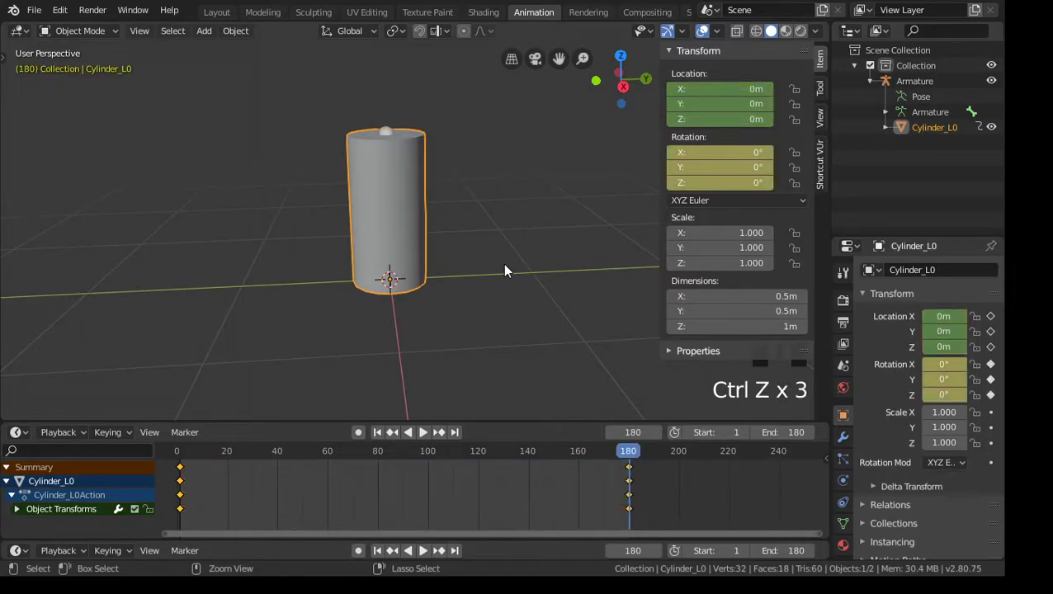
{"action": "key", "text": "ctrl+z"}
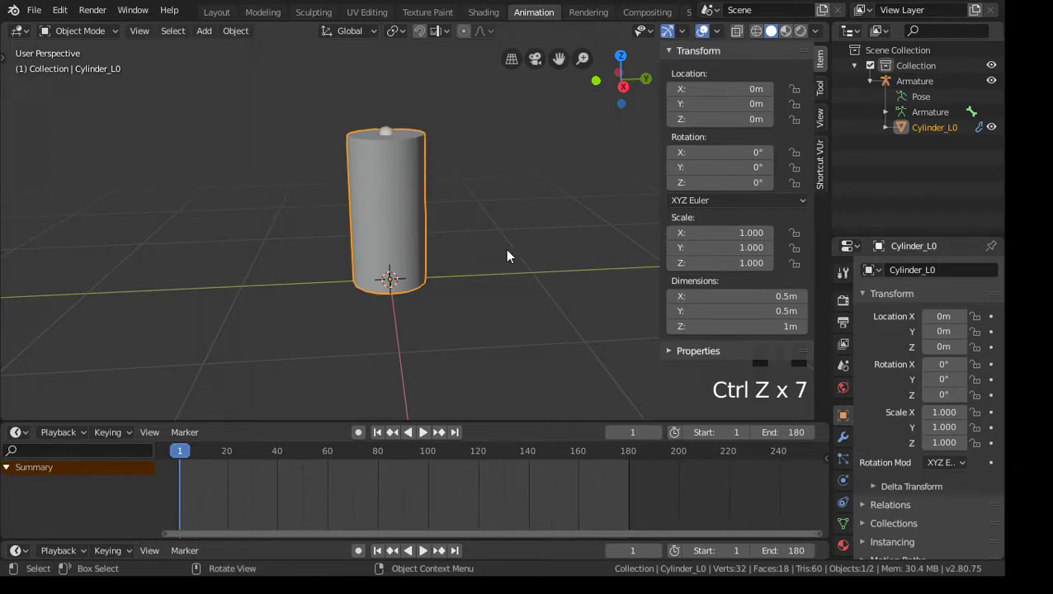
Step: Select the armature inside the cylinder, enter Pose Mode and set the bone's rotation mode to XYZ Euler
{"action": "left_click", "coordinate": [387, 136]}
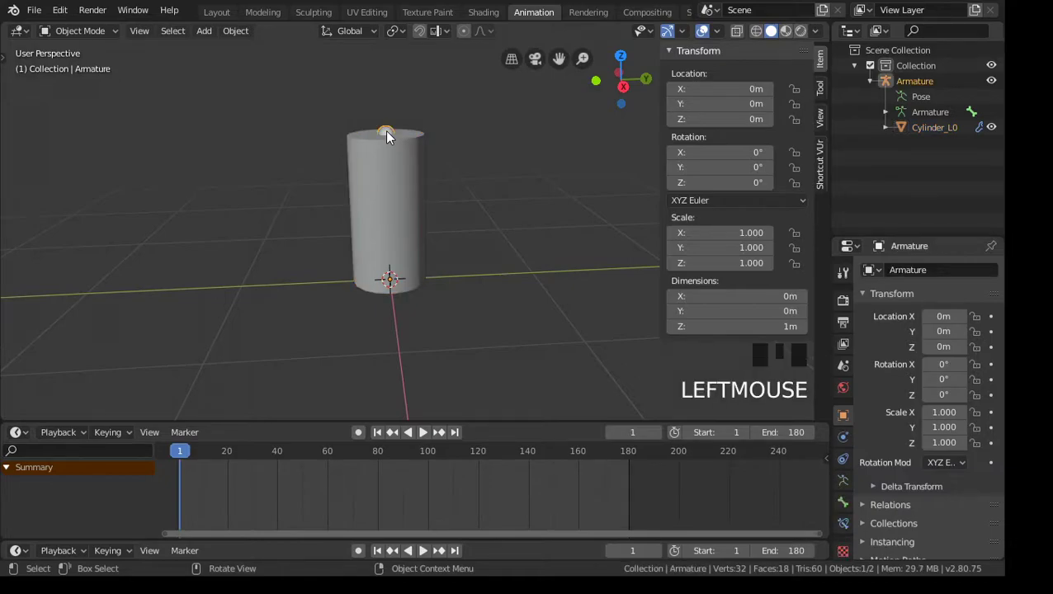
{"action": "left_click", "coordinate": [107, 31]}
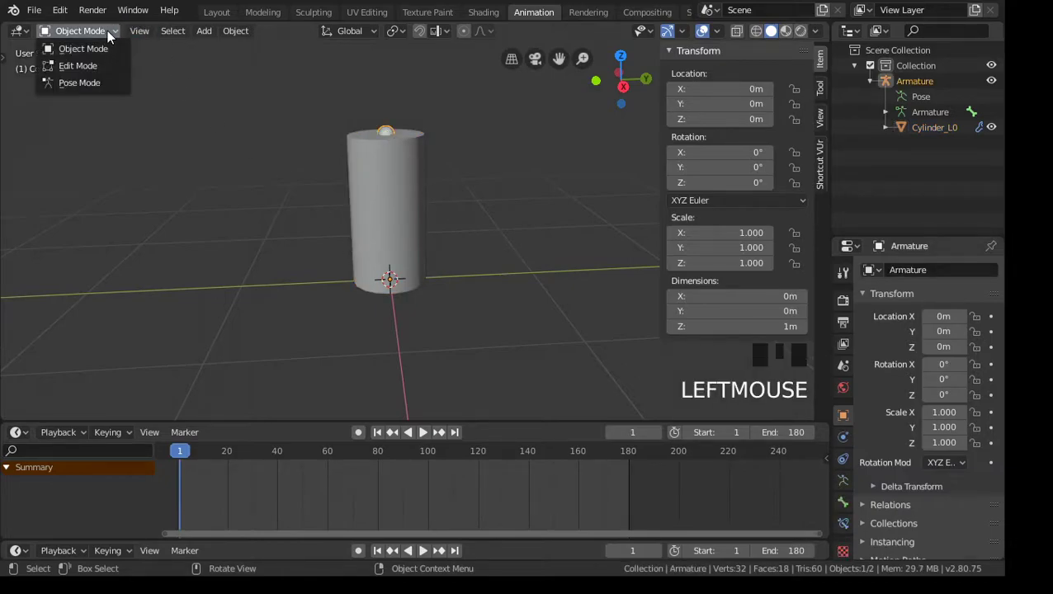
{"action": "left_click", "coordinate": [107, 82]}
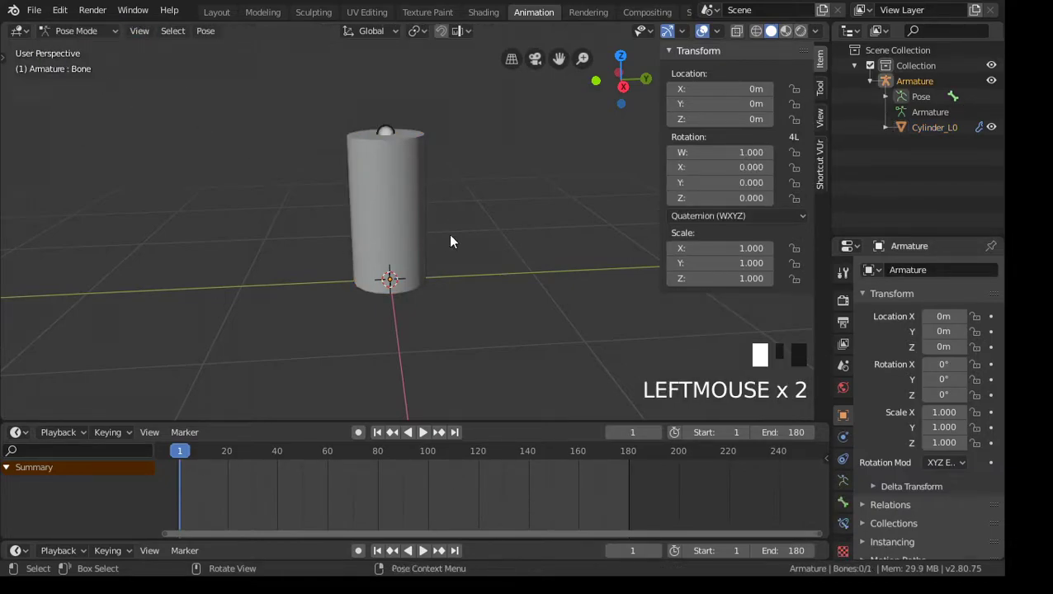
{"action": "left_click", "coordinate": [714, 216]}
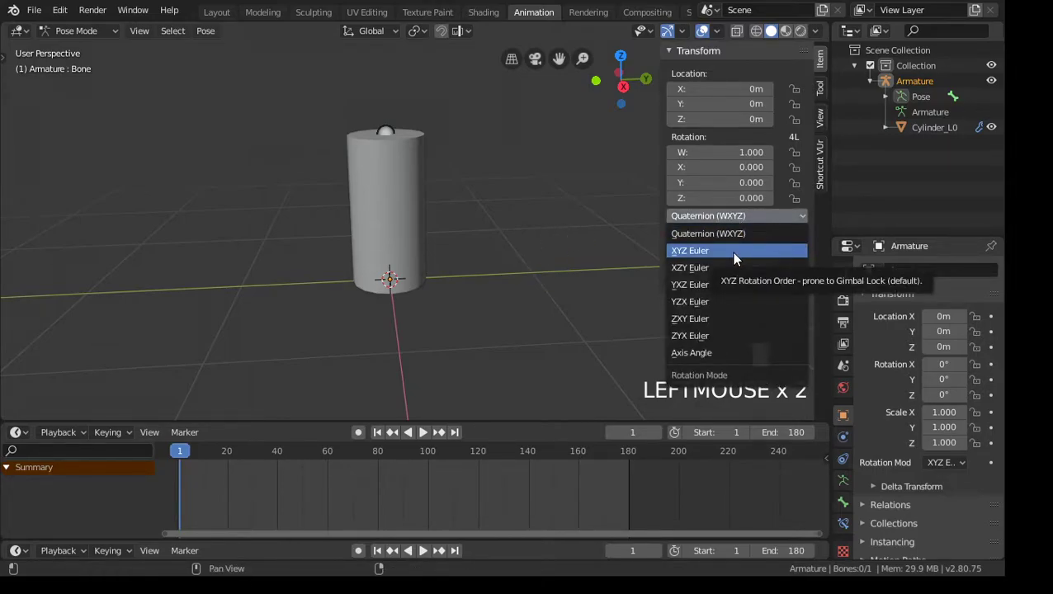
{"action": "left_click", "coordinate": [731, 252]}
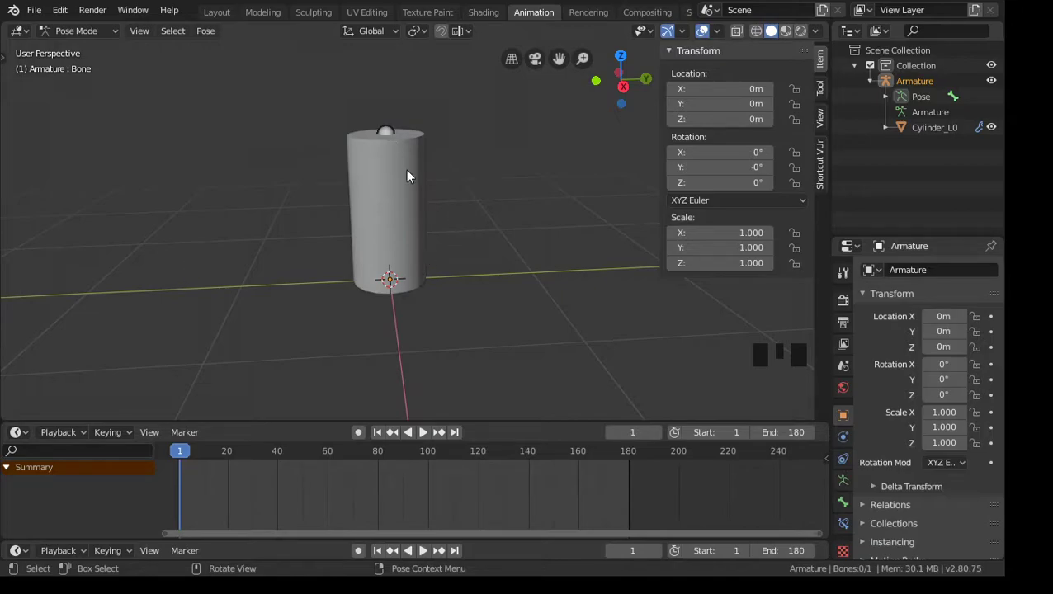
Step: Select the armature's bone and display the viewport in wireframe shading
{"action": "middle_click_drag", "start_coordinate": [411, 200], "coordinate": [402, 273]}
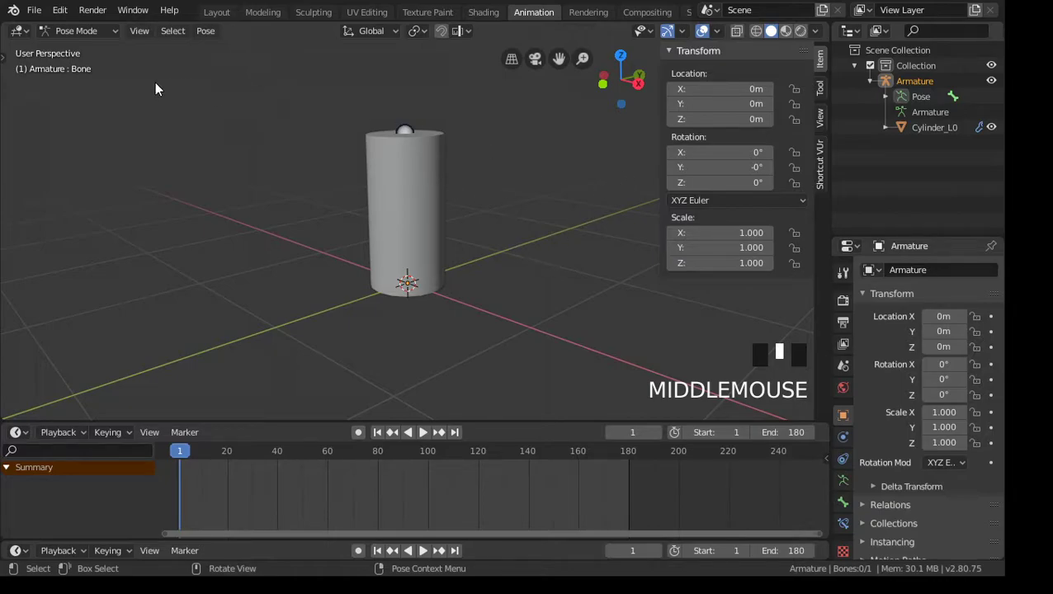
{"action": "left_click", "coordinate": [405, 129]}
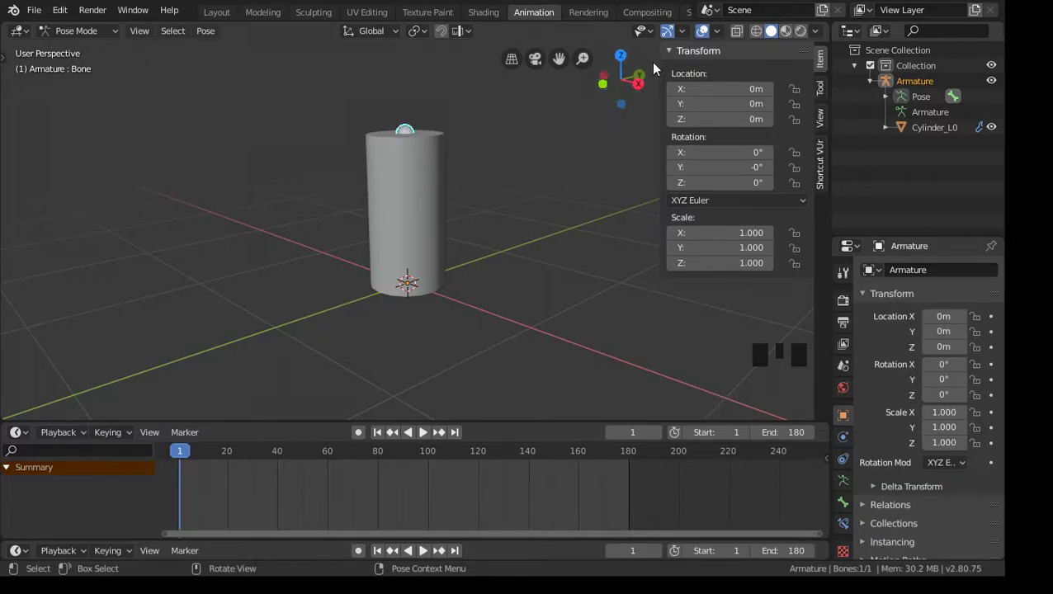
{"action": "left_click", "coordinate": [756, 31]}
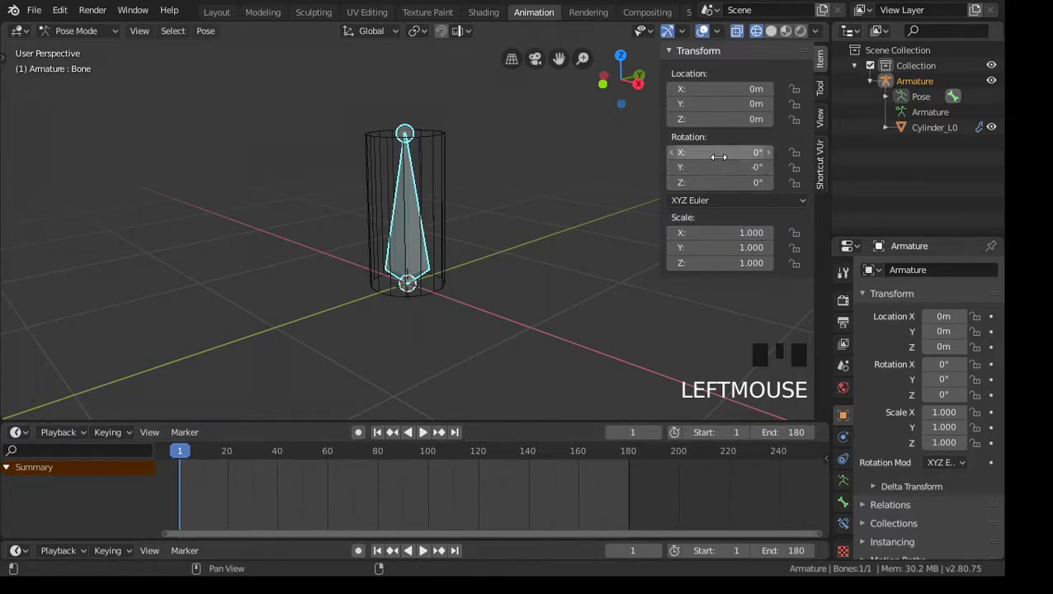
Step: Keyframe the bone's location and rotation at frames 1 and 180
{"action": "key", "text": "i"}
{"action": "key", "text": "i"}
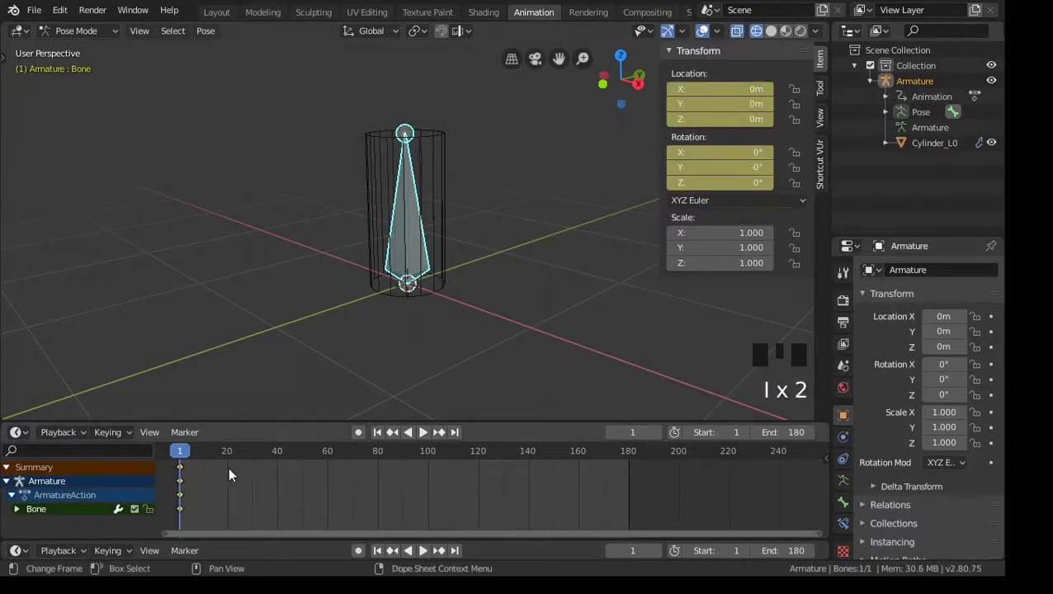
{"action": "left_click_drag", "start_coordinate": [176, 451], "coordinate": [629, 447]}
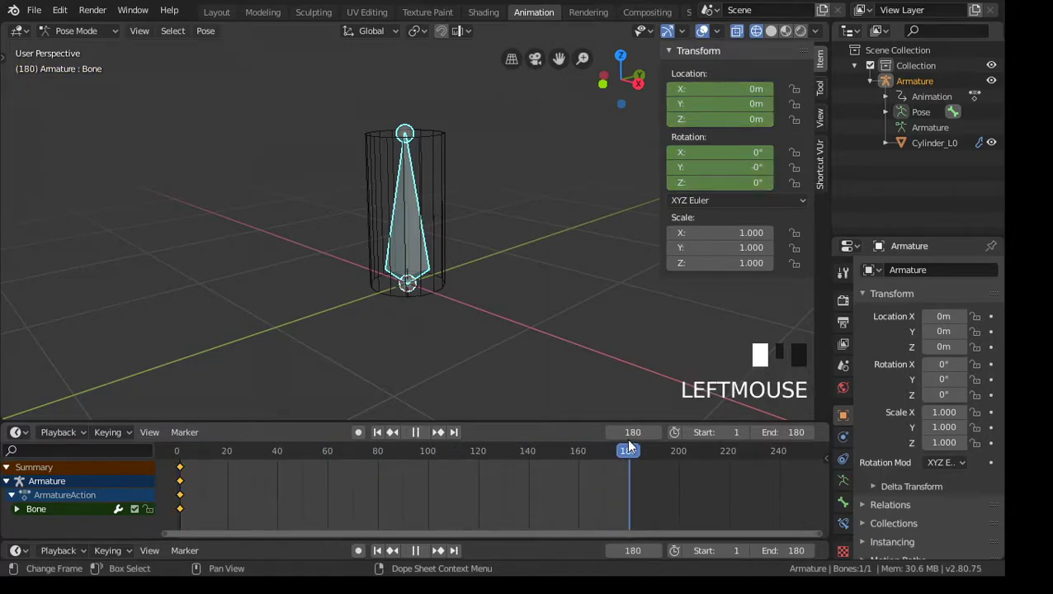
{"action": "key", "text": "i"}
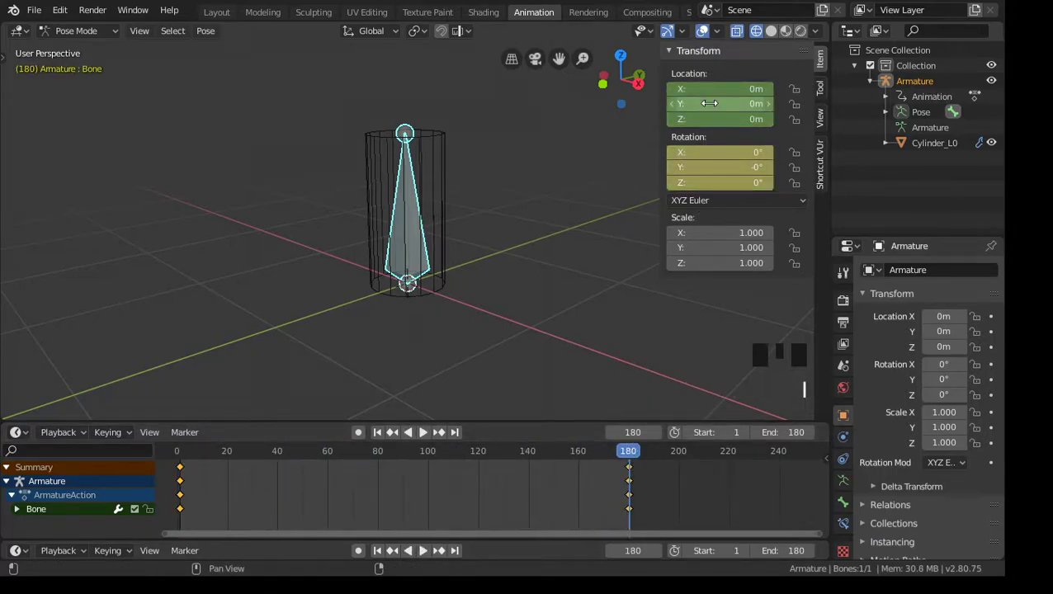
{"action": "key", "text": "i"}
Step: At frame 90, set the bone's X rotation to 90° and keyframe its rotation
{"action": "left_click_drag", "start_coordinate": [638, 453], "coordinate": [404, 449]}
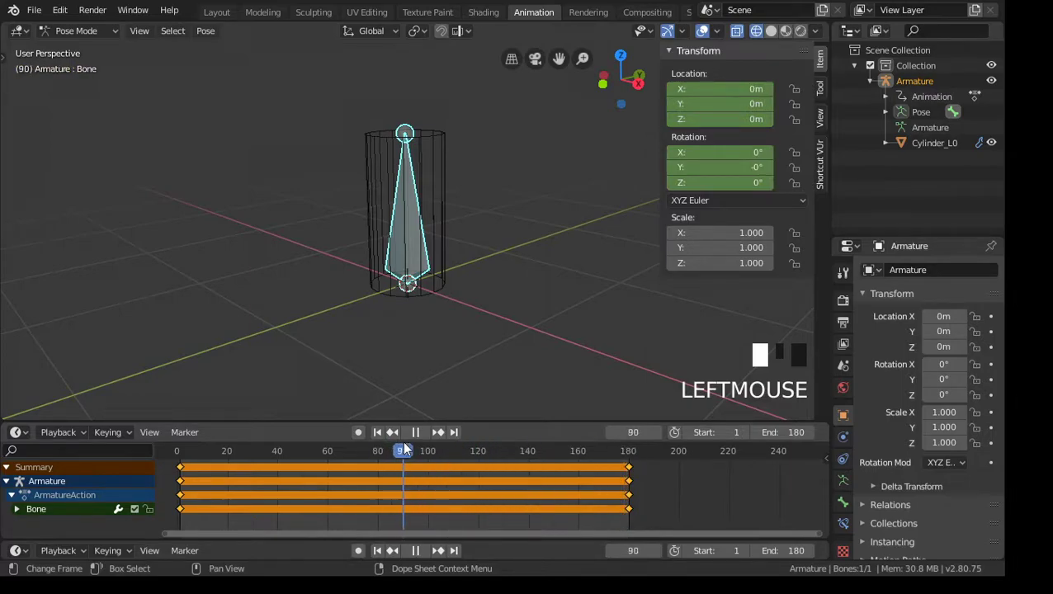
{"action": "left_click", "coordinate": [728, 150]}
{"action": "type", "text": "90"}
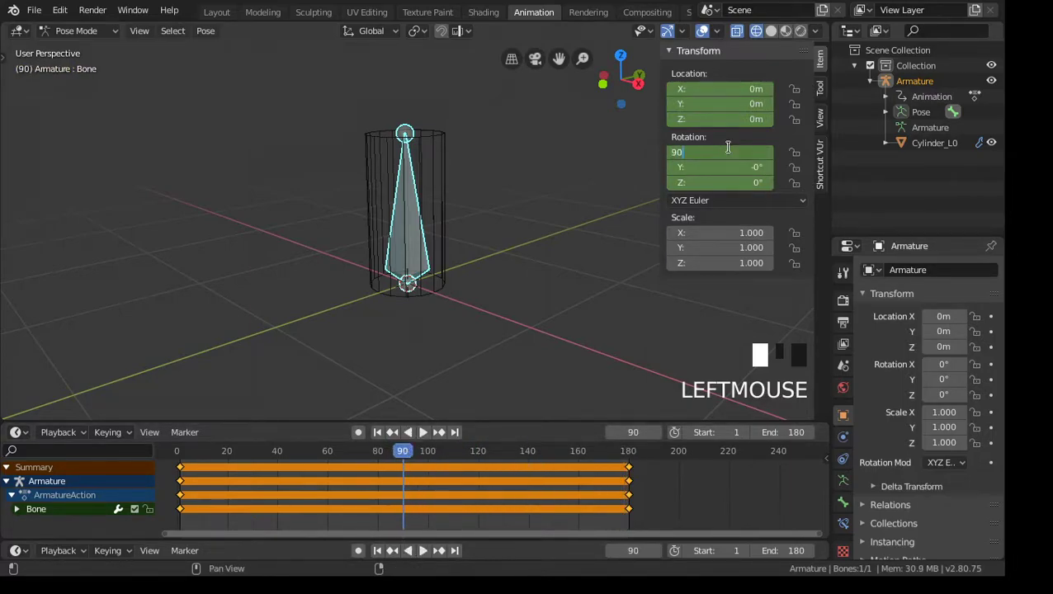
{"action": "key", "text": "Return"}
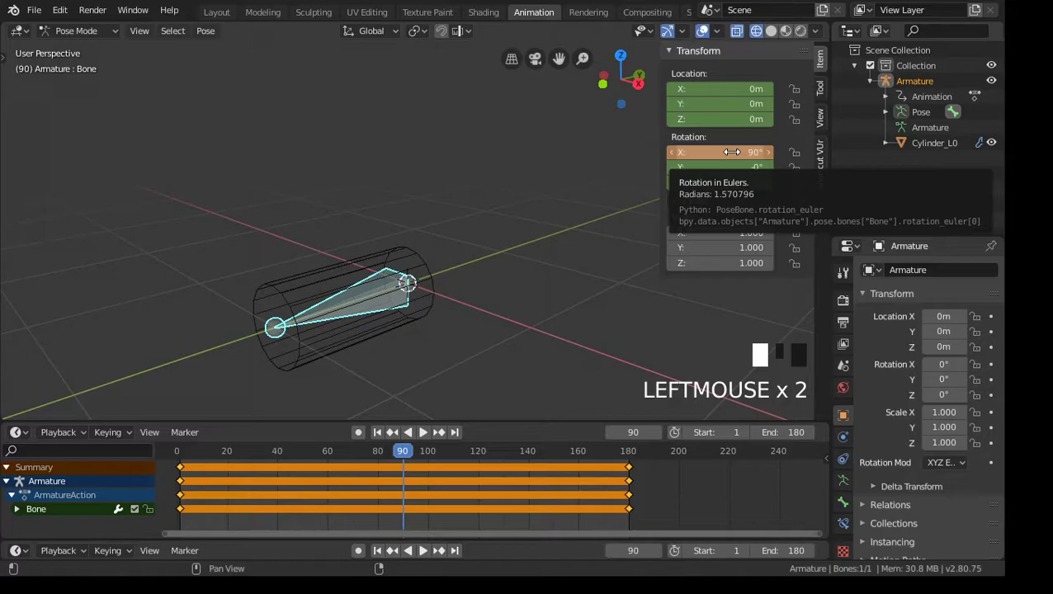
{"action": "key", "text": "i"}
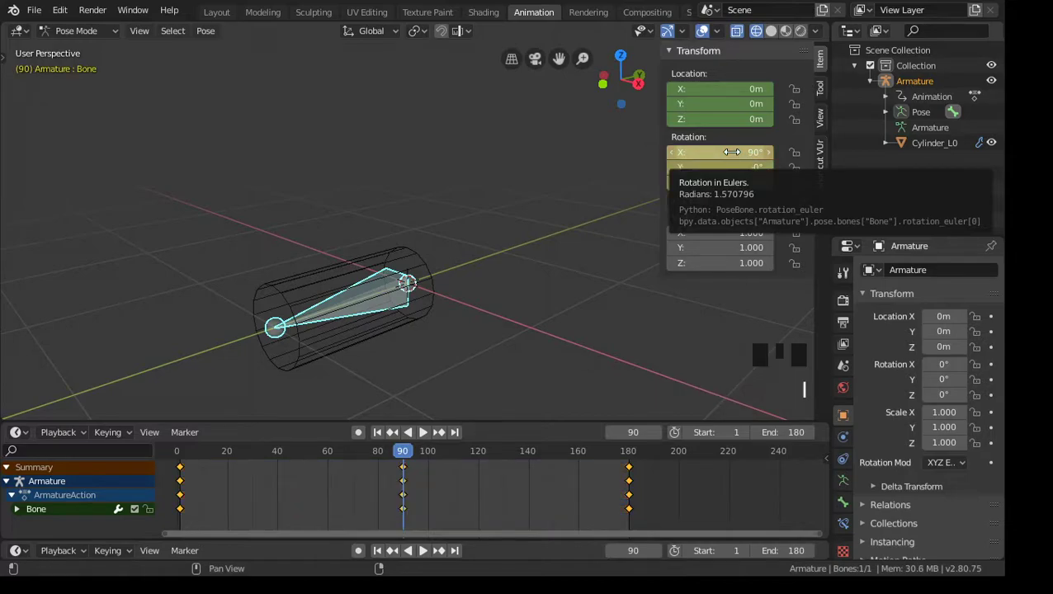
Step: Play the bone animation from the first frame to check the motion, stop it and return to frame 1
{"action": "mouse_move", "coordinate": [398, 326]}
{"action": "middle_mouse_down"}
{"action": "mouse_move", "coordinate": [484, 322]}
{"action": "mouse_move", "coordinate": [527, 334]}
{"action": "mouse_move", "coordinate": [404, 308]}
{"action": "middle_mouse_up"}
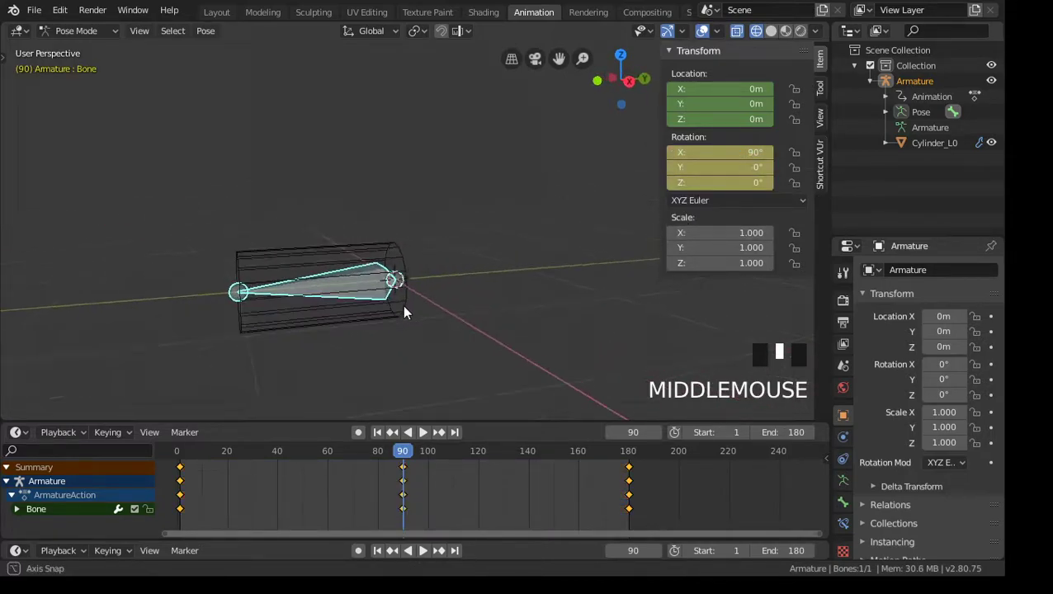
{"action": "left_click", "coordinate": [377, 432]}
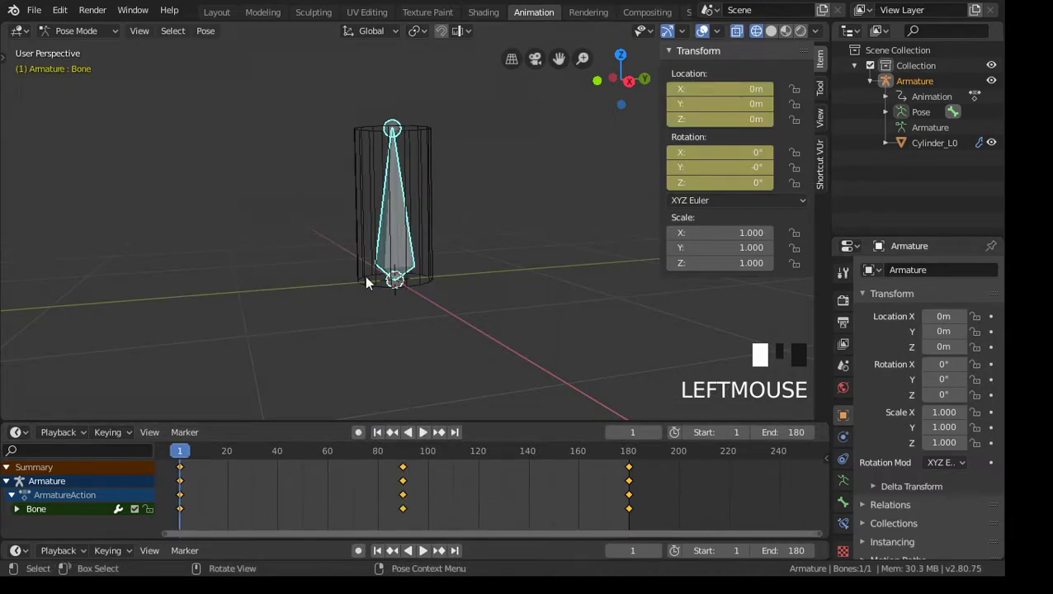
{"action": "left_click", "coordinate": [422, 432]}
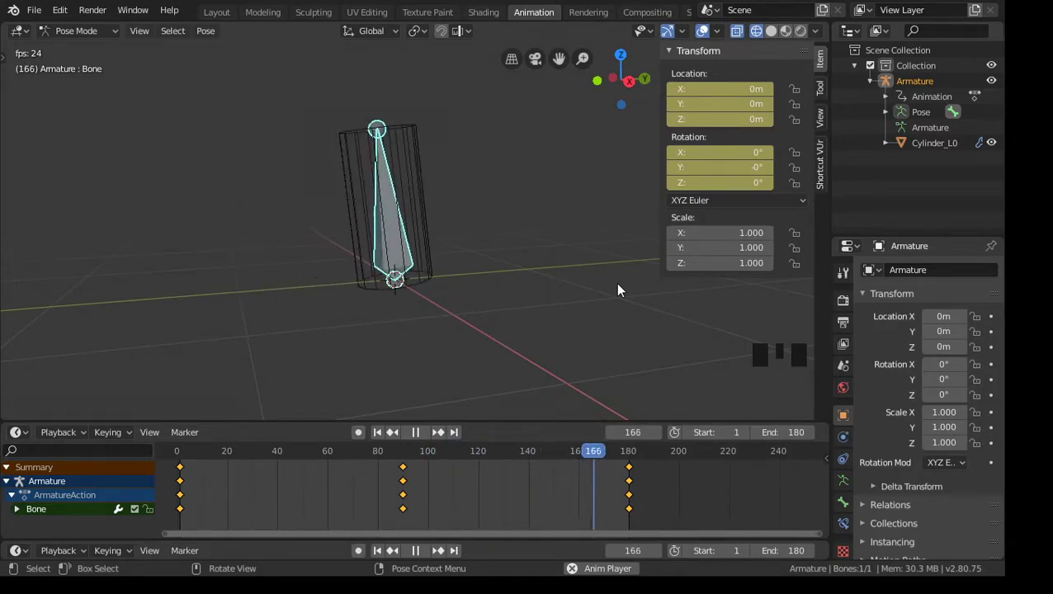
{"action": "left_click", "coordinate": [412, 433]}
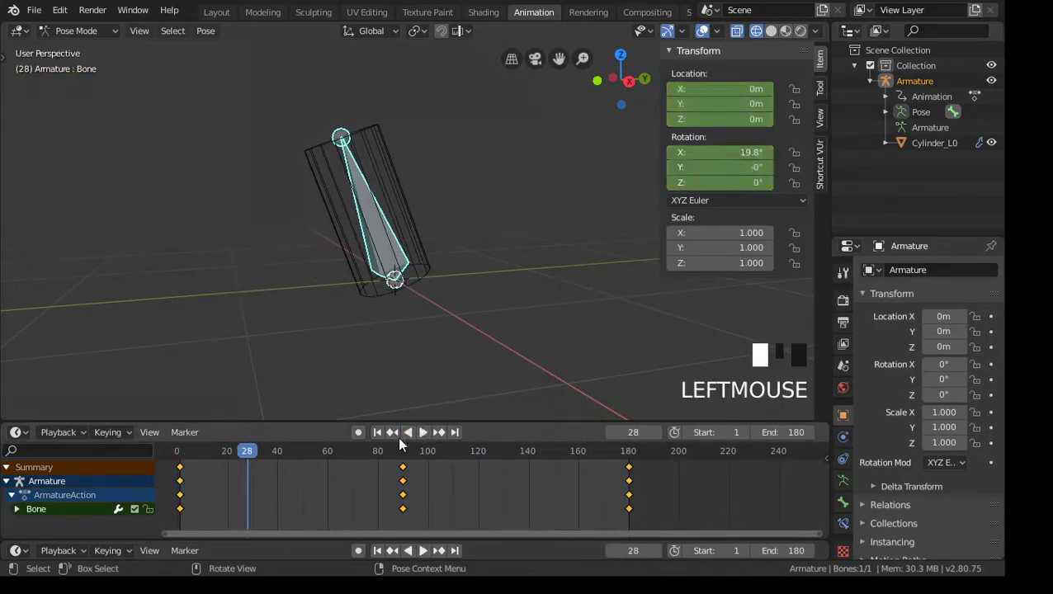
{"action": "left_click", "coordinate": [377, 432]}
Step: Switch to the Layout workspace and display the 3D viewport's View settings
{"action": "mouse_move", "coordinate": [521, 246]}
{"action": "middle_mouse_down"}
{"action": "mouse_move", "coordinate": [466, 261]}
{"action": "mouse_move", "coordinate": [569, 275]}
{"action": "mouse_move", "coordinate": [500, 261]}
{"action": "mouse_move", "coordinate": [528, 246]}
{"action": "middle_mouse_up"}
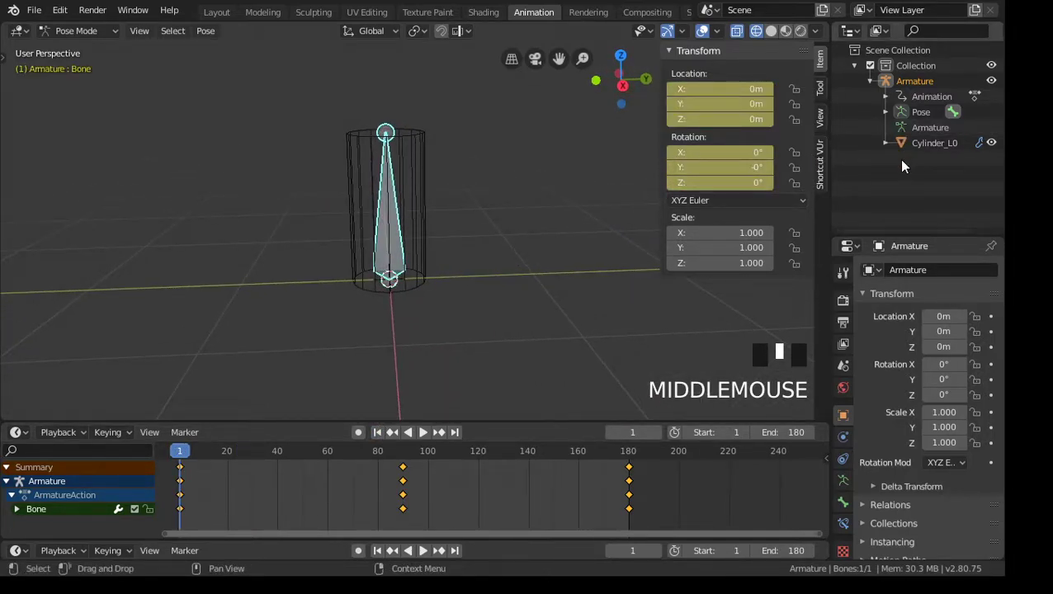
{"action": "left_click", "coordinate": [918, 144]}
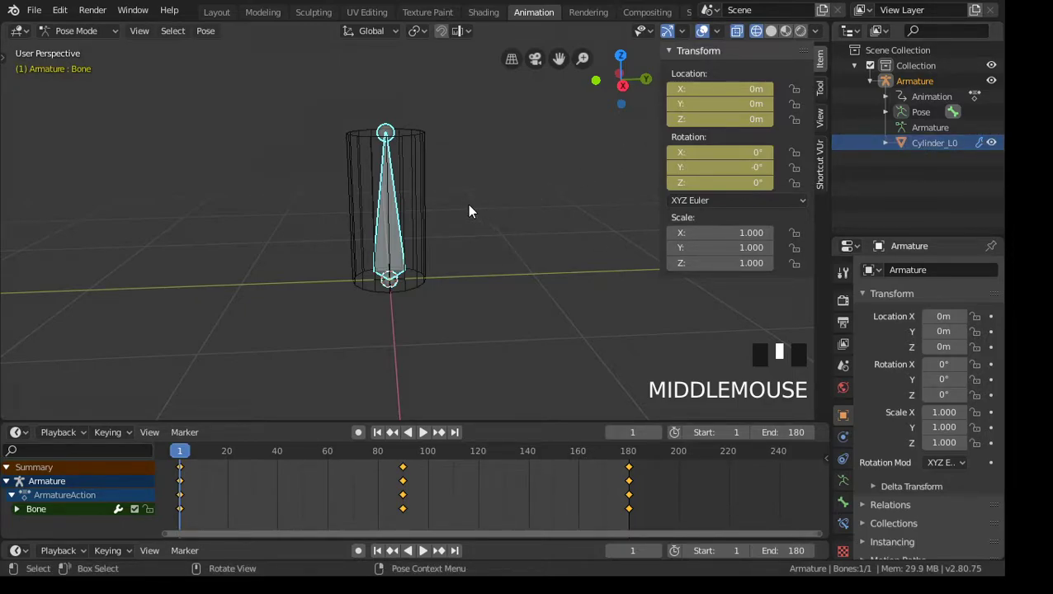
{"action": "middle_click_drag", "start_coordinate": [465, 199], "coordinate": [491, 209]}
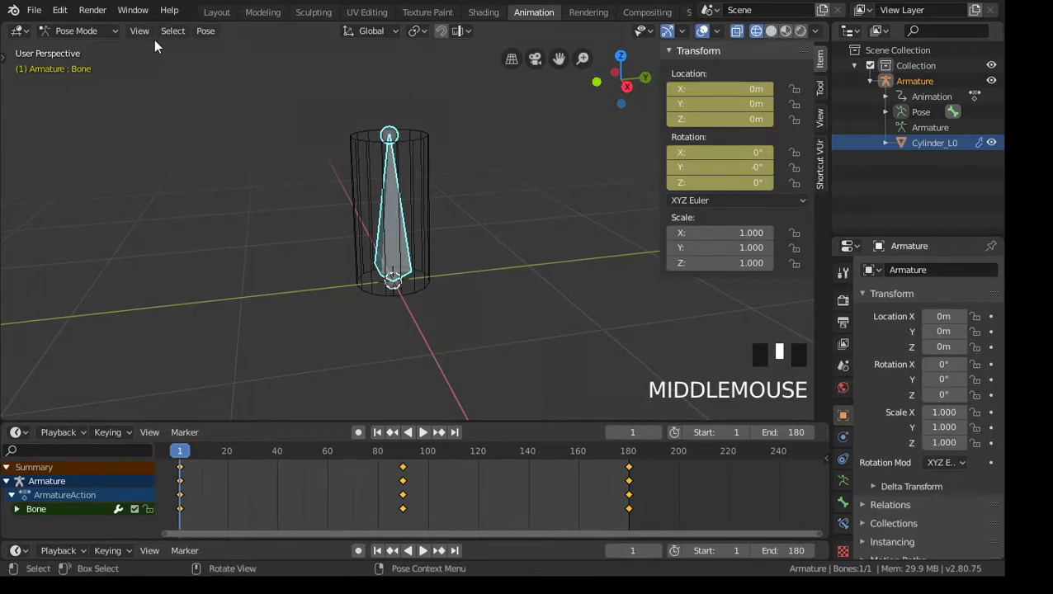
{"action": "left_click", "coordinate": [217, 13]}
{"action": "middle_click_drag", "start_coordinate": [227, 173], "coordinate": [335, 177]}
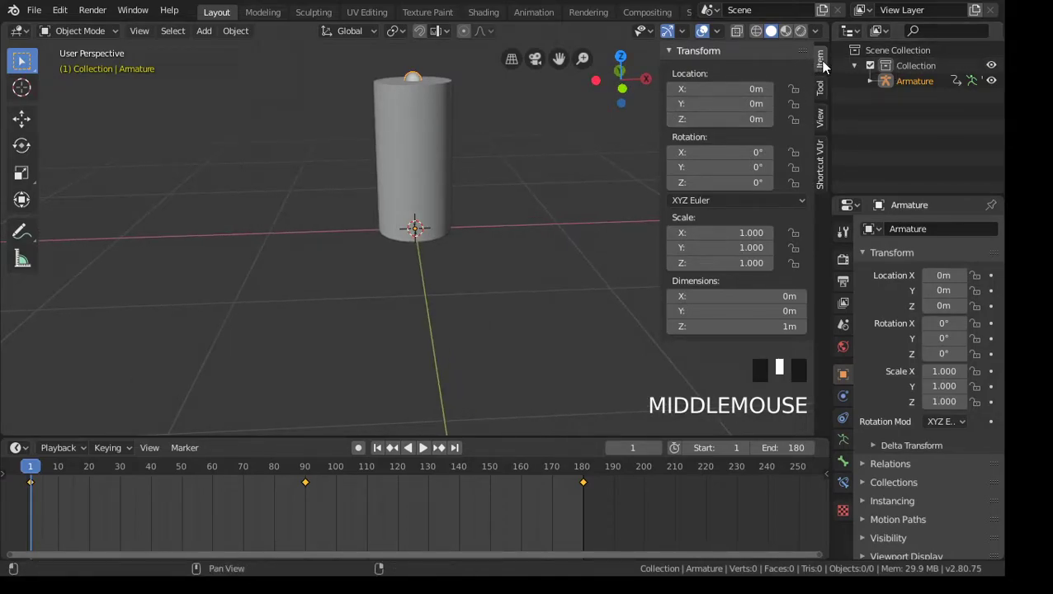
{"action": "left_click", "coordinate": [821, 93]}
{"action": "left_click", "coordinate": [822, 116]}
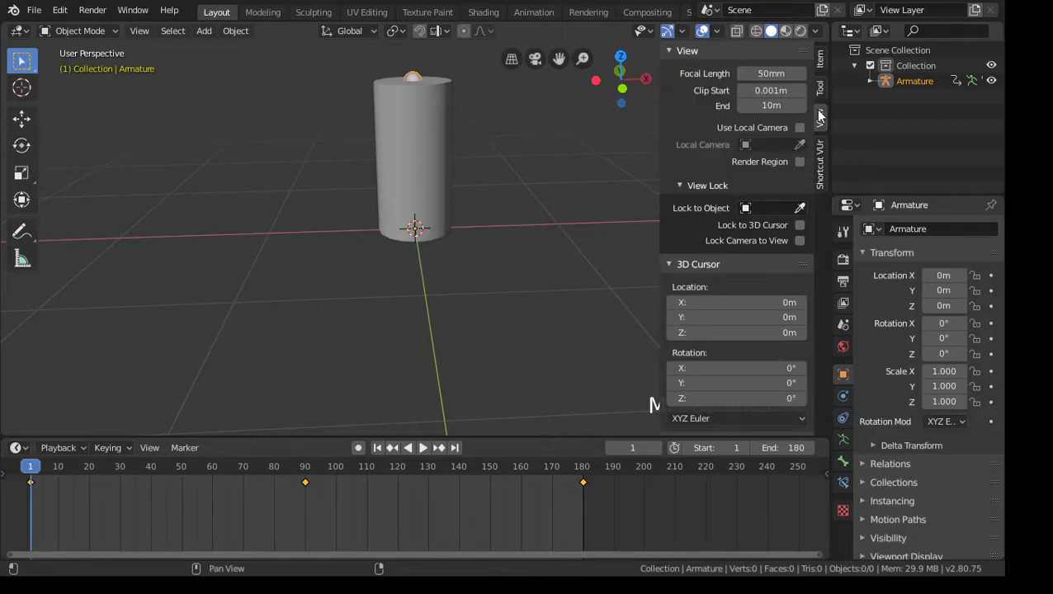
Step: Display the 3D viewport's Item transform values and select the cylinder mesh
{"action": "left_click", "coordinate": [822, 57]}
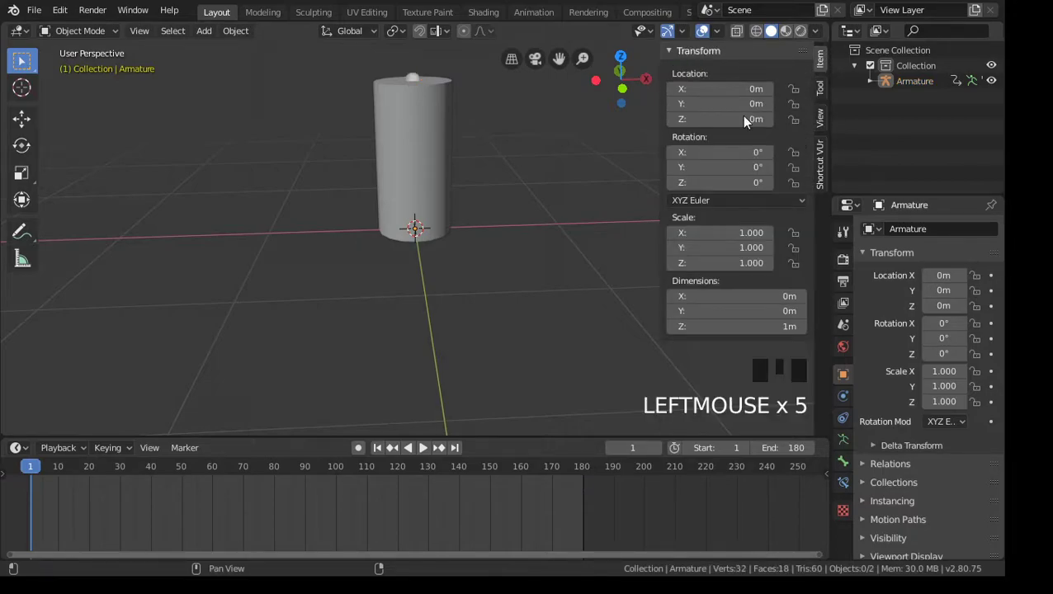
{"action": "middle_click_drag", "start_coordinate": [338, 326], "coordinate": [367, 313]}
{"action": "left_click", "coordinate": [419, 137]}
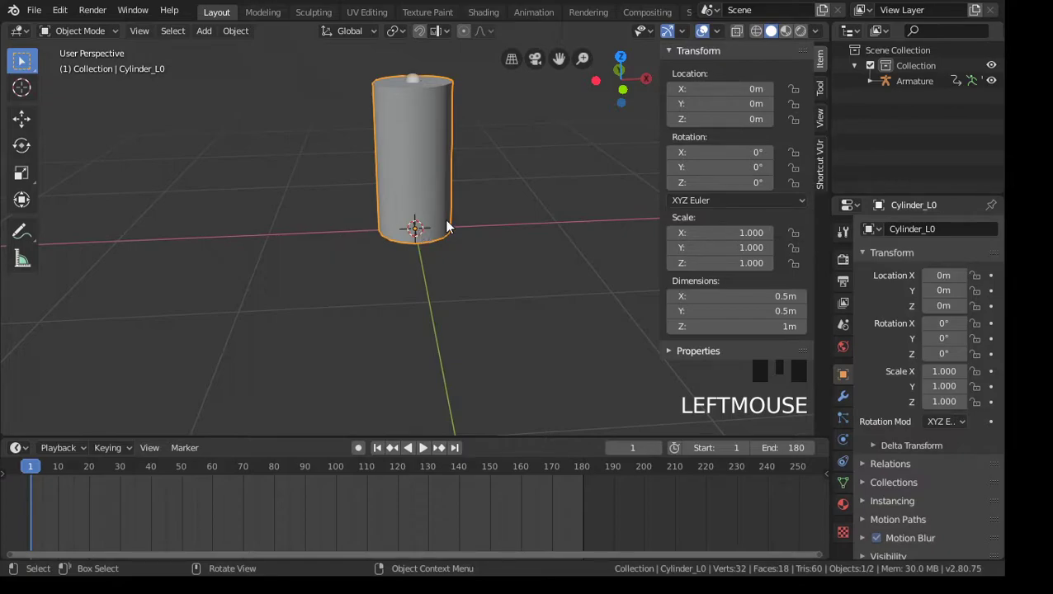
{"action": "middle_click_drag", "start_coordinate": [632, 14], "coordinate": [572, 24]}
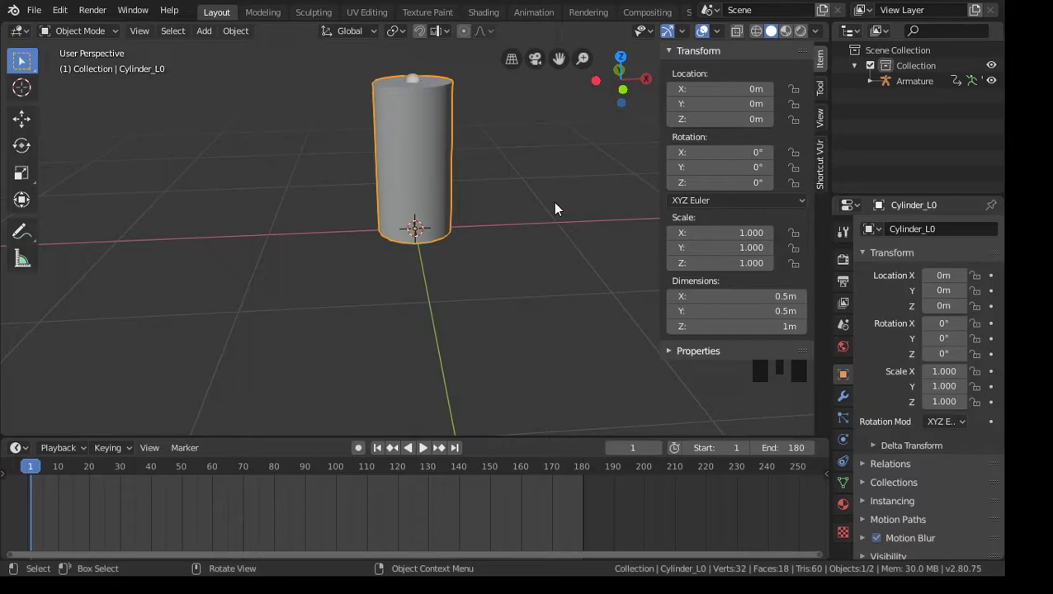
Step: Hide and redisplay the 3D viewport's sidebar and its toolbar
{"action": "key", "text": "n"}
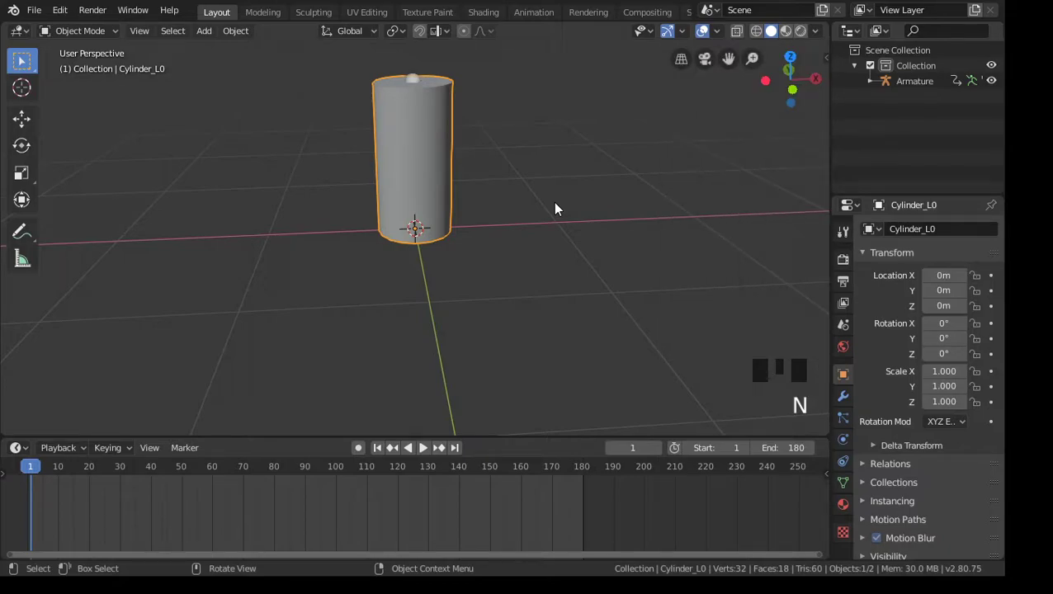
{"action": "key", "text": "n"}
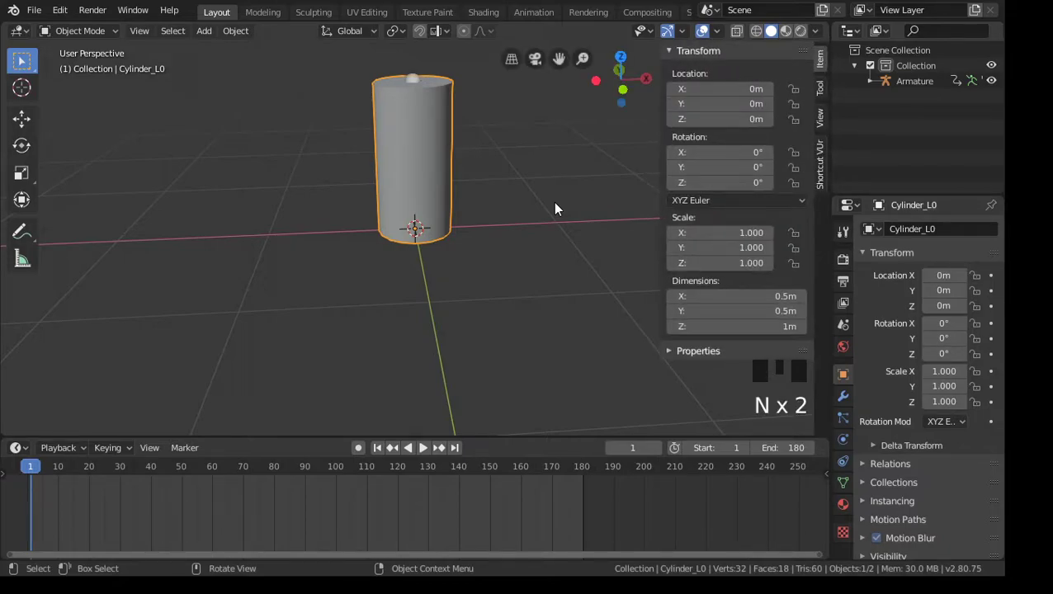
{"action": "key", "text": "t"}
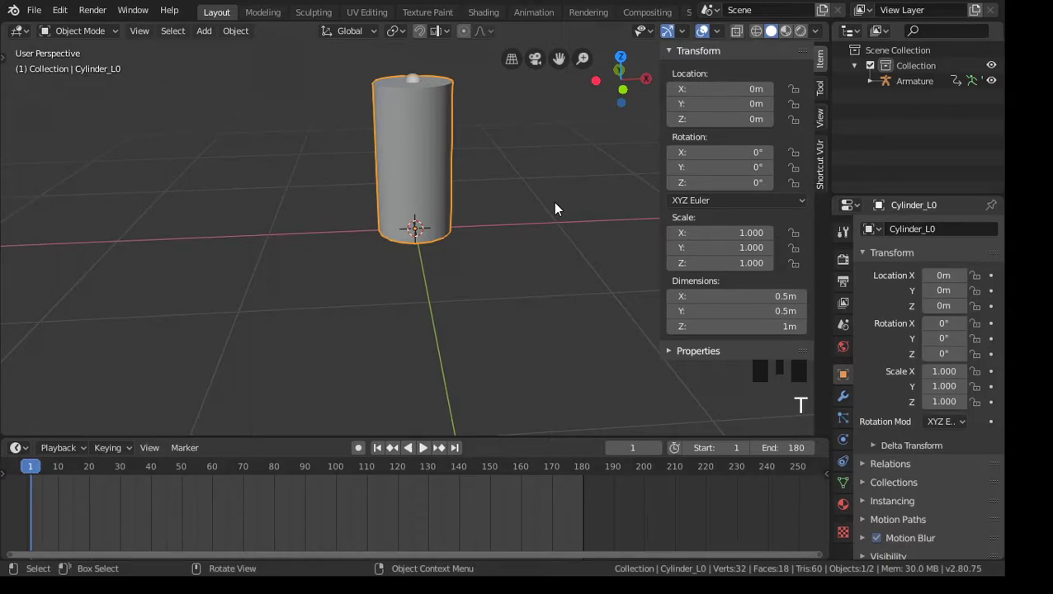
{"action": "key", "text": "t"}
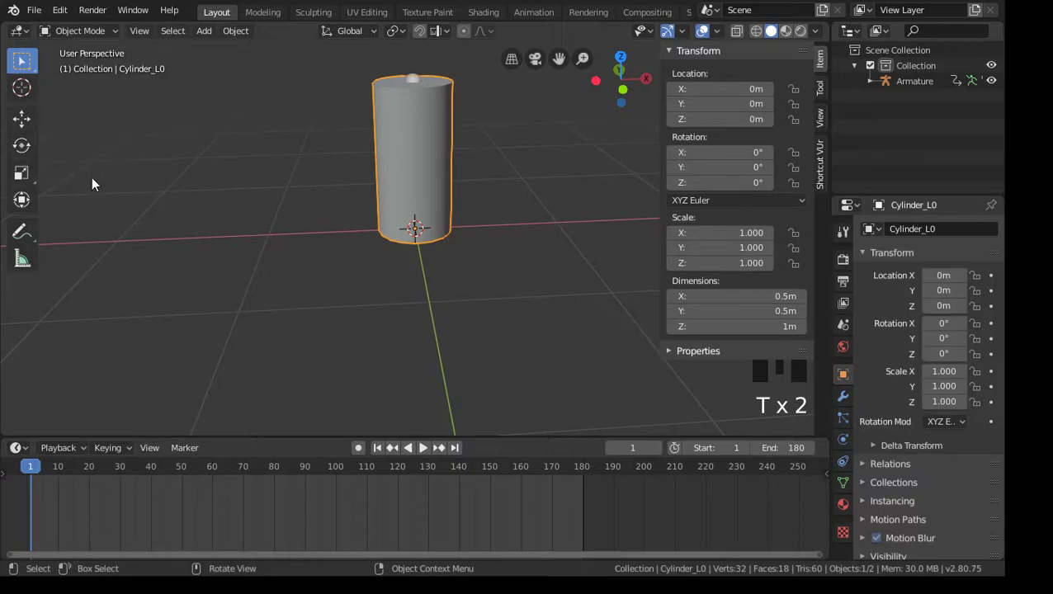
{"action": "key", "text": "t"}
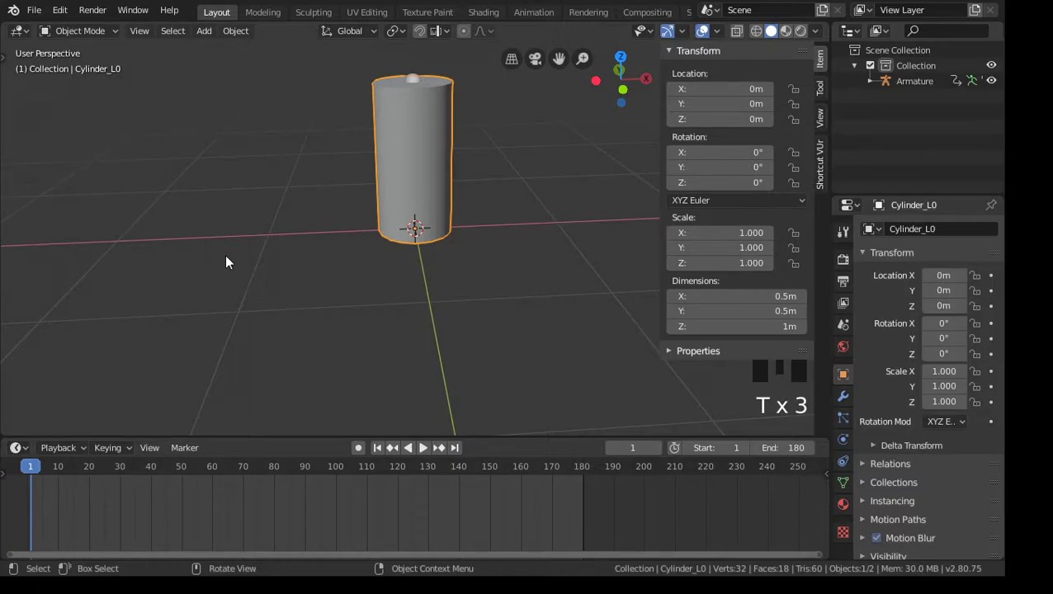
{"action": "key", "text": "t"}
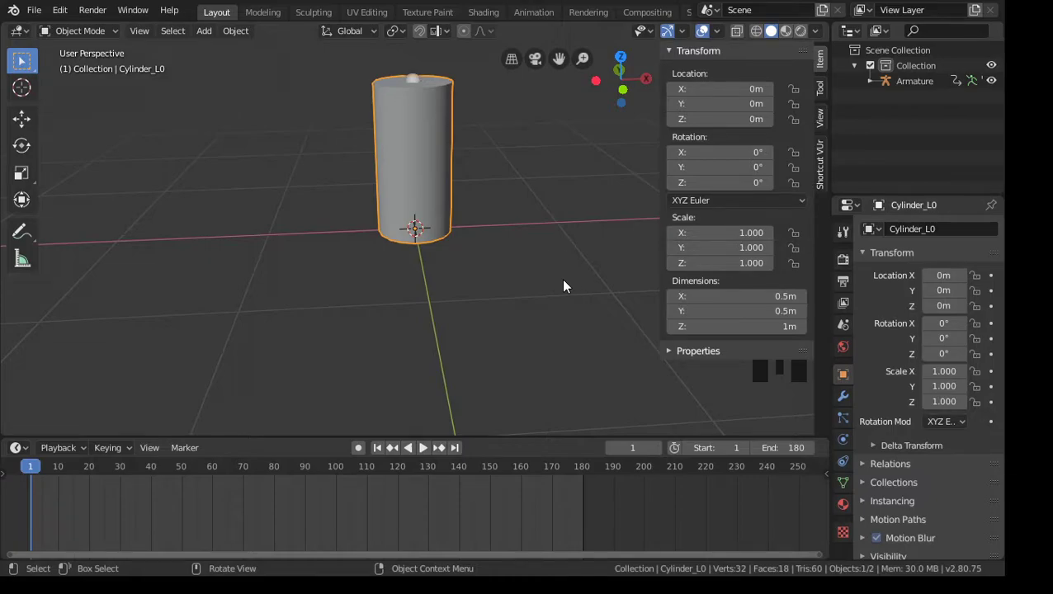
Step: Switch the 3D viewport shading to Wireframe so the bone inside the cylinder can be seen
{"action": "key", "text": "z"}
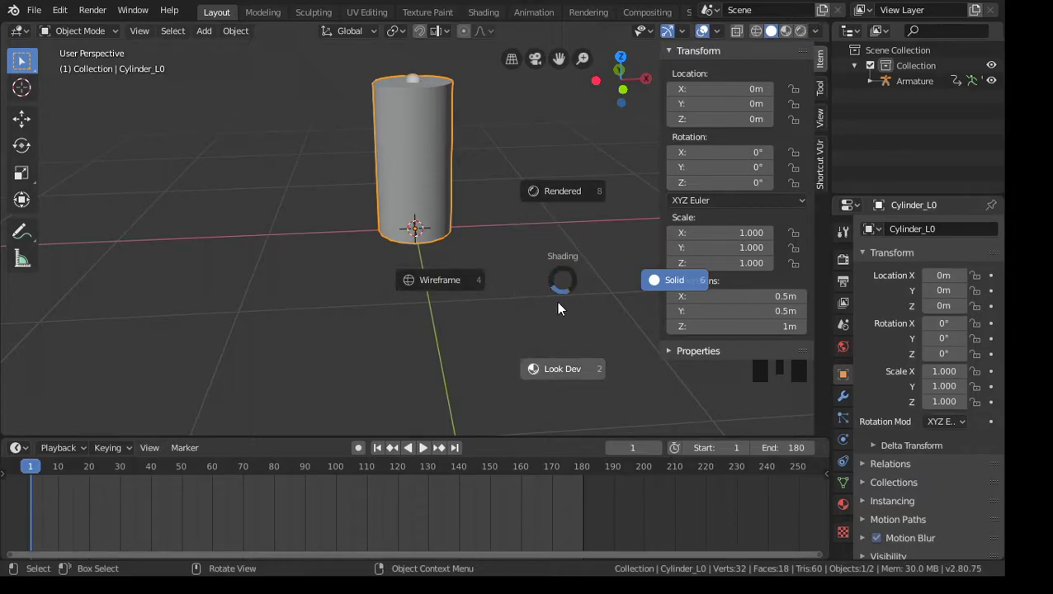
{"action": "left_click", "coordinate": [198, 290]}
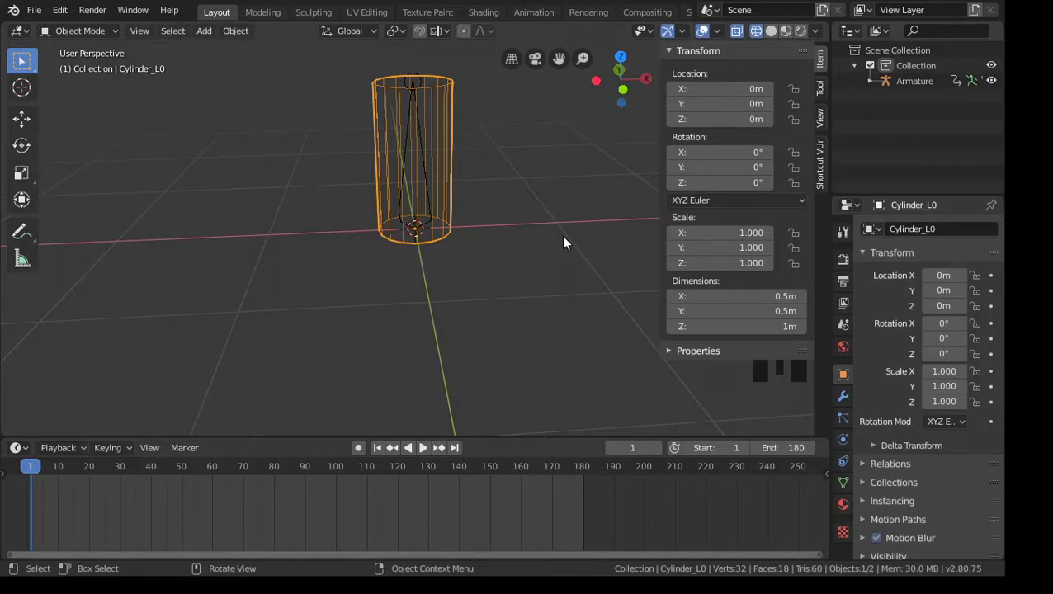
{"action": "key", "text": "z"}
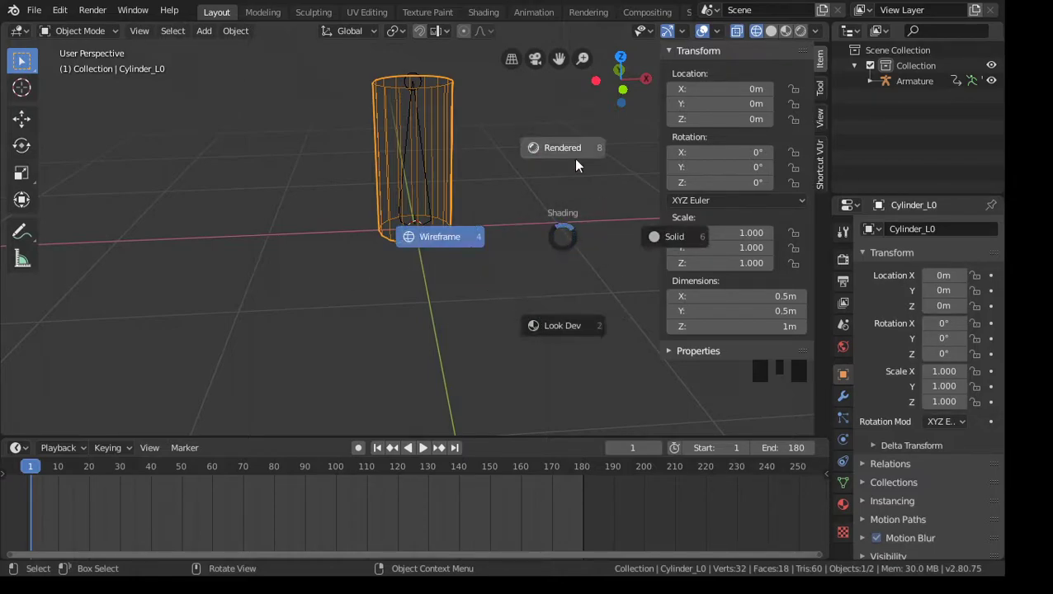
{"action": "left_click", "coordinate": [299, 300]}
{"action": "mouse_move", "coordinate": [299, 301]}
{"action": "middle_mouse_down"}
{"action": "mouse_move", "coordinate": [505, 275]}
{"action": "mouse_move", "coordinate": [504, 230]}
{"action": "middle_mouse_up"}
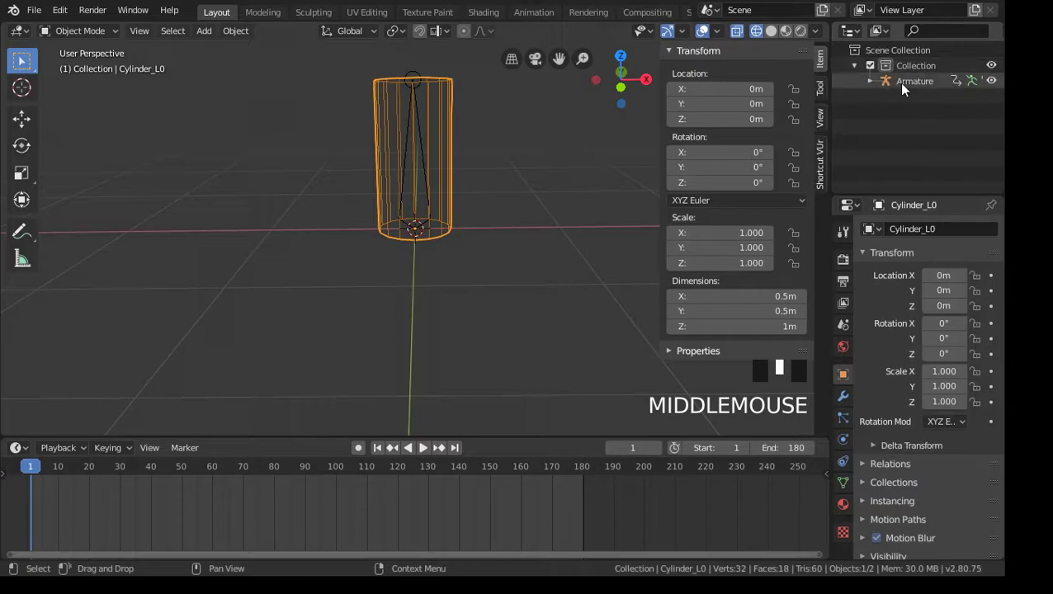
Step: Expand the Armature's contents in the Outliner and select its child object Cylinder_L0
{"action": "left_click", "coordinate": [870, 81]}
{"action": "left_click", "coordinate": [925, 140]}
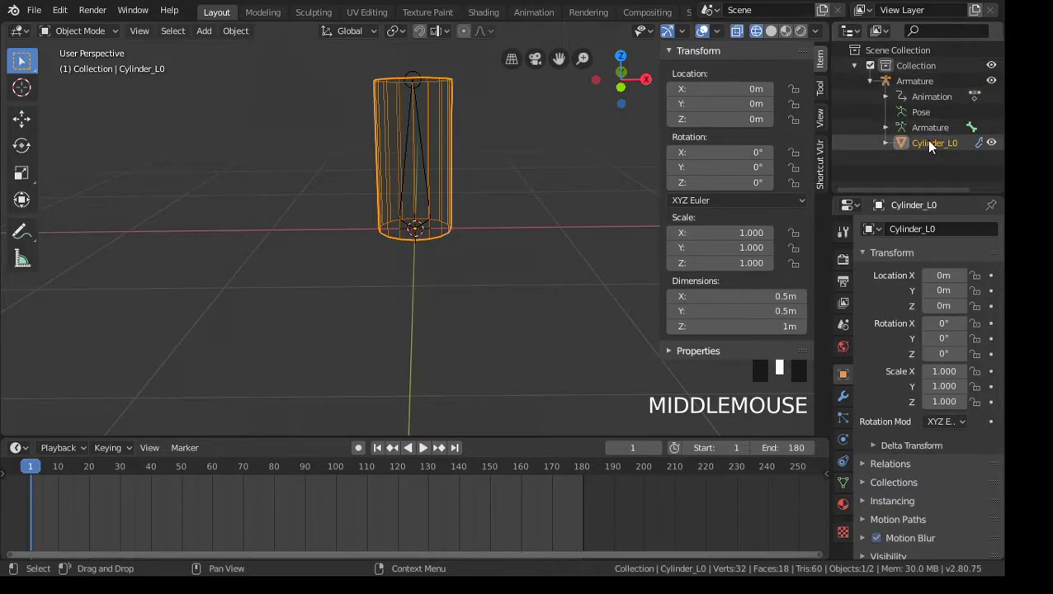
{"action": "right_click", "coordinate": [926, 140]}
{"action": "key", "text": "Escape"}
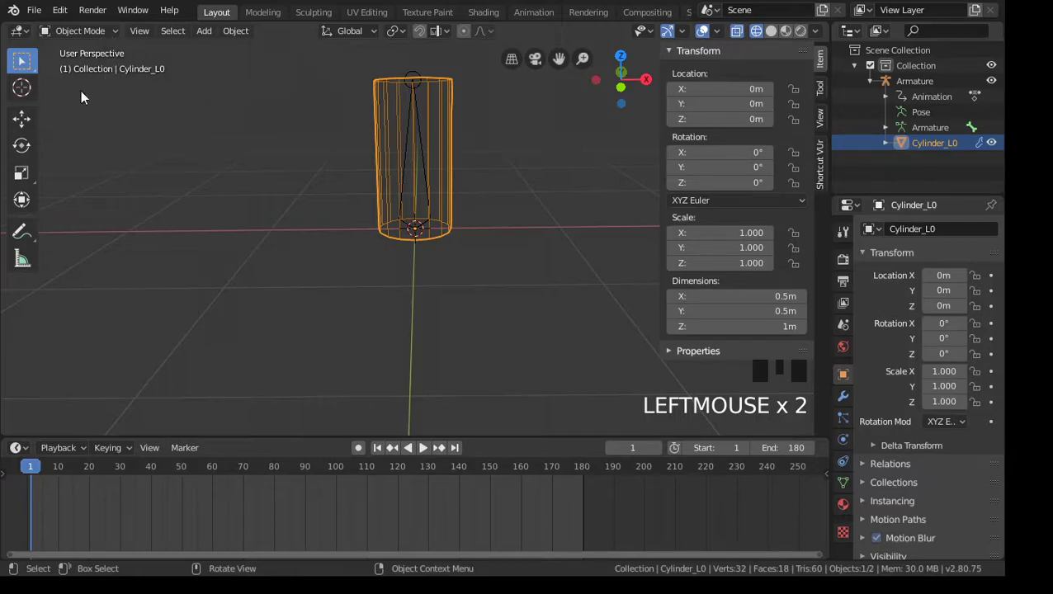
{"action": "left_click", "coordinate": [93, 33]}
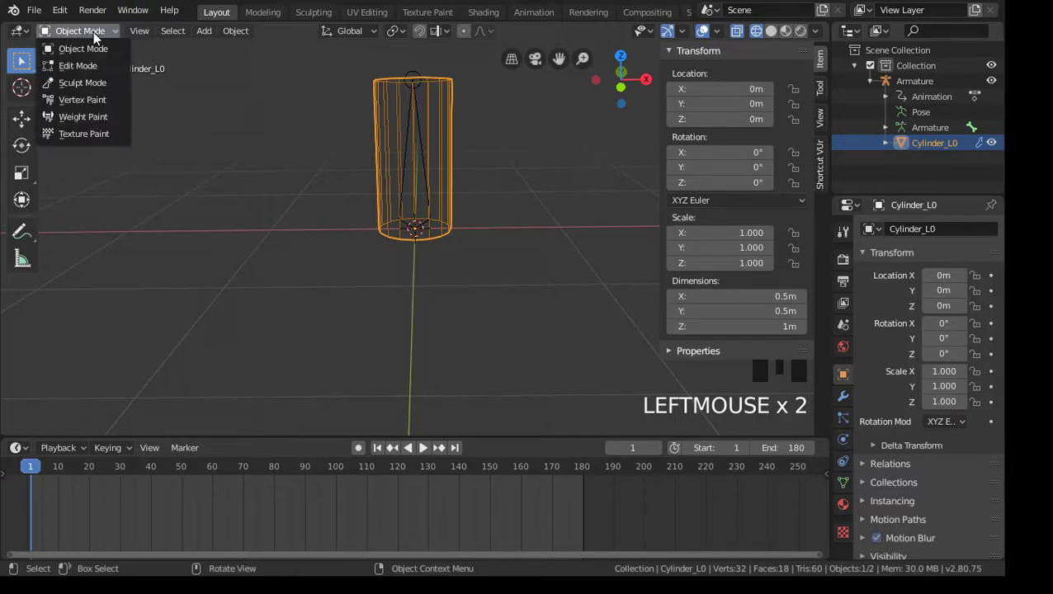
{"action": "left_click", "coordinate": [93, 33]}
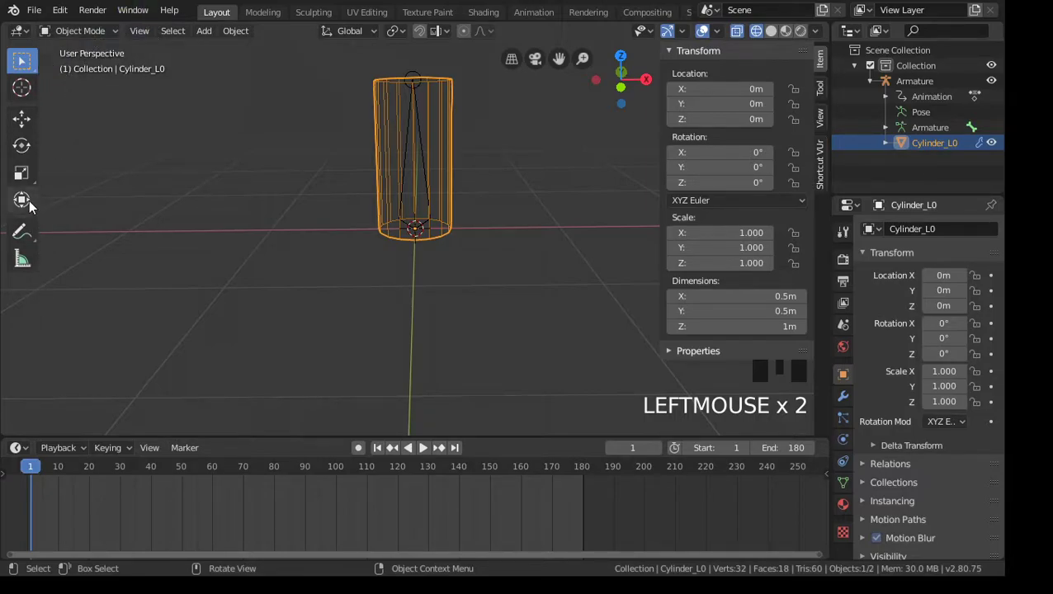
{"action": "left_click", "coordinate": [89, 31]}
Step: Make two linked duplicates of Cylinder_L0, one after the other, leaving both at the original's location
{"action": "mouse_move", "coordinate": [235, 36]}
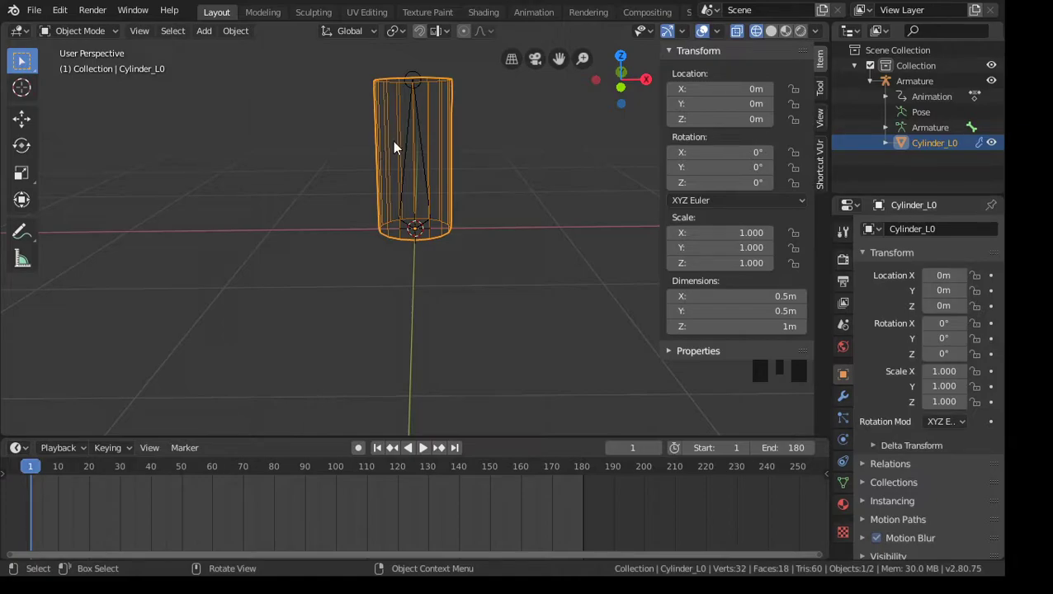
{"action": "left_click", "coordinate": [236, 31]}
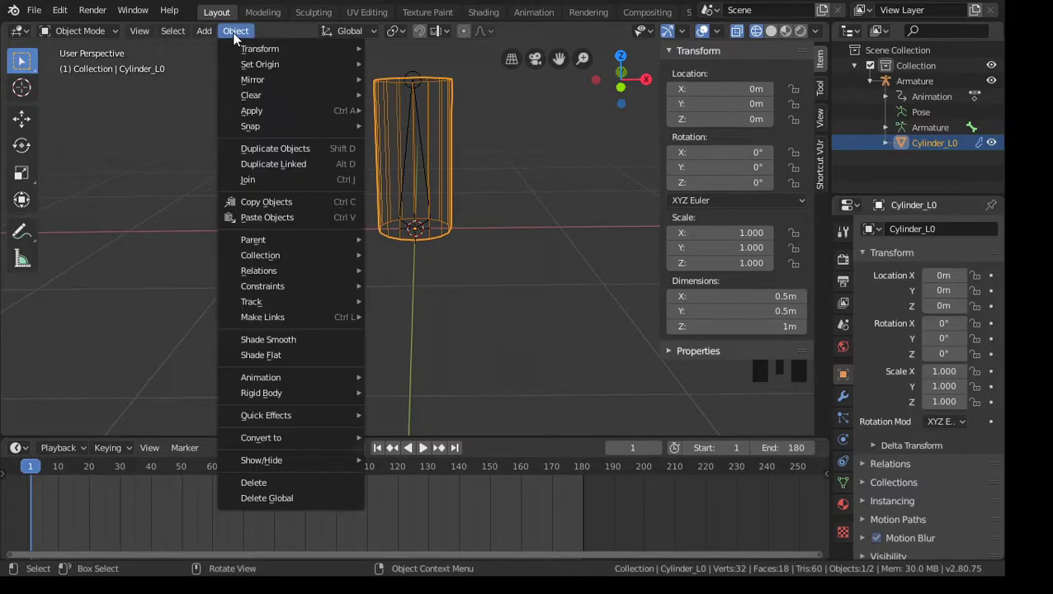
{"action": "left_click", "coordinate": [321, 167]}
{"action": "right_click", "coordinate": [356, 147]}
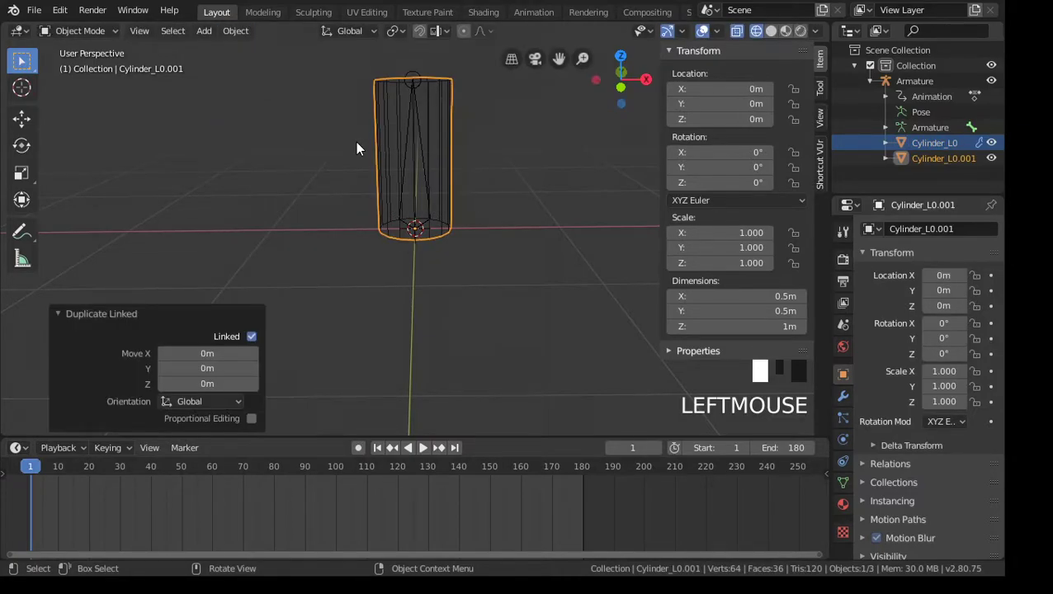
{"action": "left_click", "coordinate": [242, 33]}
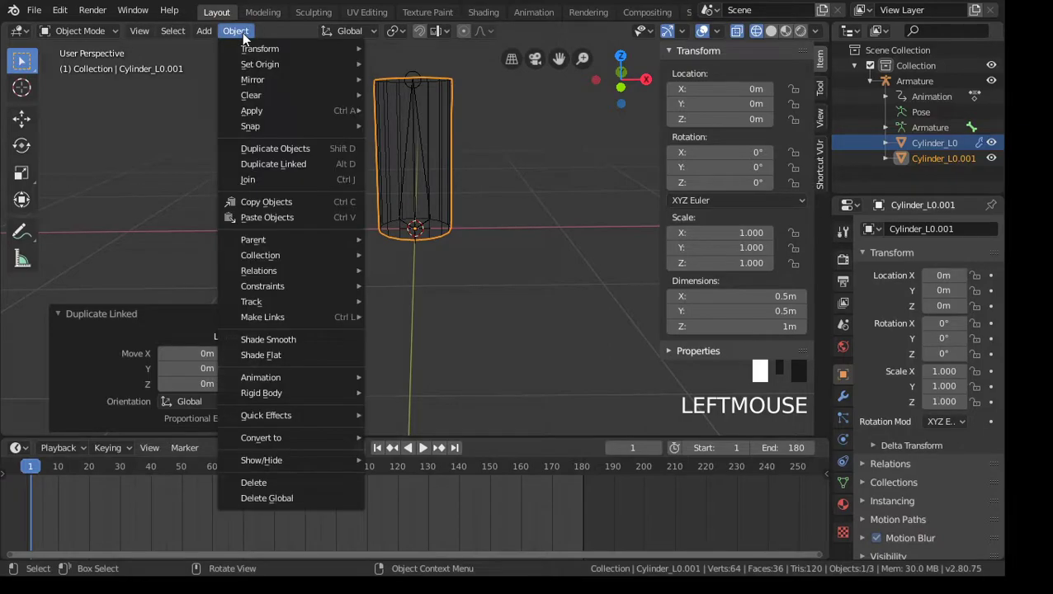
{"action": "left_click", "coordinate": [303, 164]}
{"action": "right_click", "coordinate": [428, 164]}
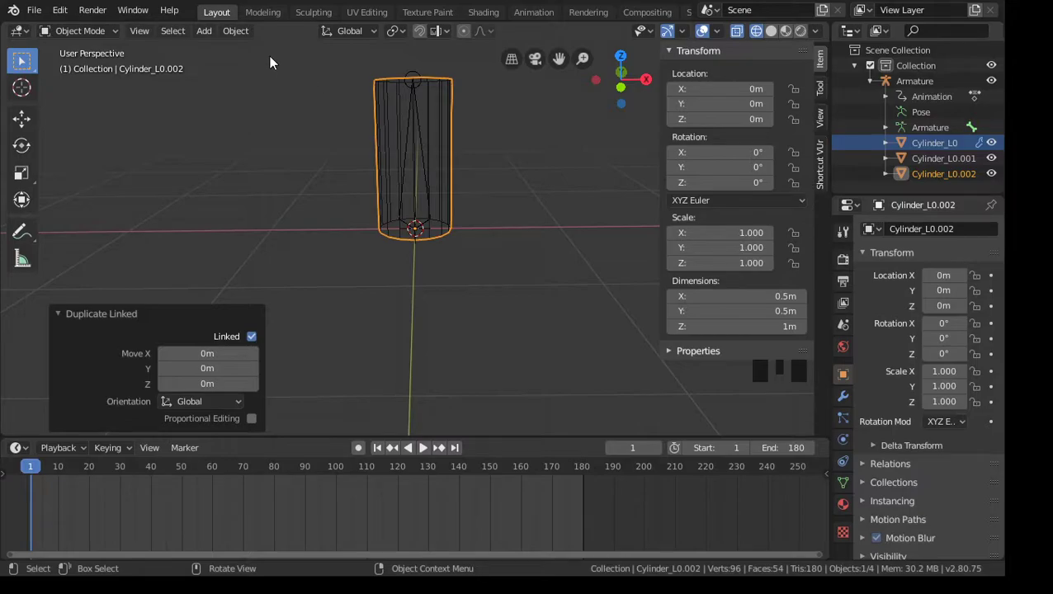
Step: Check the contents of Cylinder_L0.002 in the Outliner, and make a third linked duplicate of the cylinder in place
{"action": "left_click", "coordinate": [883, 172]}
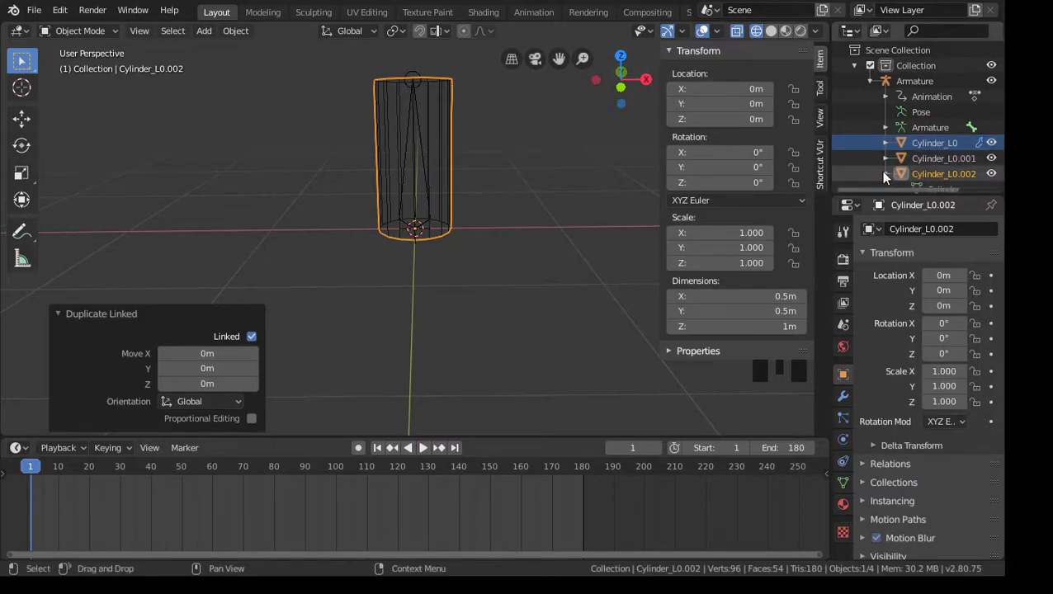
{"action": "scroll", "coordinate": [900, 142], "scroll_direction": "down", "scroll_amount": 2}
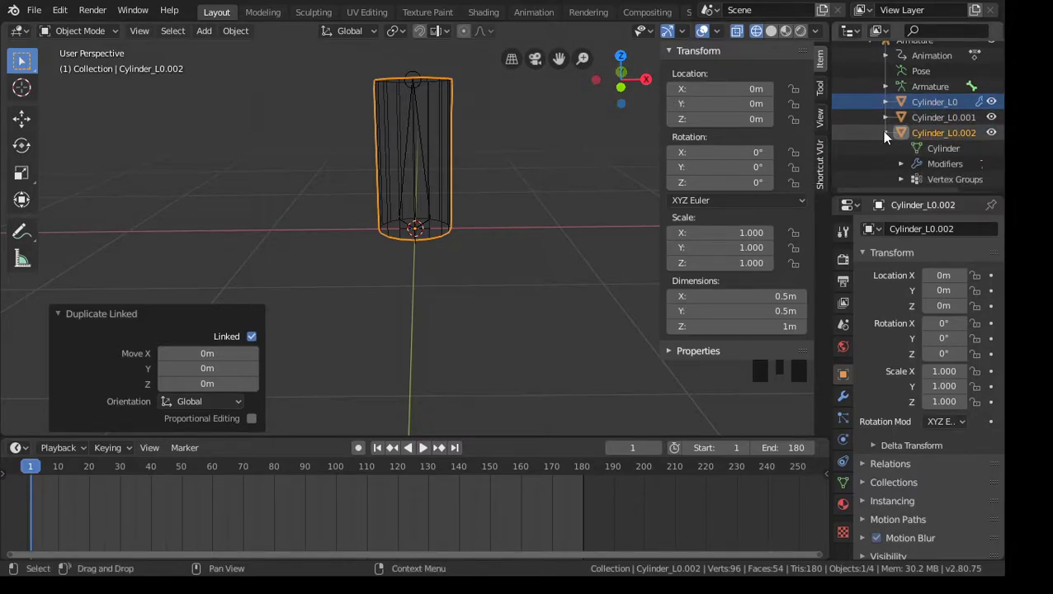
{"action": "left_click", "coordinate": [885, 133]}
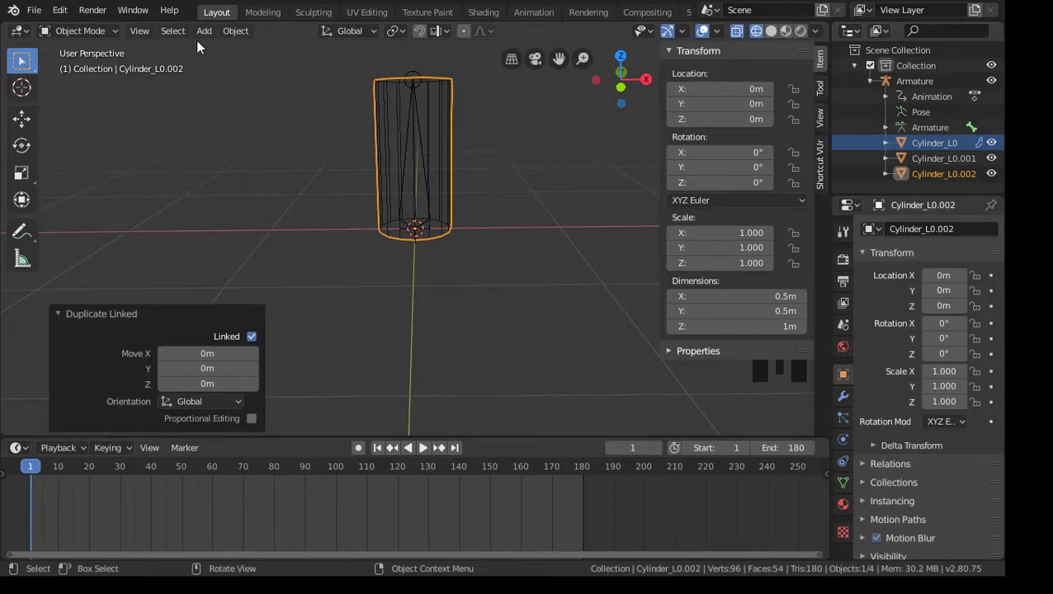
{"action": "left_click", "coordinate": [230, 31]}
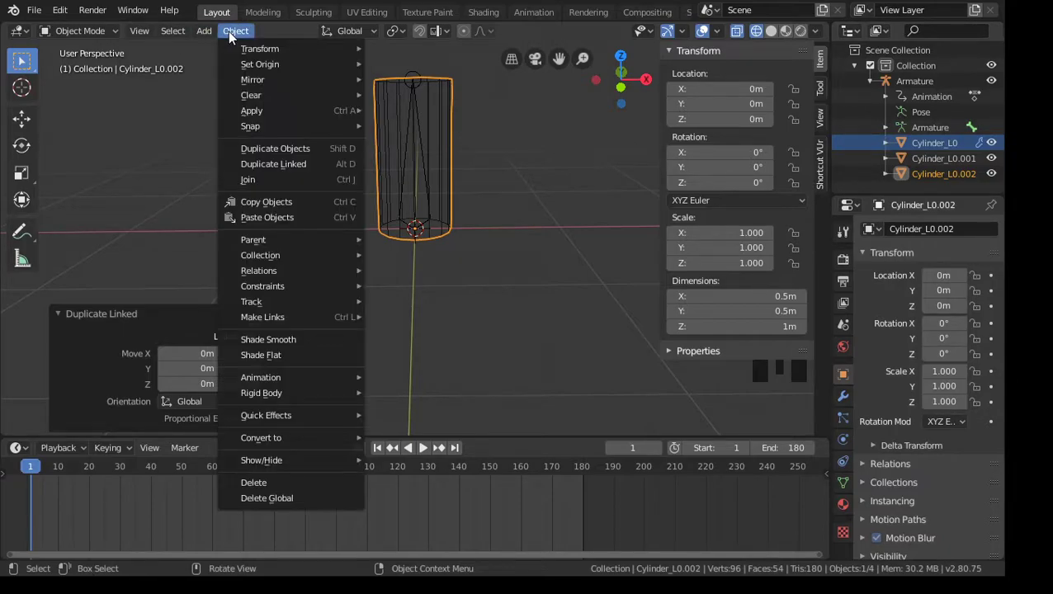
{"action": "left_click", "coordinate": [295, 165]}
{"action": "right_click", "coordinate": [393, 173]}
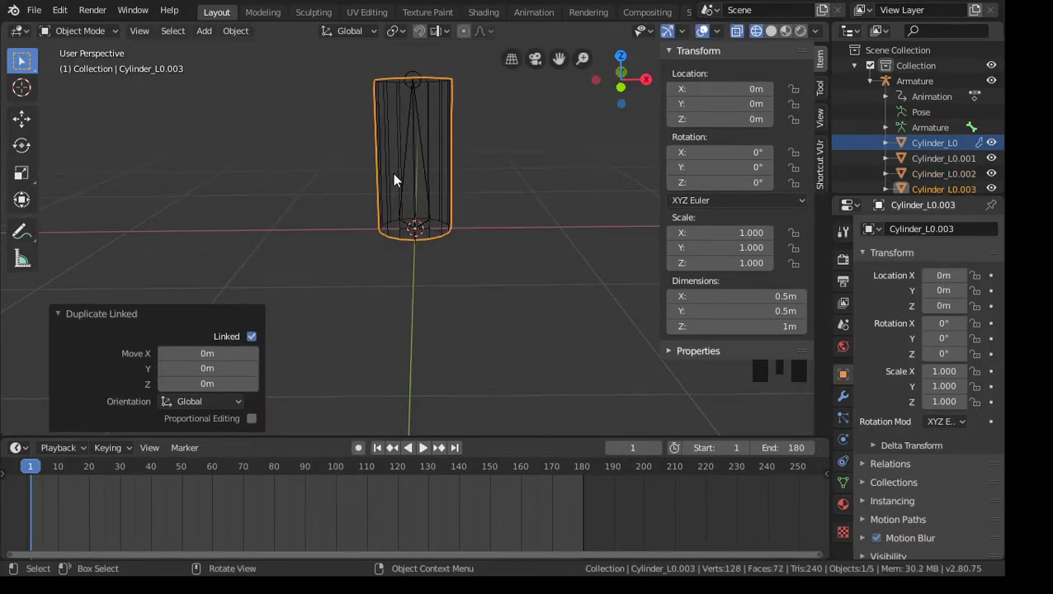
{"action": "scroll", "coordinate": [894, 135], "scroll_direction": "down", "scroll_amount": 4}
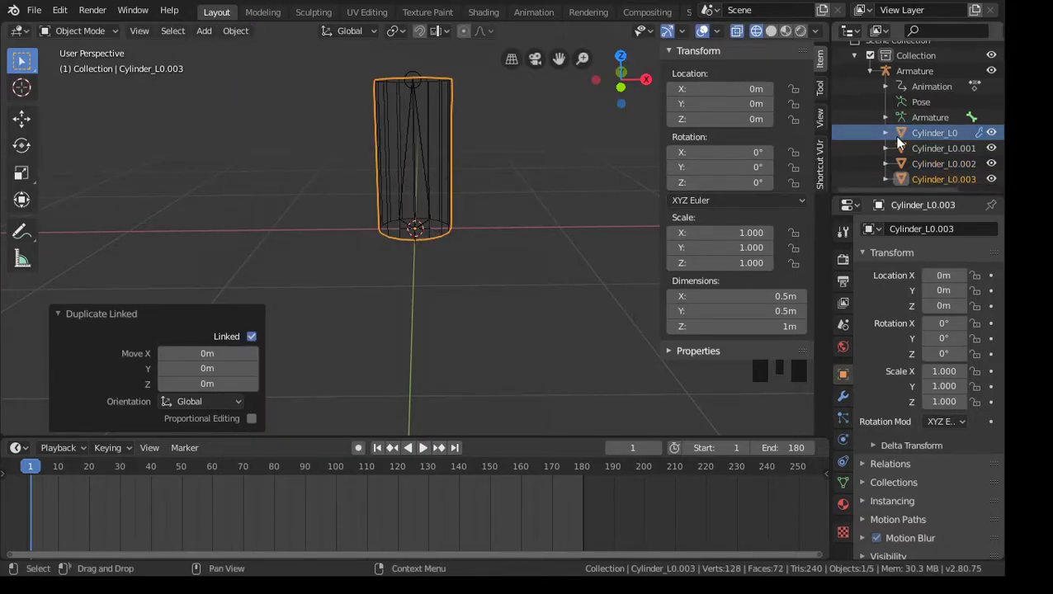
{"action": "left_click", "coordinate": [230, 33]}
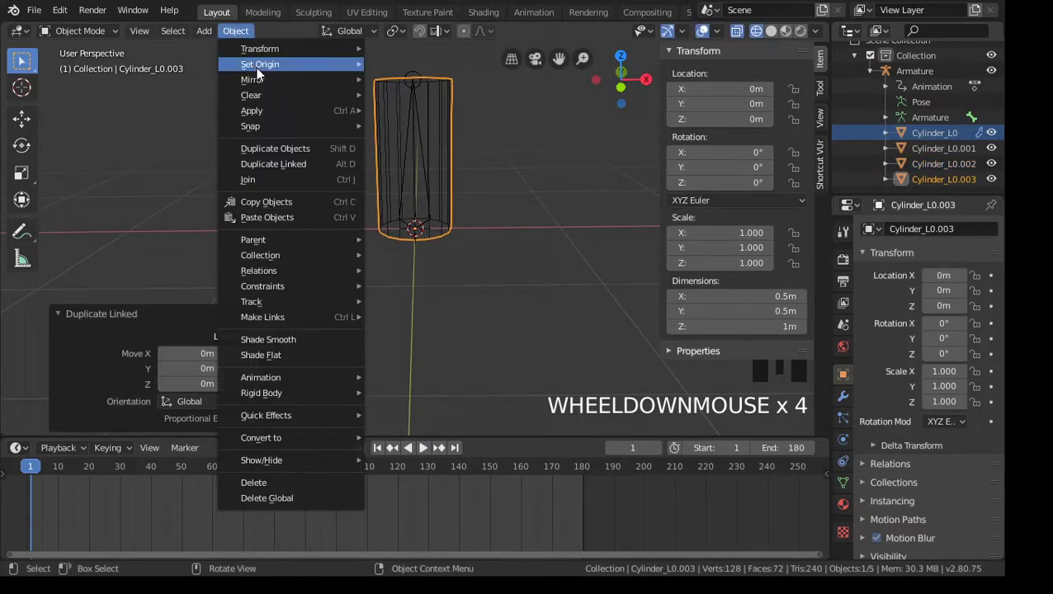
{"action": "left_click", "coordinate": [302, 164]}
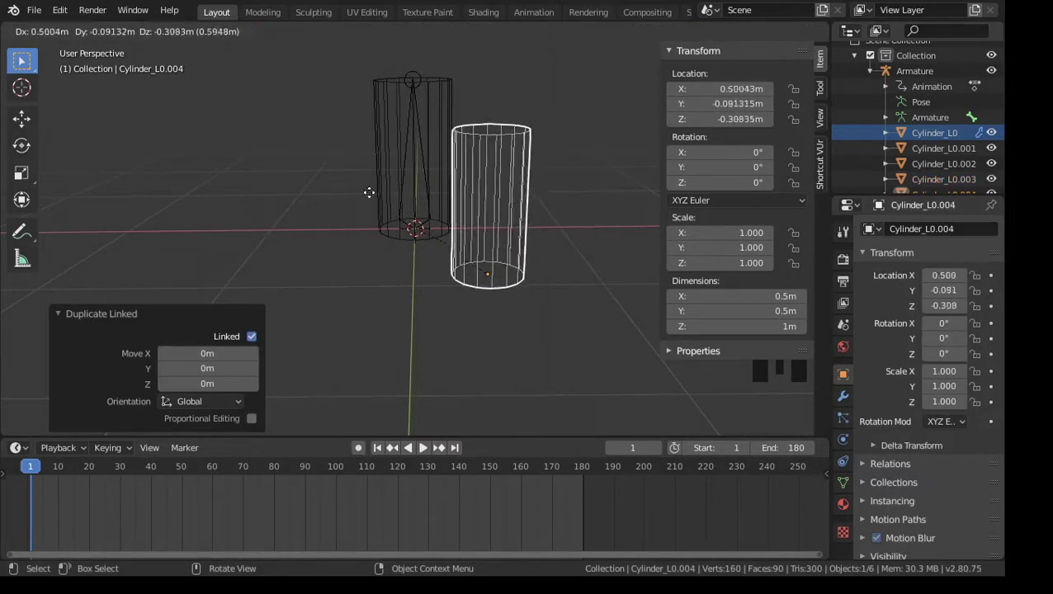
{"action": "key", "text": "Escape"}
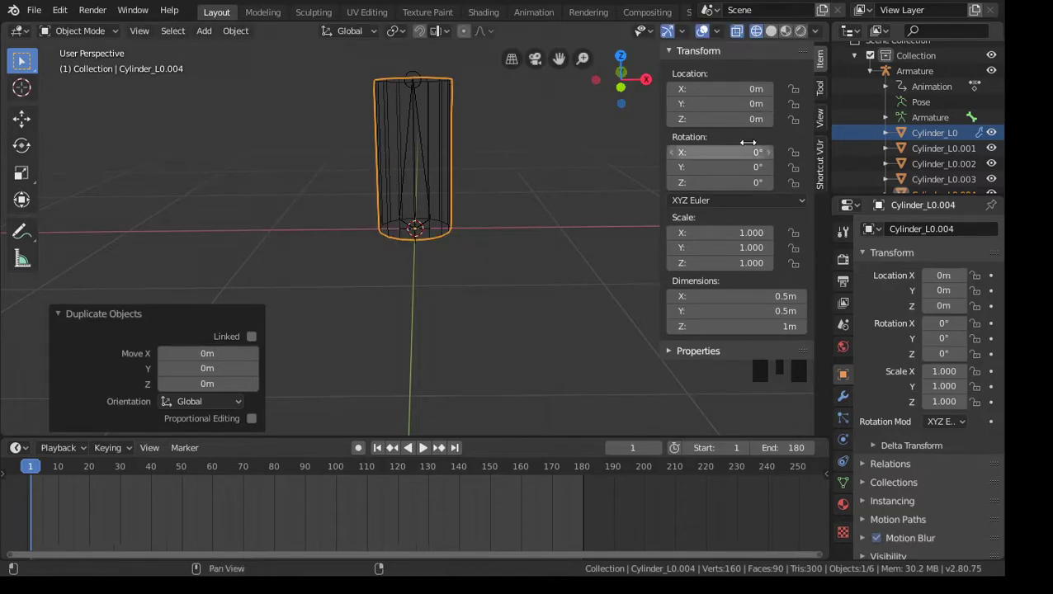
{"action": "scroll", "coordinate": [863, 131], "scroll_direction": "down", "scroll_amount": 1}
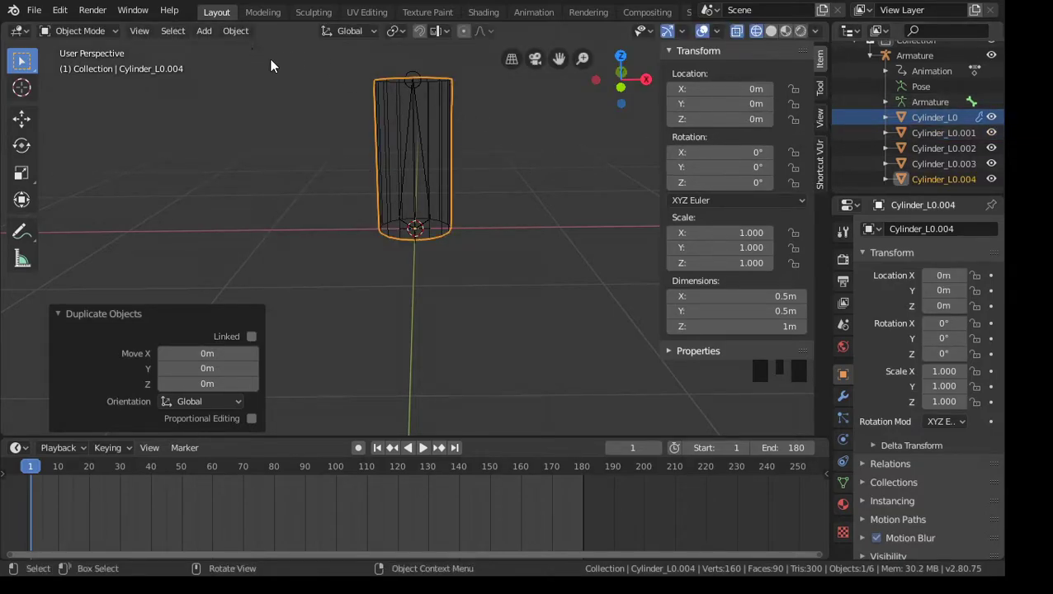
{"action": "key", "text": "ctrl+z"}
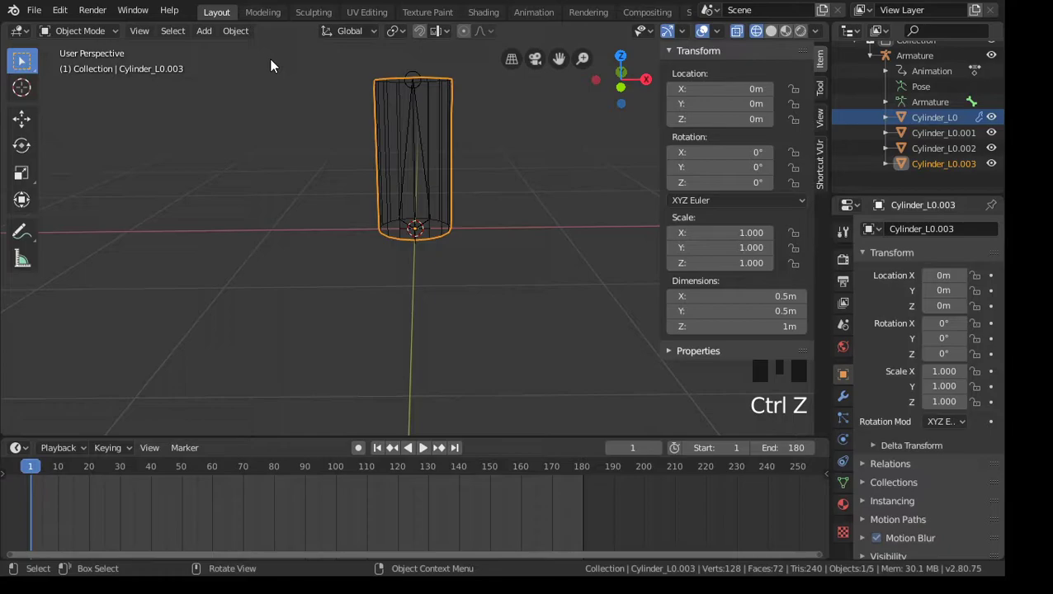
Step: Make a linked duplicate of Cylinder_L0.003, keeping it at the same location
{"action": "left_click", "coordinate": [236, 32]}
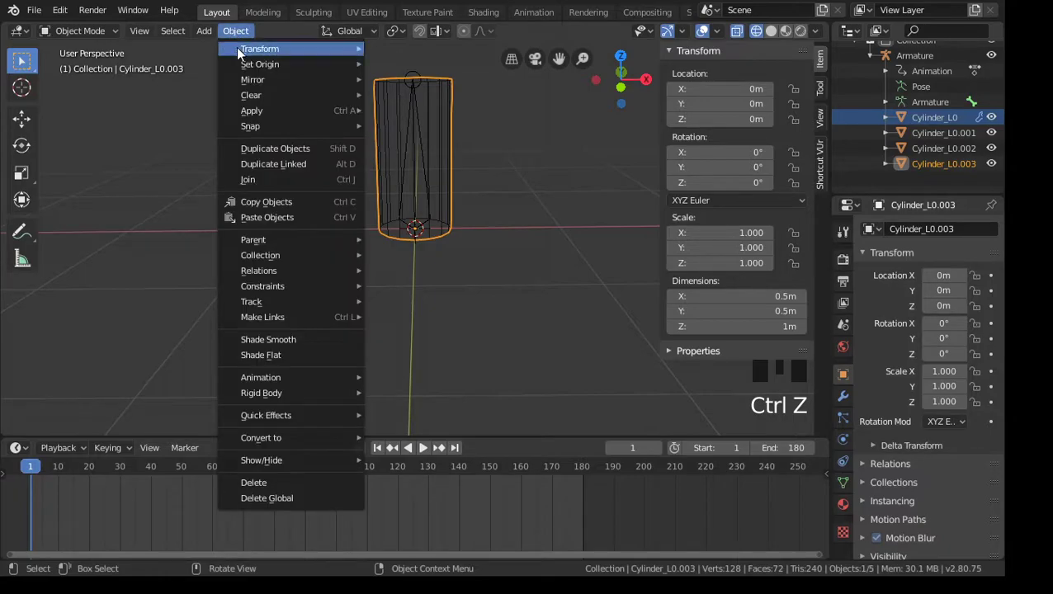
{"action": "left_click", "coordinate": [303, 168]}
{"action": "right_click", "coordinate": [445, 175]}
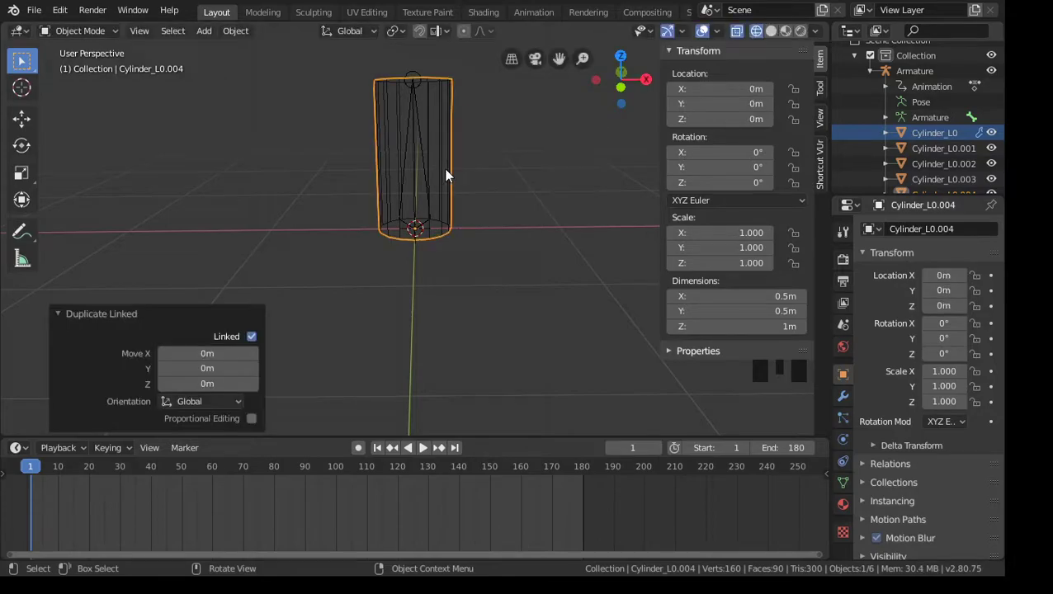
Step: Make a linked duplicate of Cylinder_L0.004, leaving it at the original's location
{"action": "left_click", "coordinate": [236, 32]}
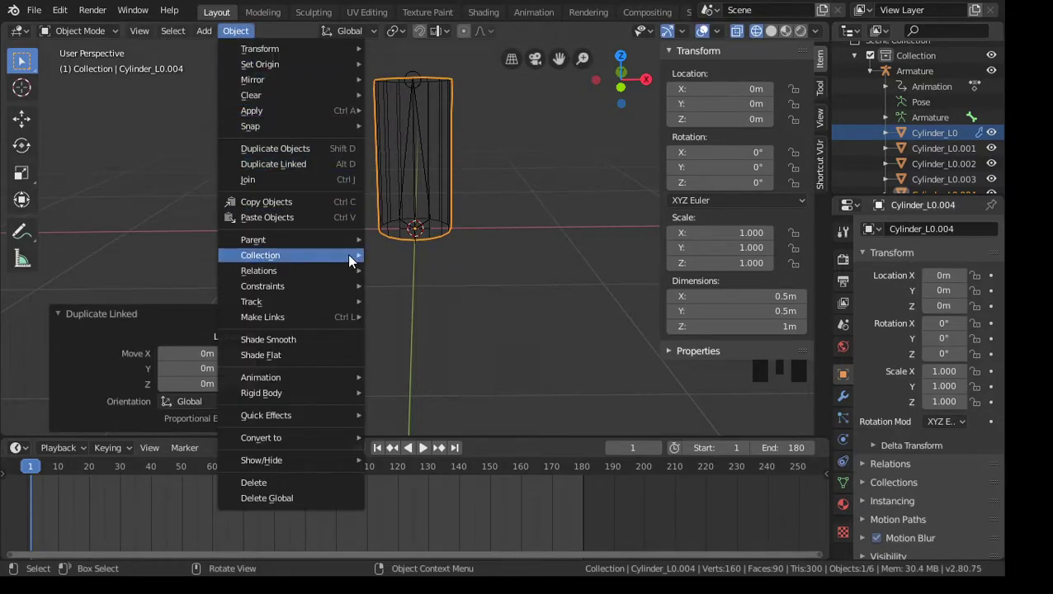
{"action": "left_click", "coordinate": [314, 167]}
{"action": "right_click", "coordinate": [495, 181]}
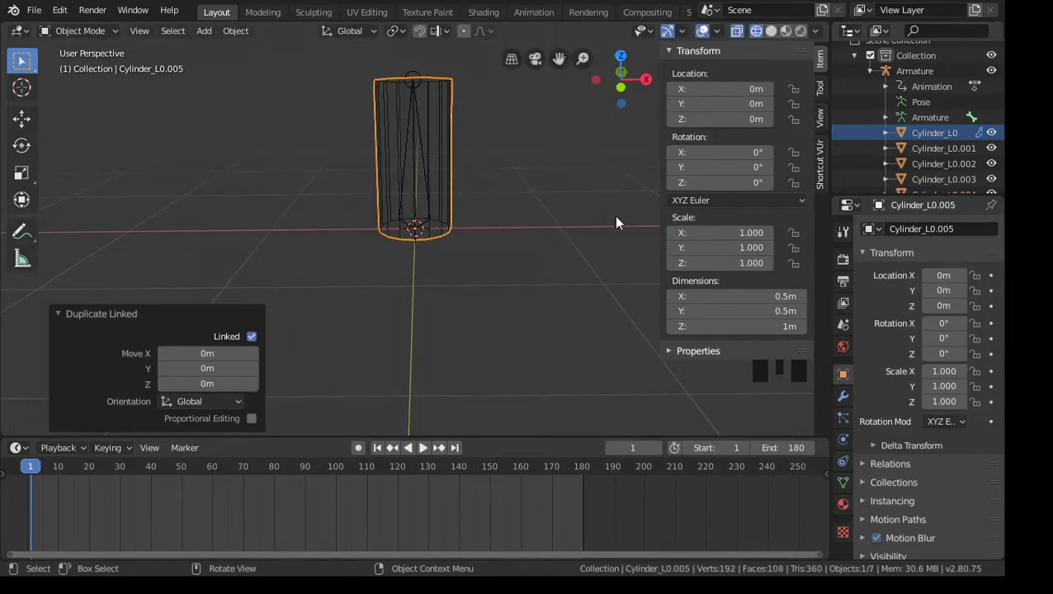
Step: Rename the linked duplicate Cylinder_L0.001 as Cylinder_L1 in the Outliner
{"action": "scroll", "coordinate": [955, 144], "scroll_direction": "down", "scroll_amount": 2}
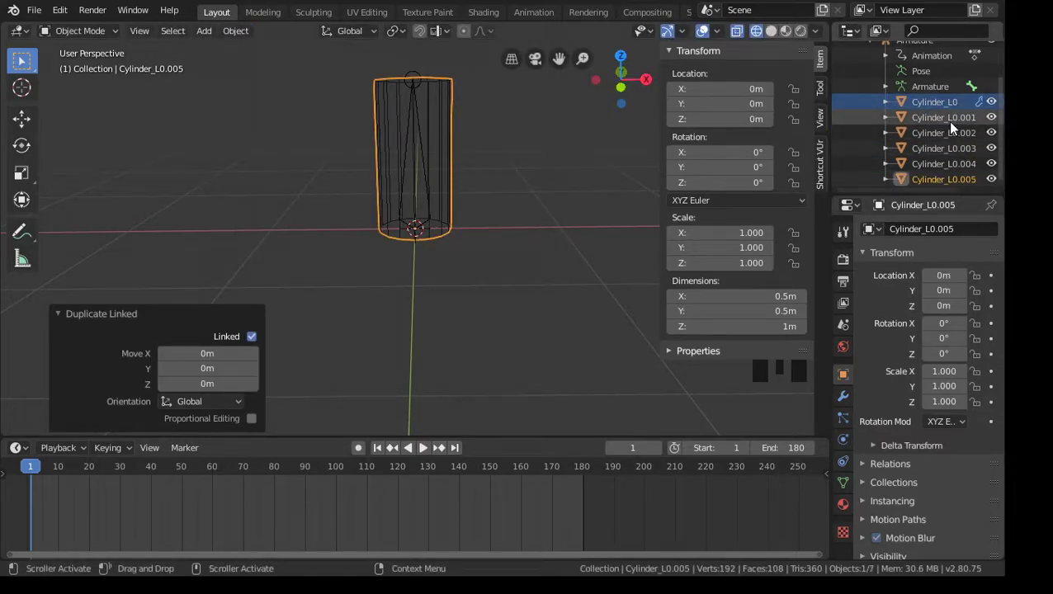
{"action": "double_click", "coordinate": [947, 118]}
{"action": "key", "text": "BackSpace"}
{"action": "left_click", "coordinate": [955, 117]}
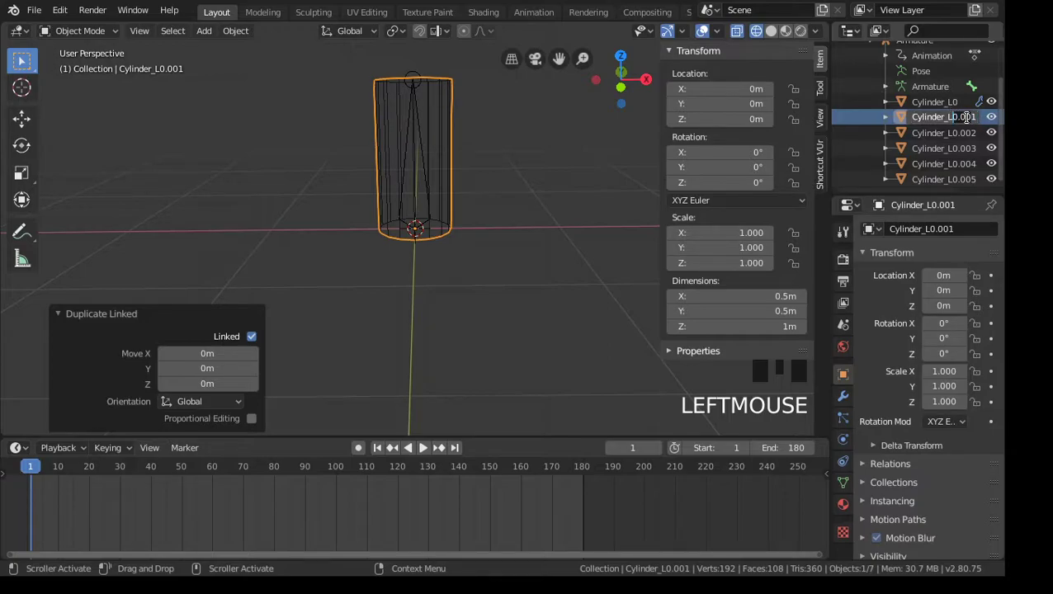
{"action": "key", "text": "Delete"}
{"action": "key", "text": "Delete"}
{"action": "key", "text": "Delete"}
{"action": "key", "text": "Delete"}
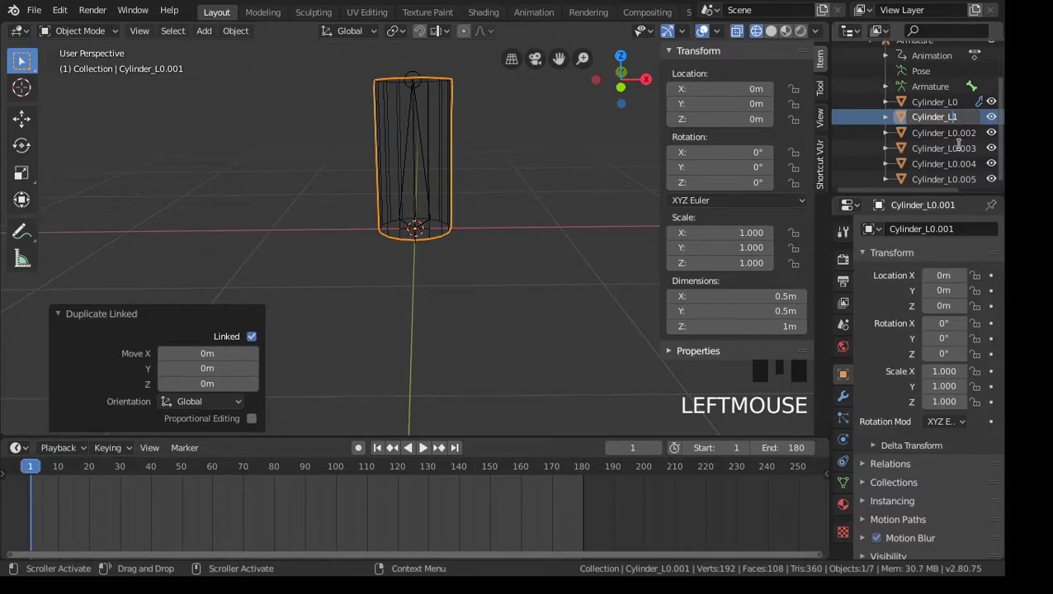
{"action": "key", "text": "Return"}
Step: Rename the linked duplicate Cylinder_L0.002 as Cylinder_L2
{"action": "double_click", "coordinate": [968, 117]}
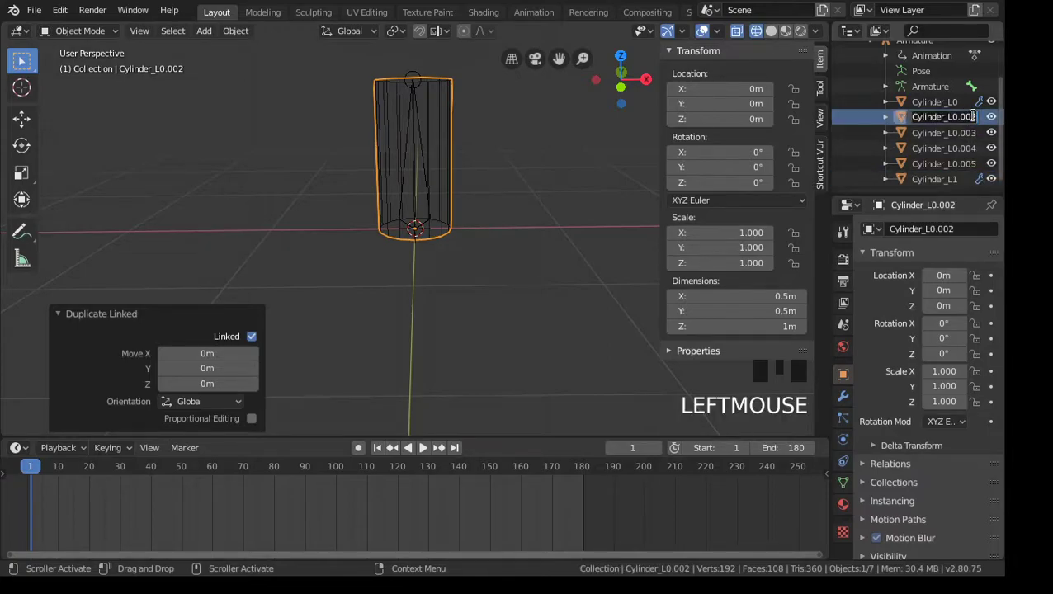
{"action": "left_click", "coordinate": [957, 116]}
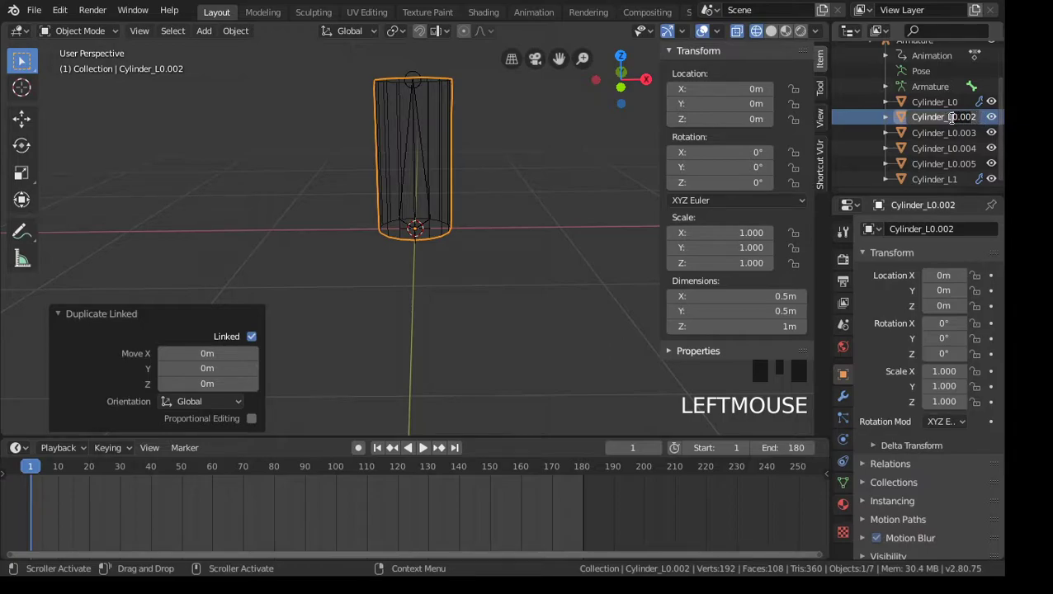
{"action": "key", "text": "Delete"}
{"action": "key", "text": "Delete"}
{"action": "key", "text": "Delete"}
{"action": "key", "text": "Delete"}
{"action": "key", "text": "Return"}
Step: Rename the linked duplicate Cylinder_L0.003 as Cylinder_L3
{"action": "double_click", "coordinate": [964, 117]}
{"action": "left_click", "coordinate": [952, 116]}
{"action": "key", "text": "Delete"}
{"action": "key", "text": "Delete"}
{"action": "key", "text": "Delete"}
{"action": "key", "text": "Delete"}
{"action": "key", "text": "Return"}
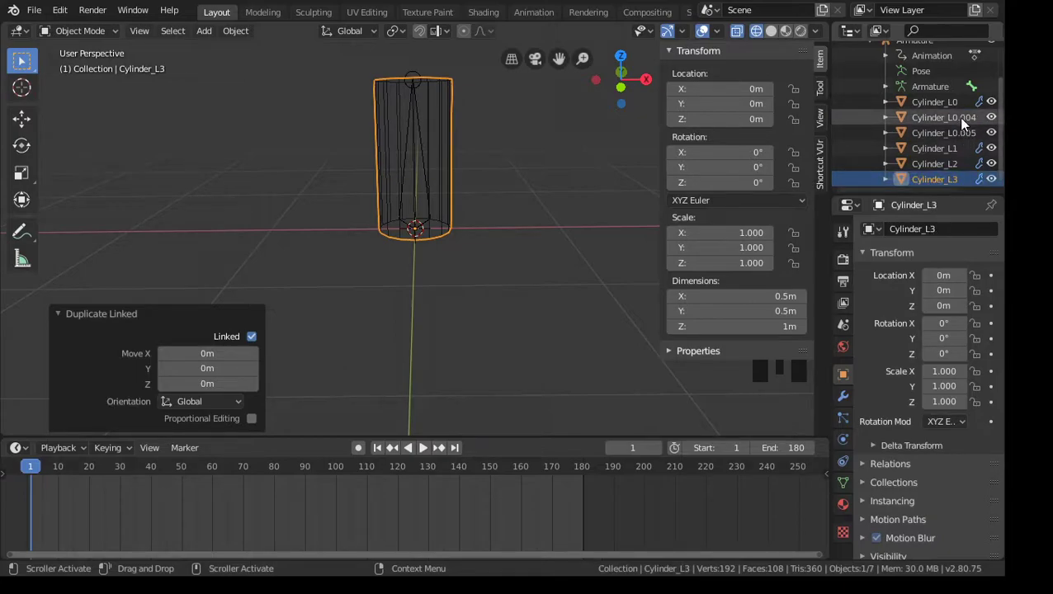
Step: Rename the linked duplicate Cylinder_L0.004 as Cylinder_L4
{"action": "left_click", "coordinate": [962, 120]}
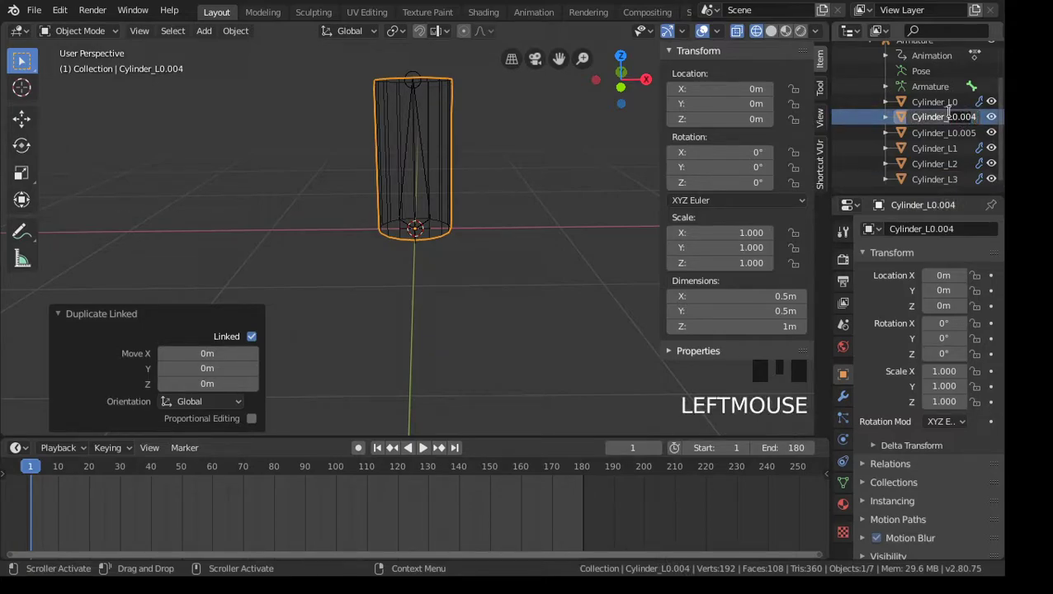
{"action": "key", "text": "Delete"}
{"action": "key", "text": "Delete"}
{"action": "key", "text": "Delete"}
{"action": "key", "text": "Delete"}
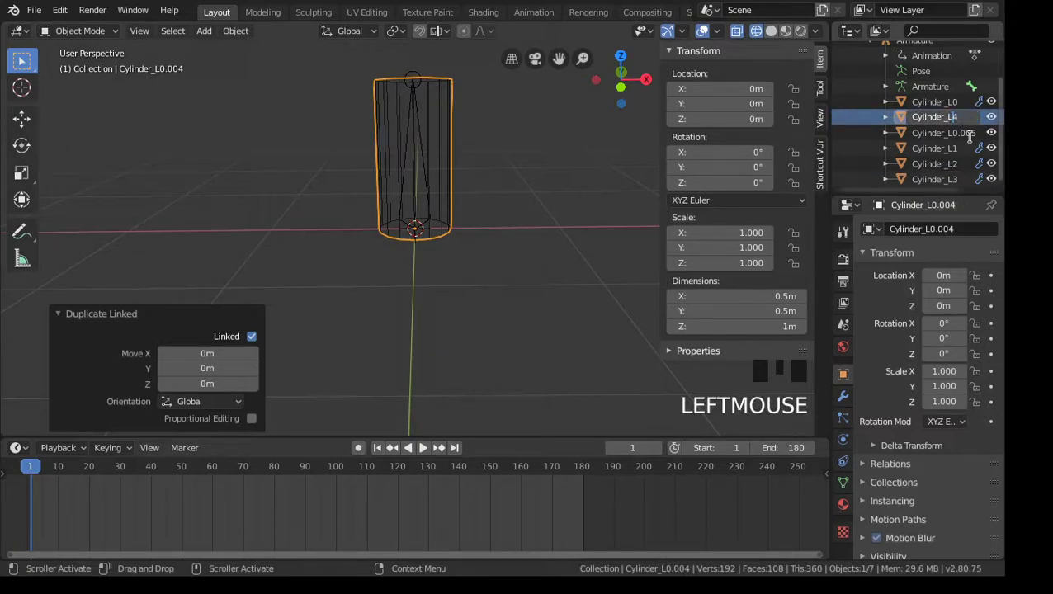
{"action": "key", "text": "Return"}
Step: Rename the linked duplicate Cylinder_L0.005 as Cylinder_L5
{"action": "left_click", "coordinate": [962, 117]}
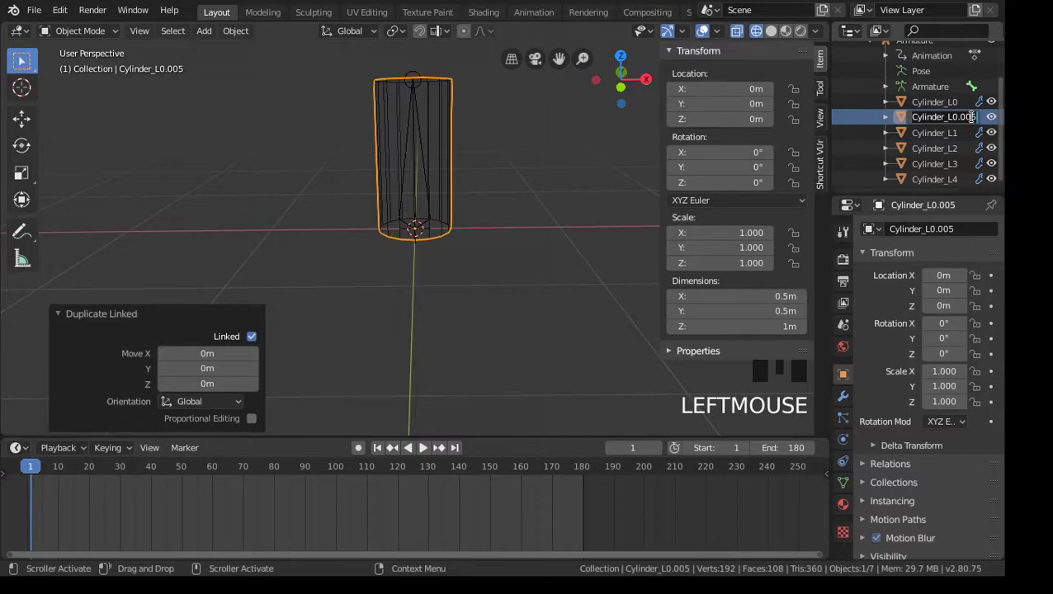
{"action": "double_click", "coordinate": [952, 116]}
{"action": "left_click", "coordinate": [952, 117]}
{"action": "key", "text": "Delete"}
{"action": "key", "text": "Delete"}
{"action": "key", "text": "Delete"}
{"action": "key", "text": "Delete"}
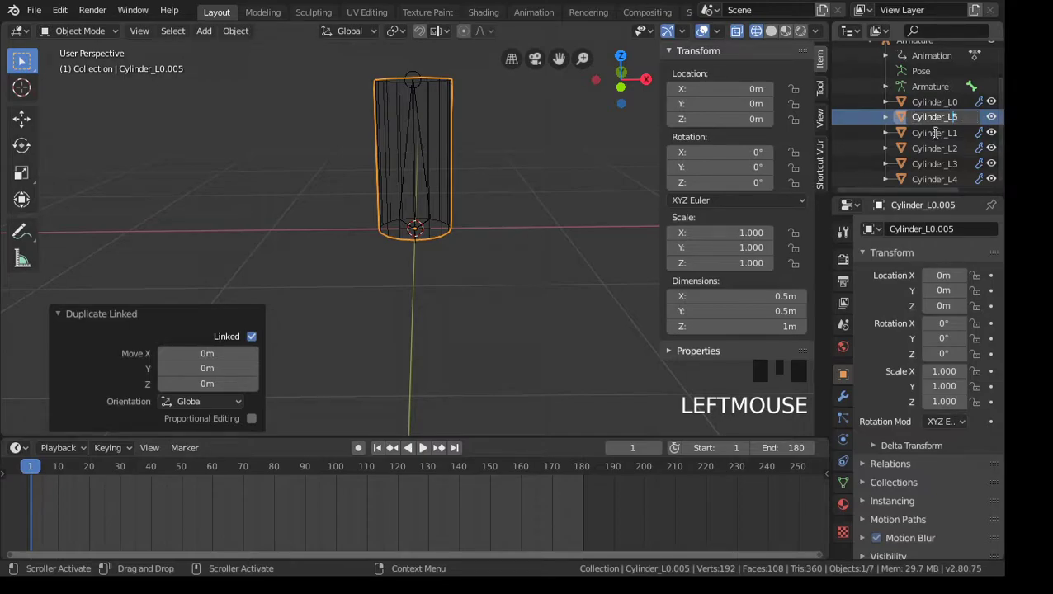
{"action": "key", "text": "Return"}
Step: Select Cylinder_L0 and Cylinder_L1 in turn and examine the overlapping cylinders around the bone from several angles
{"action": "left_click", "coordinate": [922, 107]}
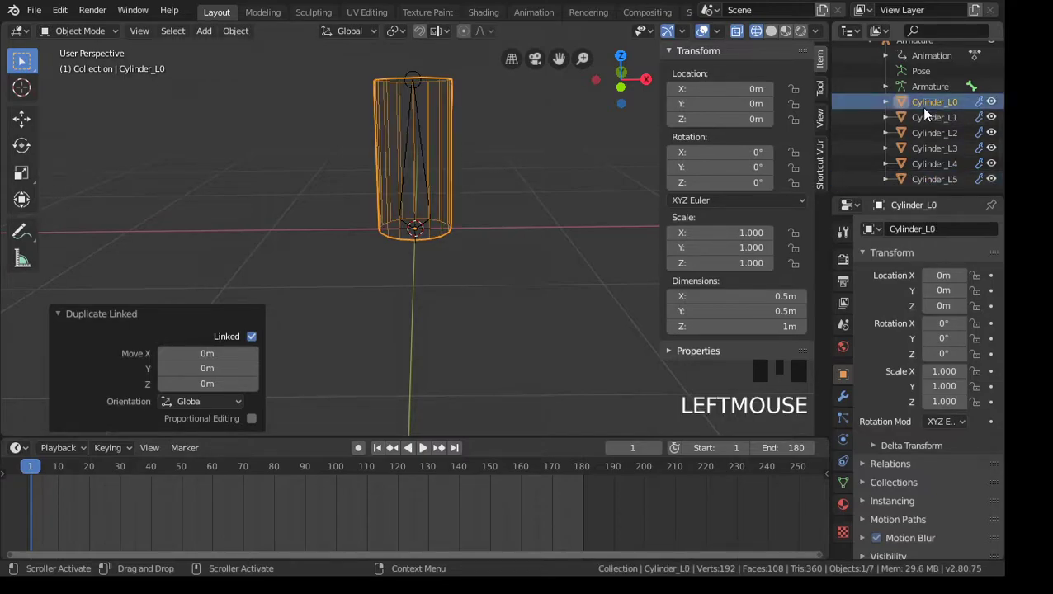
{"action": "left_click", "coordinate": [922, 123]}
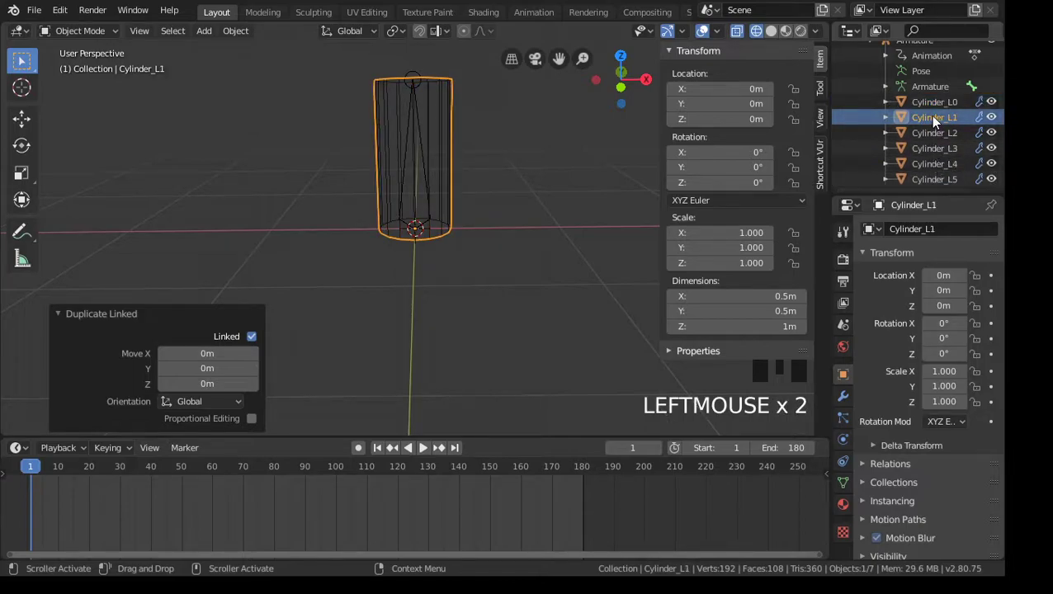
{"action": "middle_click_drag", "start_coordinate": [394, 201], "coordinate": [396, 246]}
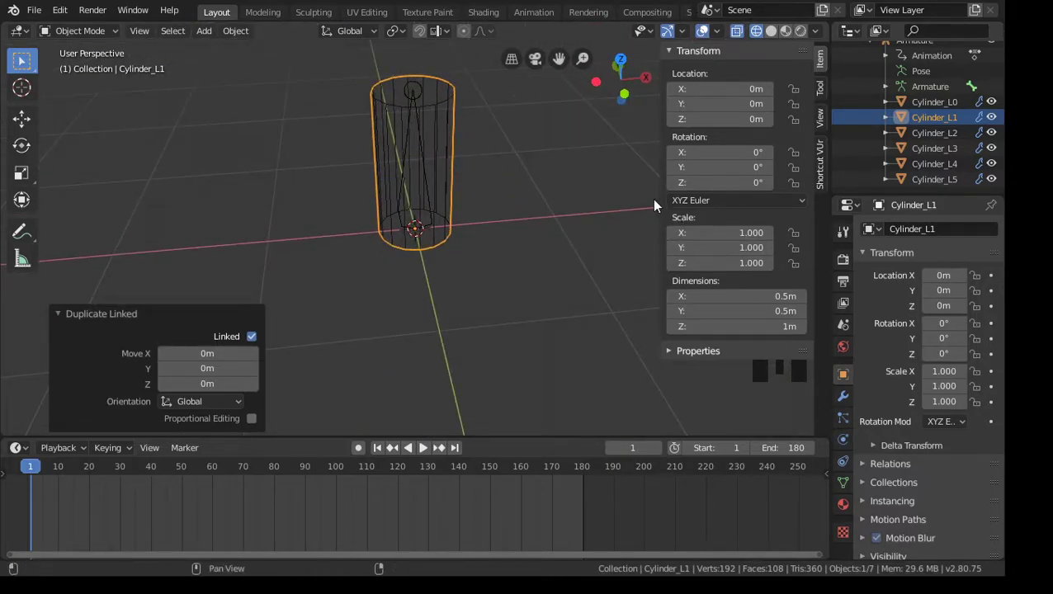
{"action": "mouse_move", "coordinate": [579, 275]}
{"action": "middle_mouse_down"}
{"action": "mouse_move", "coordinate": [545, 277]}
{"action": "mouse_move", "coordinate": [560, 276]}
{"action": "middle_mouse_up"}
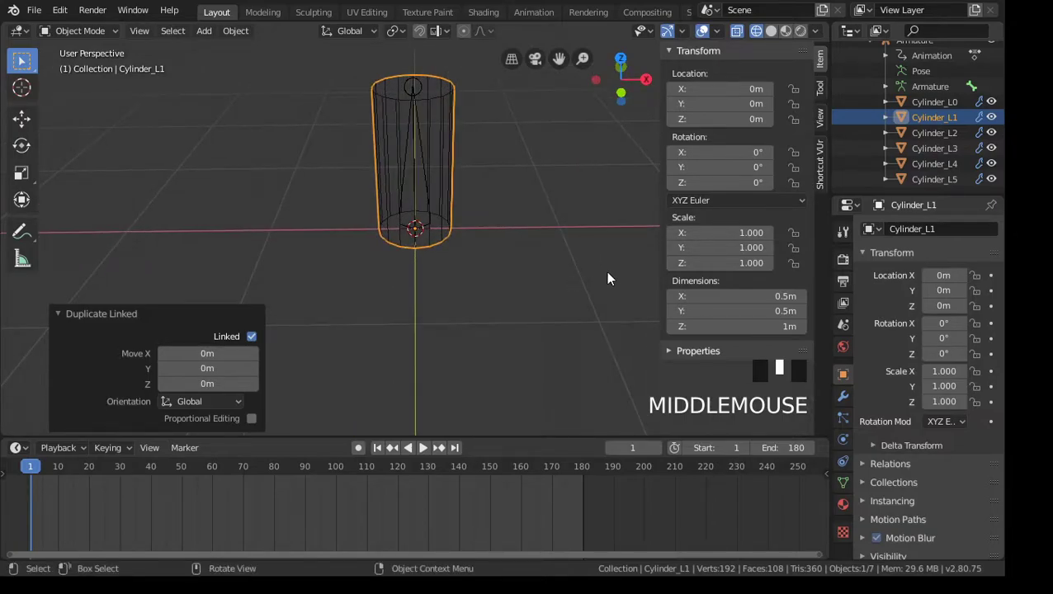
{"action": "middle_click_drag", "start_coordinate": [463, 238], "coordinate": [472, 258]}
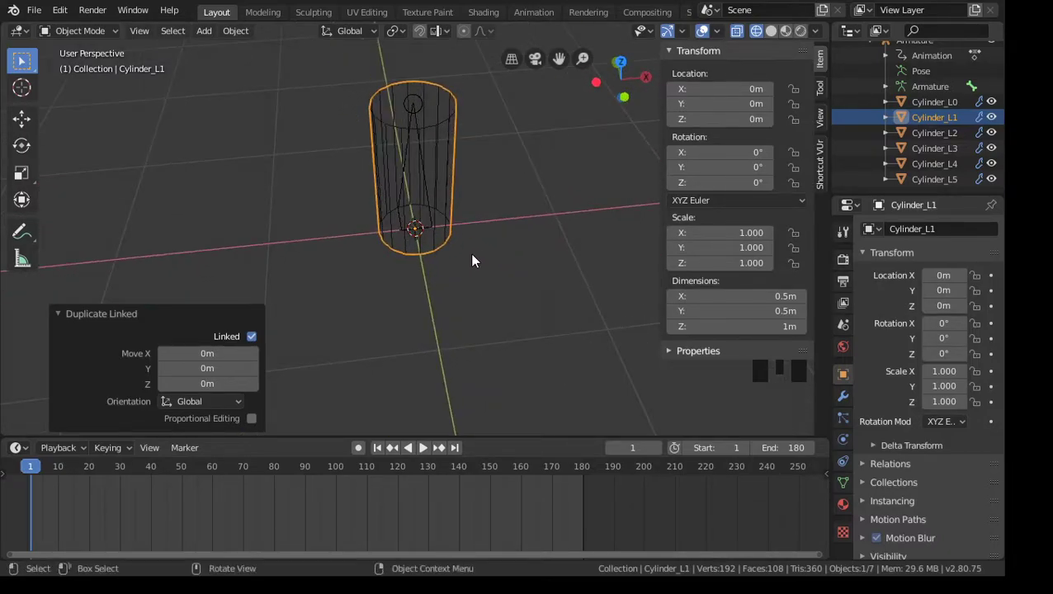
{"action": "left_click", "coordinate": [937, 103]}
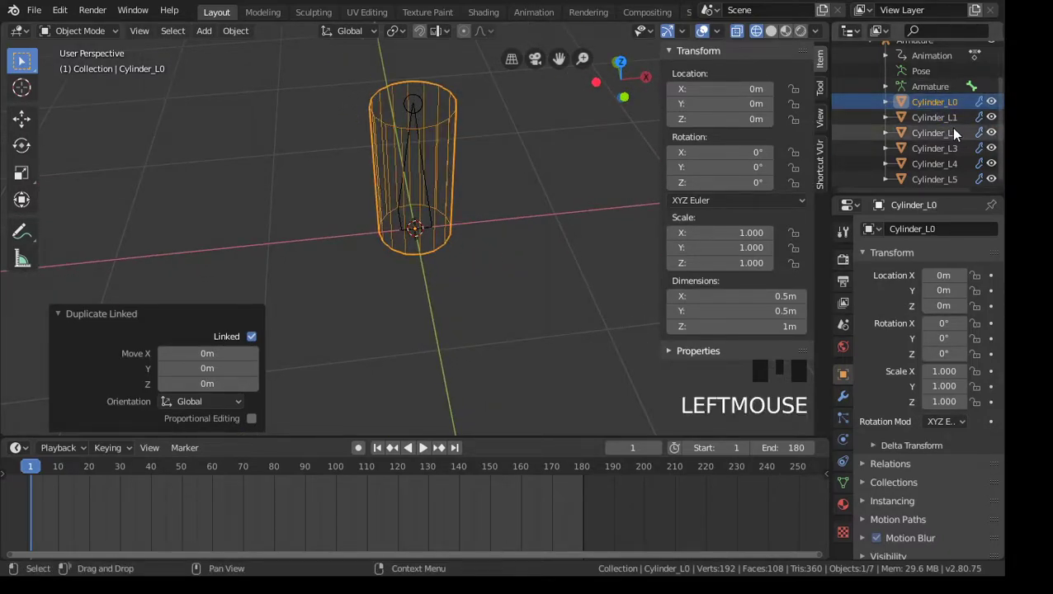
{"action": "middle_click_drag", "start_coordinate": [497, 328], "coordinate": [357, 283]}
{"action": "middle_click_drag", "start_coordinate": [327, 235], "coordinate": [355, 231]}
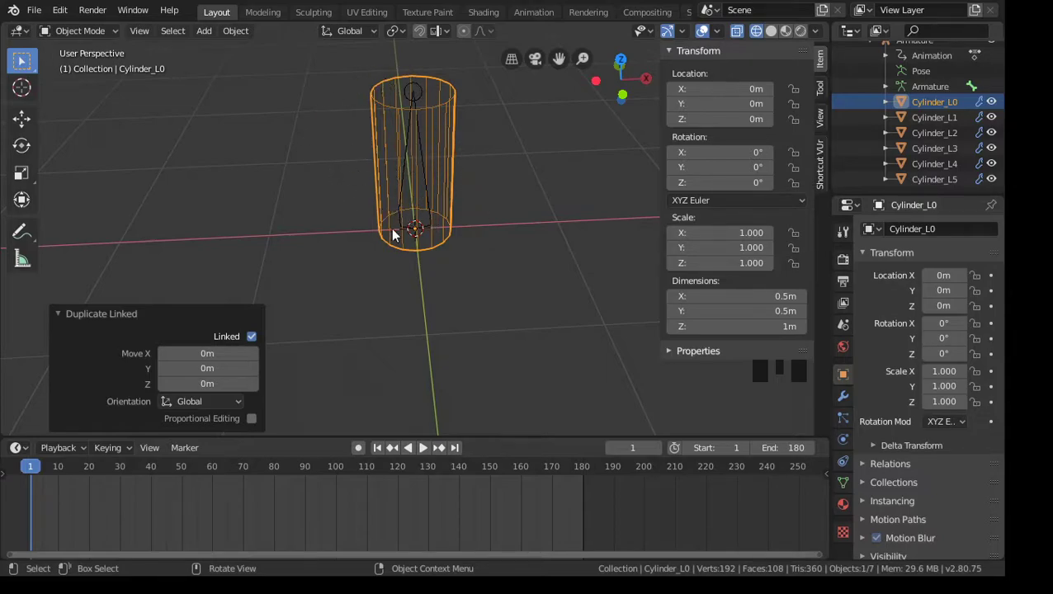
{"action": "middle_click_drag", "start_coordinate": [399, 229], "coordinate": [467, 191]}
{"action": "middle_click_drag", "start_coordinate": [339, 221], "coordinate": [513, 235]}
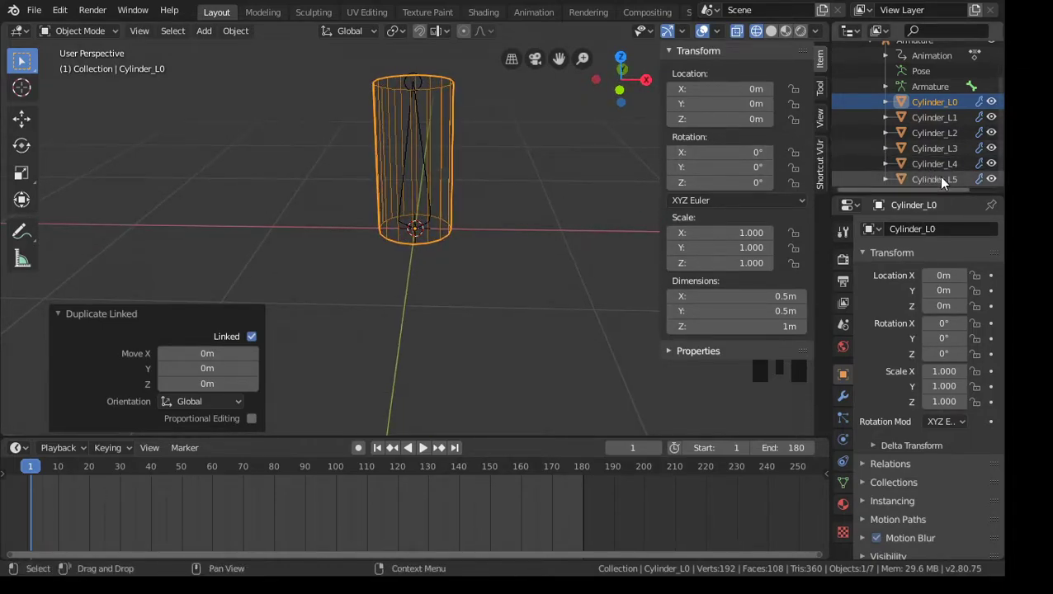
{"action": "middle_click_drag", "start_coordinate": [503, 216], "coordinate": [488, 219]}
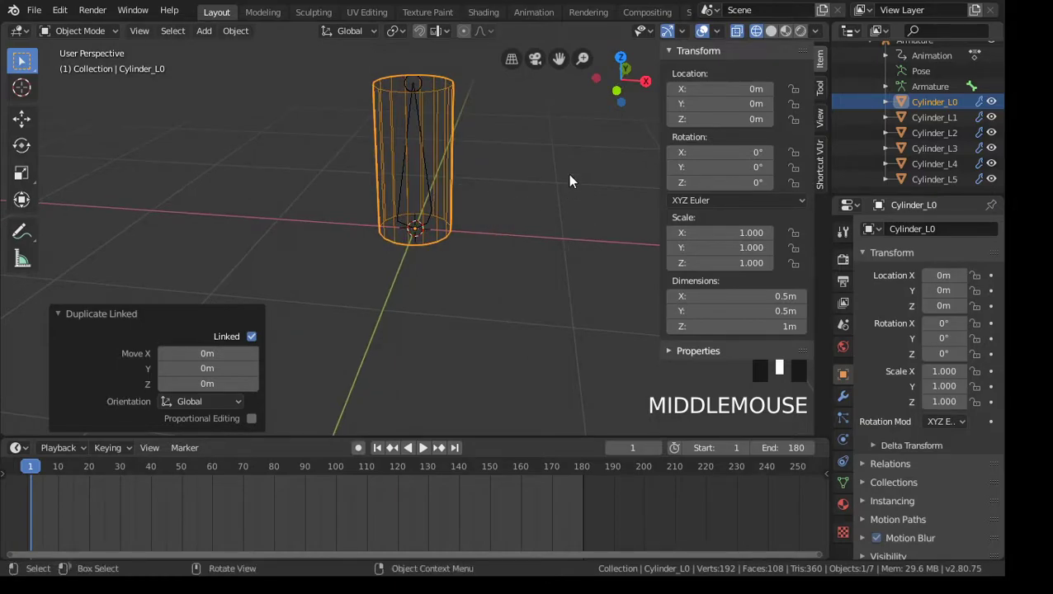
{"action": "middle_click_drag", "start_coordinate": [402, 256], "coordinate": [460, 255]}
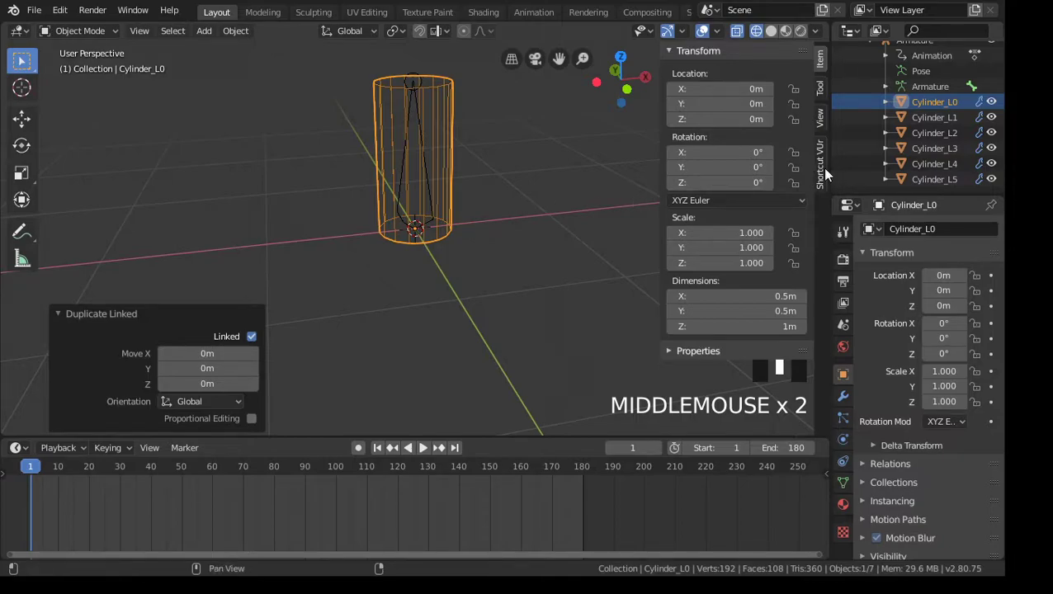
Step: Select the Armature object and rotate it -90° about the global X axis
{"action": "scroll", "coordinate": [901, 93], "scroll_direction": "up", "scroll_amount": 2}
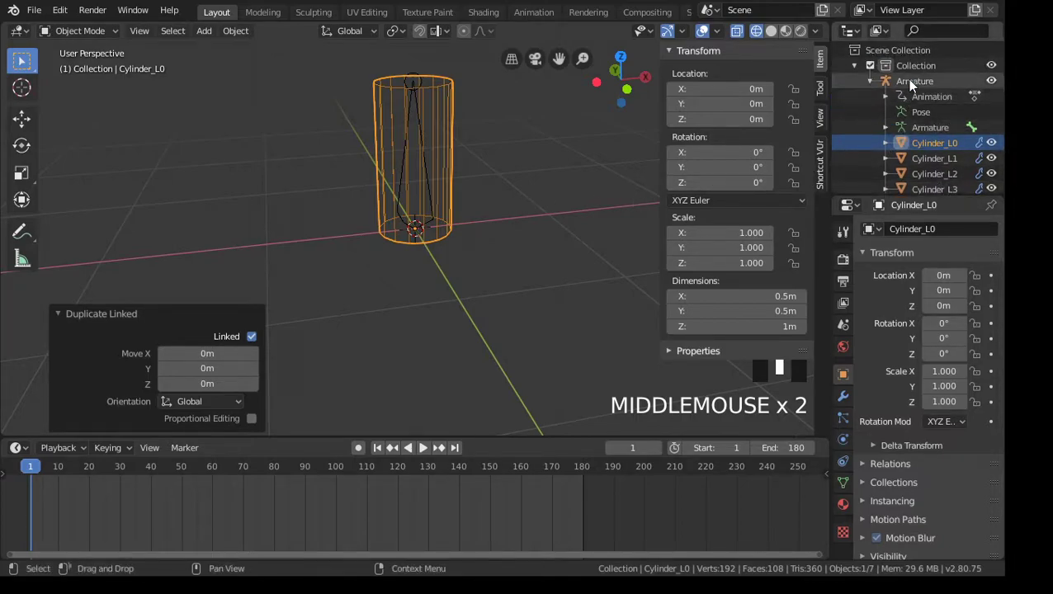
{"action": "left_click", "coordinate": [909, 82]}
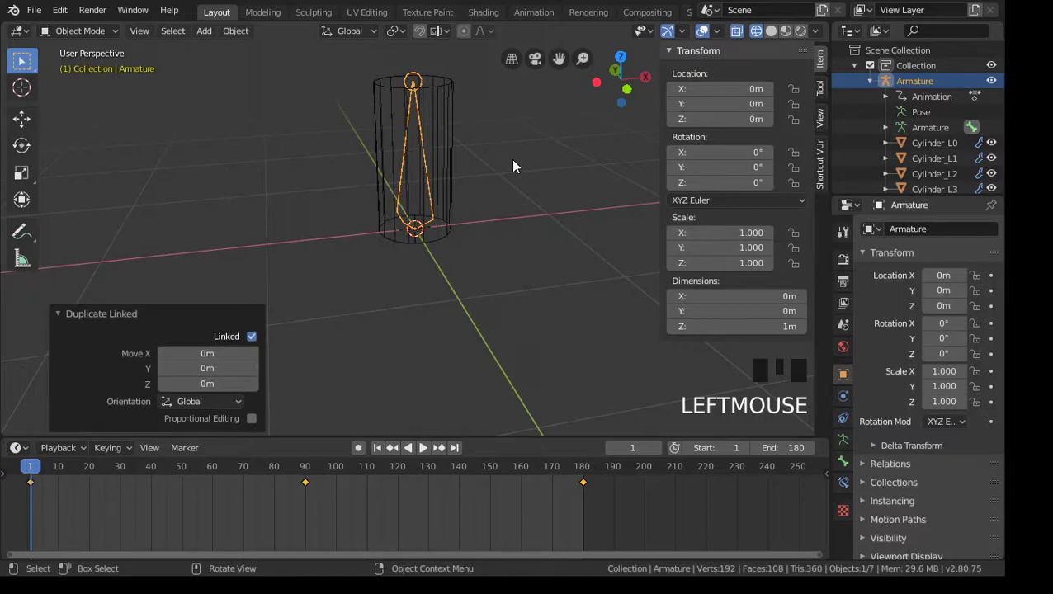
{"action": "key", "text": "r"}
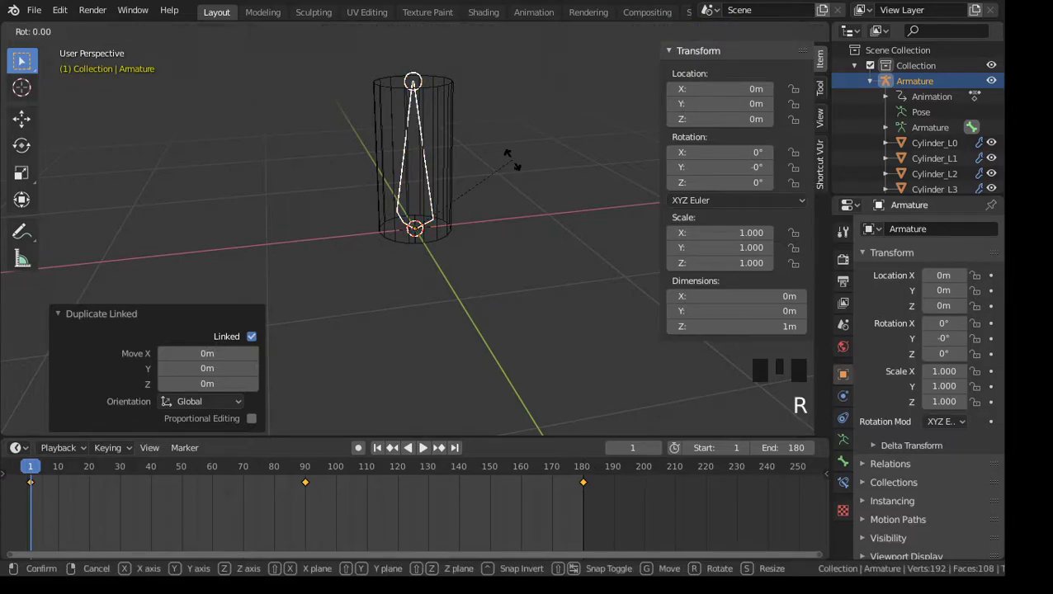
{"action": "type", "text": "x"}
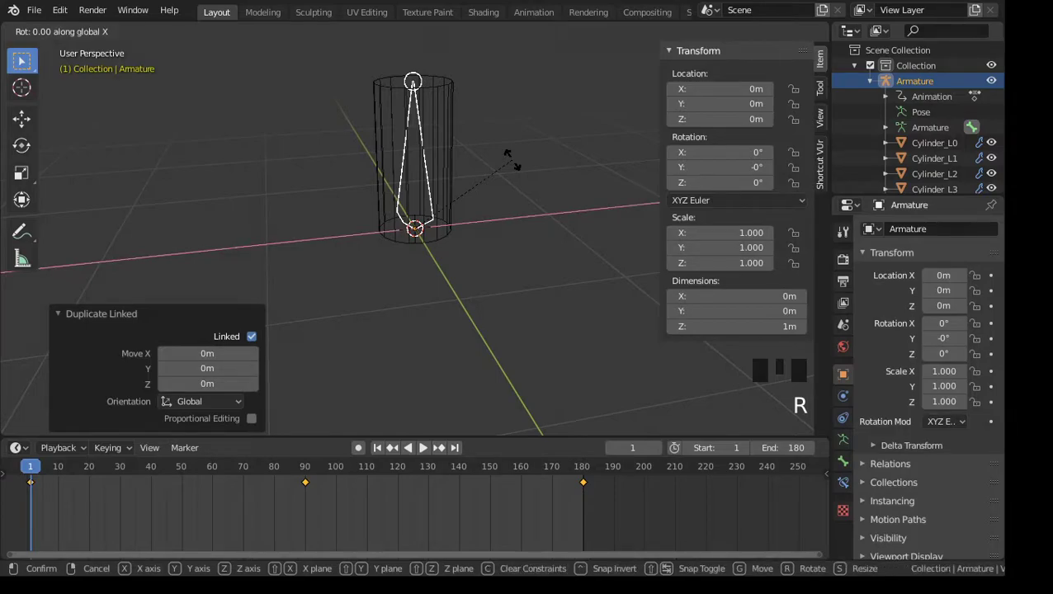
{"action": "type", "text": "-90"}
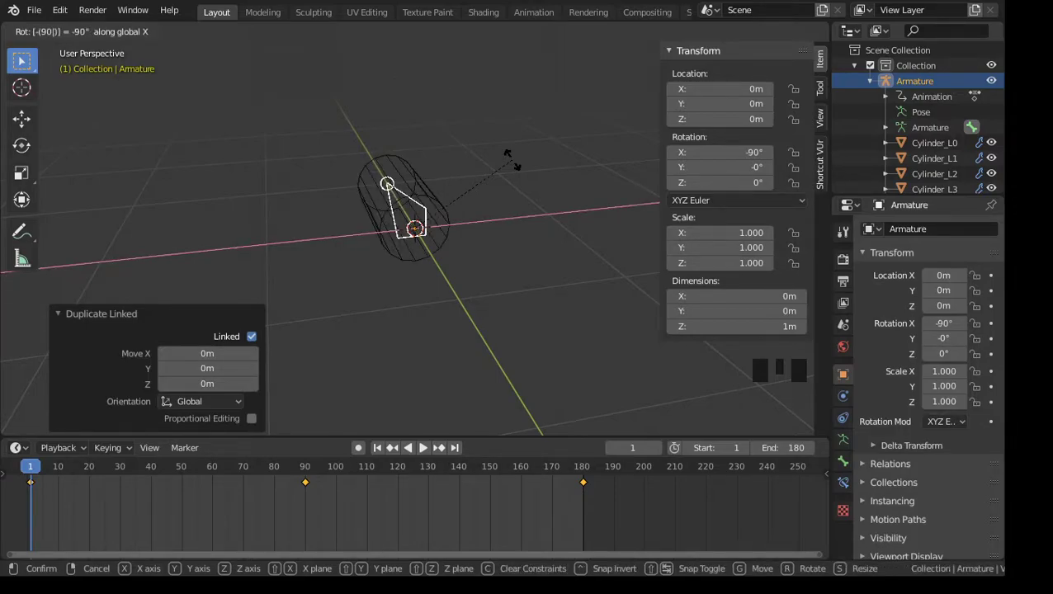
{"action": "key", "text": "Return"}
Step: Compare the object transforms of Cylinder_L0 with those of the rotated Armature, ending with the Armature active
{"action": "middle_click_drag", "start_coordinate": [513, 166], "coordinate": [581, 244]}
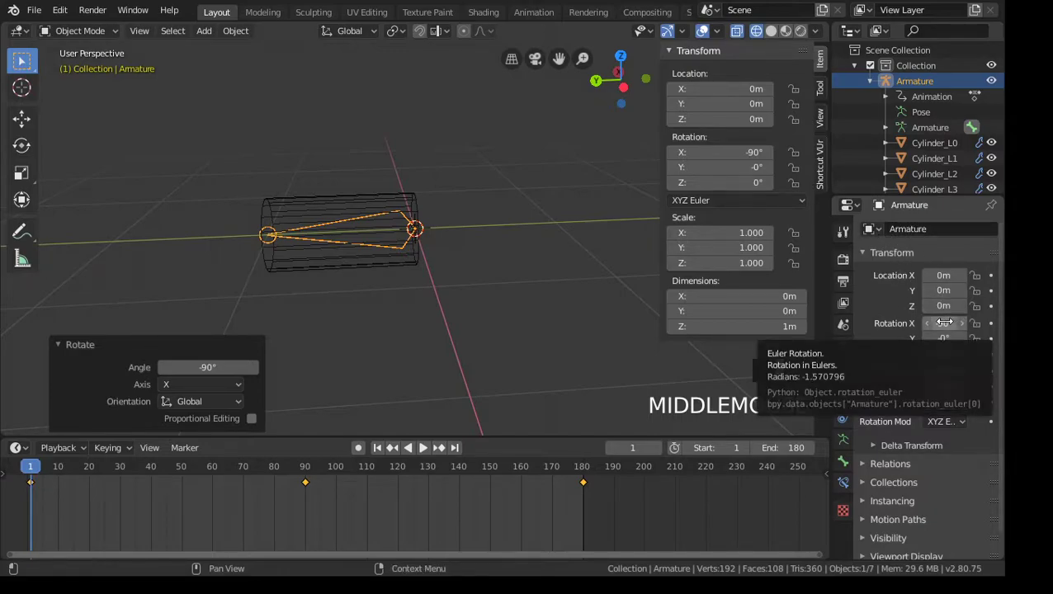
{"action": "left_click", "coordinate": [871, 229]}
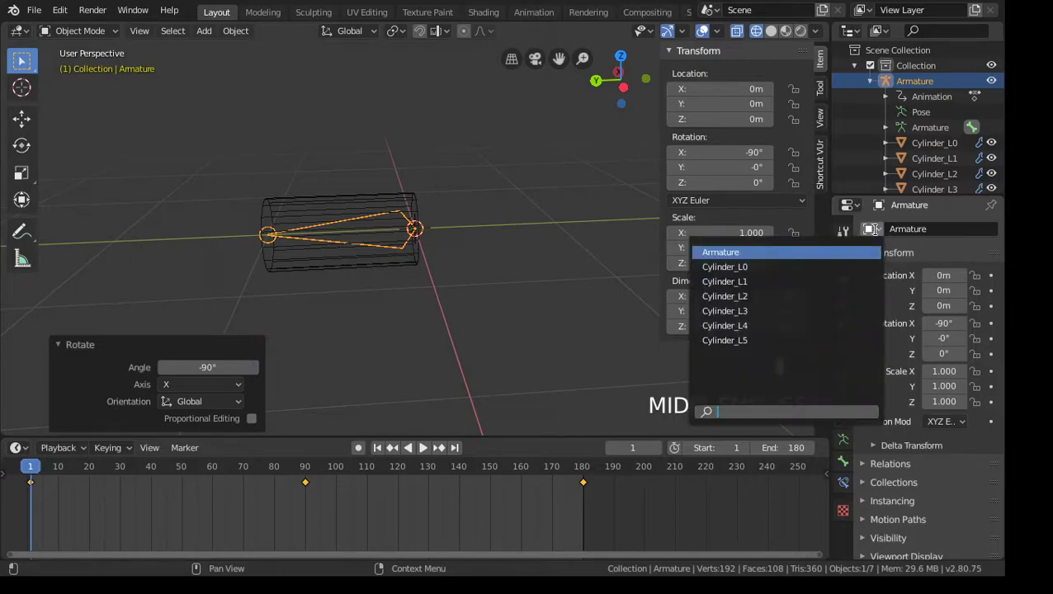
{"action": "left_click", "coordinate": [835, 267]}
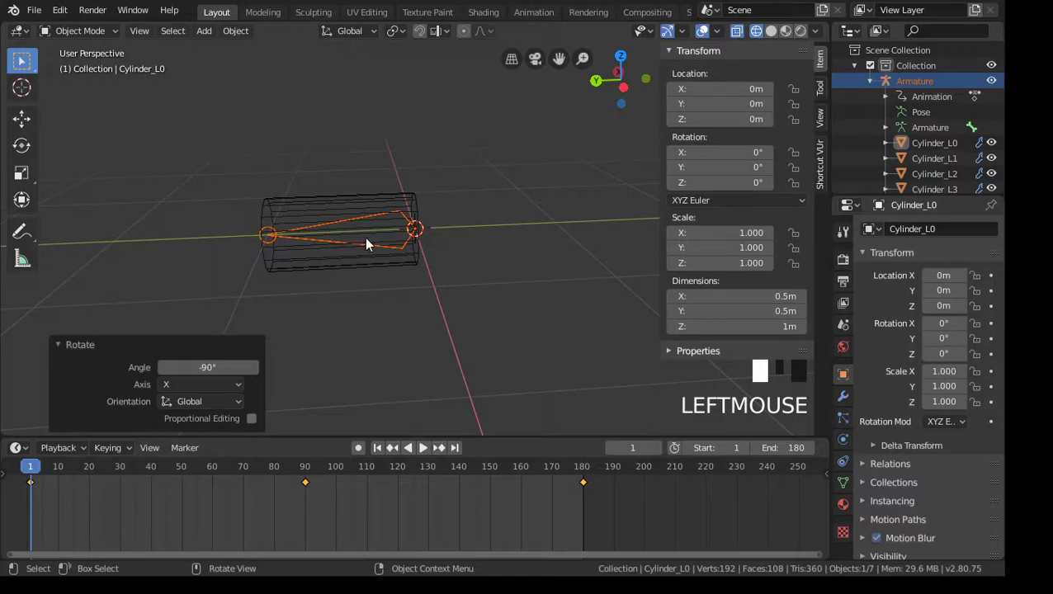
{"action": "left_click", "coordinate": [871, 229]}
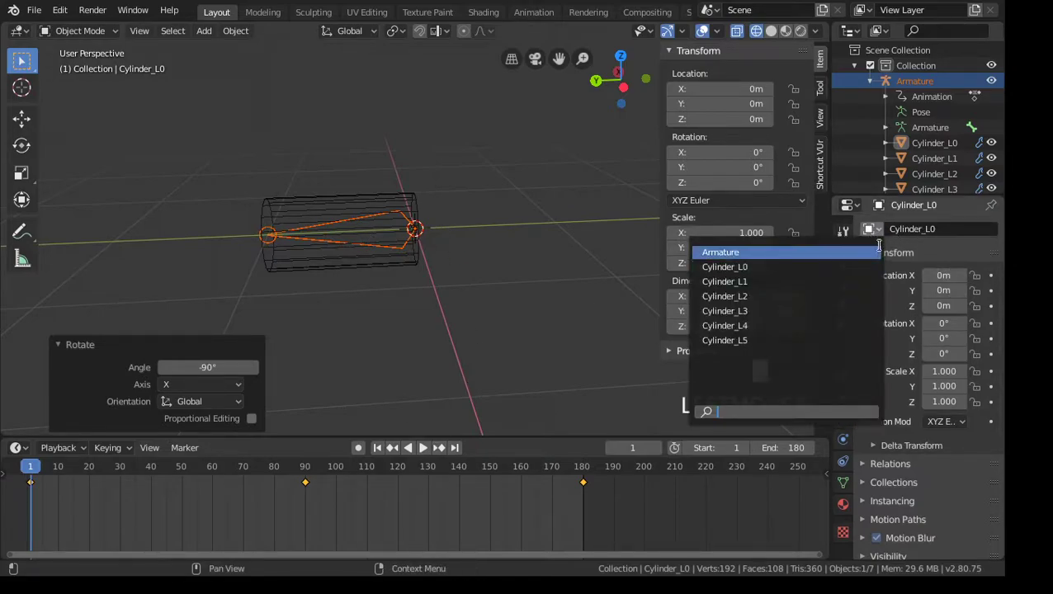
{"action": "left_click", "coordinate": [817, 256]}
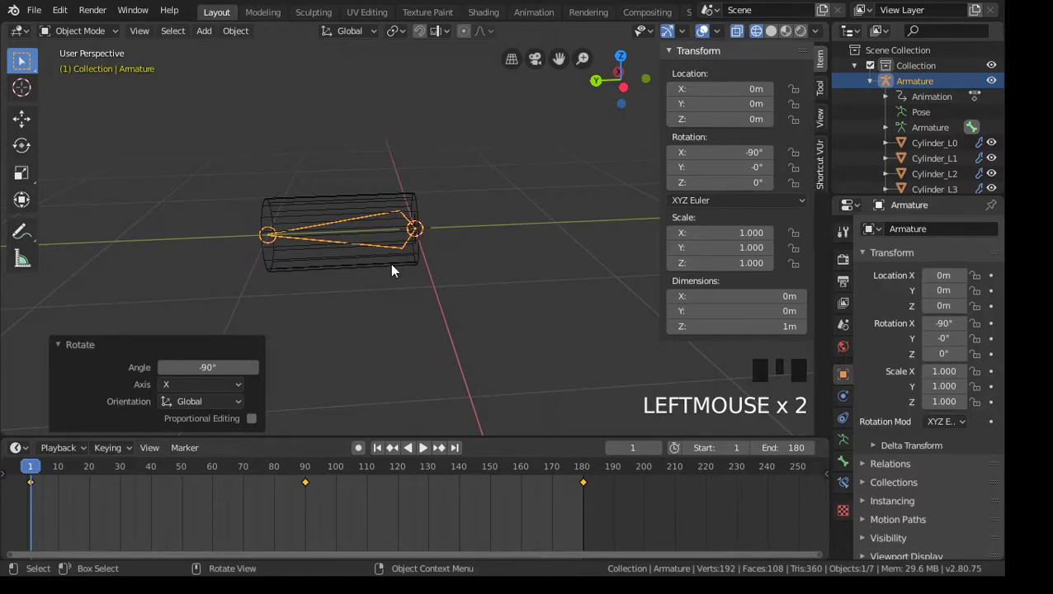
Step: Add a cylinder mesh at the world origin
{"action": "scroll", "coordinate": [979, 113], "scroll_direction": "down", "scroll_amount": 2}
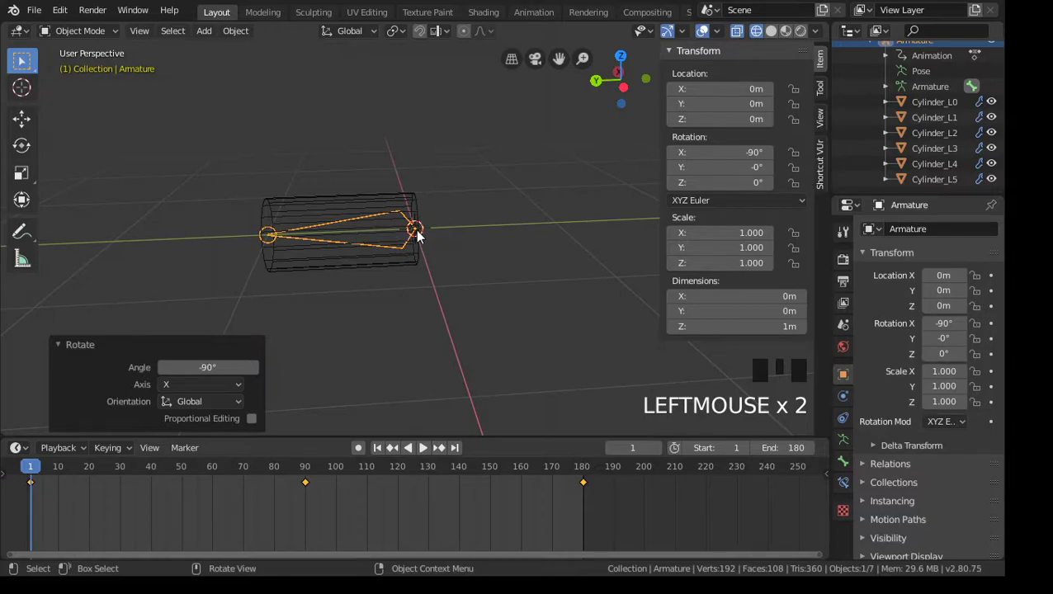
{"action": "left_click", "coordinate": [211, 37]}
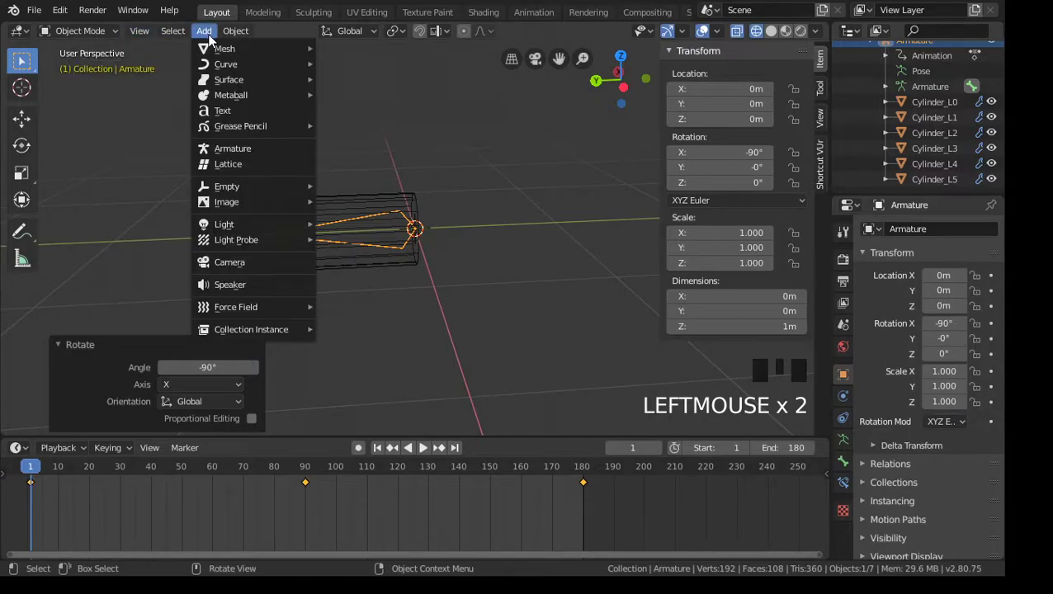
{"action": "mouse_move", "coordinate": [233, 52]}
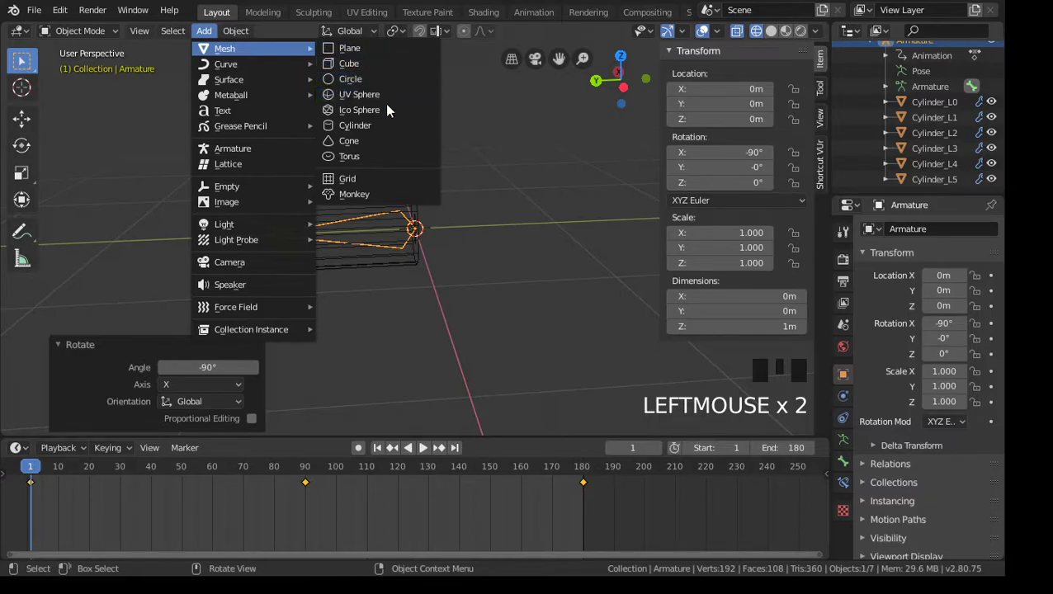
{"action": "left_click", "coordinate": [383, 131]}
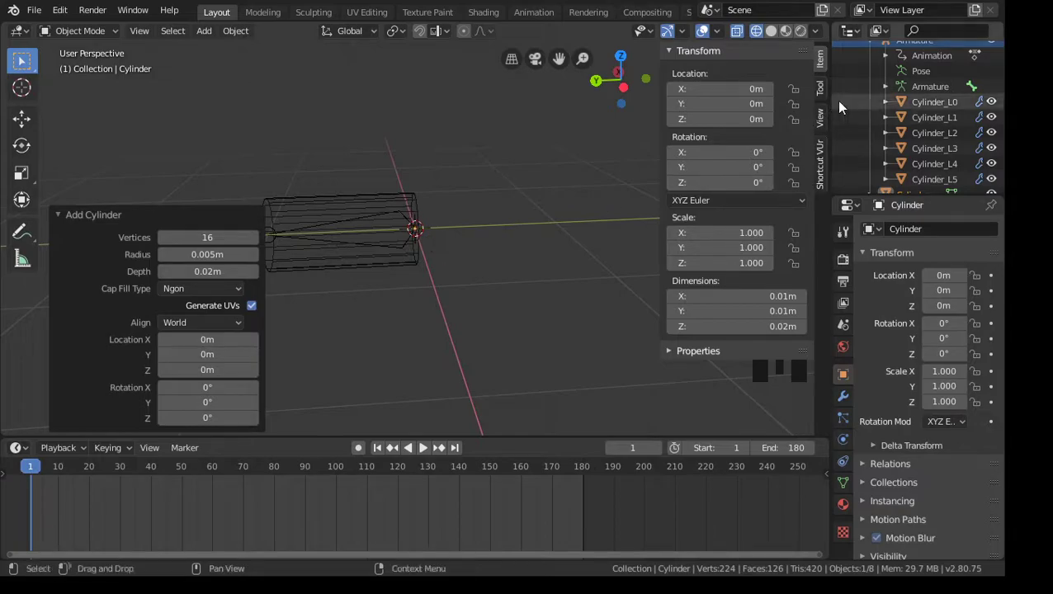
Step: Rename the newly added cylinder as Hitcheck_01
{"action": "scroll", "coordinate": [904, 126], "scroll_direction": "down", "scroll_amount": 1}
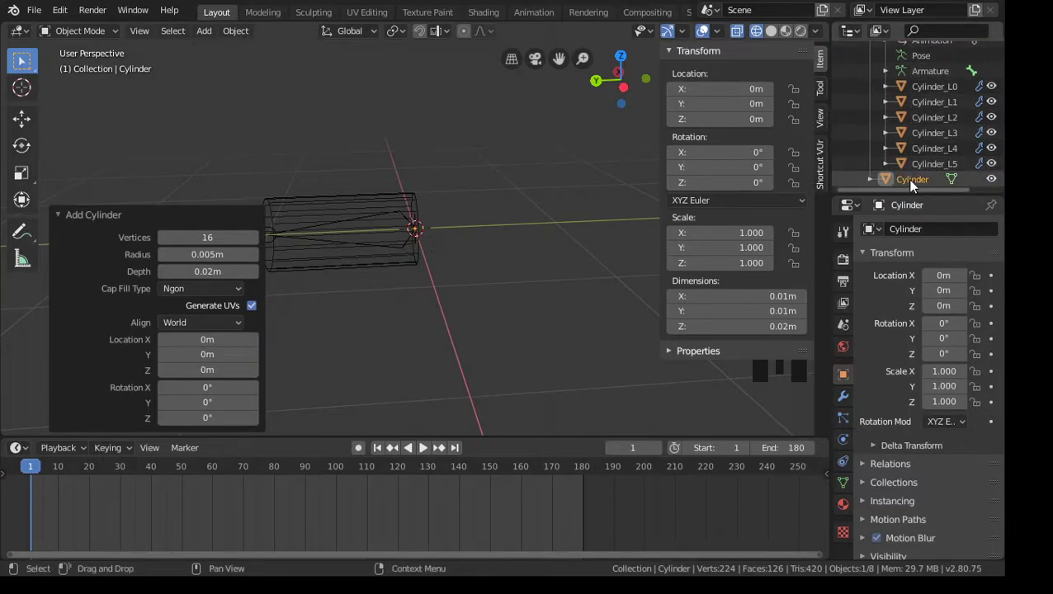
{"action": "scroll", "coordinate": [917, 147], "scroll_direction": "up", "scroll_amount": 4}
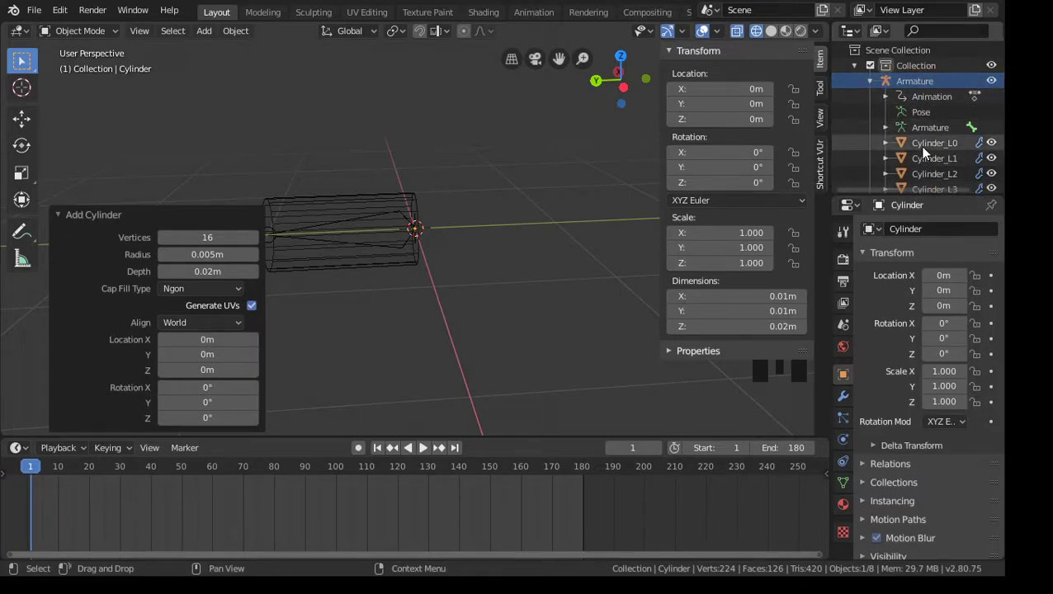
{"action": "scroll", "coordinate": [925, 151], "scroll_direction": "down", "scroll_amount": 4}
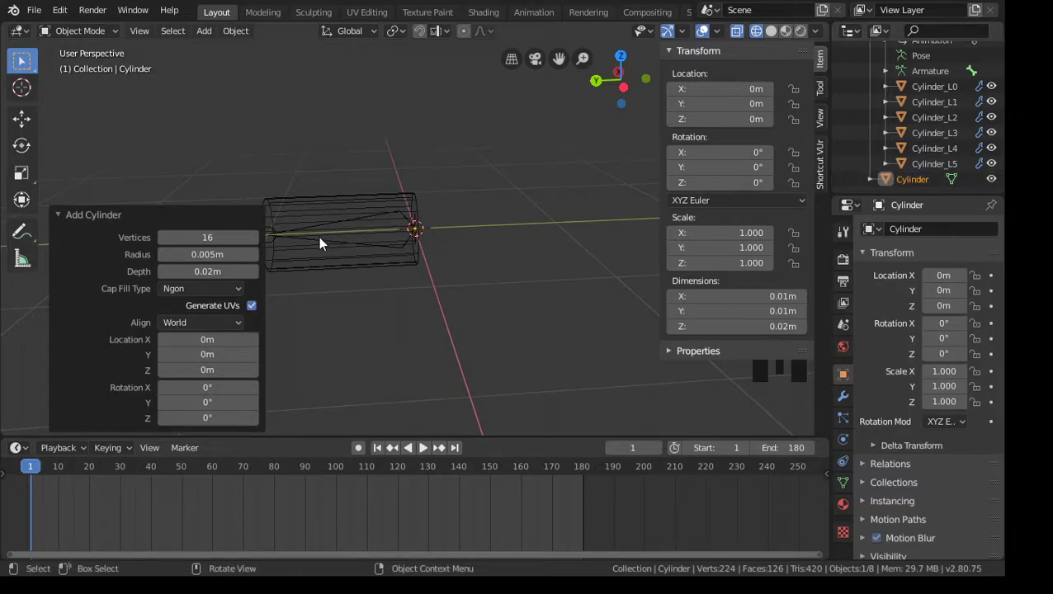
{"action": "double_click", "coordinate": [917, 178]}
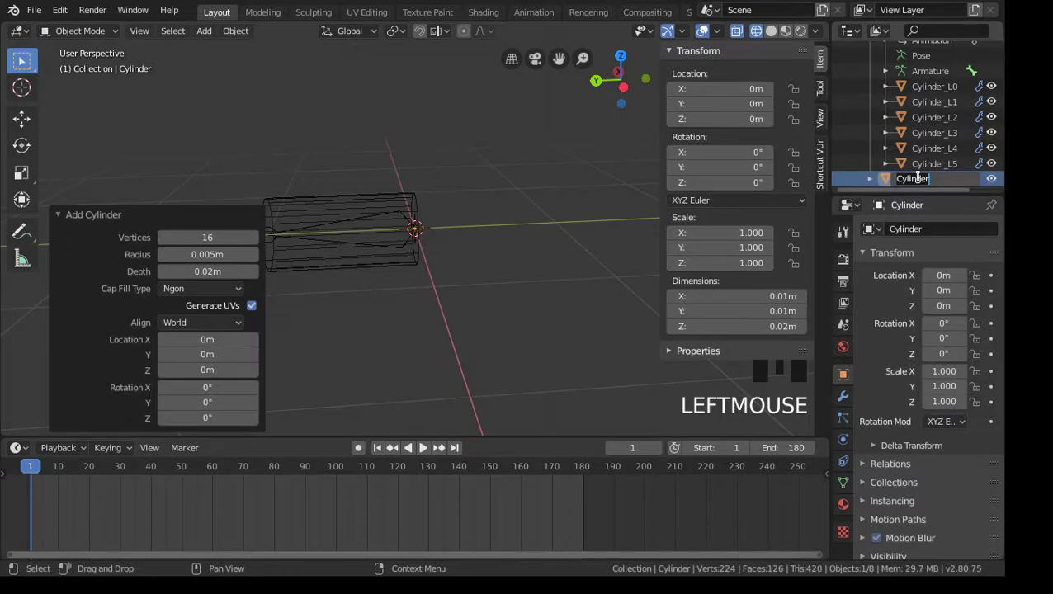
{"action": "type", "text": "Hitch"}
{"action": "type", "text": "lock"}
{"action": "type", "text": "_01"}
{"action": "key", "text": "Return"}
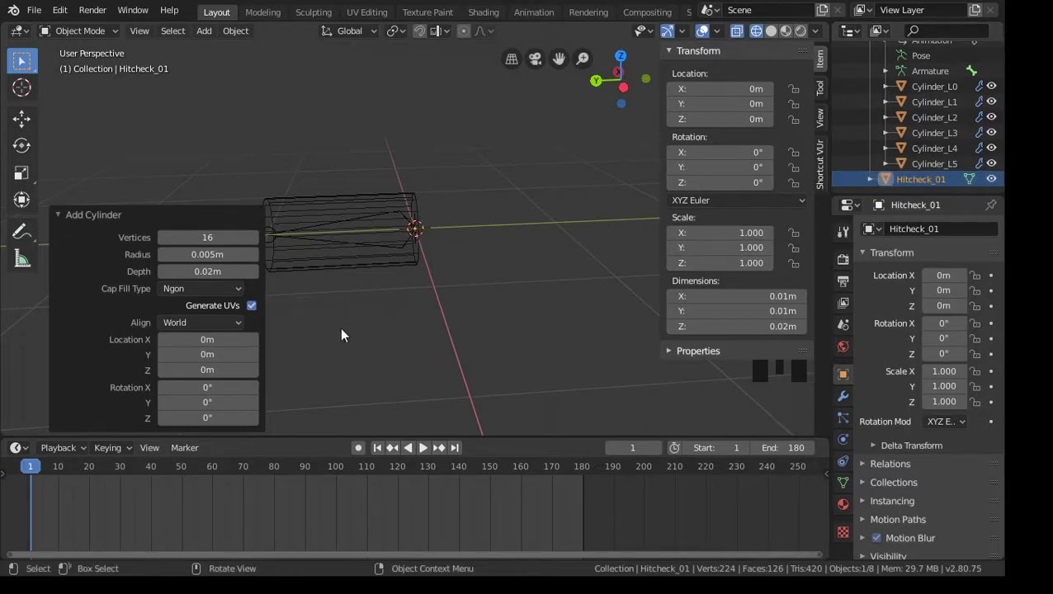
Step: Set the new cylinder's vertex count to 8
{"action": "left_click", "coordinate": [214, 237]}
{"action": "type", "text": "8"}
{"action": "key", "text": "Return"}
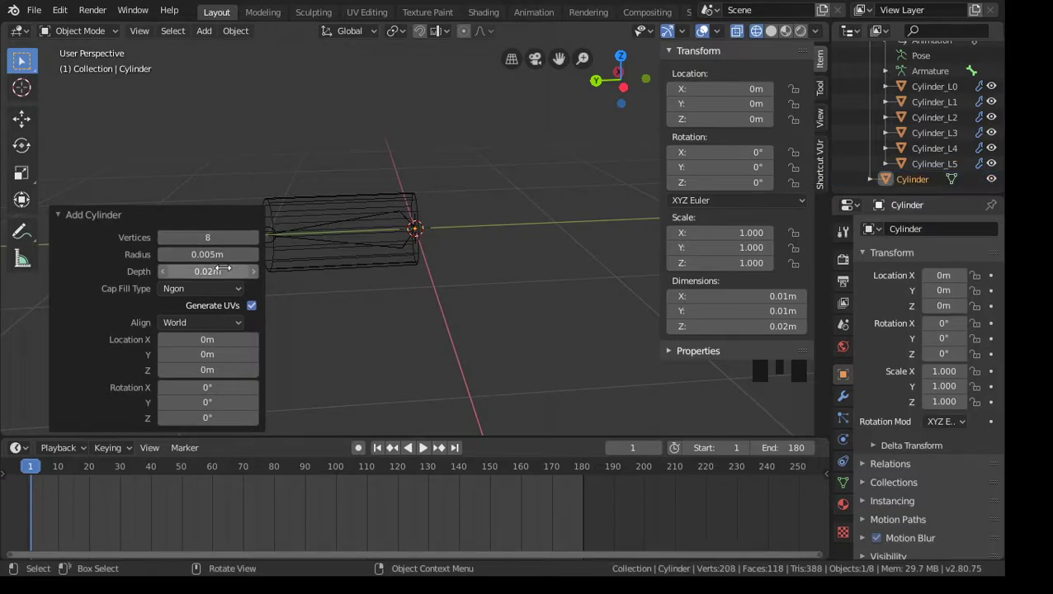
Step: Try a radius of 1 m for the new cylinder, and reduce it to 0.5 m
{"action": "left_click", "coordinate": [206, 256]}
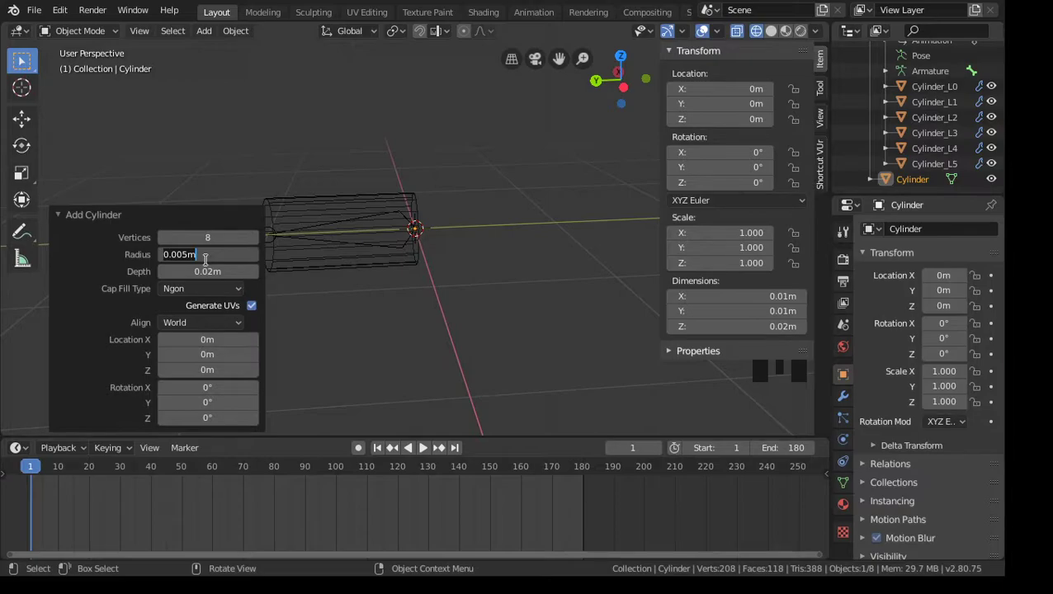
{"action": "type", "text": "1m"}
{"action": "key", "text": "Return"}
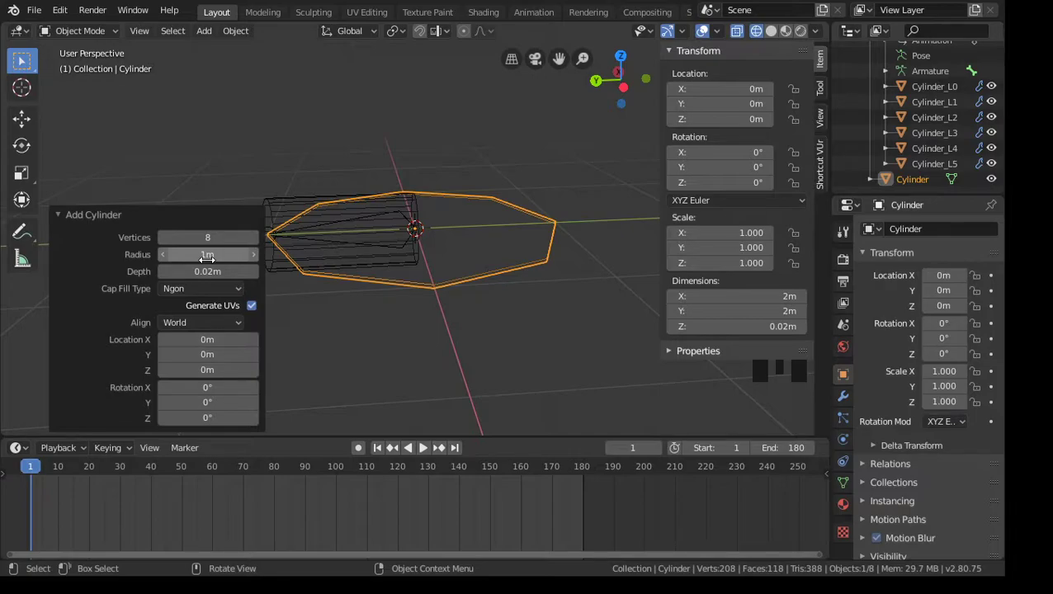
{"action": "left_click", "coordinate": [194, 254]}
{"action": "type", "text": "50cm"}
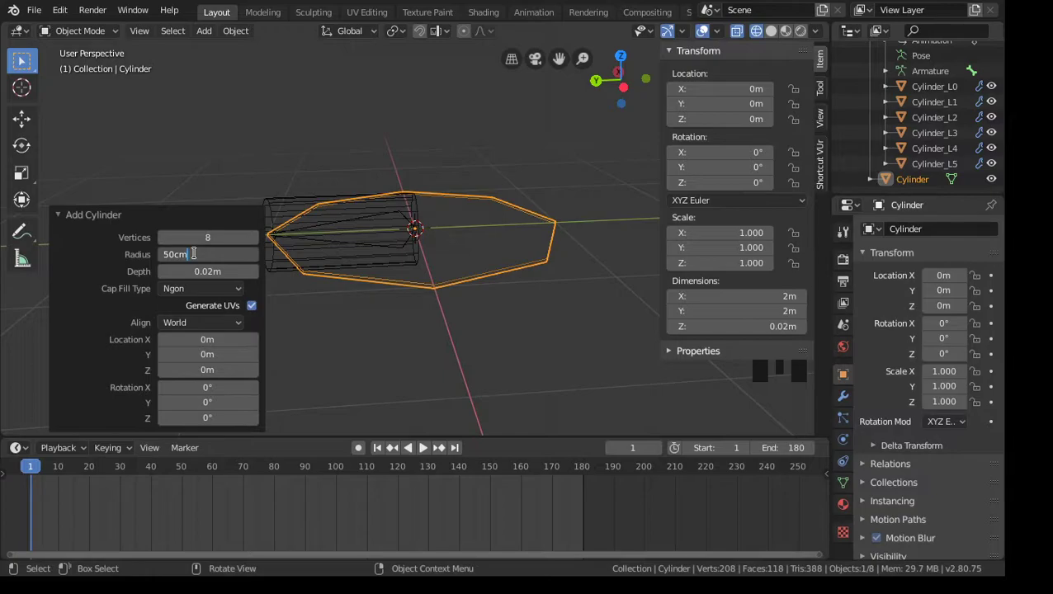
{"action": "key", "text": "Return"}
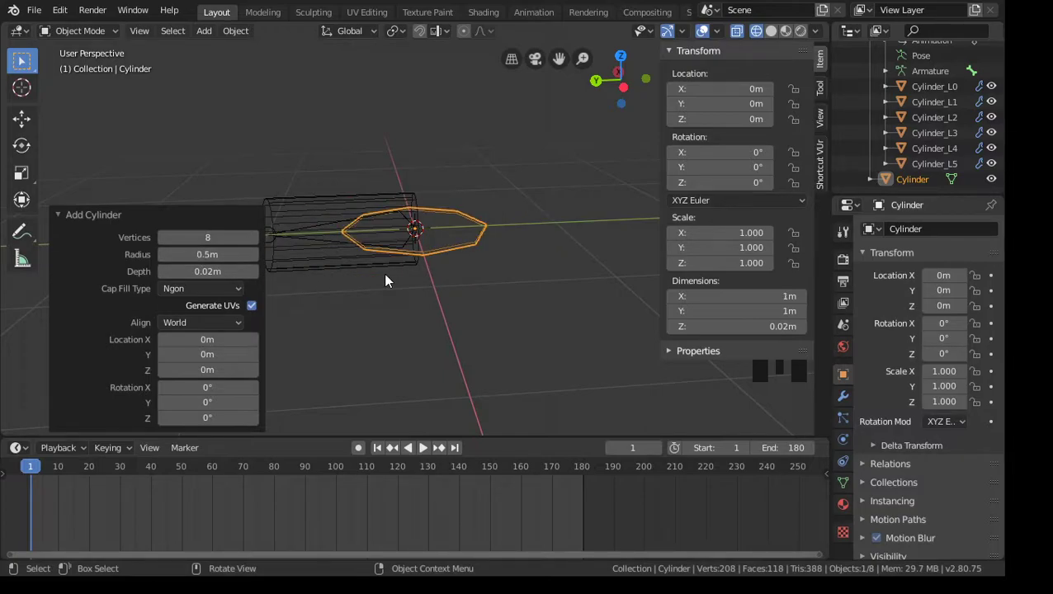
Step: Set the new cylinder's depth to 1 m and its cap fill type to Triangle Fan
{"action": "left_click", "coordinate": [218, 271]}
{"action": "type", "text": "2m"}
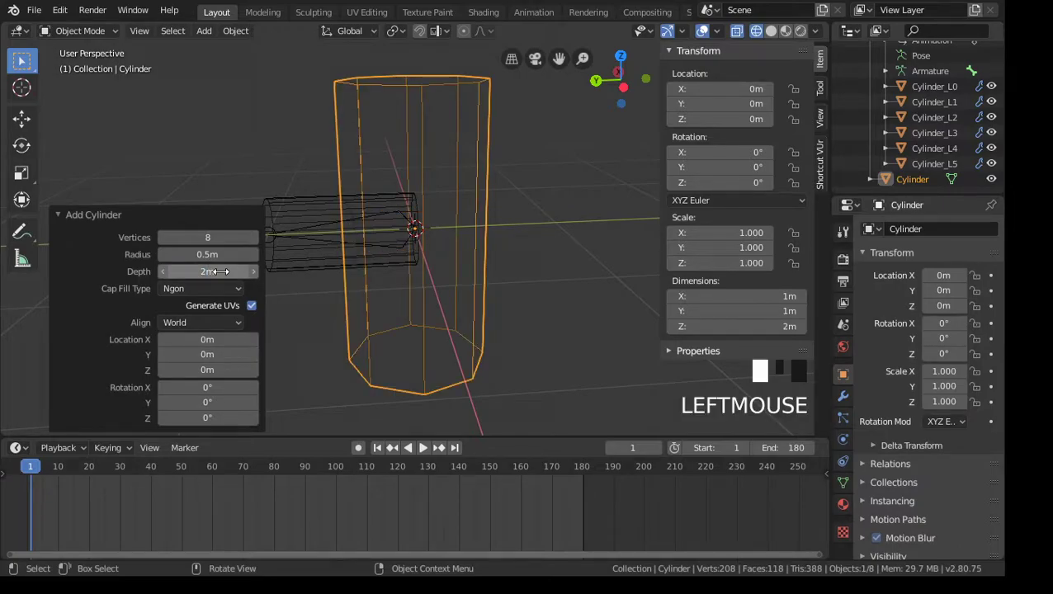
{"action": "left_click", "coordinate": [220, 272]}
{"action": "type", "text": "1"}
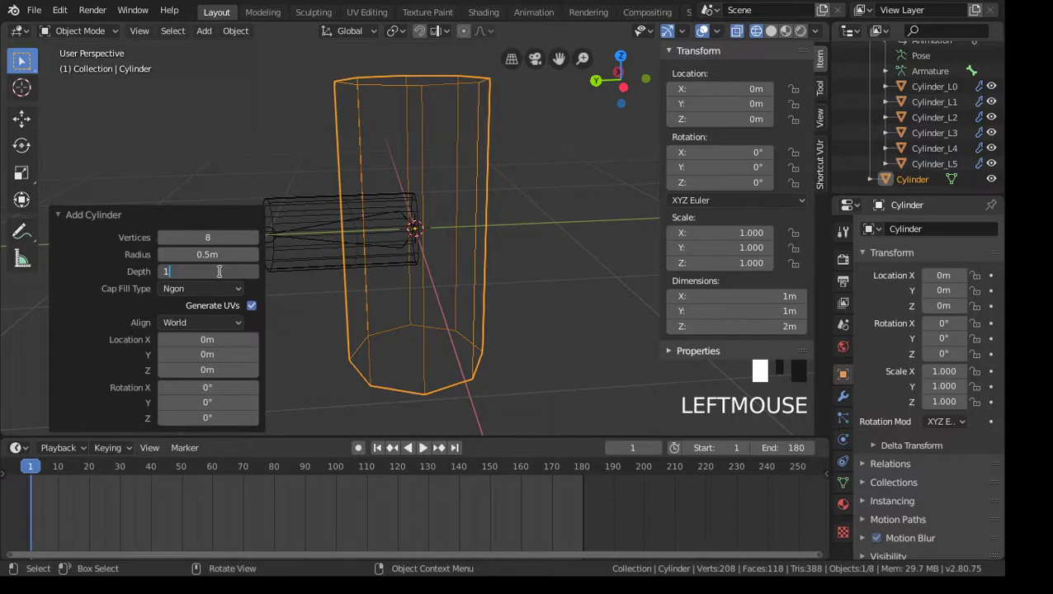
{"action": "type", "text": "m"}
{"action": "key", "text": "Return"}
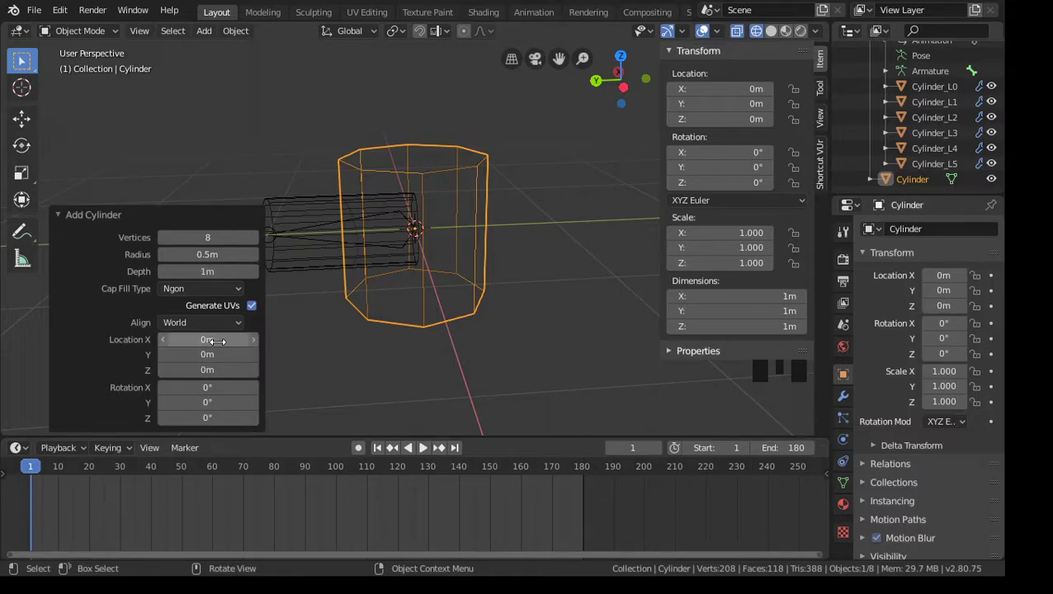
{"action": "left_click", "coordinate": [227, 293]}
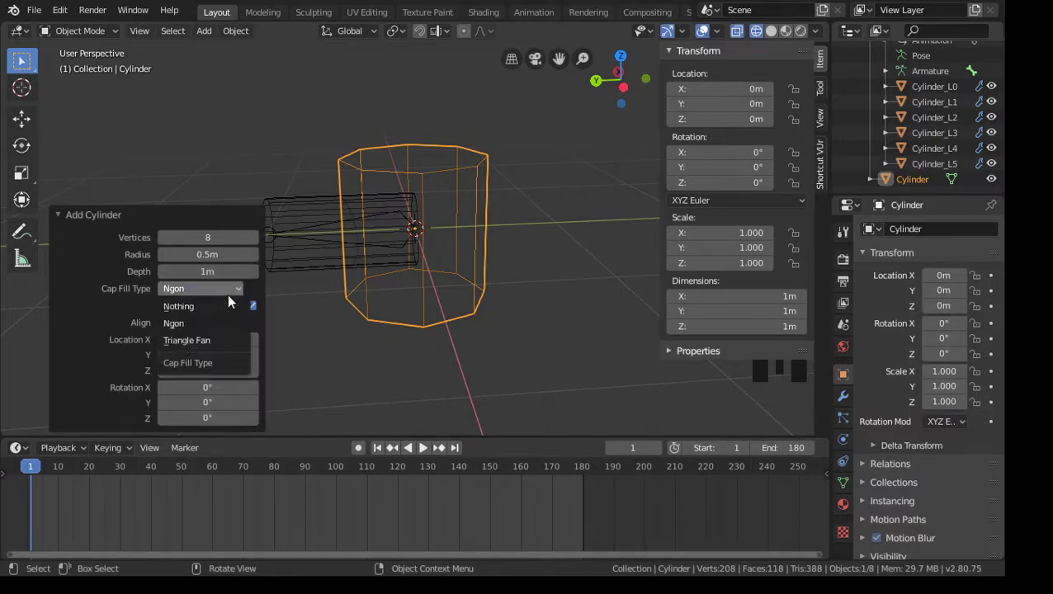
{"action": "left_click", "coordinate": [223, 340]}
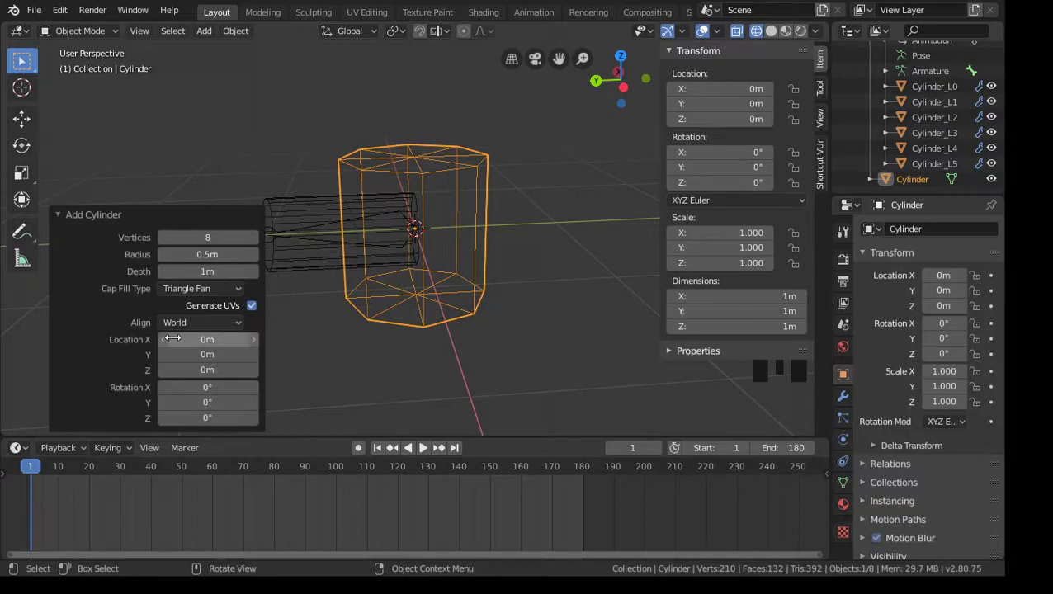
Step: Set the new cylinder's radius to 0.25 m
{"action": "left_click", "coordinate": [217, 255]}
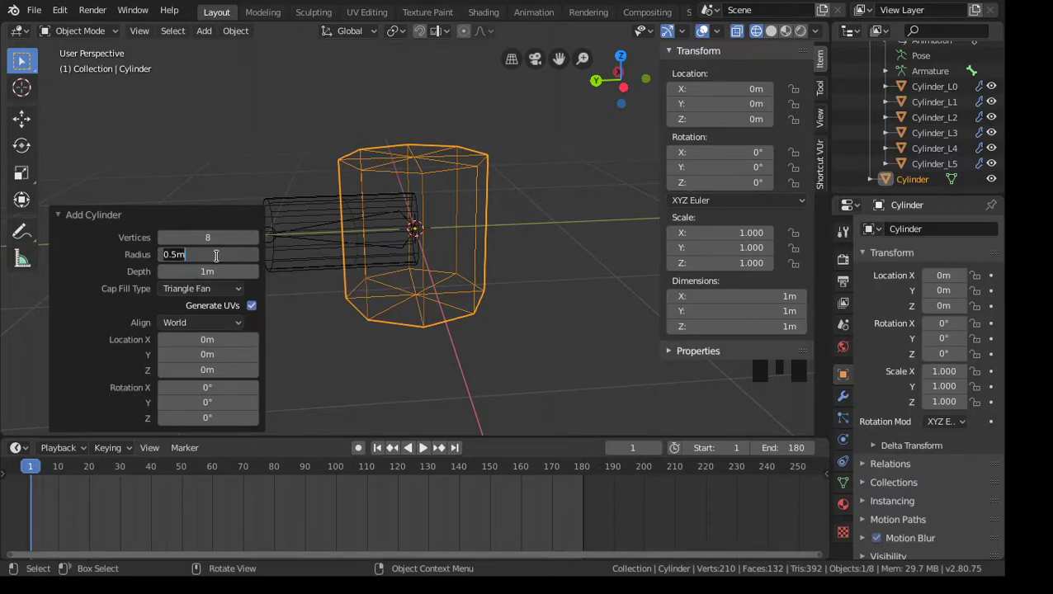
{"action": "key", "text": "ctrl+a"}
{"action": "type", "text": "0.25"}
{"action": "key", "text": "Return"}
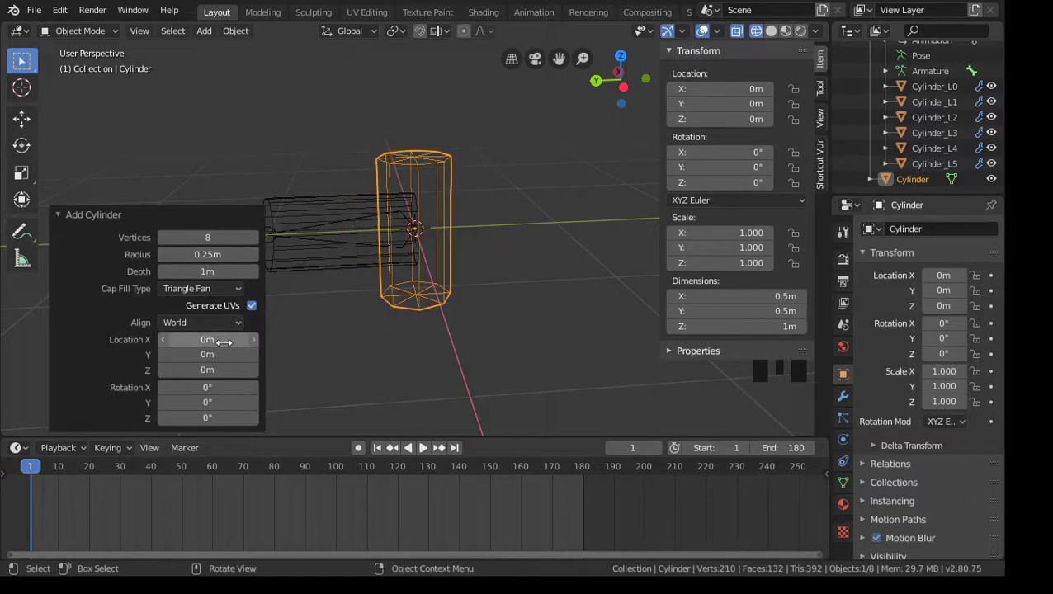
Step: Set the new cylinder's Z location to 0.5 m so its base rests on the world origin
{"action": "left_click", "coordinate": [205, 370]}
{"action": "type", "text": "1m"}
{"action": "key", "text": "Return"}
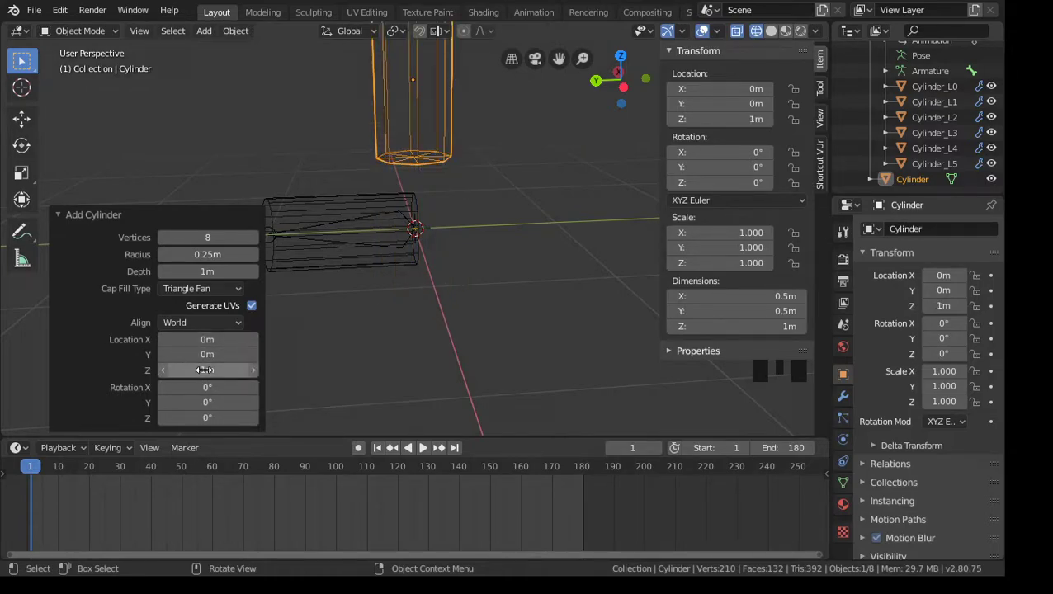
{"action": "left_click", "coordinate": [204, 370]}
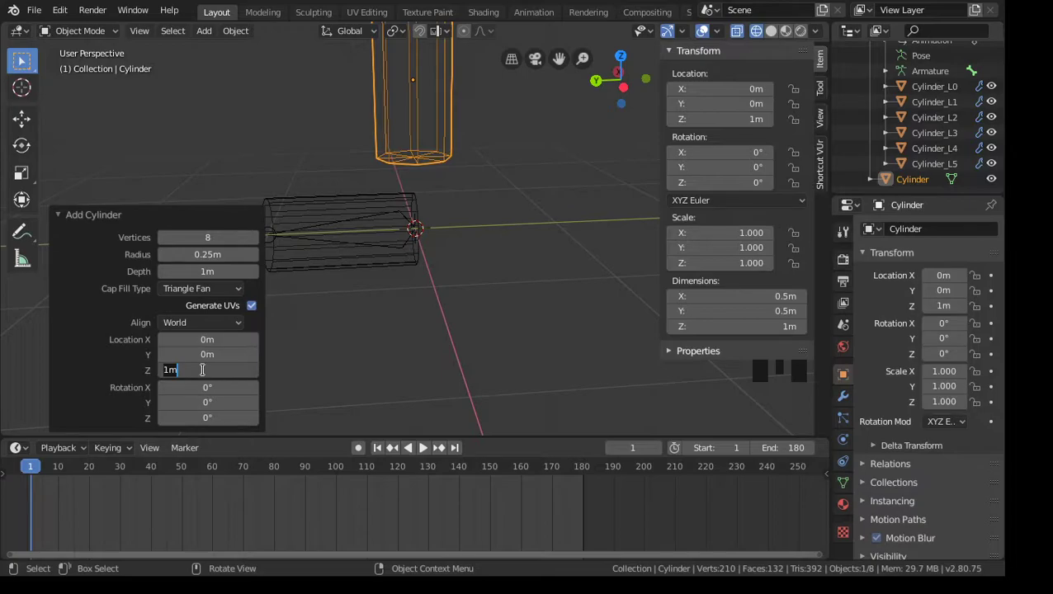
{"action": "type", "text": ".50"}
{"action": "key", "text": "Return"}
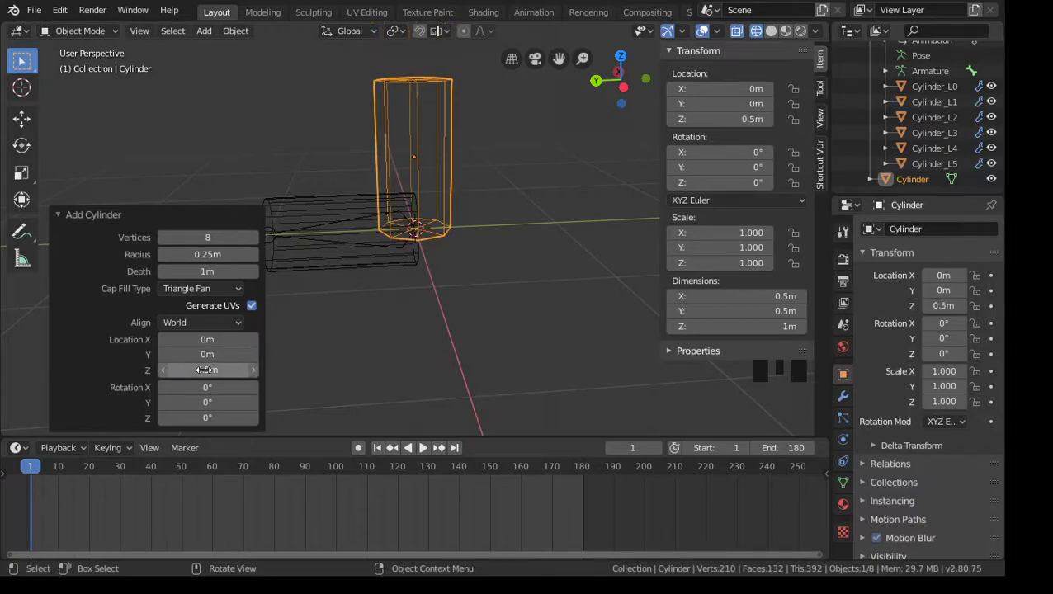
{"action": "left_click", "coordinate": [552, 324]}
{"action": "middle_click_drag", "start_coordinate": [557, 322], "coordinate": [406, 198]}
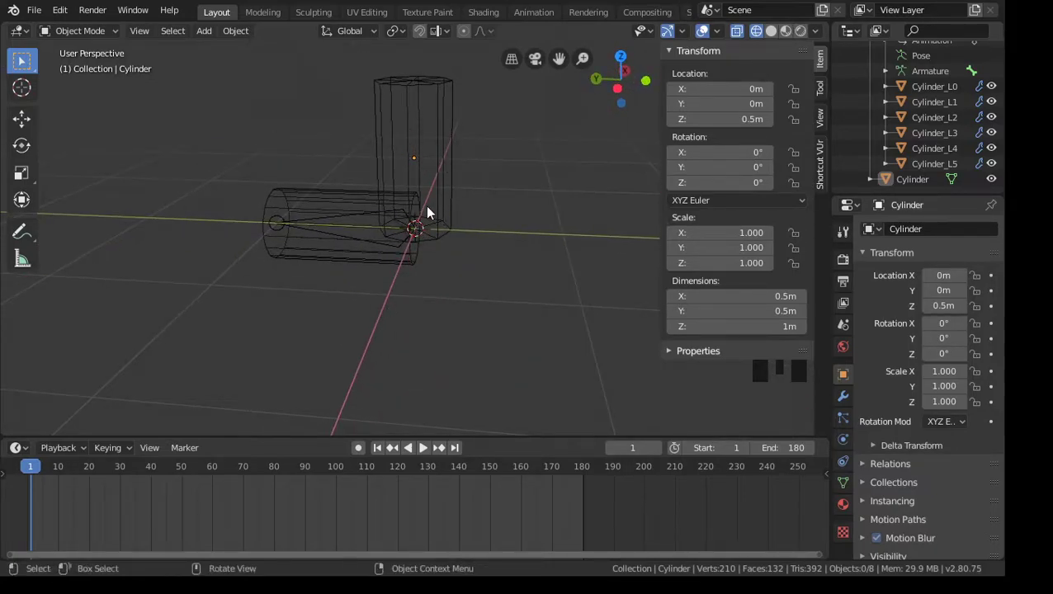
{"action": "middle_click_drag", "start_coordinate": [459, 262], "coordinate": [383, 292]}
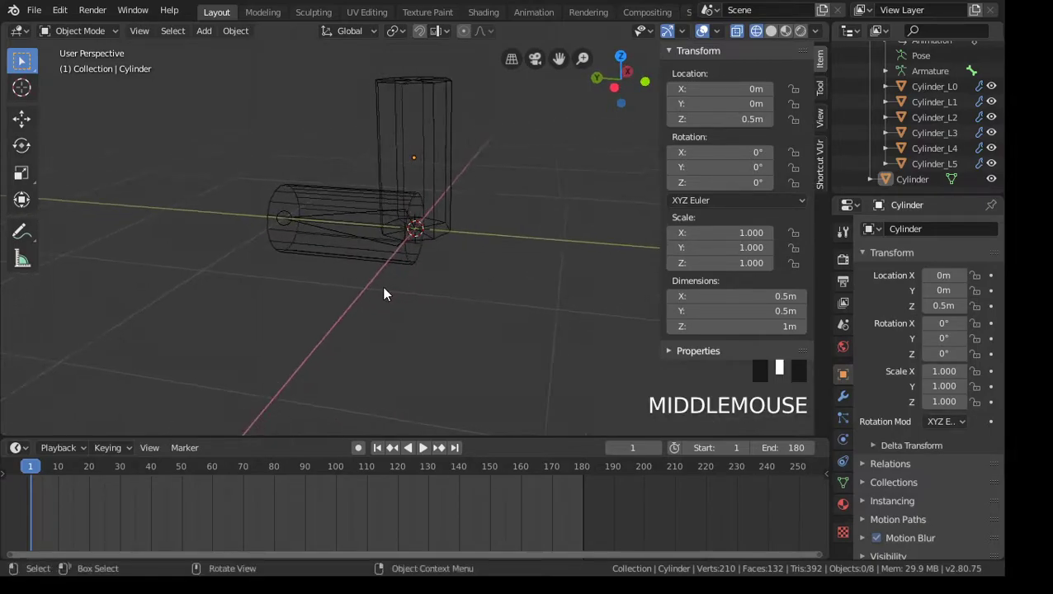
Step: Select the upright eight-sided cylinder and rename it as Hitcheck_01
{"action": "left_click", "coordinate": [414, 160]}
{"action": "left_click", "coordinate": [440, 129]}
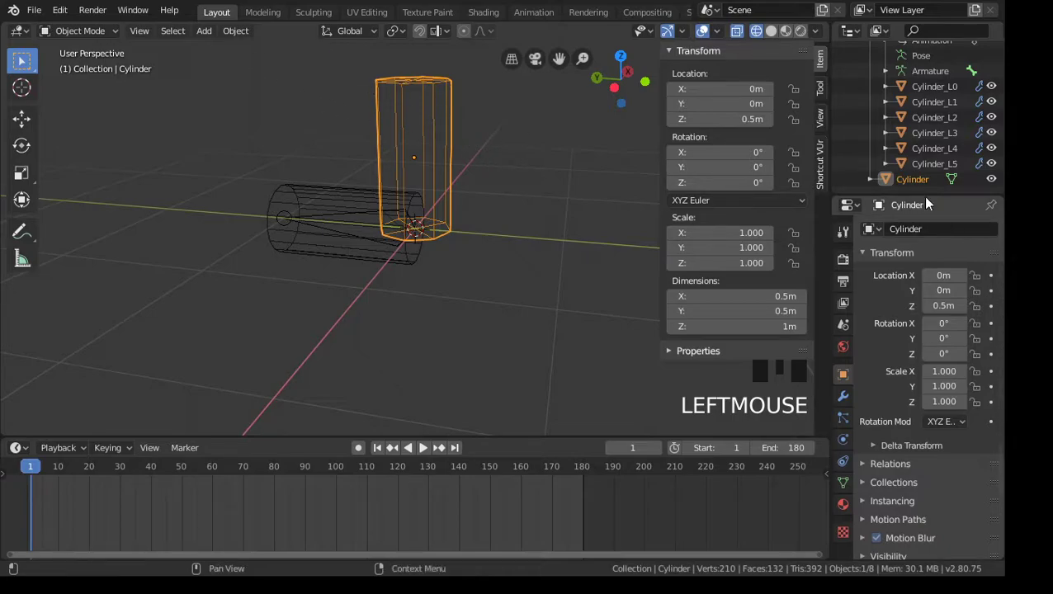
{"action": "scroll", "coordinate": [953, 147], "scroll_direction": "up", "scroll_amount": 3}
{"action": "scroll", "coordinate": [953, 147], "scroll_direction": "down", "scroll_amount": 3}
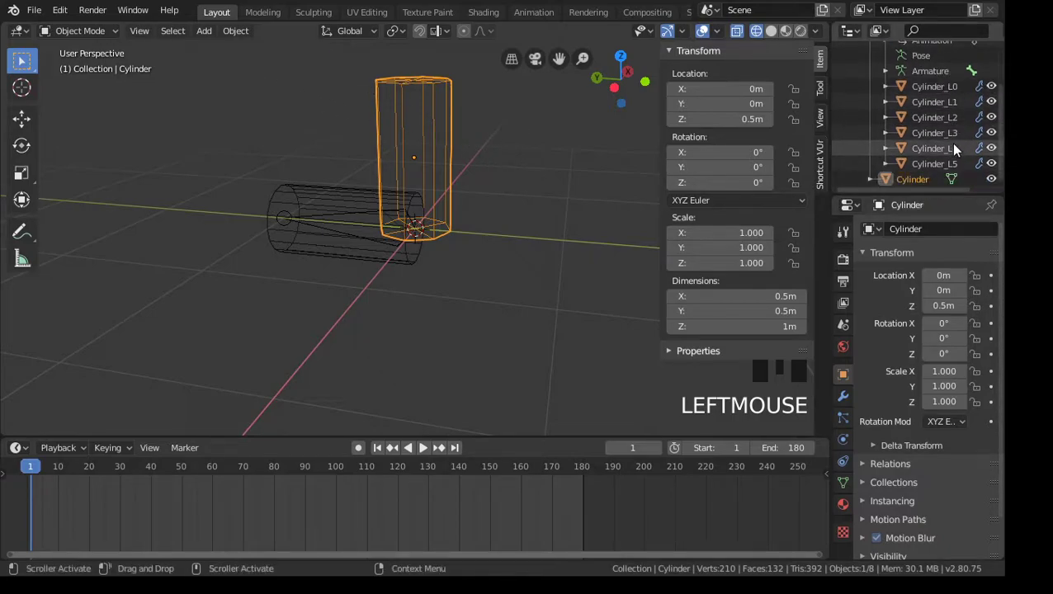
{"action": "double_click", "coordinate": [912, 180]}
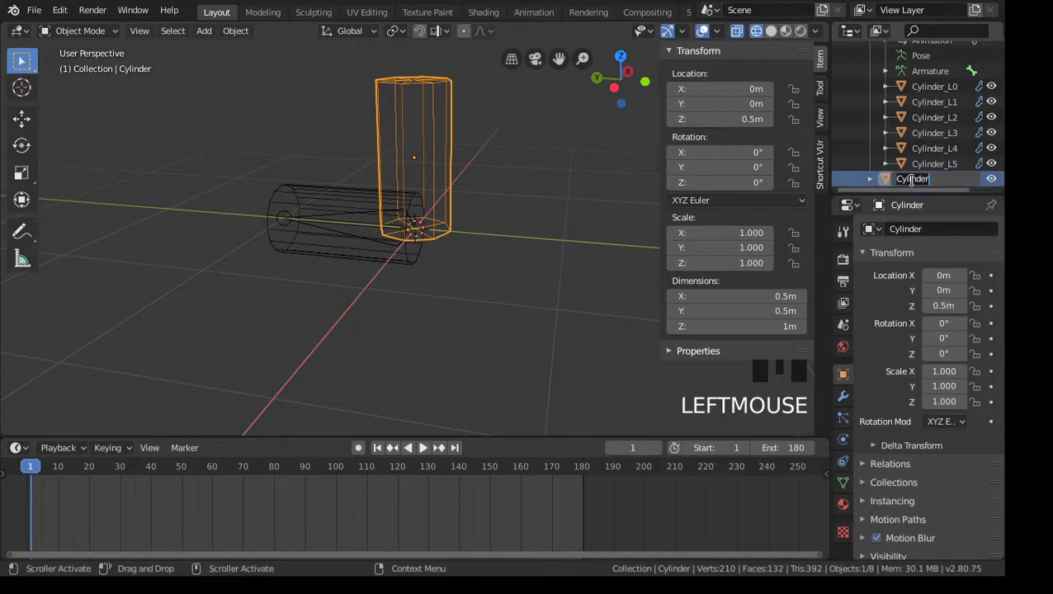
{"action": "type", "text": "Ha"}
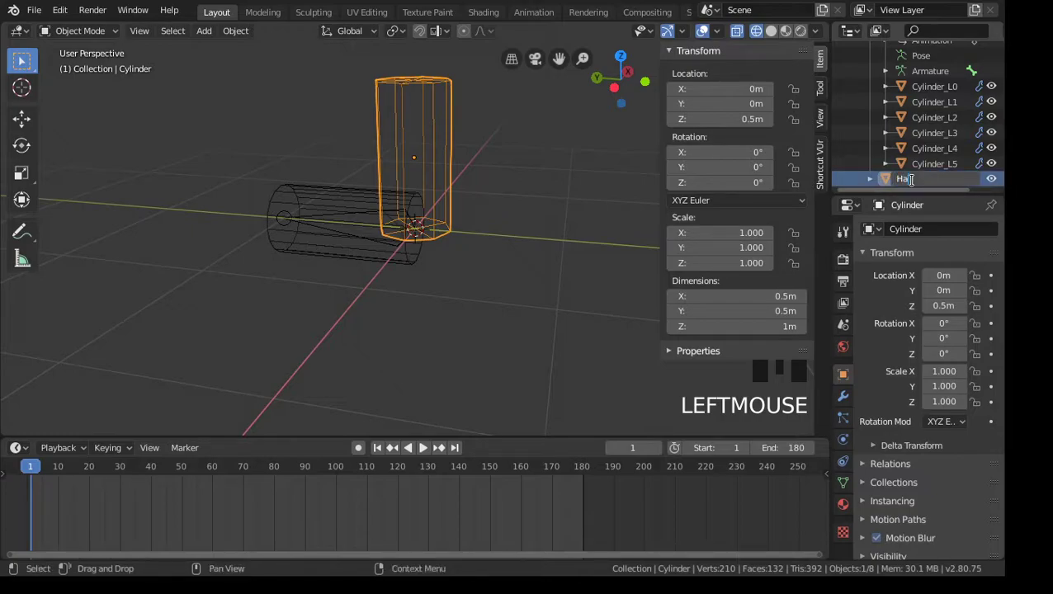
{"action": "key", "text": "BackSpace"}
{"action": "type", "text": "itcheck_01"}
{"action": "key", "text": "Return"}
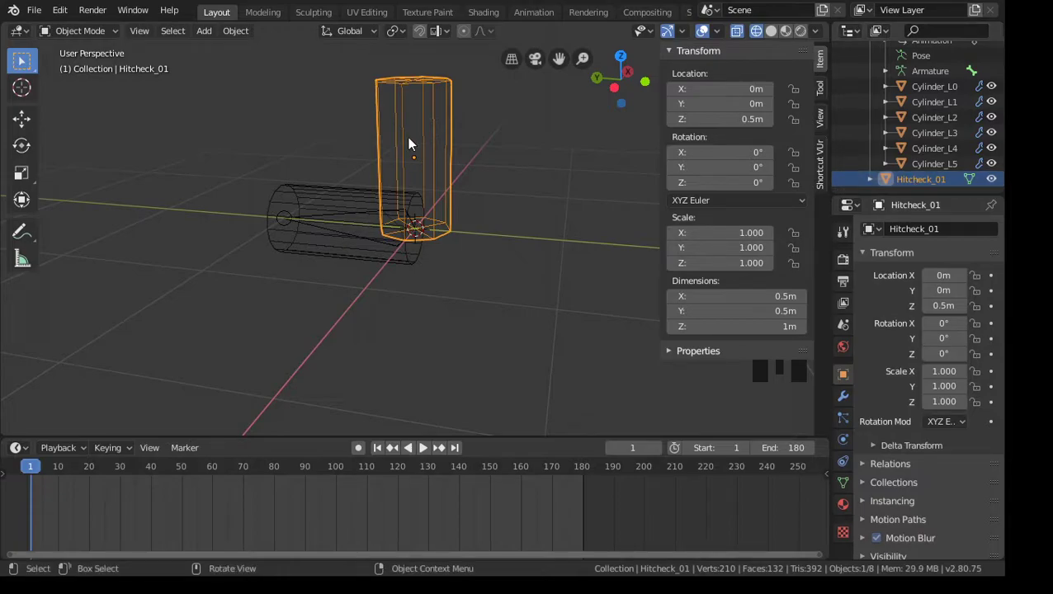
Step: Check the 3D cursor's location and move Hitcheck_01's origin to the 3D cursor
{"action": "left_click", "coordinate": [230, 34]}
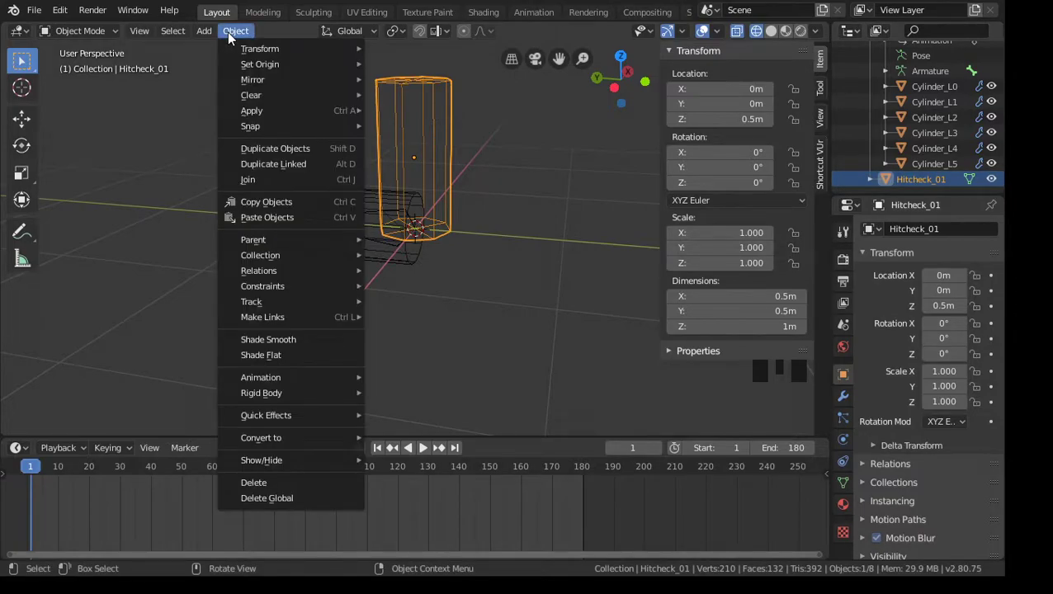
{"action": "mouse_move", "coordinate": [267, 68]}
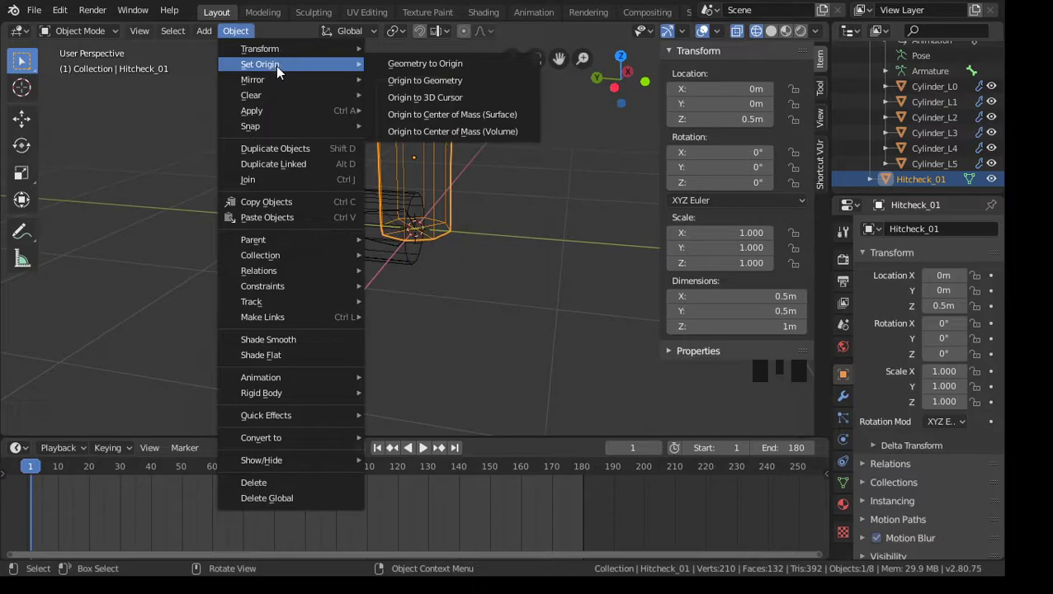
{"action": "left_click", "coordinate": [820, 117]}
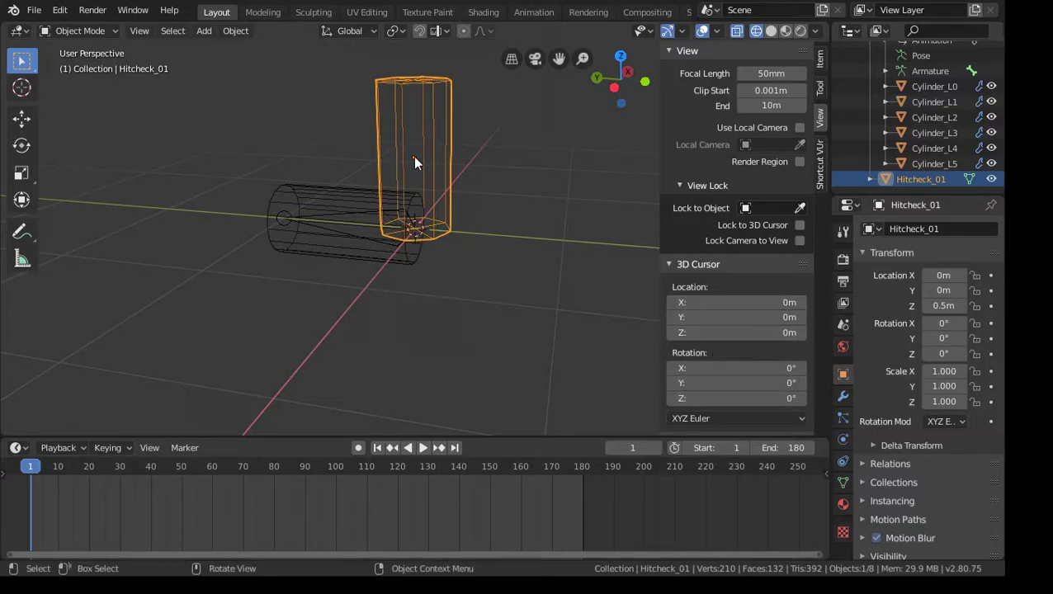
{"action": "left_click", "coordinate": [235, 30]}
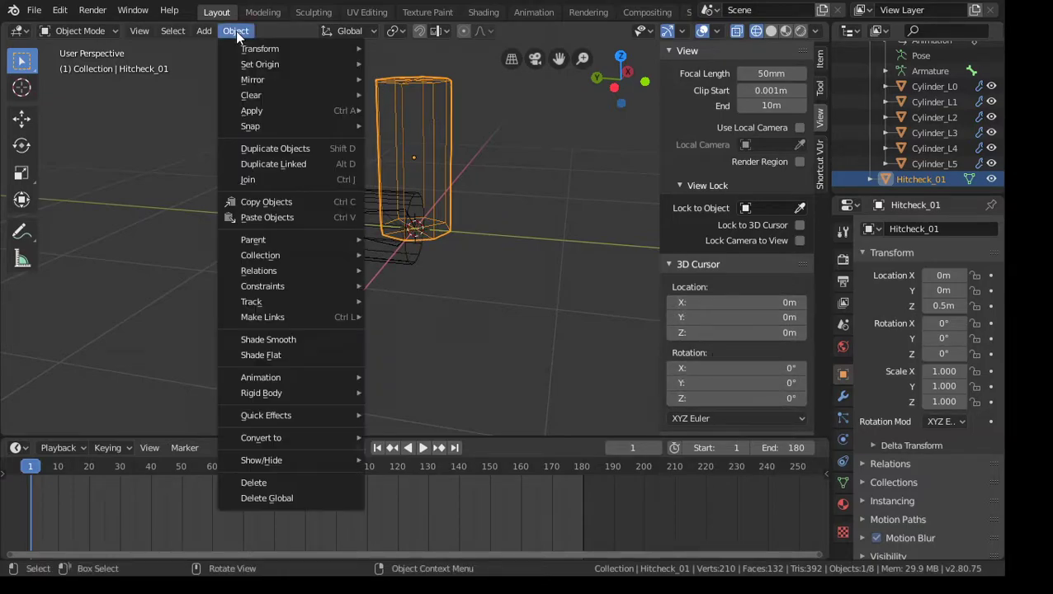
{"action": "mouse_move", "coordinate": [284, 66]}
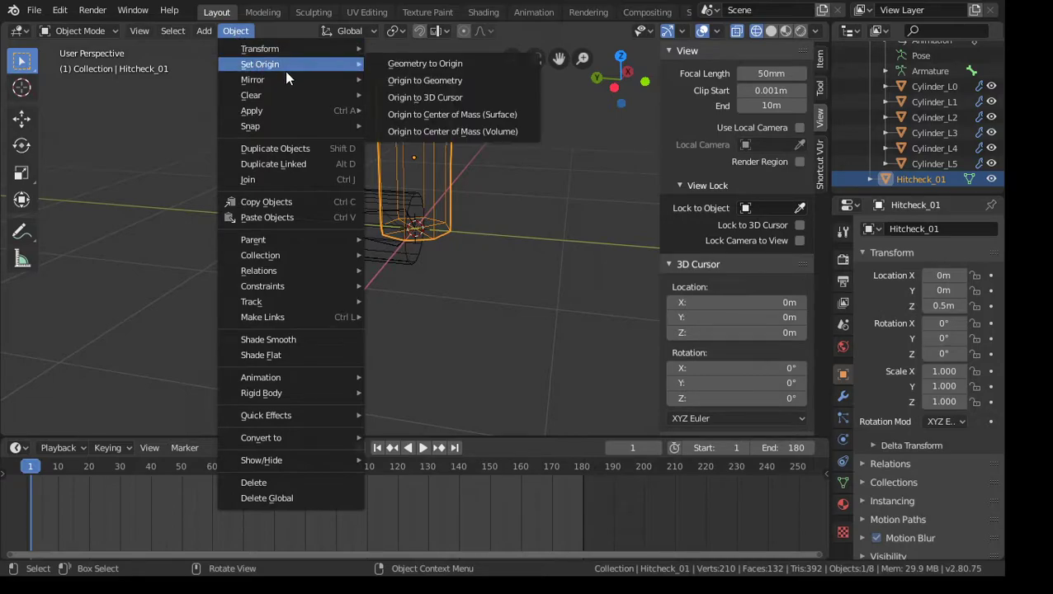
{"action": "left_click", "coordinate": [461, 99]}
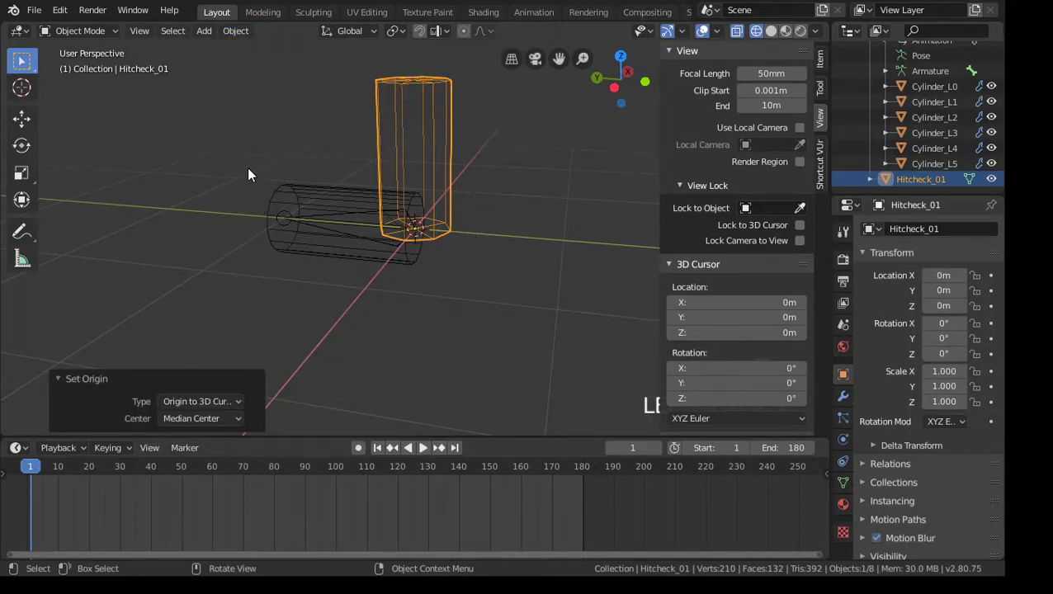
Step: Apply all transforms to Hitcheck_01 and review its location, rotation and scale values
{"action": "left_click", "coordinate": [231, 32]}
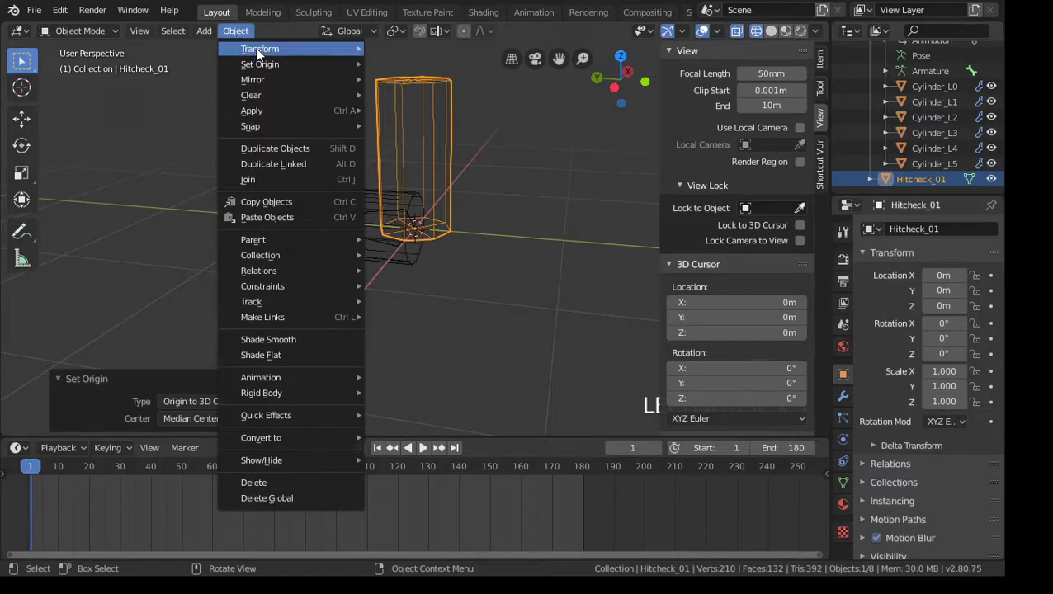
{"action": "mouse_move", "coordinate": [277, 109]}
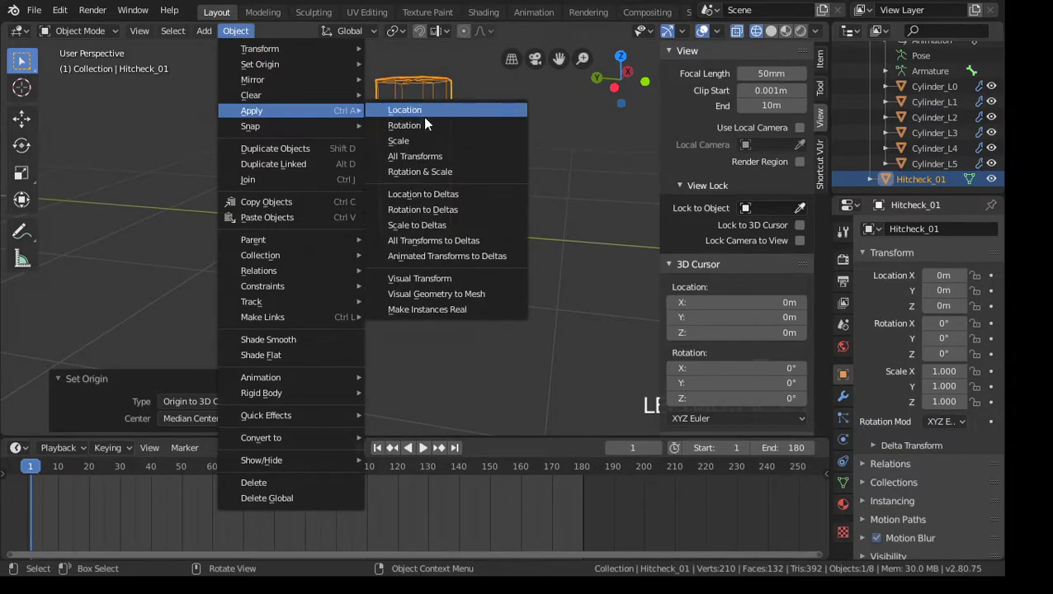
{"action": "left_click", "coordinate": [446, 157]}
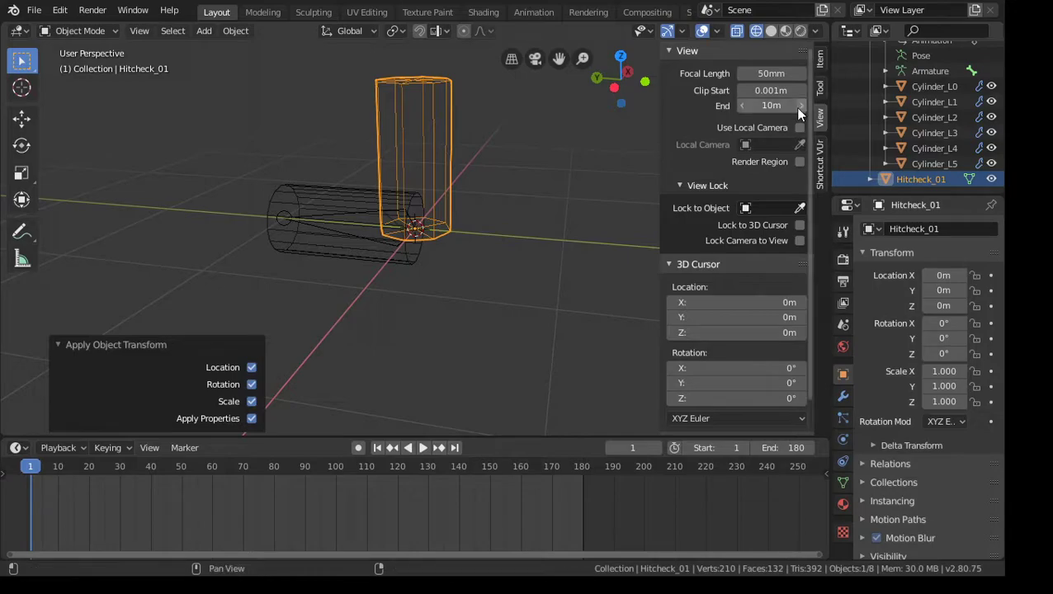
{"action": "left_click", "coordinate": [820, 61]}
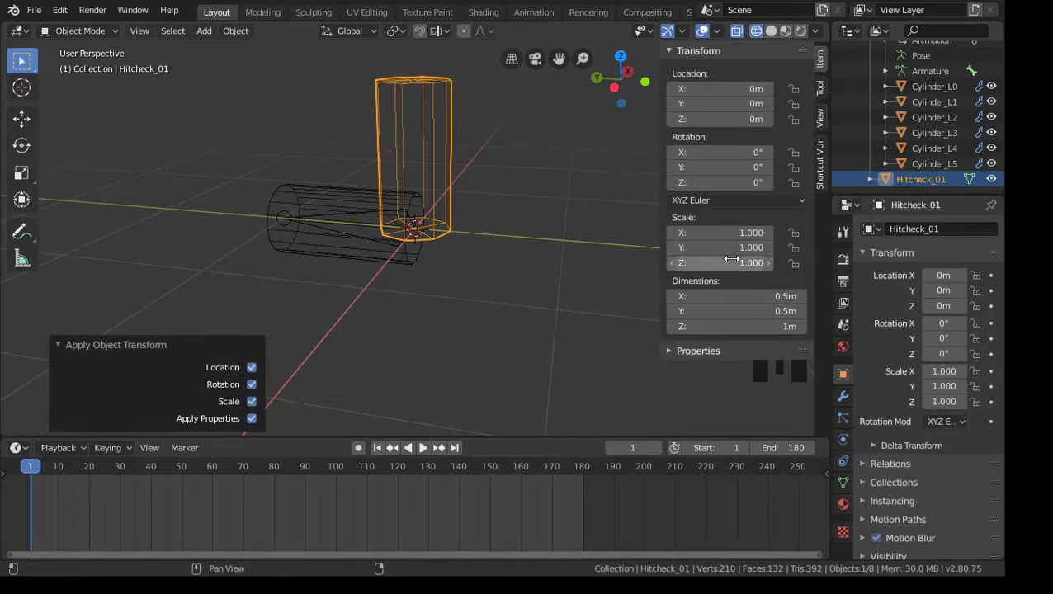
{"action": "middle_click_drag", "start_coordinate": [345, 276], "coordinate": [420, 261]}
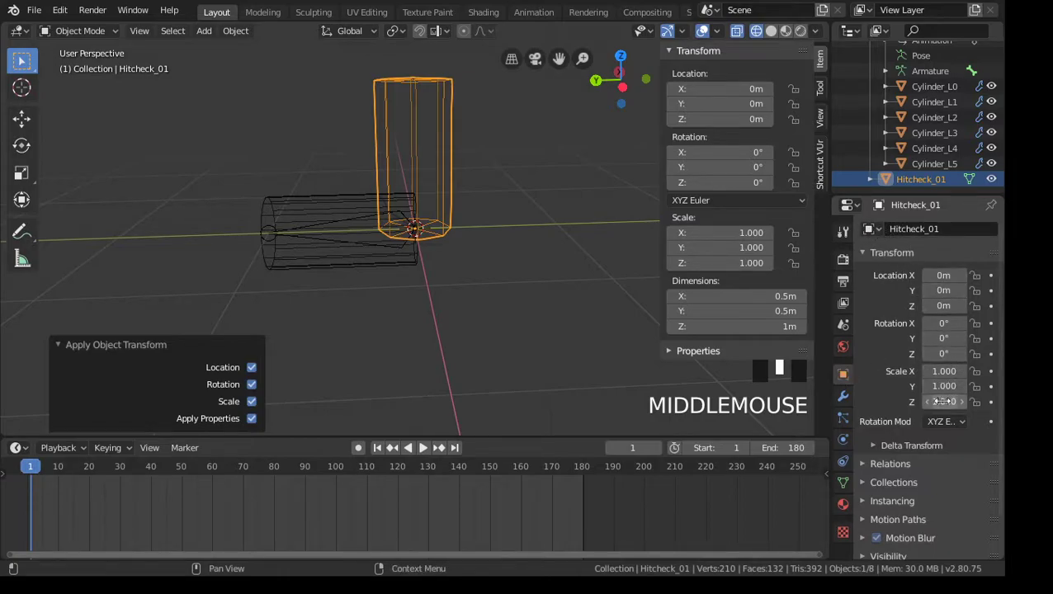
Step: Examine the transform values of Cylinder_L0, Cylinder_L1 and the Armature in turn
{"action": "left_click", "coordinate": [868, 229]}
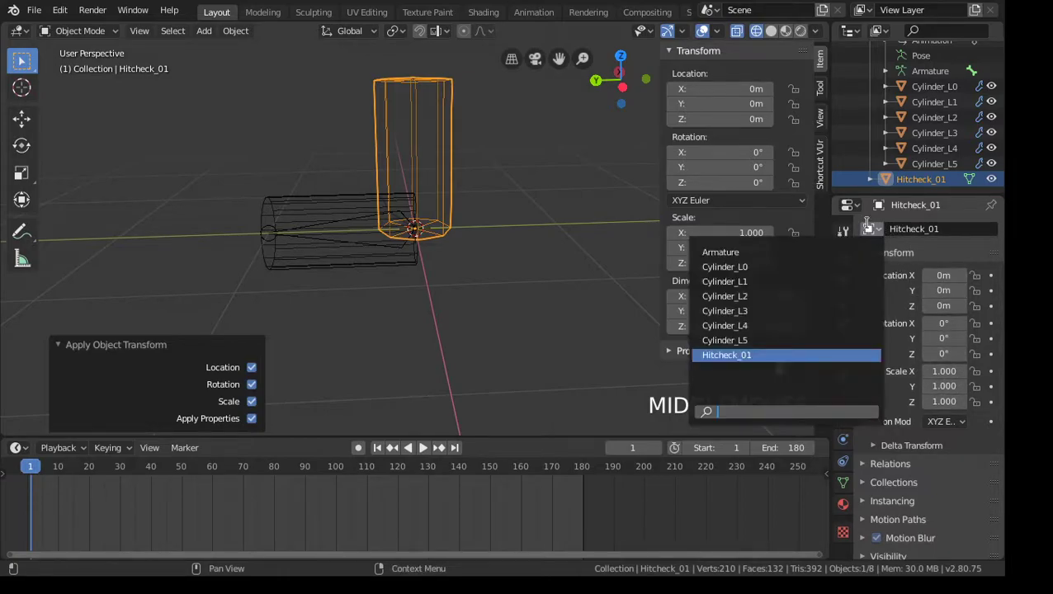
{"action": "left_click", "coordinate": [791, 262]}
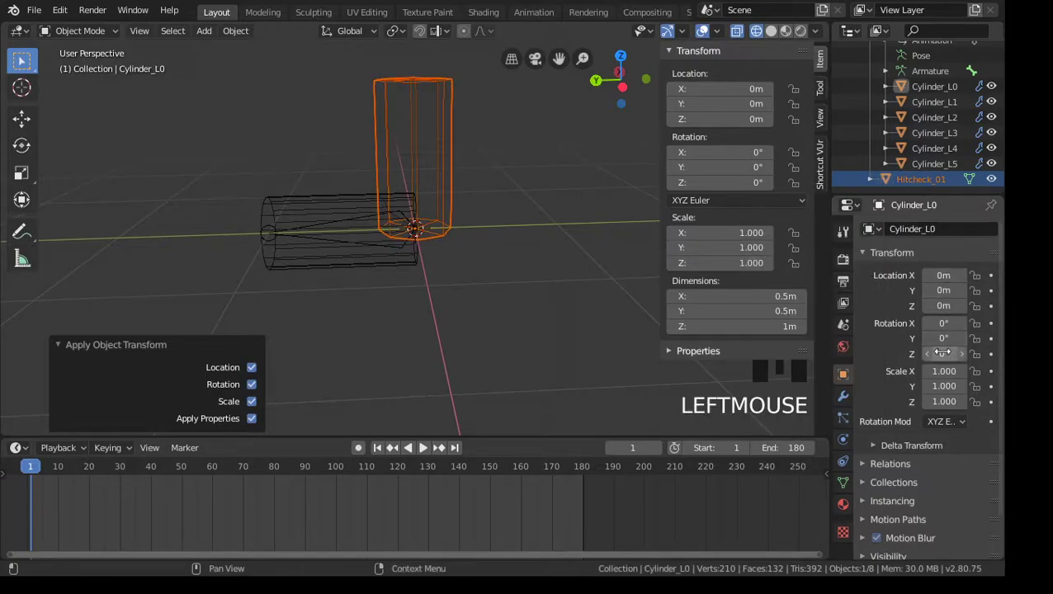
{"action": "left_click", "coordinate": [880, 230]}
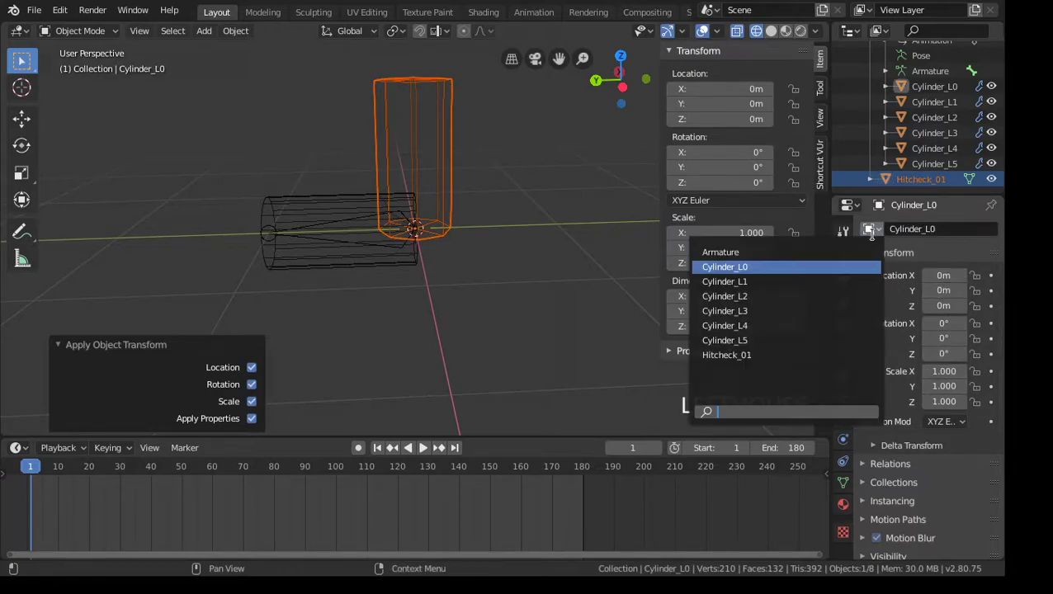
{"action": "left_click", "coordinate": [836, 281]}
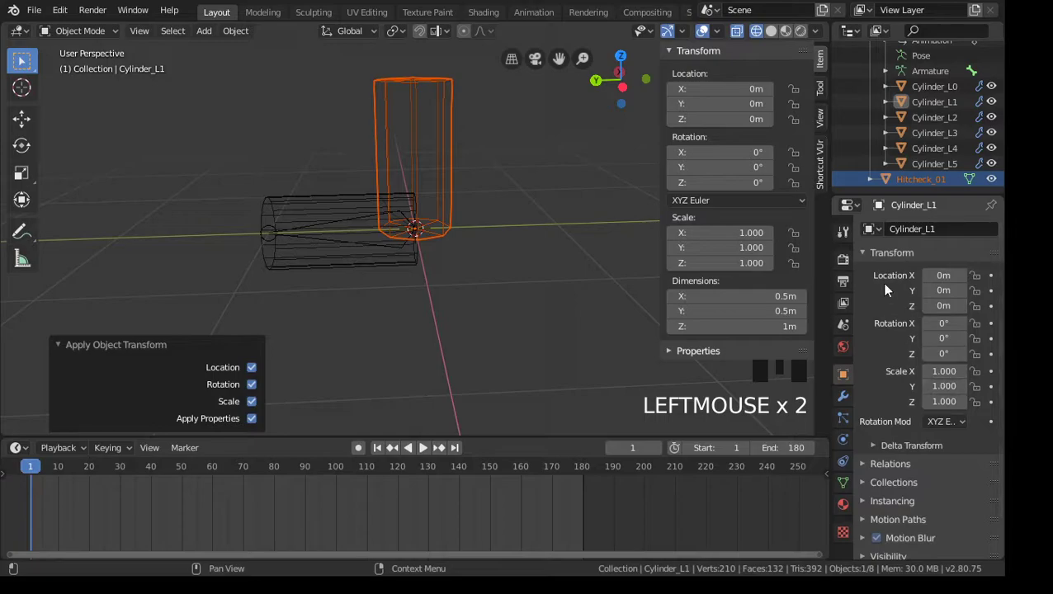
{"action": "left_click", "coordinate": [873, 233]}
{"action": "left_click", "coordinate": [805, 256]}
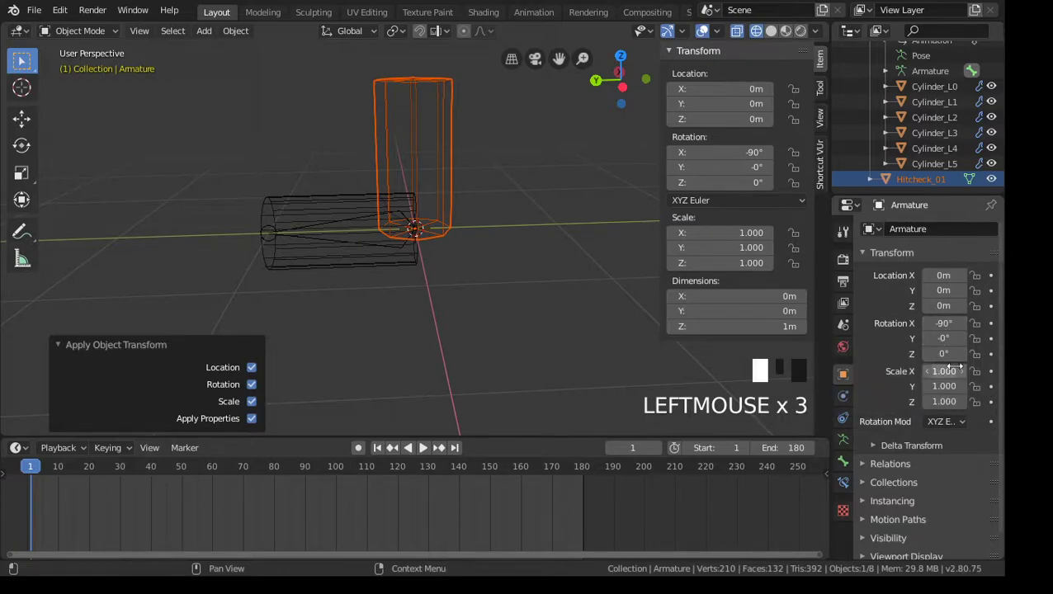
Step: Try to apply the rotation with Cylinder_L1 selected and the Armature as the active object
{"action": "left_click", "coordinate": [333, 205]}
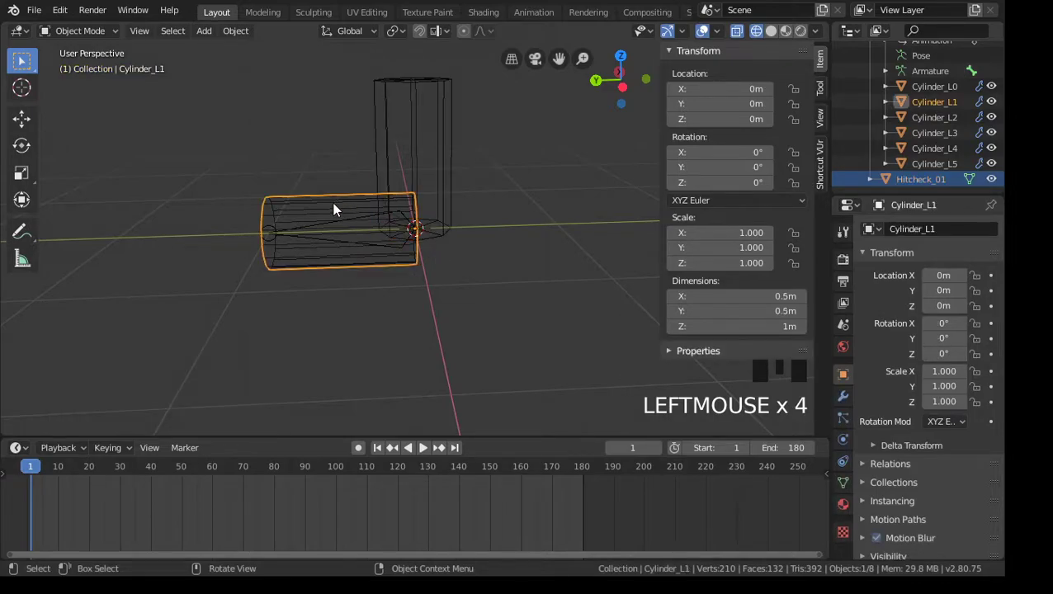
{"action": "left_click", "coordinate": [234, 31]}
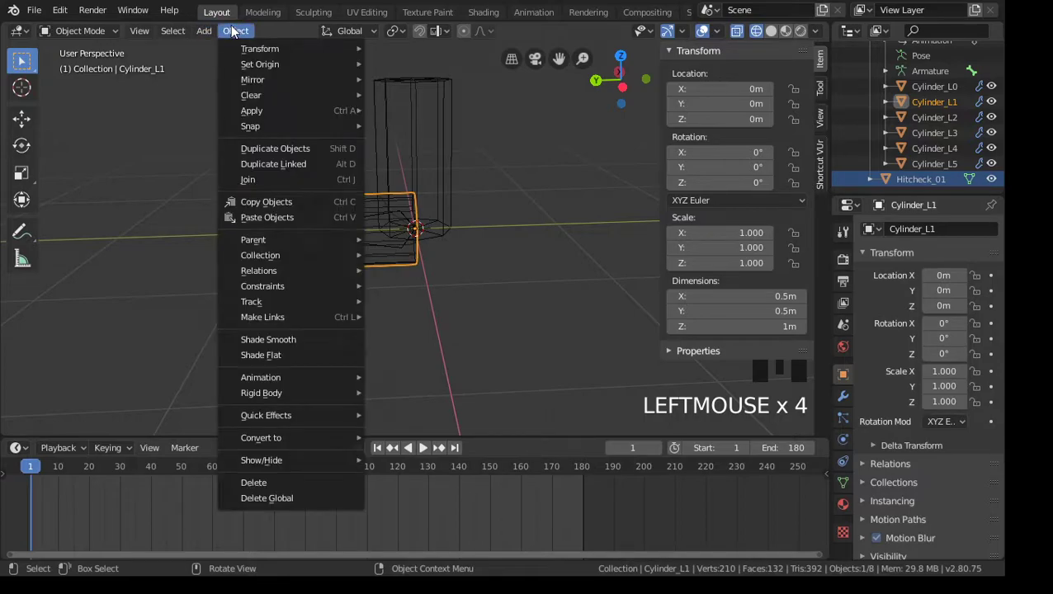
{"action": "mouse_move", "coordinate": [290, 108]}
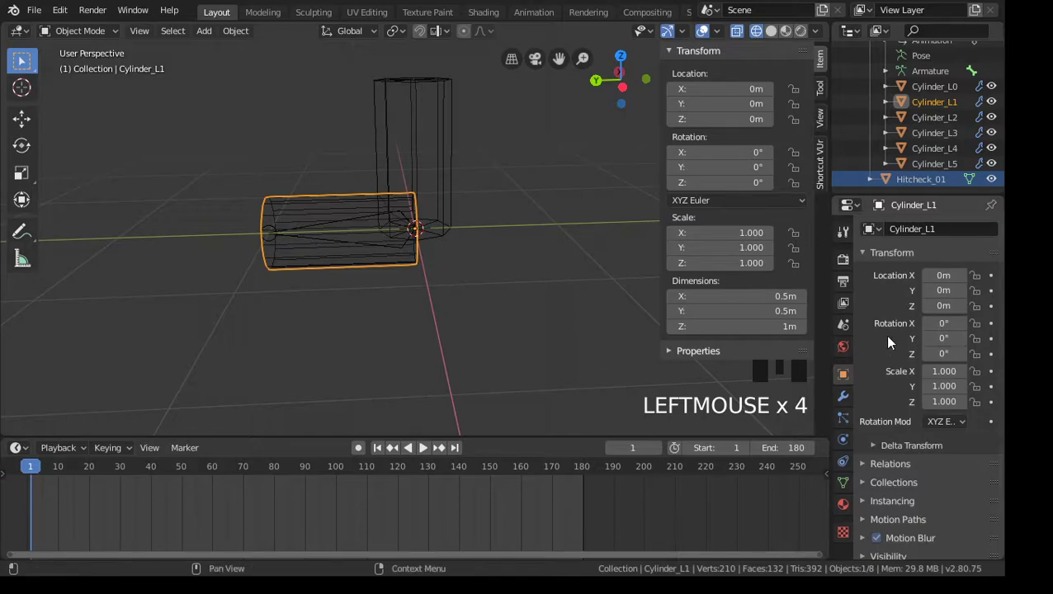
{"action": "left_click", "coordinate": [871, 229]}
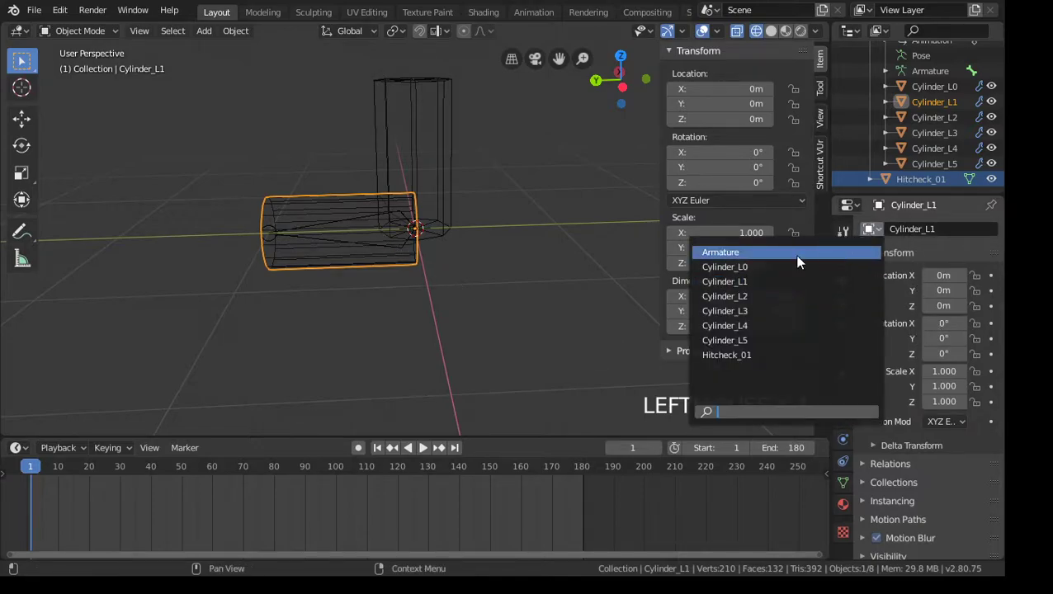
{"action": "left_click", "coordinate": [867, 251]}
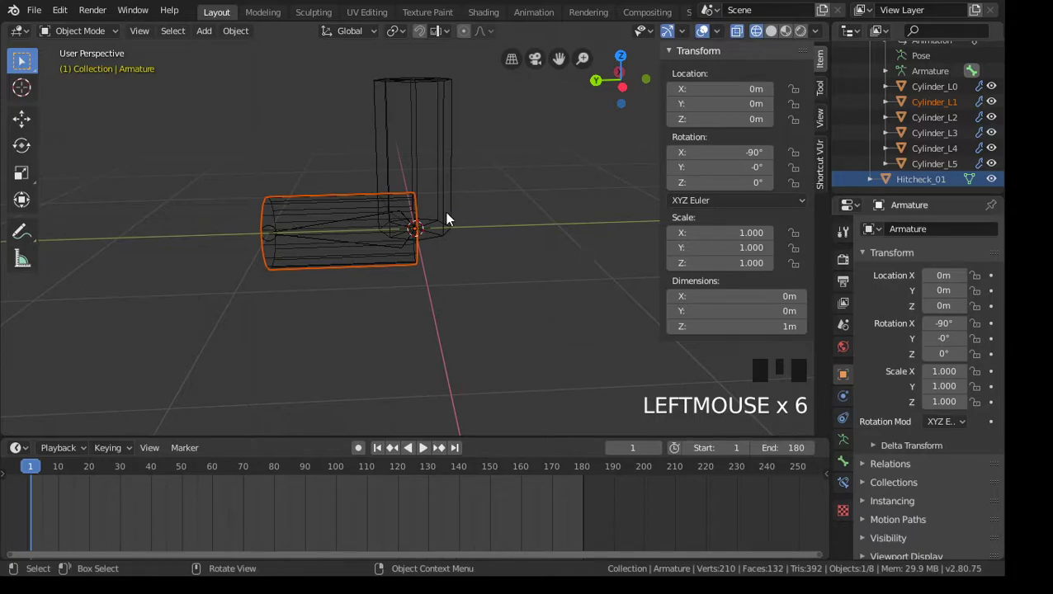
{"action": "left_click", "coordinate": [235, 32]}
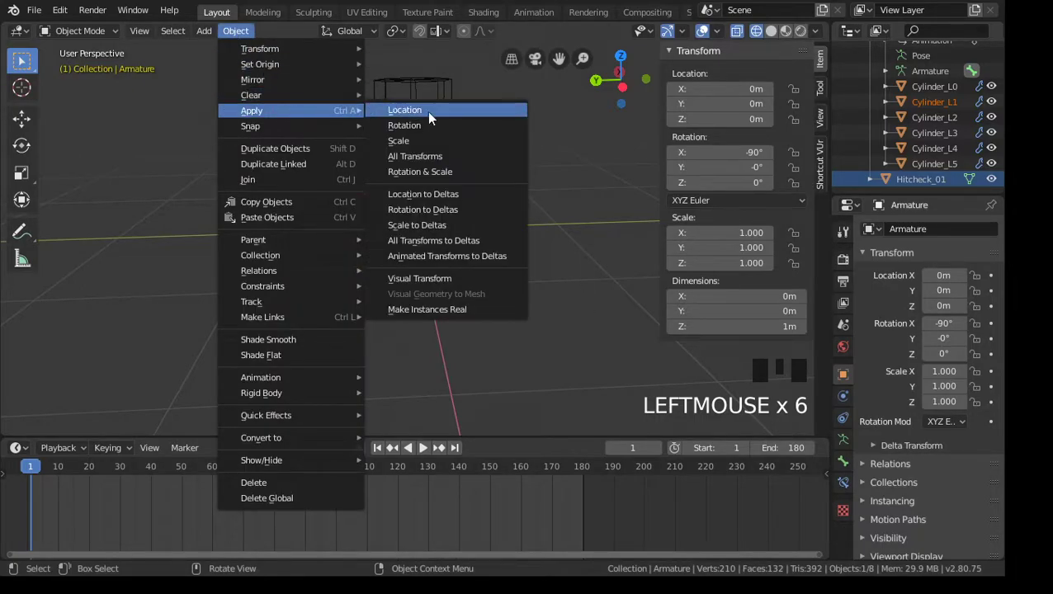
{"action": "left_click", "coordinate": [477, 125]}
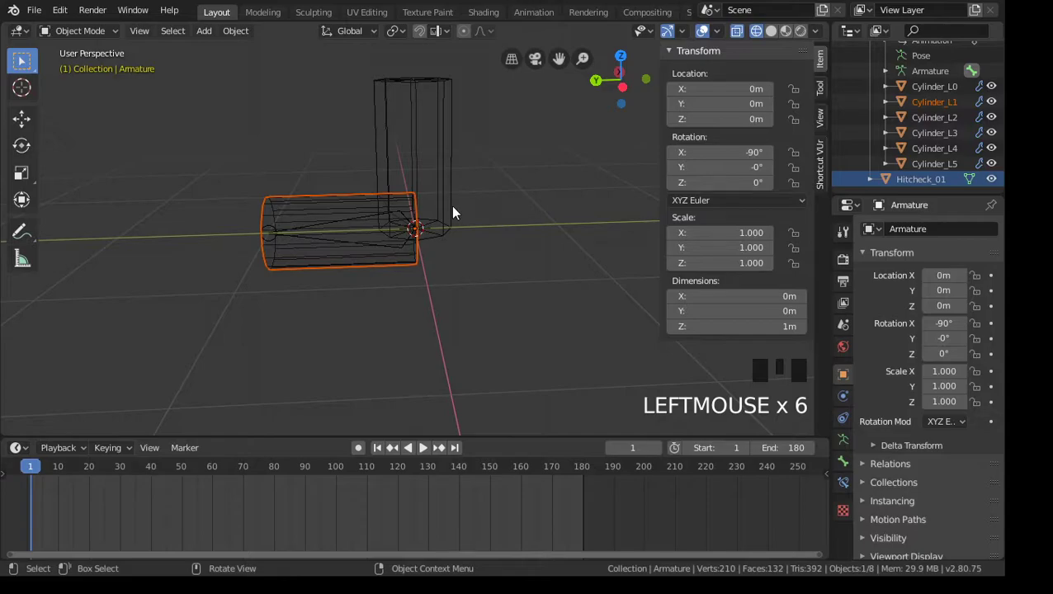
Step: Select Hitcheck_01, all cylinders from Cylinder_L5 to Cylinder_L0 and the Armature together, with the Armature as the active object
{"action": "key", "text": "a"}
{"action": "key", "text": "a"}
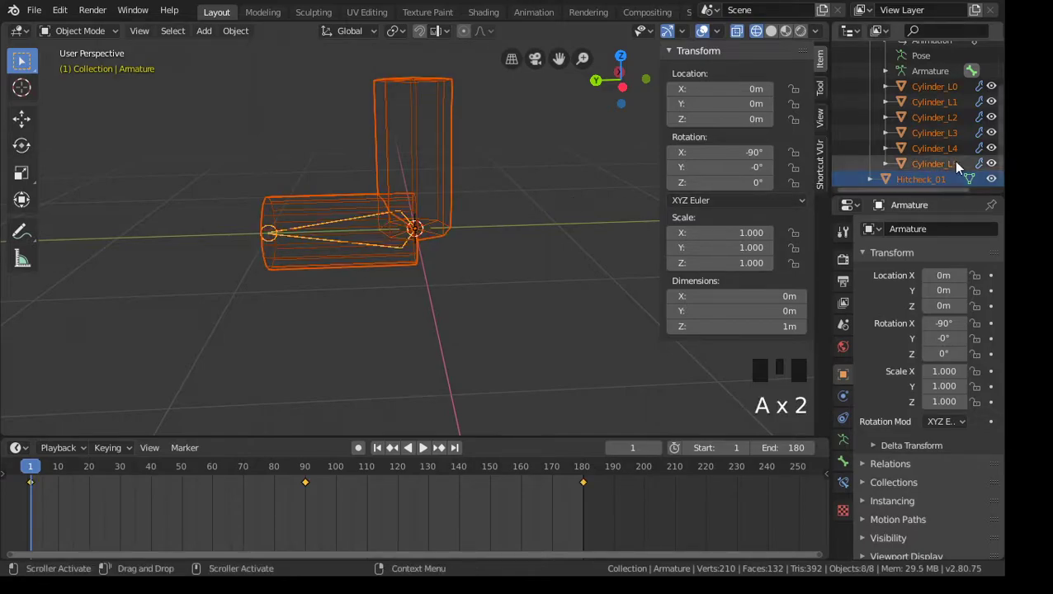
{"action": "left_click", "coordinate": [931, 177]}
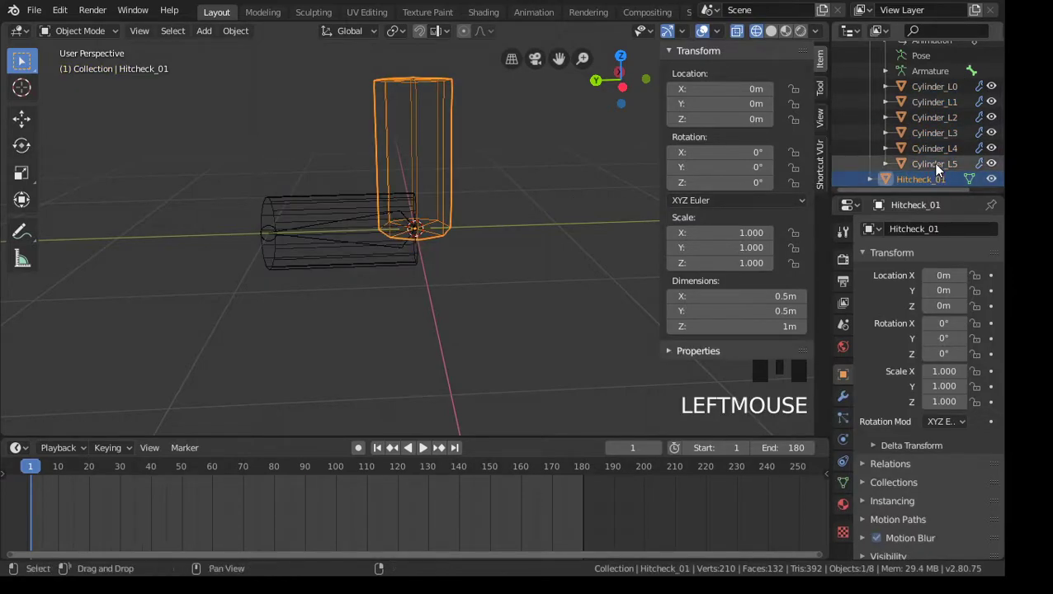
{"action": "left_click", "coordinate": [918, 183]}
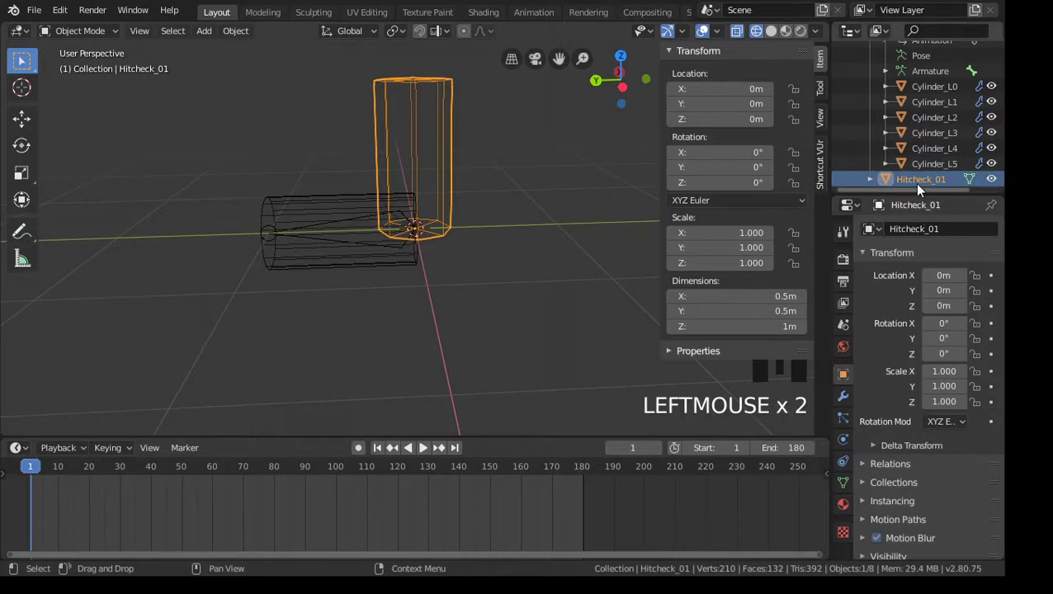
{"action": "left_click", "coordinate": [928, 159], "text": "shift"}
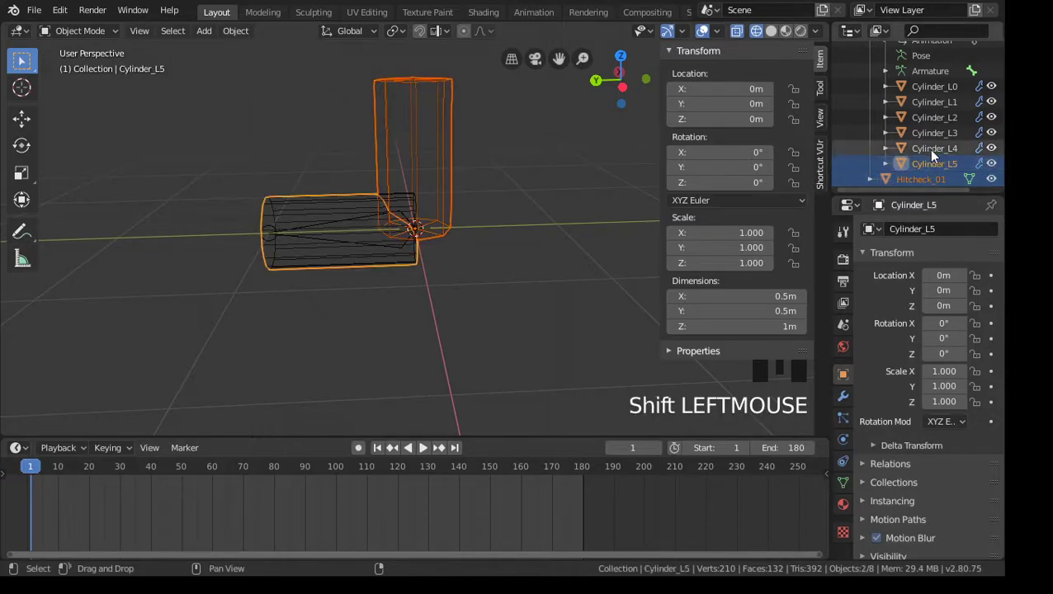
{"action": "left_click", "coordinate": [929, 148], "text": "shift"}
{"action": "left_click", "coordinate": [928, 131], "text": "shift"}
{"action": "left_click", "coordinate": [926, 117], "text": "shift"}
{"action": "left_click", "coordinate": [922, 103], "text": "shift"}
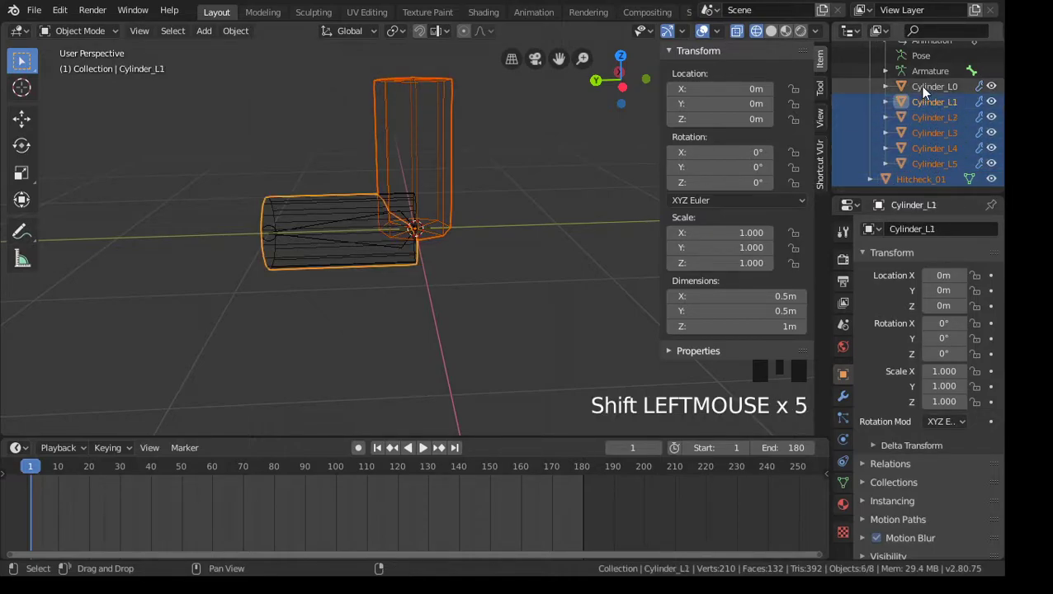
{"action": "left_click", "coordinate": [921, 87], "text": "shift"}
{"action": "scroll", "coordinate": [931, 142], "scroll_direction": "up", "scroll_amount": 3}
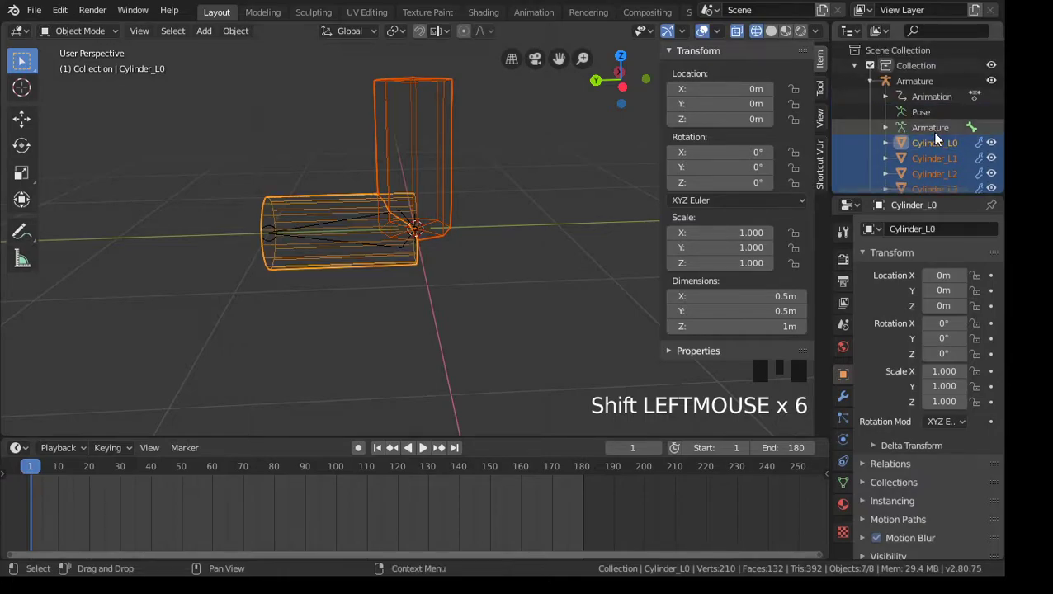
{"action": "left_click", "coordinate": [921, 81], "text": "shift"}
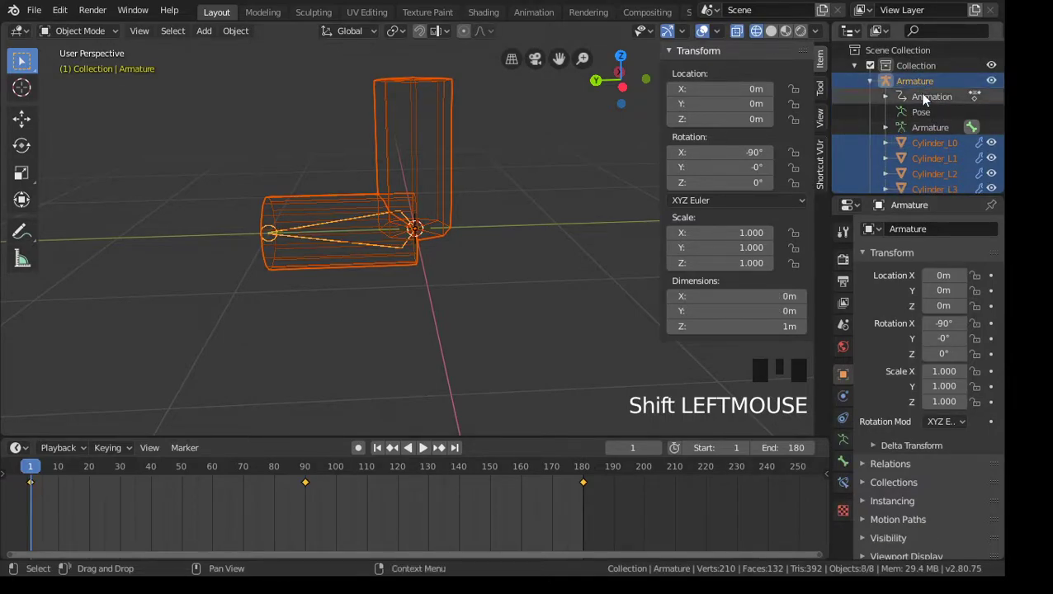
Step: Save the project as cyl.blend in the tut box folder
{"action": "left_click", "coordinate": [34, 10]}
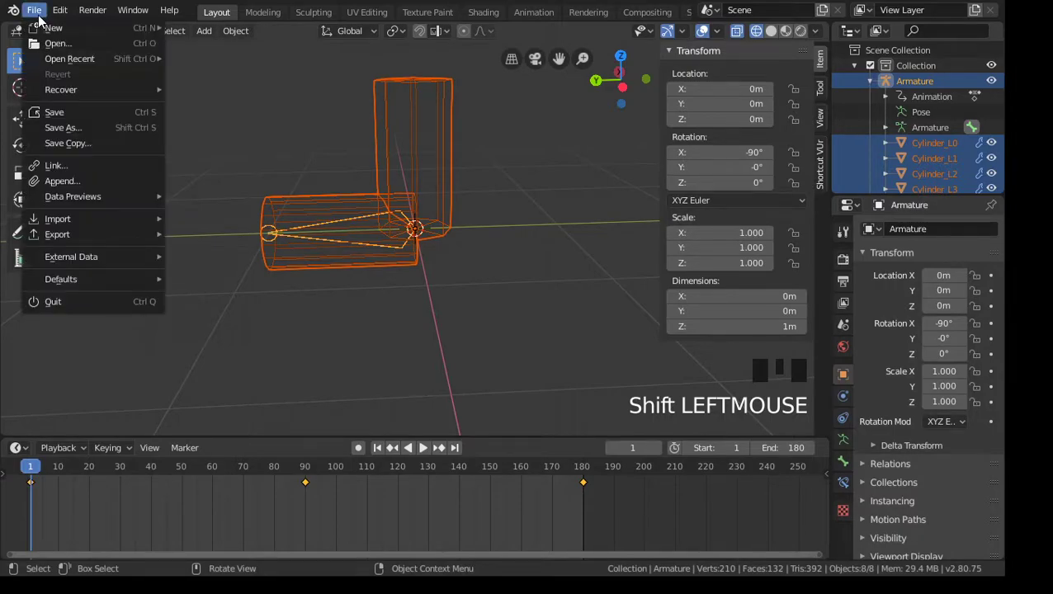
{"action": "left_click", "coordinate": [92, 128]}
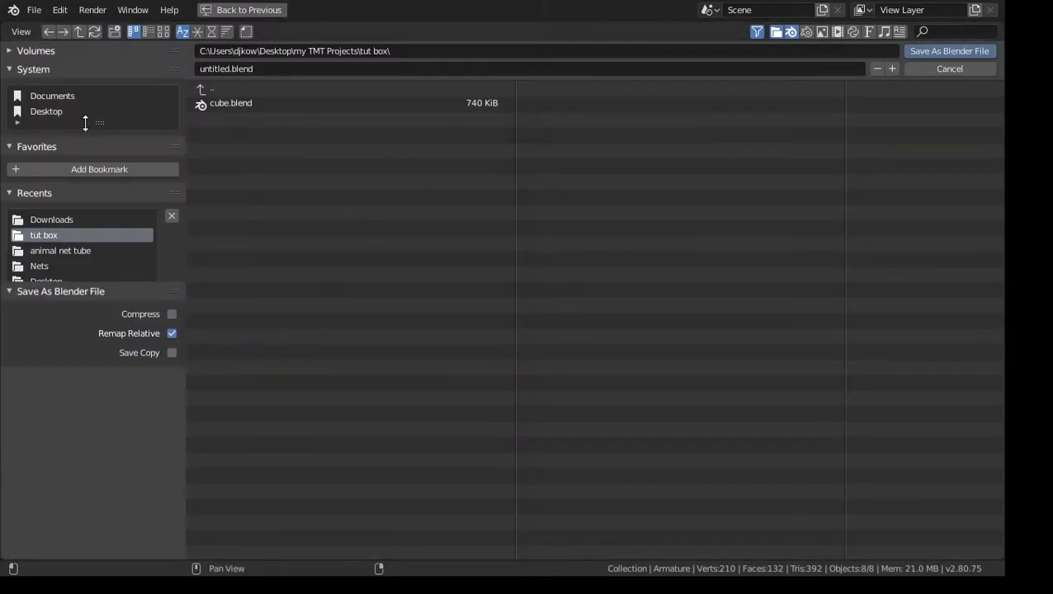
{"action": "left_click", "coordinate": [282, 69]}
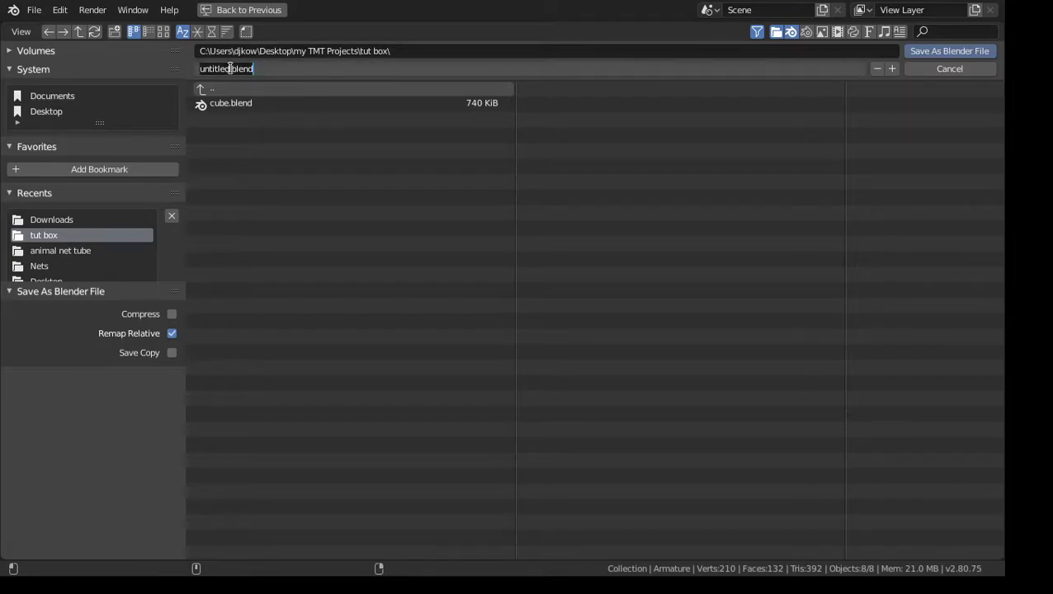
{"action": "key", "text": "Escape"}
{"action": "left_click_drag", "start_coordinate": [230, 69], "coordinate": [190, 67]}
{"action": "type", "text": "cyl"}
{"action": "left_click", "coordinate": [307, 68]}
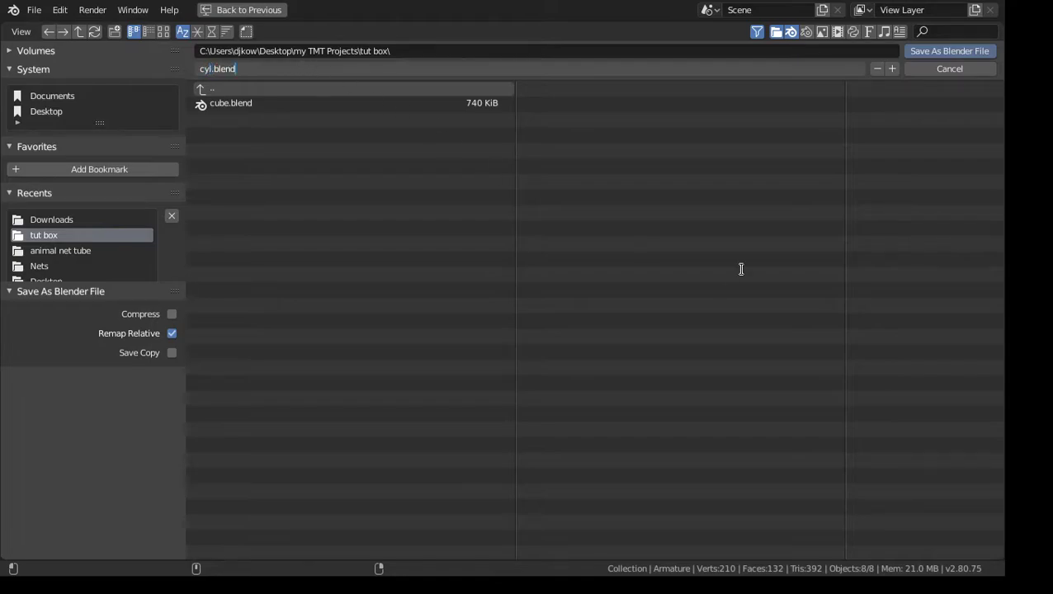
{"action": "left_click", "coordinate": [962, 48]}
{"action": "left_click", "coordinate": [965, 50]}
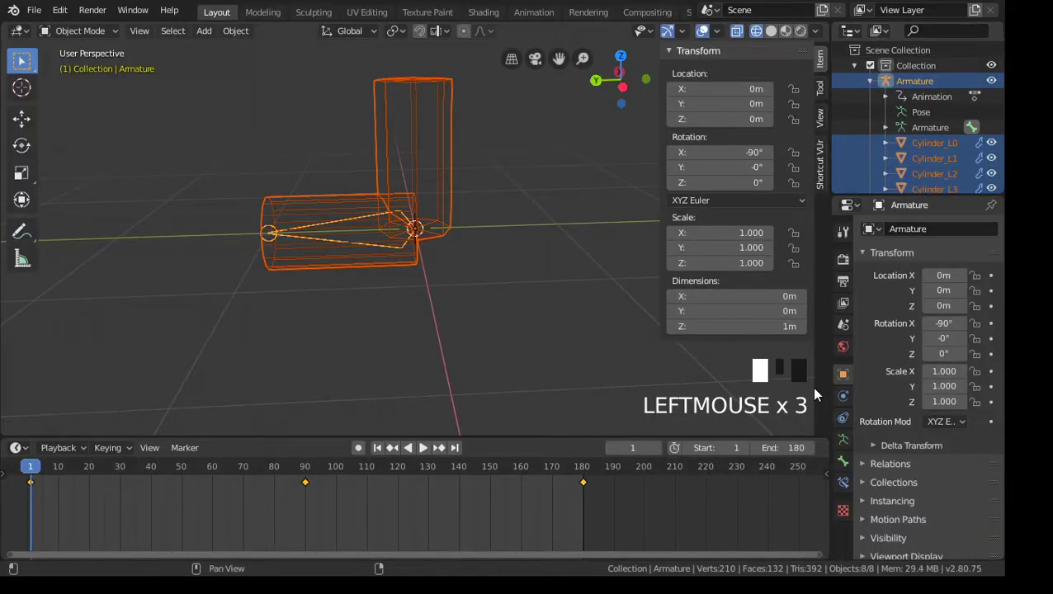
Step: Assign the existing material named Material to Cylinder_L0 and rename it BOX
{"action": "left_click", "coordinate": [924, 145]}
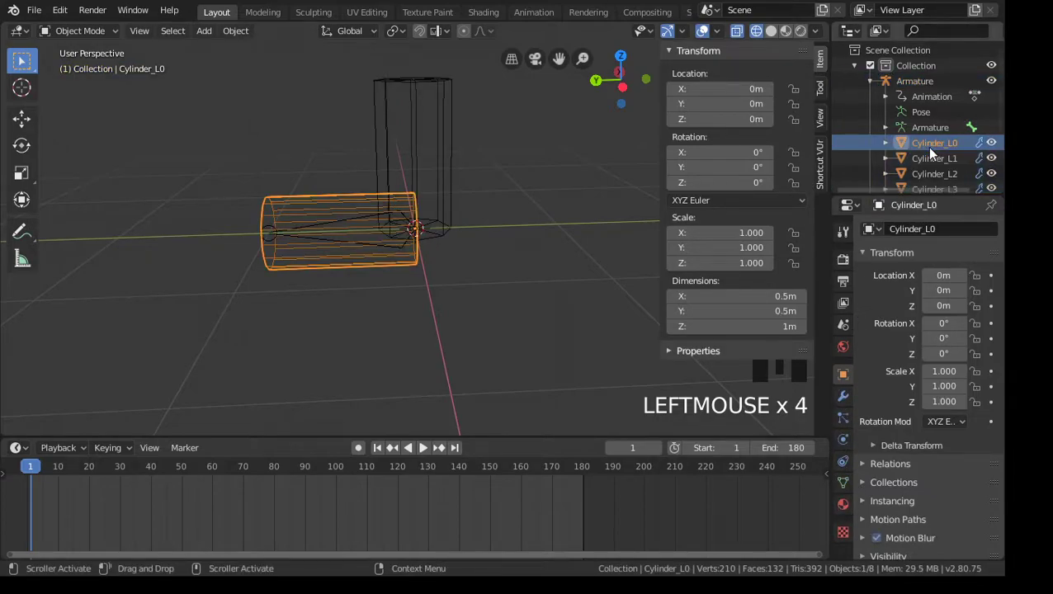
{"action": "left_click", "coordinate": [843, 507]}
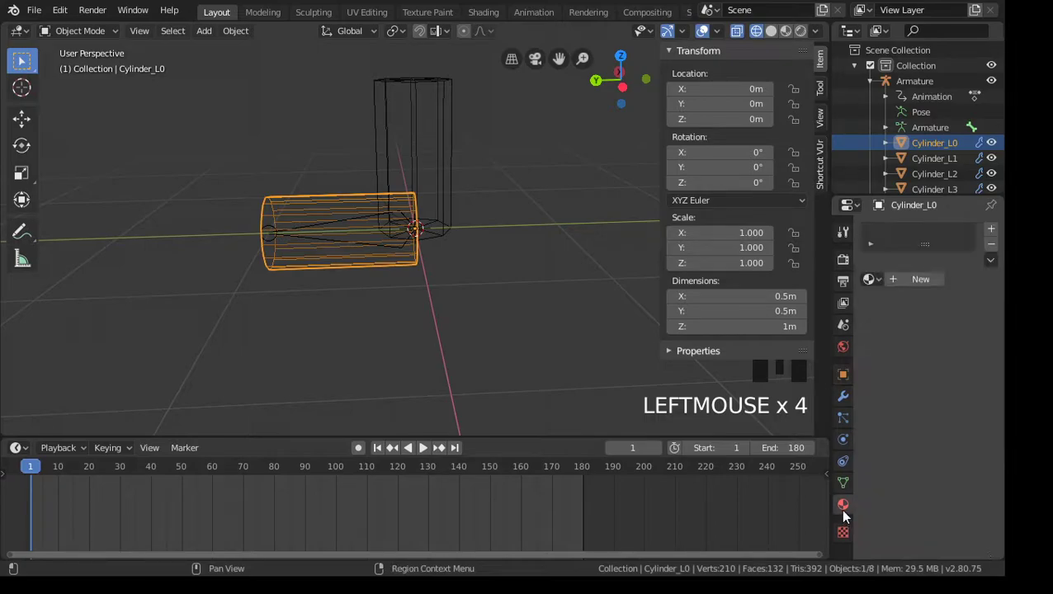
{"action": "left_click", "coordinate": [871, 286]}
{"action": "left_click", "coordinate": [837, 303]}
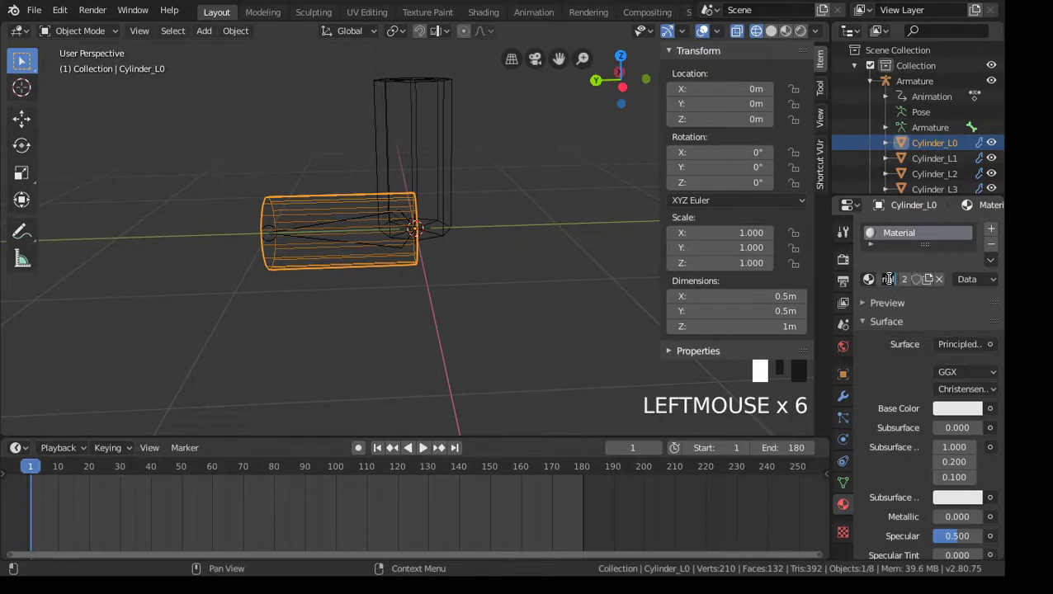
{"action": "type", "text": "b"}
{"action": "key", "text": "BackSpace"}
{"action": "type", "text": "B"}
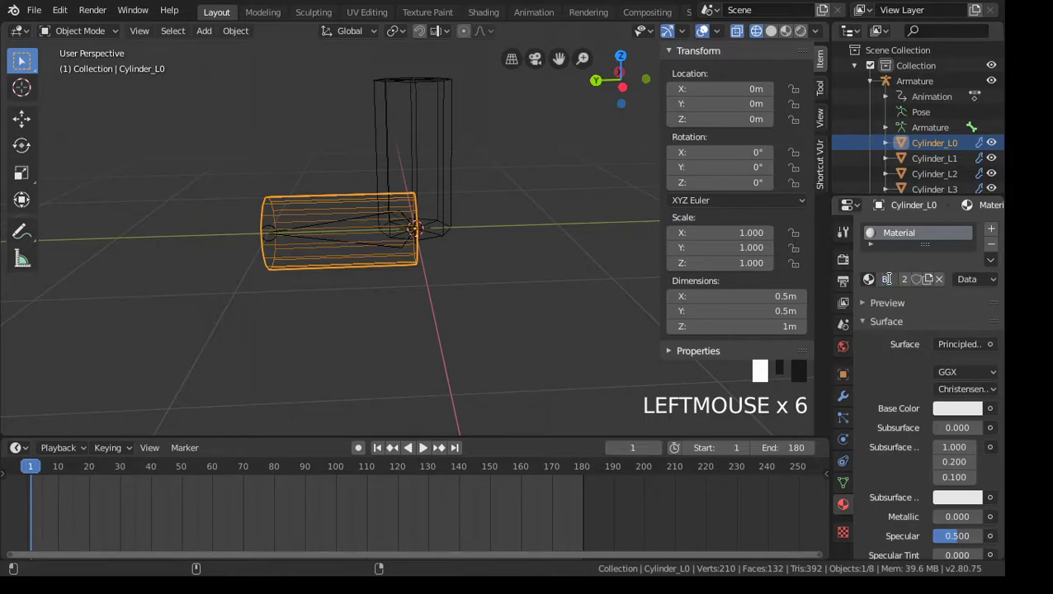
{"action": "type", "text": "oX"}
{"action": "key", "text": "Return"}
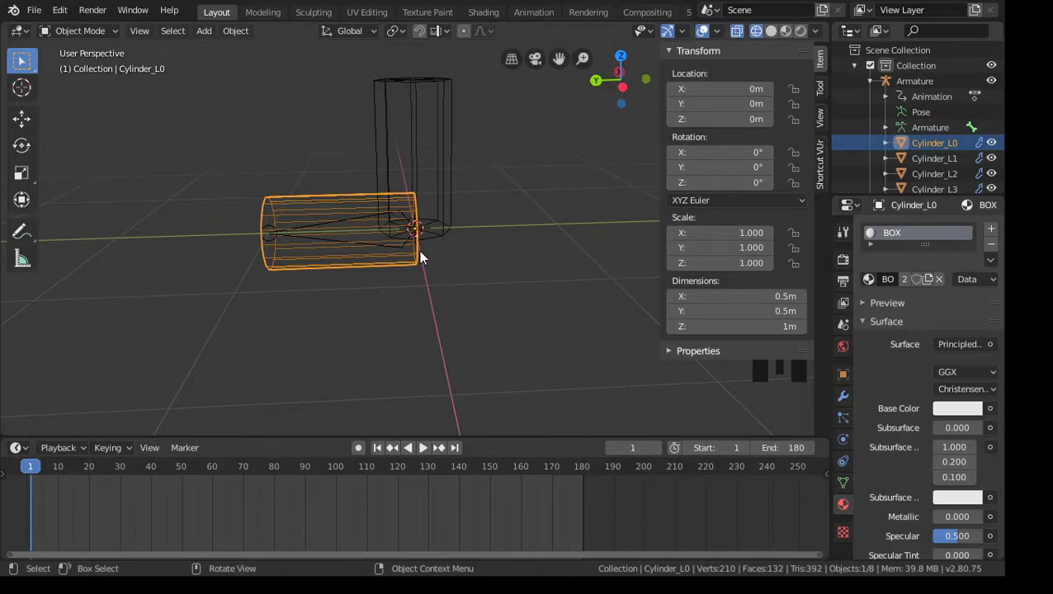
Step: Switch to the Modeling workspace, show the BOX material settings of Cylinder_L0 and set the viewport shading to Look Dev
{"action": "left_click", "coordinate": [366, 11]}
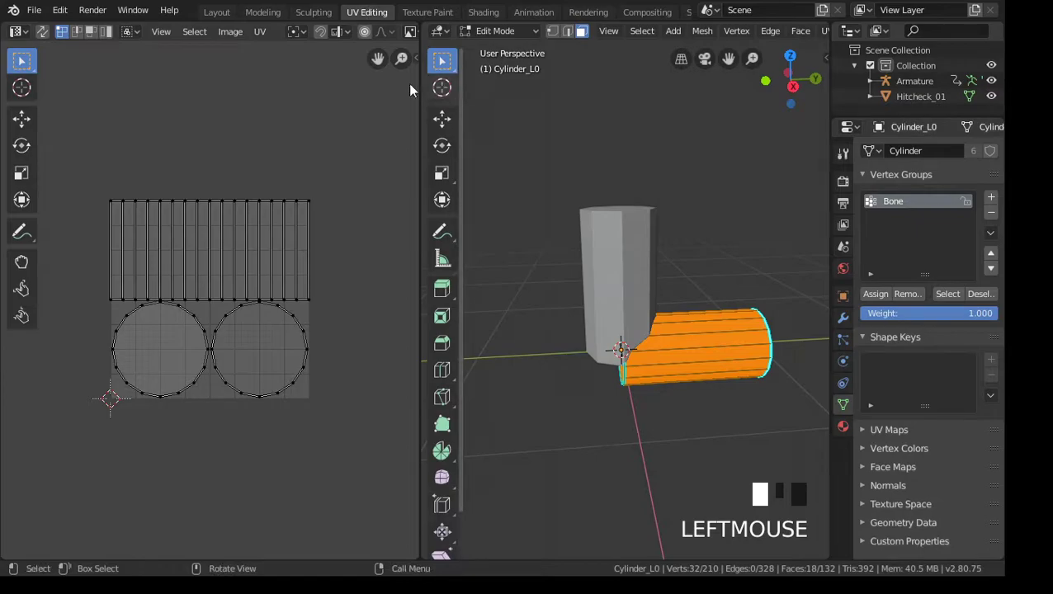
{"action": "left_click", "coordinate": [261, 12]}
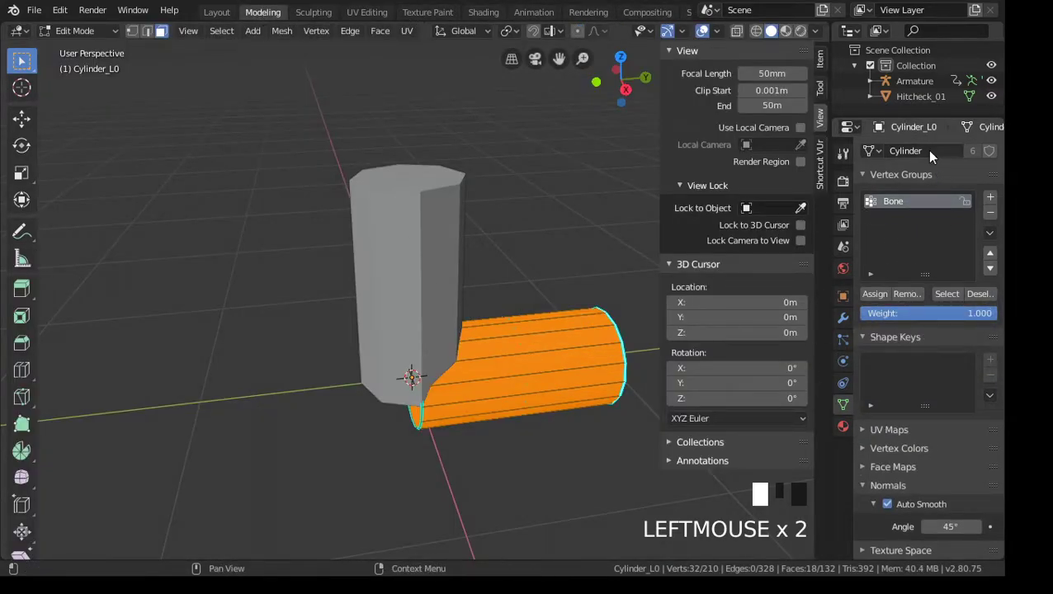
{"action": "left_click", "coordinate": [843, 426]}
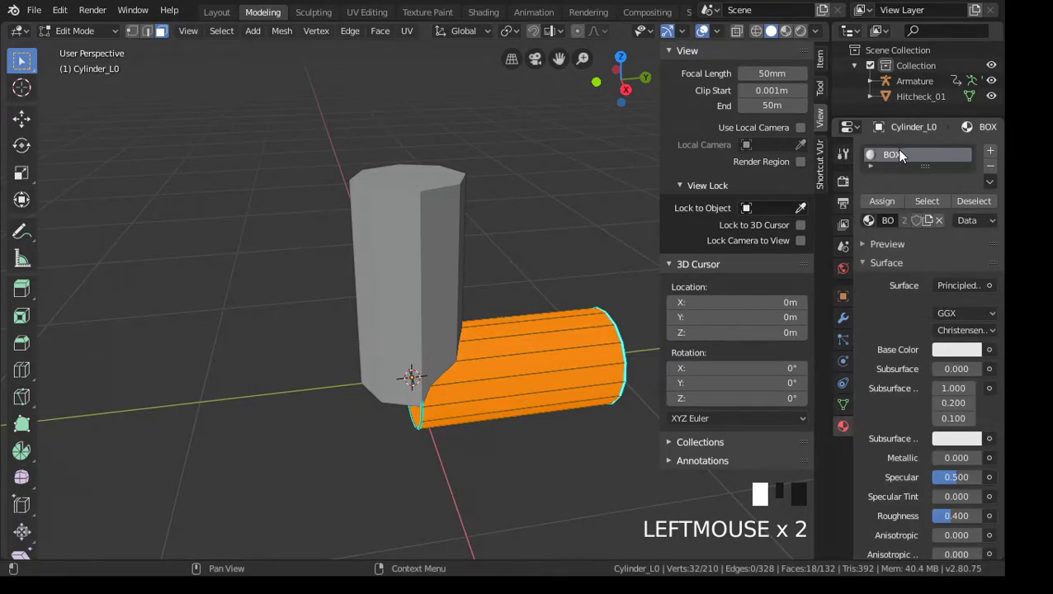
{"action": "middle_click_drag", "start_coordinate": [536, 327], "coordinate": [501, 322]}
{"action": "scroll", "coordinate": [508, 315], "scroll_direction": "down", "scroll_amount": 2}
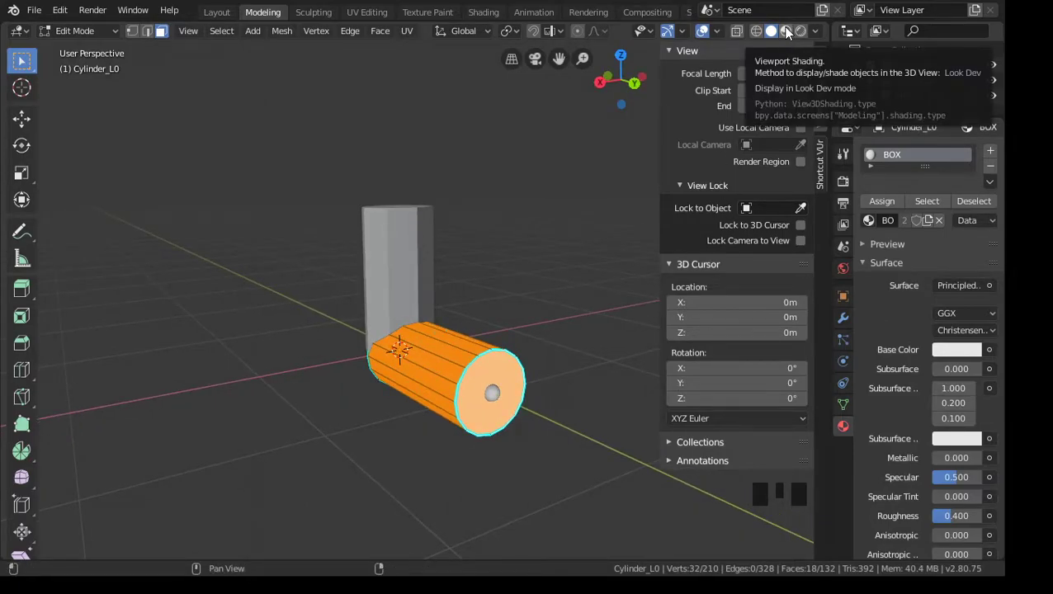
{"action": "left_click", "coordinate": [786, 30]}
{"action": "mouse_move", "coordinate": [413, 367]}
{"action": "middle_mouse_down"}
{"action": "mouse_move", "coordinate": [430, 364]}
{"action": "mouse_move", "coordinate": [330, 368]}
{"action": "middle_mouse_up"}
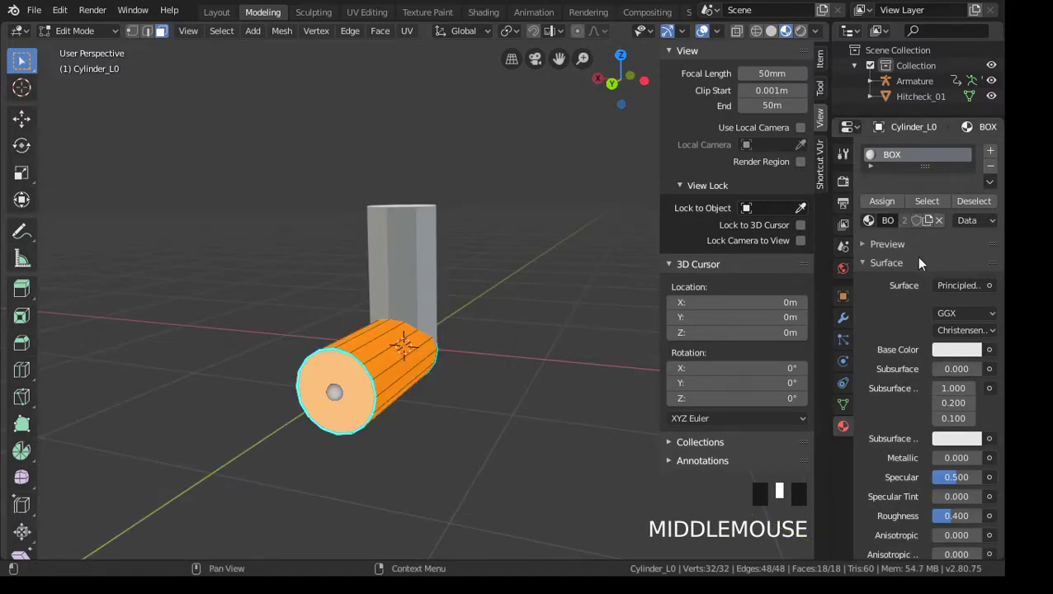
Step: Add an Image Texture to the BOX material's base color and load BOX_BC.png into it
{"action": "left_click", "coordinate": [989, 350]}
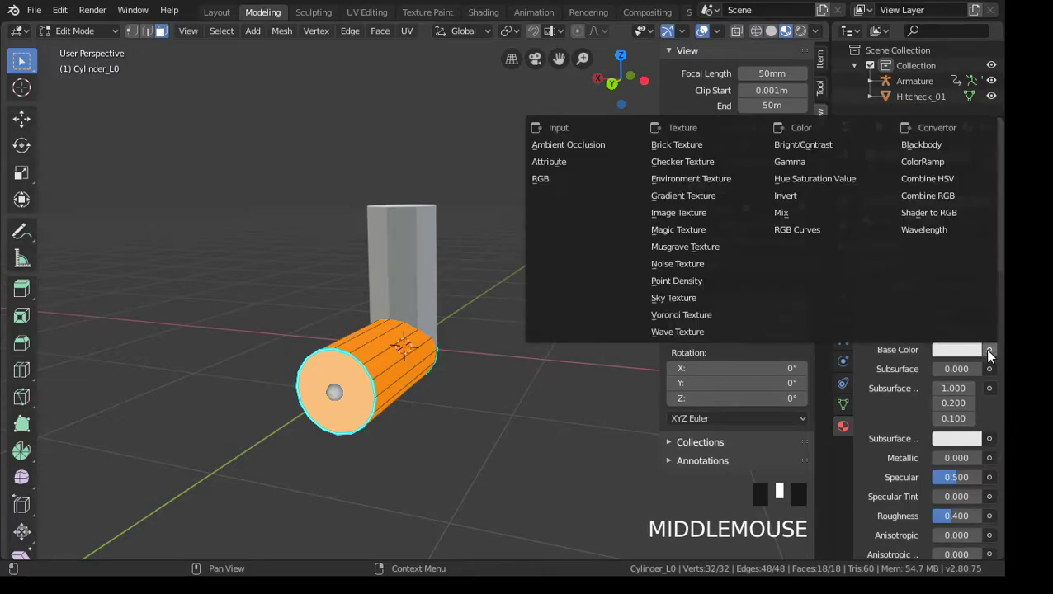
{"action": "left_click", "coordinate": [988, 352]}
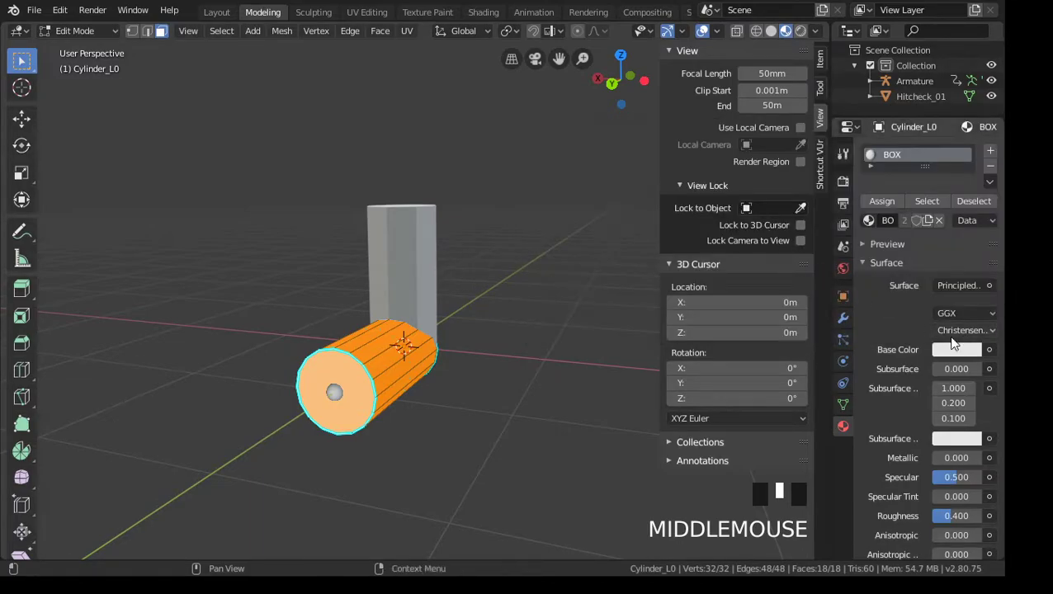
{"action": "left_click", "coordinate": [989, 350]}
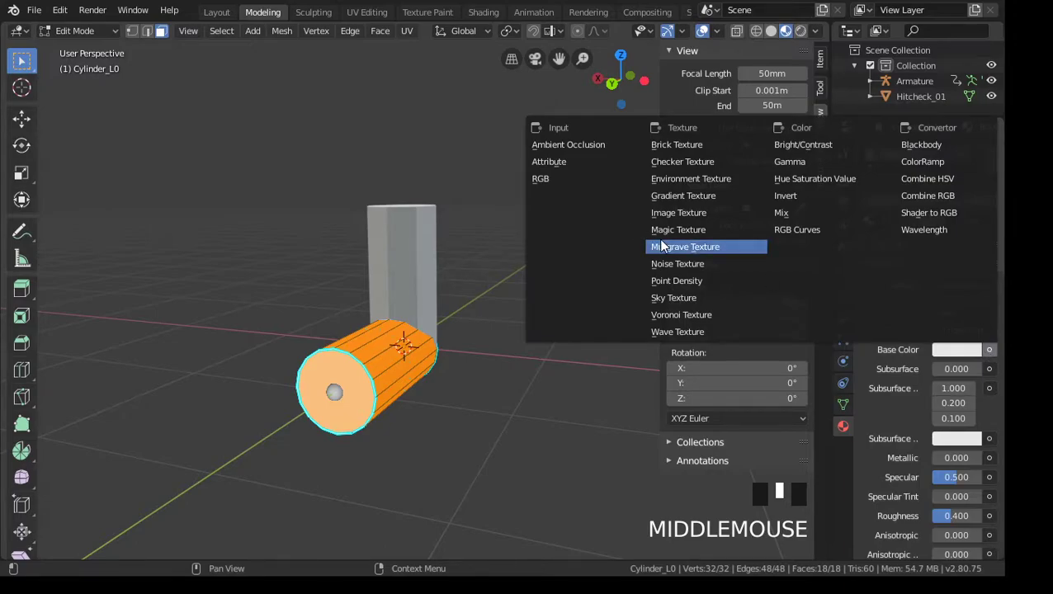
{"action": "left_click", "coordinate": [690, 213]}
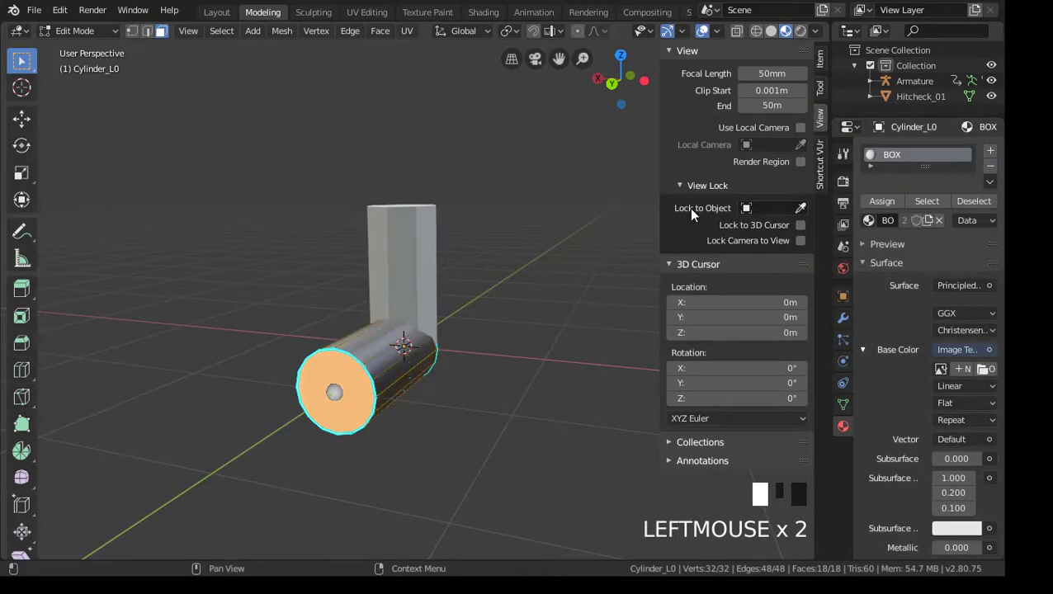
{"action": "left_click", "coordinate": [982, 370]}
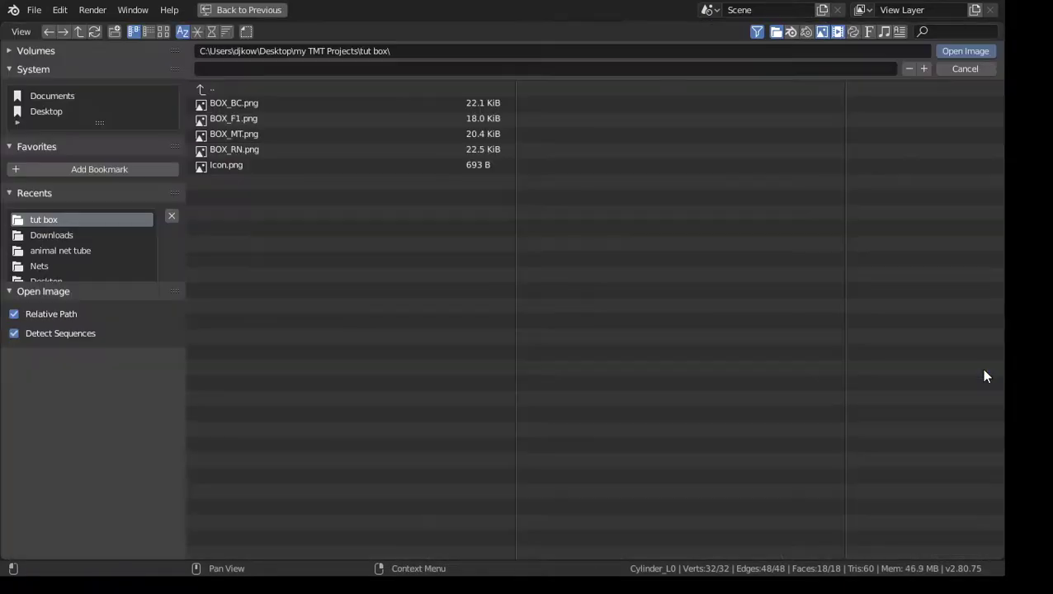
{"action": "left_click", "coordinate": [277, 102]}
{"action": "left_click", "coordinate": [964, 48]}
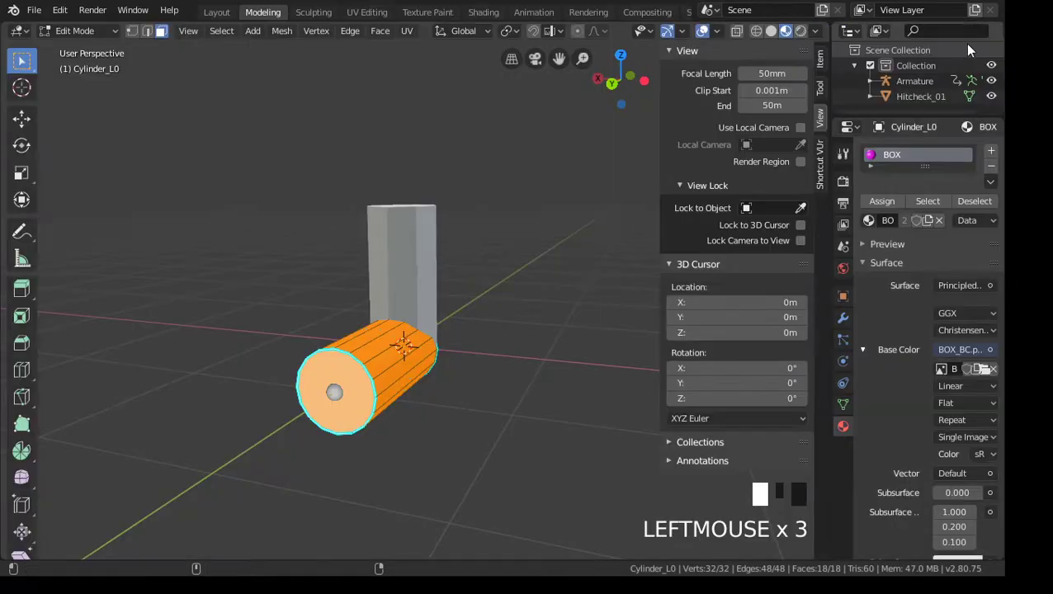
Step: Deselect all faces of Cylinder_L0 and inspect the texture on the cylinder from several sides
{"action": "middle_click_drag", "start_coordinate": [616, 487], "coordinate": [558, 369]}
{"action": "key", "text": "a"}
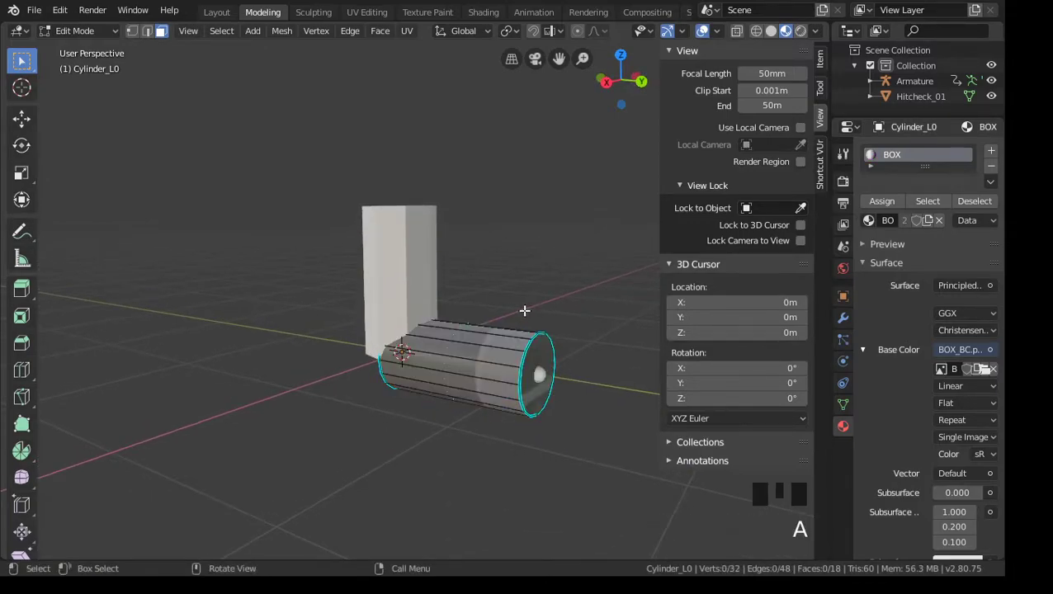
{"action": "middle_click_drag", "start_coordinate": [527, 367], "coordinate": [487, 404]}
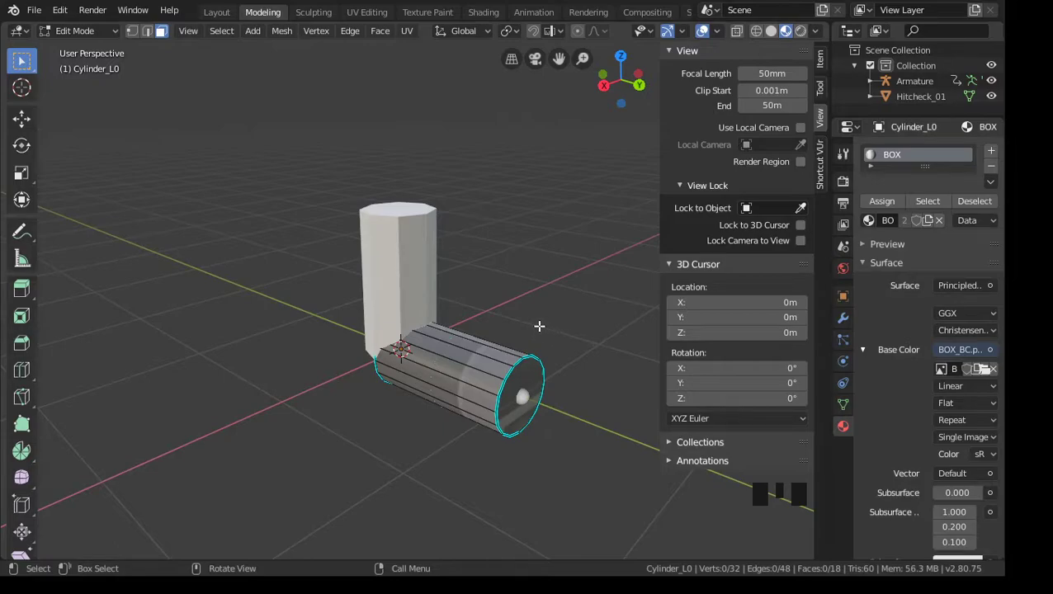
{"action": "middle_click_drag", "start_coordinate": [574, 359], "coordinate": [349, 420]}
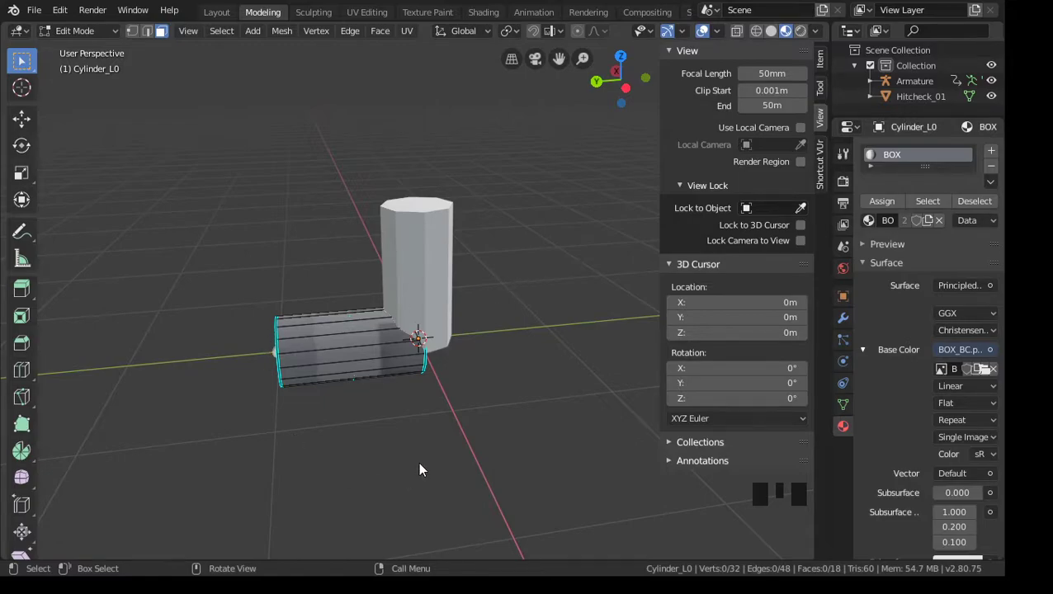
{"action": "middle_click_drag", "start_coordinate": [420, 469], "coordinate": [381, 416]}
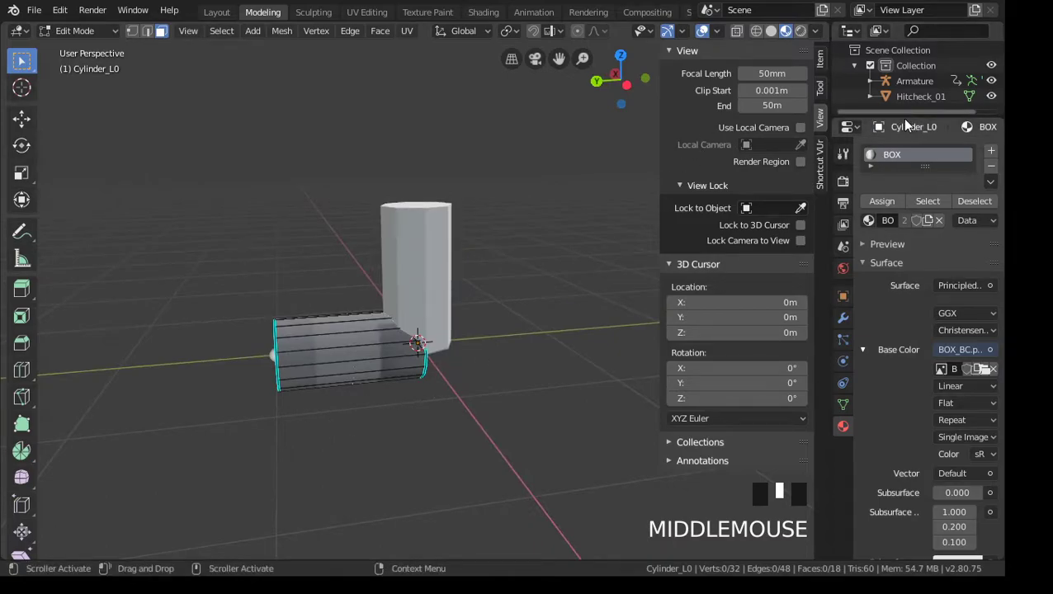
Step: Expand the Armature's hierarchy and select Hitcheck_01, Cylinder_L5 through Cylinder_L0 and the Armature together
{"action": "left_click_drag", "start_coordinate": [899, 118], "coordinate": [904, 239]}
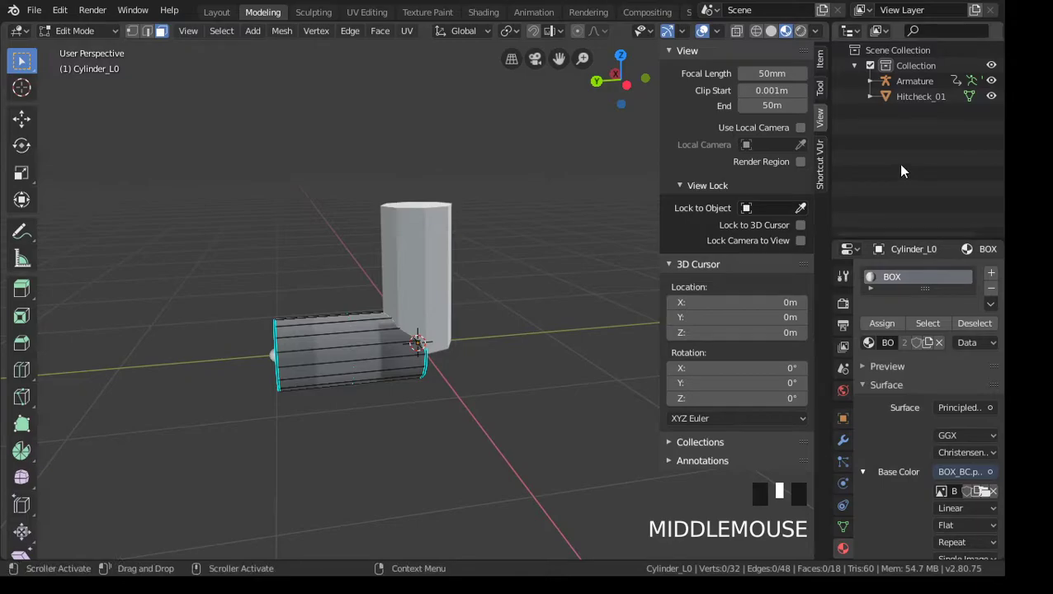
{"action": "left_click", "coordinate": [870, 82]}
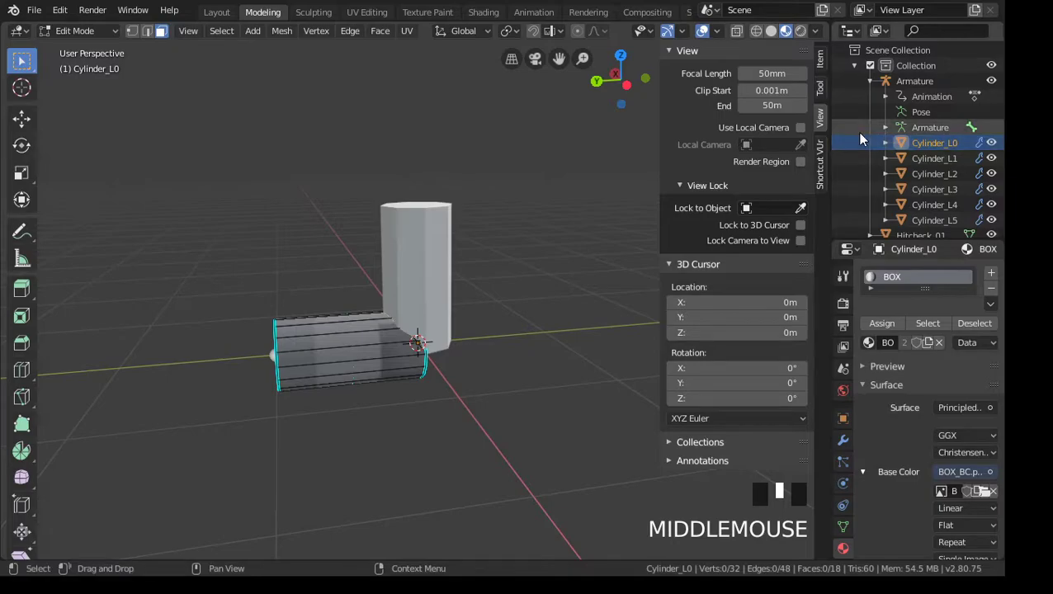
{"action": "scroll", "coordinate": [857, 132], "scroll_direction": "down", "scroll_amount": 1}
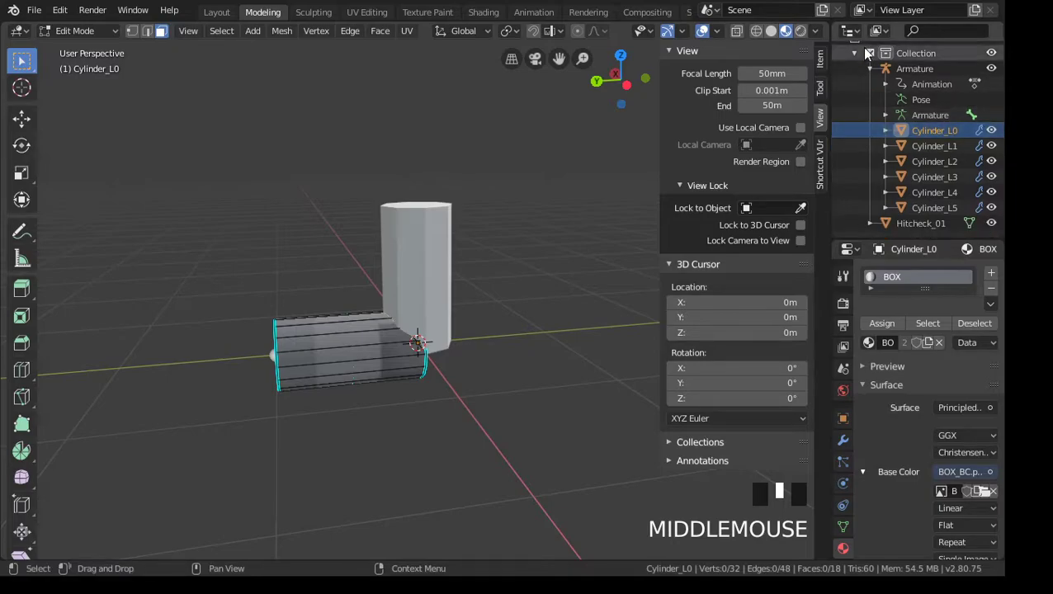
{"action": "left_click", "coordinate": [919, 224]}
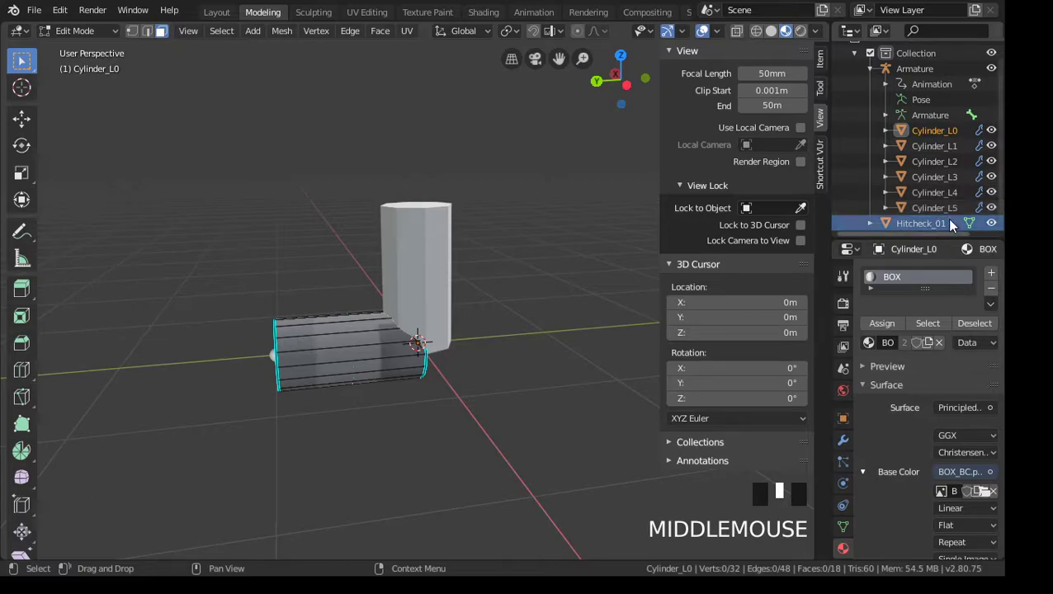
{"action": "left_click", "coordinate": [934, 208]}
{"action": "left_click_drag", "start_coordinate": [941, 204], "coordinate": [929, 146]}
{"action": "left_click", "coordinate": [928, 146], "text": "shift"}
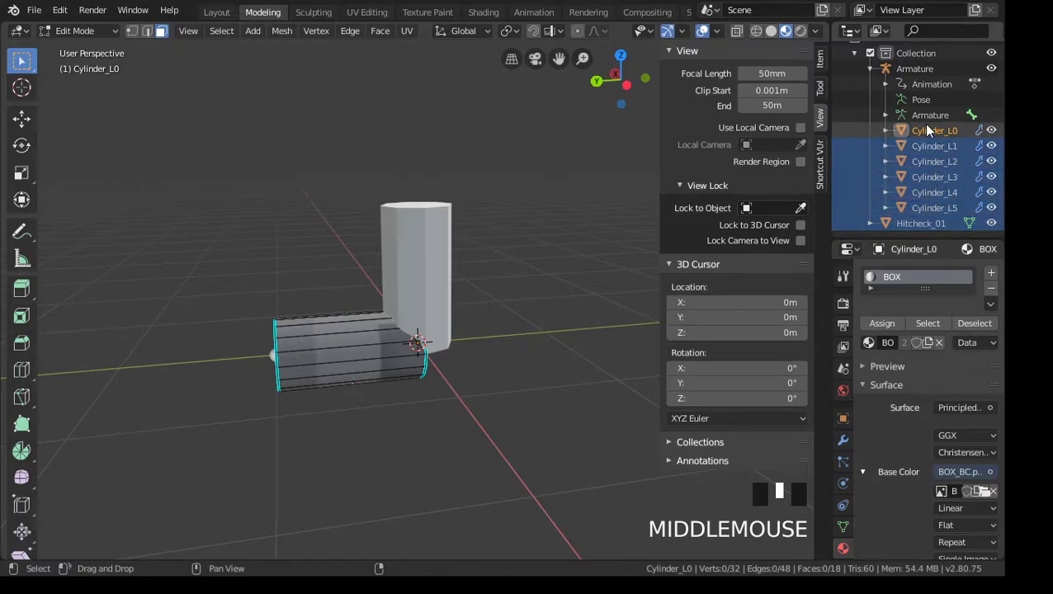
{"action": "left_click", "coordinate": [923, 131], "text": "shift"}
{"action": "left_click", "coordinate": [915, 69], "text": "shift"}
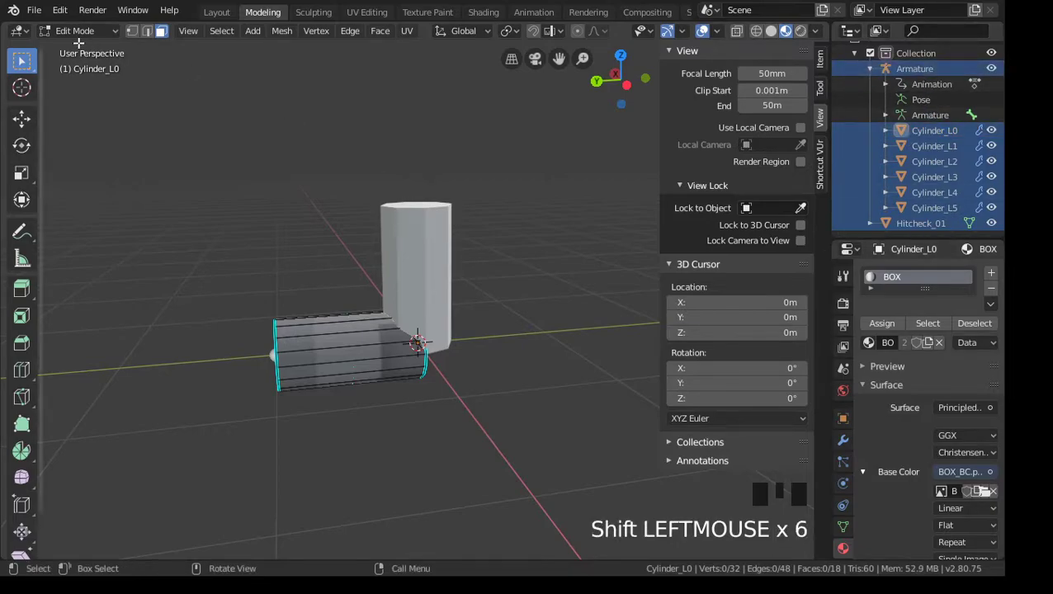
Step: Start an FBX export and limit it to the selected objects
{"action": "left_click", "coordinate": [33, 10]}
{"action": "key", "text": "Escape"}
{"action": "left_click", "coordinate": [34, 10]}
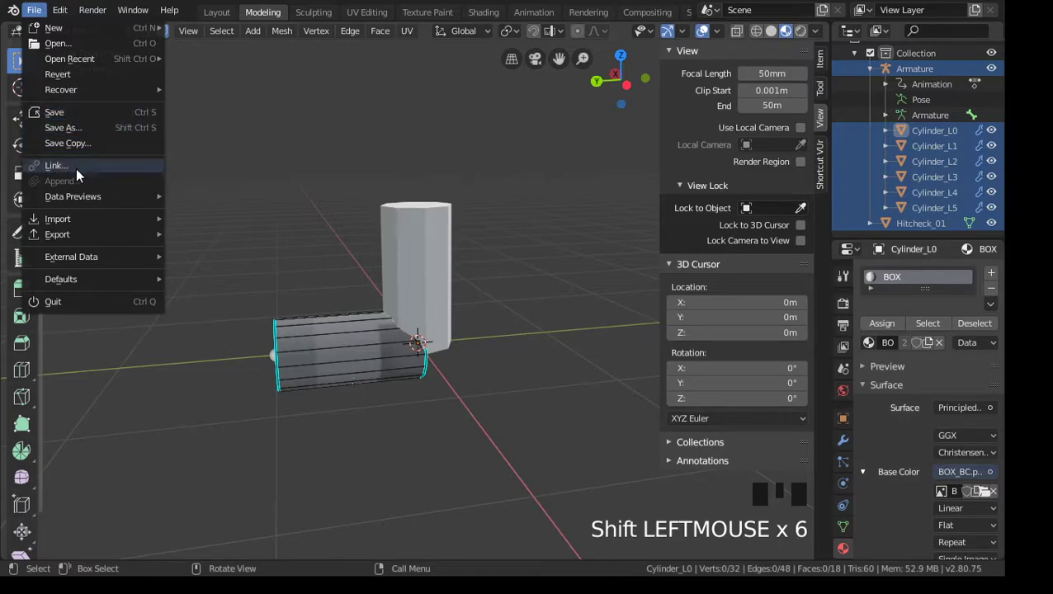
{"action": "mouse_move", "coordinate": [92, 238]}
{"action": "left_click", "coordinate": [244, 266]}
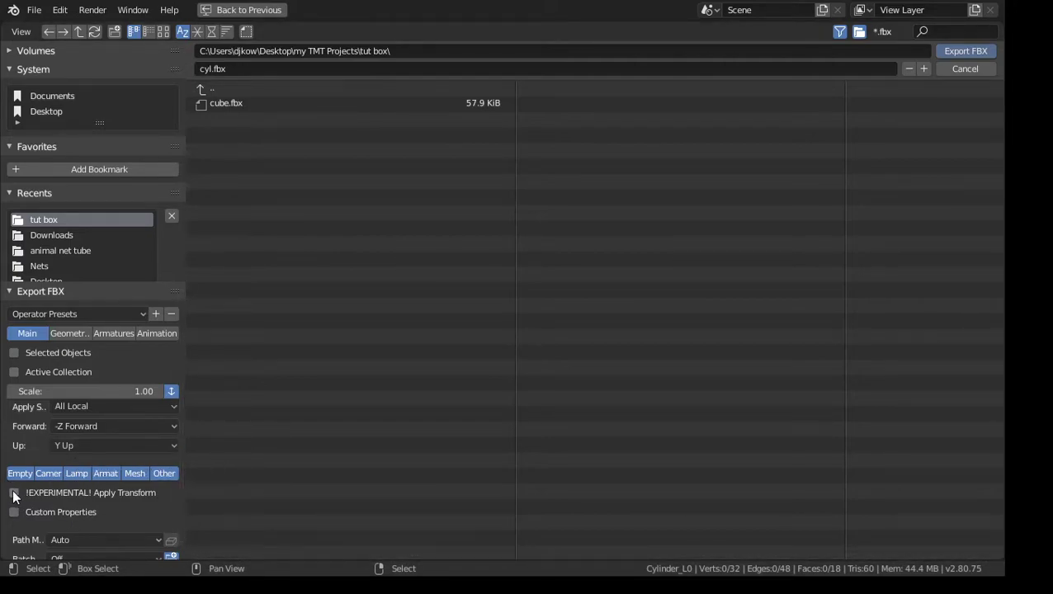
{"action": "left_click", "coordinate": [15, 354]}
{"action": "left_click", "coordinate": [17, 353]}
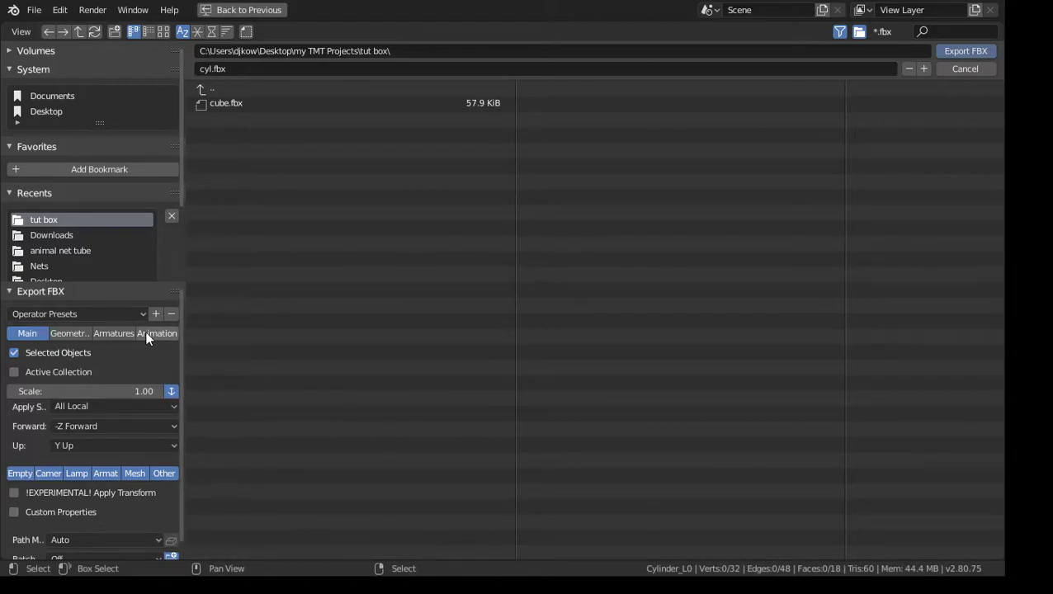
Step: Check the armature and main export options, and export the file as cyl.fbx into the tut box folder
{"action": "left_click", "coordinate": [119, 336]}
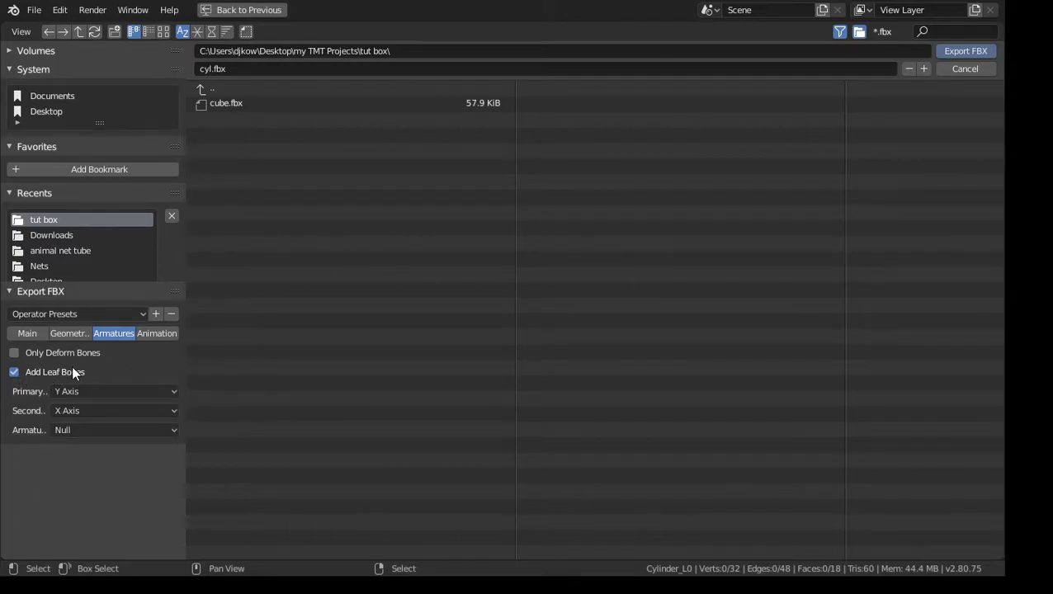
{"action": "left_click", "coordinate": [32, 333]}
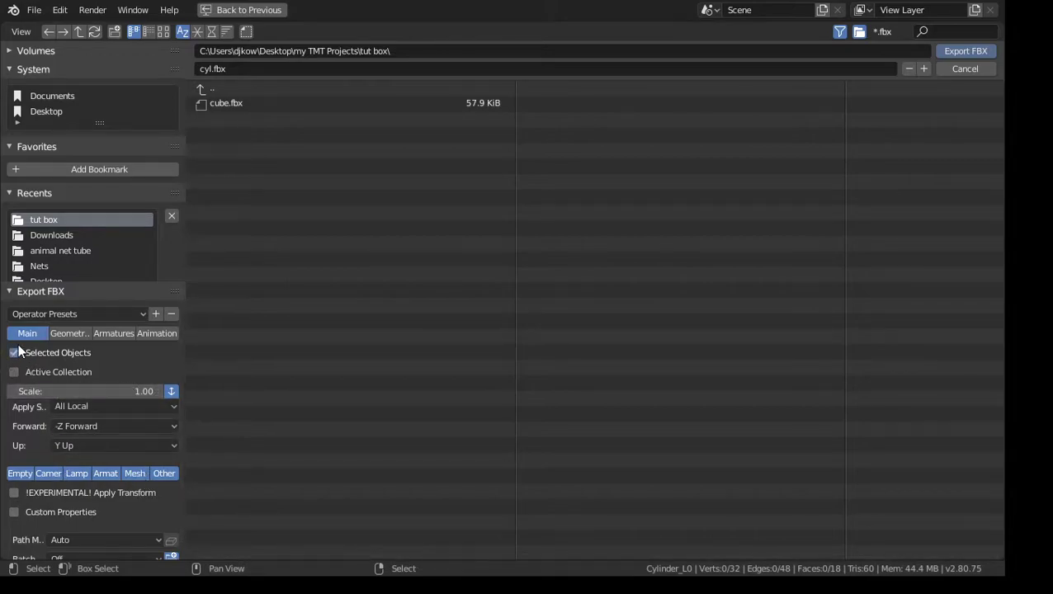
{"action": "scroll", "coordinate": [96, 453], "scroll_direction": "down", "scroll_amount": 1}
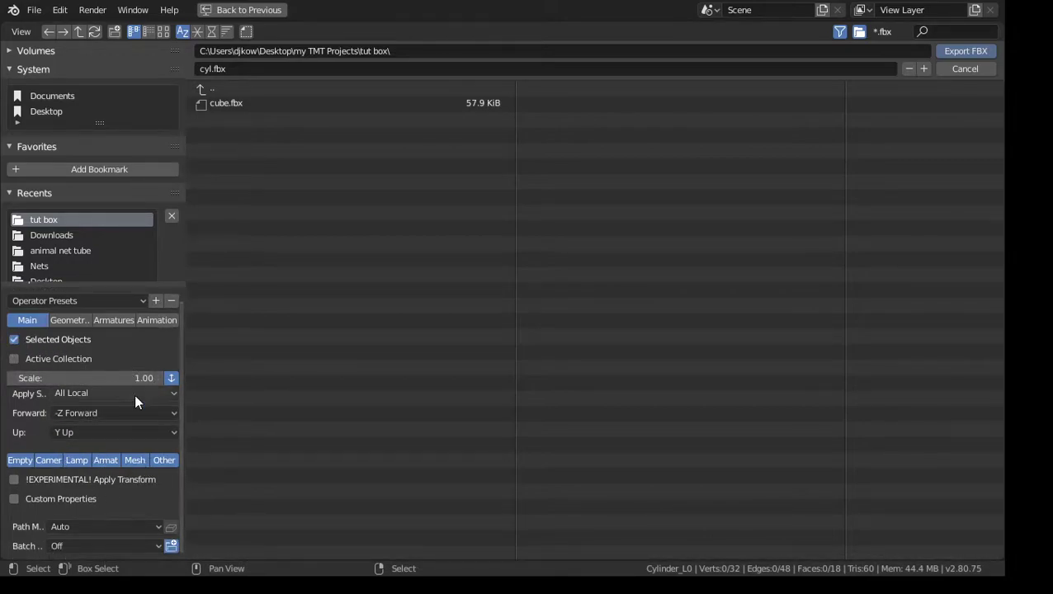
{"action": "scroll", "coordinate": [125, 419], "scroll_direction": "up", "scroll_amount": 1}
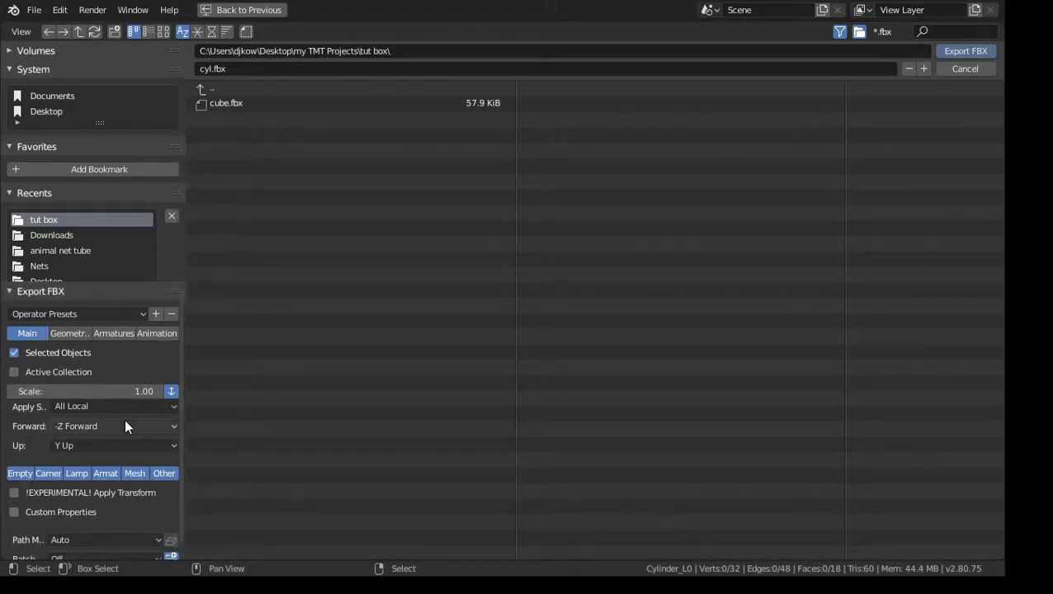
{"action": "left_click", "coordinate": [972, 48]}
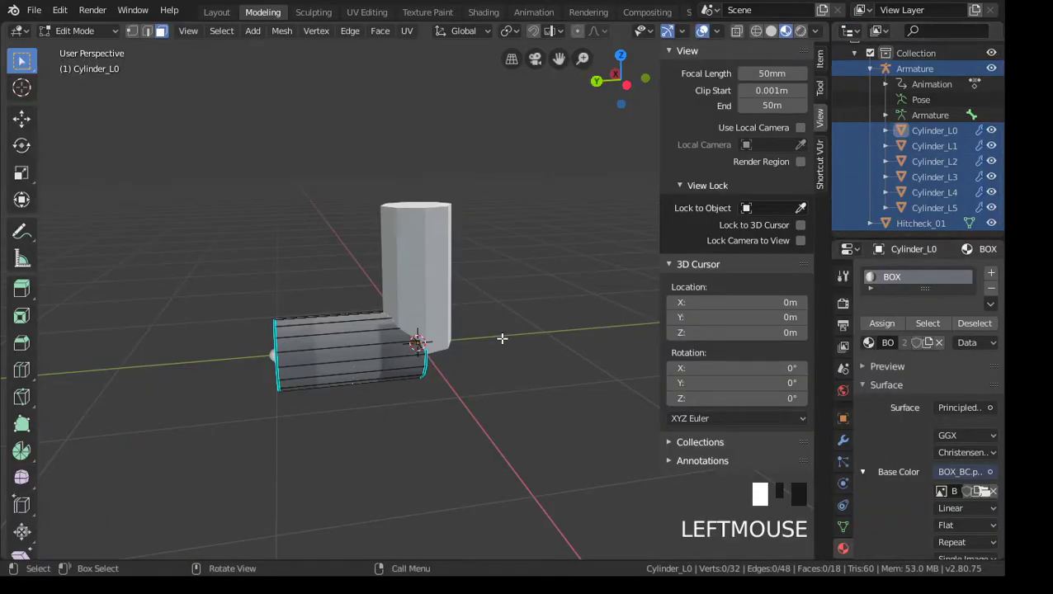
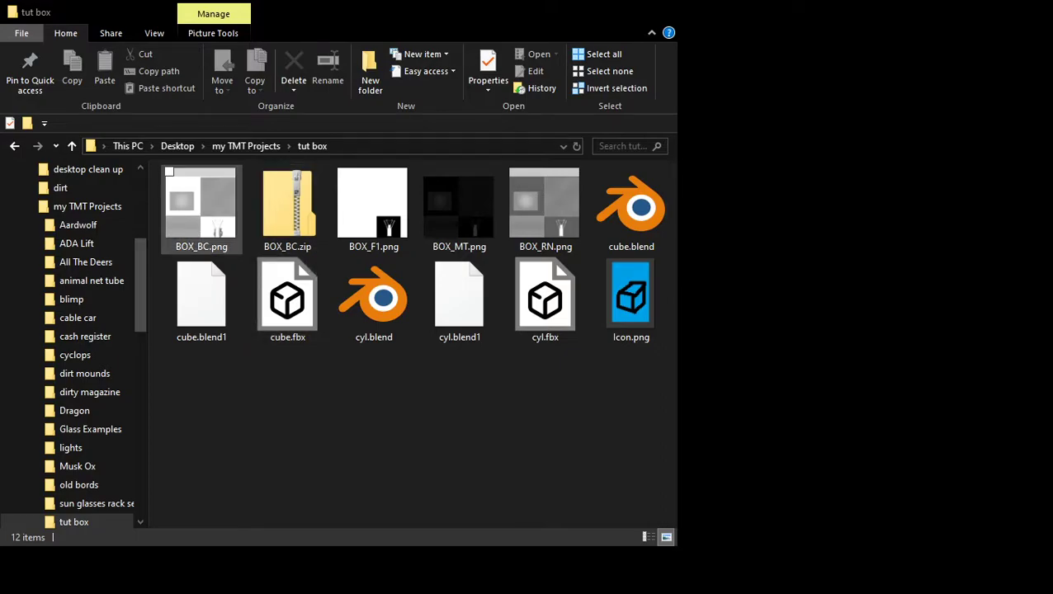
Step: Delete the BOX_BC.zip archive from the tut box folder in File Explorer
{"action": "left_click", "coordinate": [227, 183]}
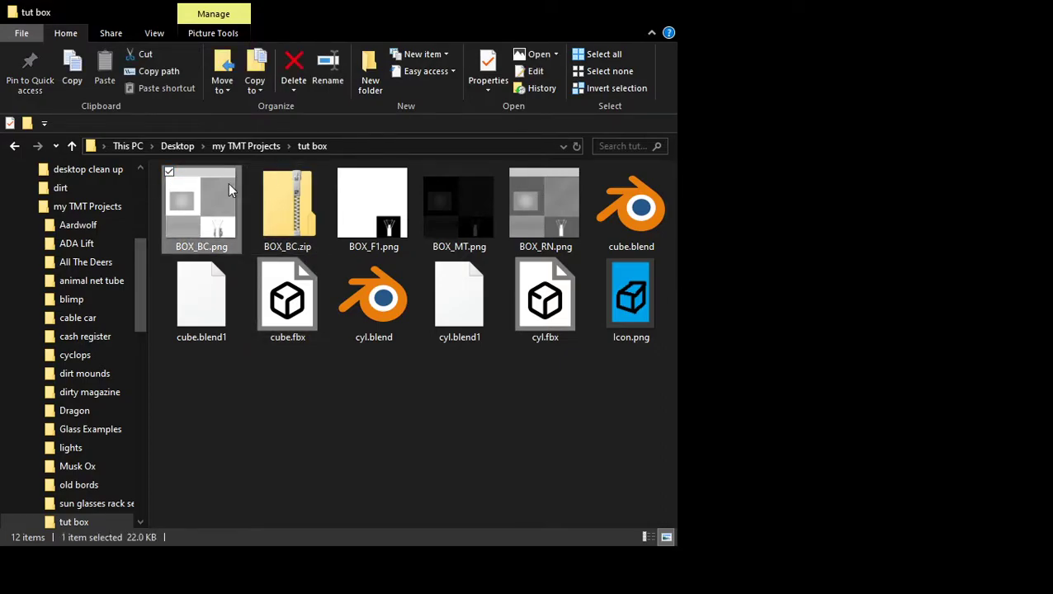
{"action": "left_click", "coordinate": [275, 196]}
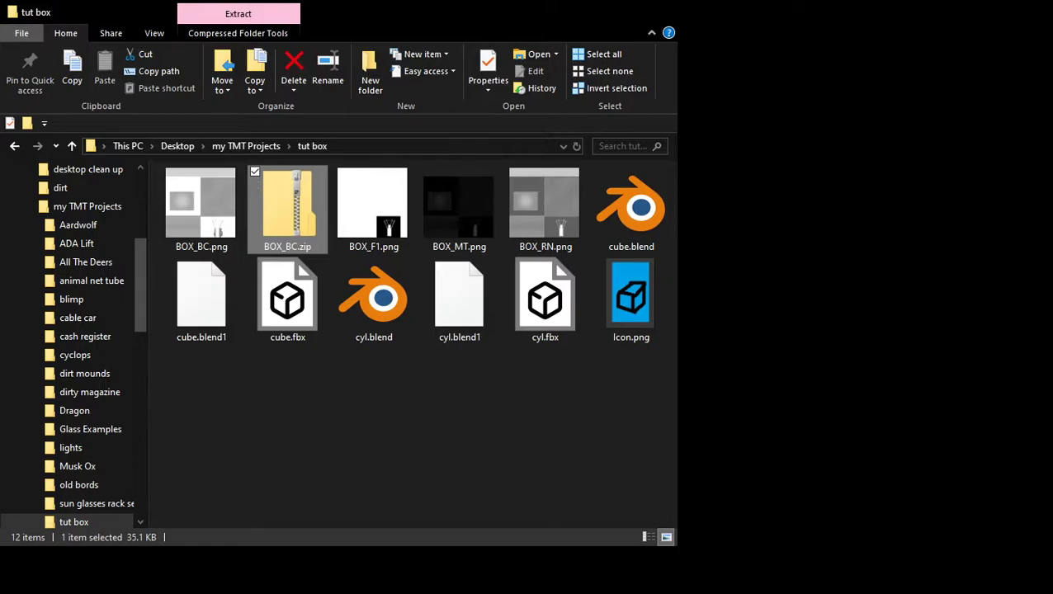
{"action": "key", "text": "Delete"}
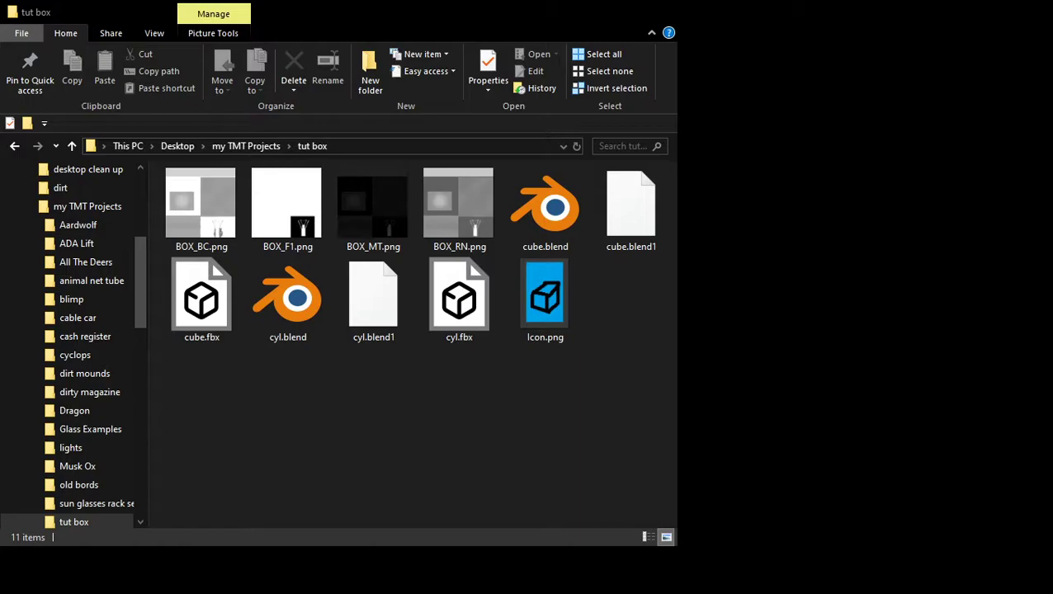
{"action": "left_click", "coordinate": [550, 493]}
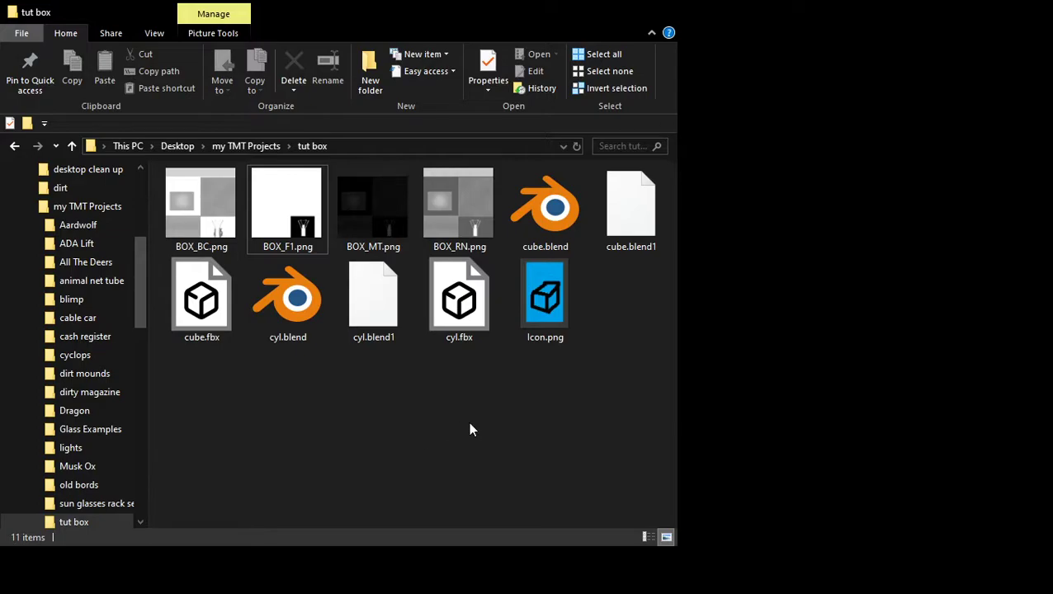
Step: Go through the texture images BOX_BC.png, BOX_F1.png, BOX_MT.png and BOX_RN.png in the tut box folder one by one
{"action": "left_click", "coordinate": [376, 204]}
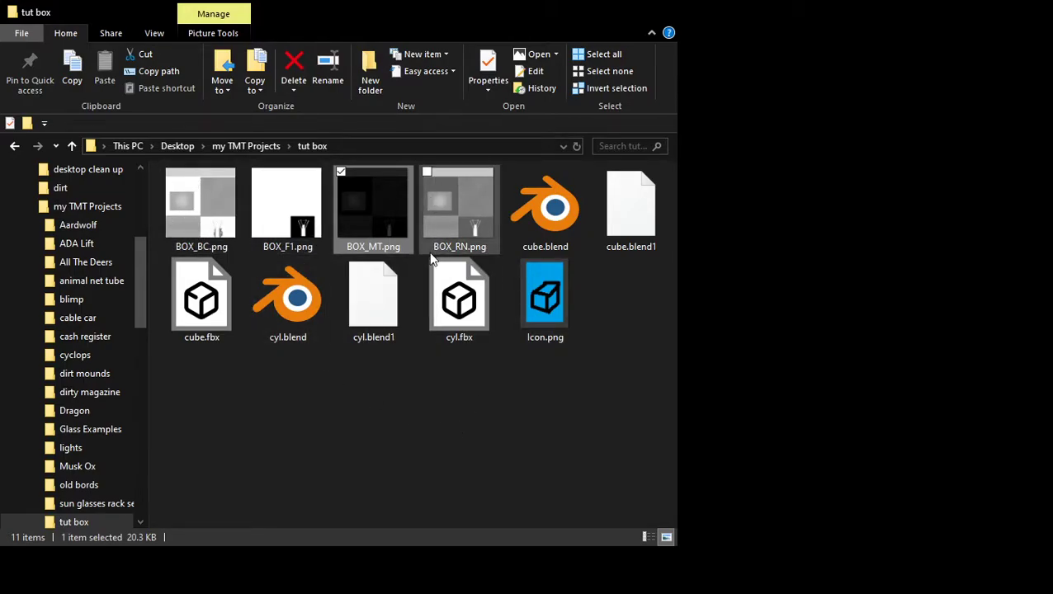
{"action": "left_click", "coordinate": [198, 215]}
{"action": "left_click", "coordinate": [294, 207]}
{"action": "left_click", "coordinate": [363, 204]}
{"action": "left_click", "coordinate": [461, 204]}
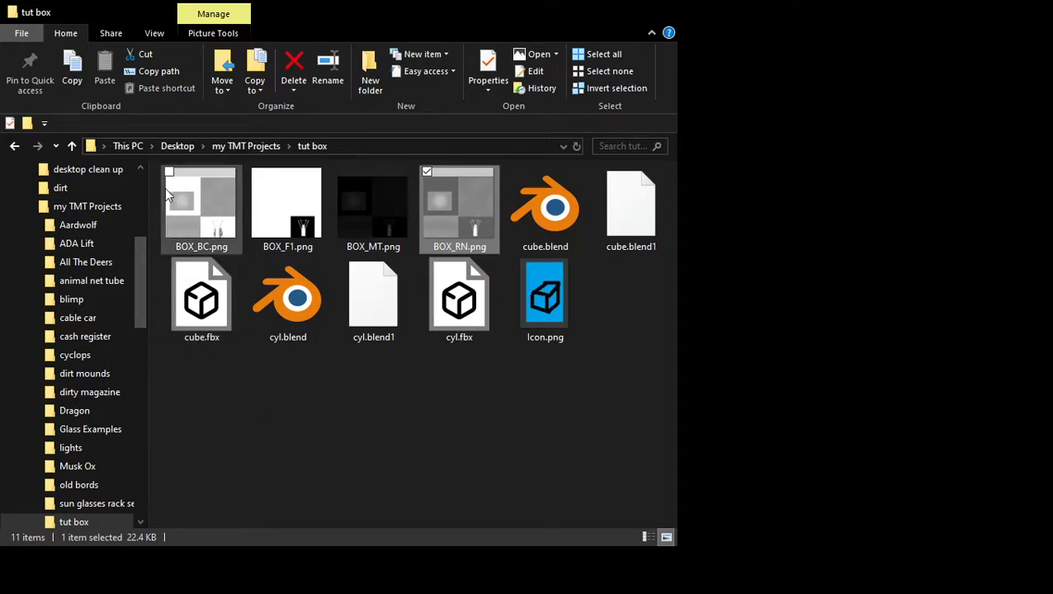
Step: Select the four BOX texture images with cube.fbx and Icon.png, and take cube.fbx out of the selection again
{"action": "left_click_drag", "start_coordinate": [153, 189], "coordinate": [474, 191]}
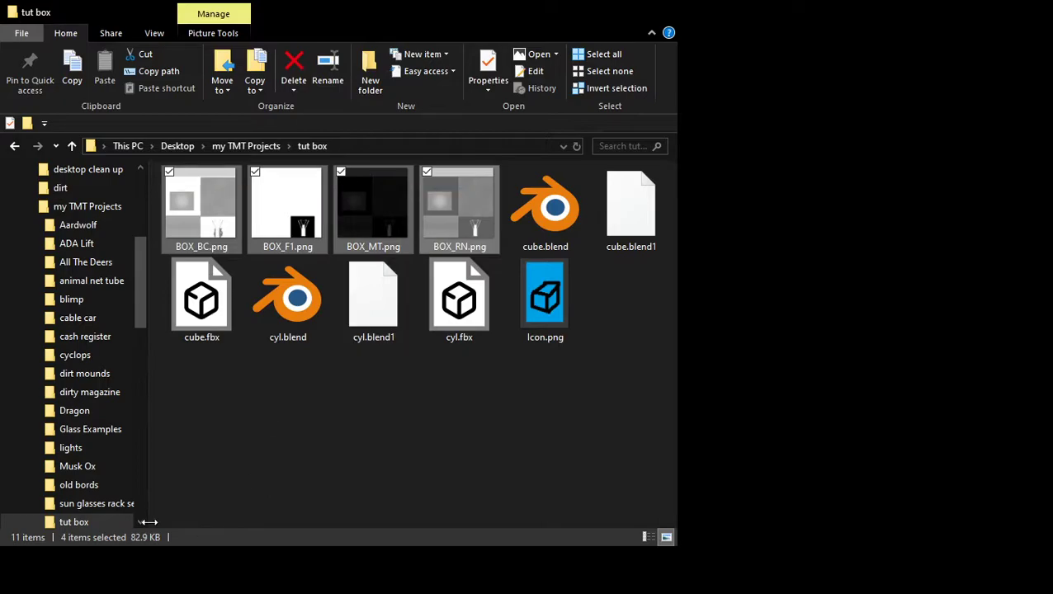
{"action": "left_click", "coordinate": [169, 263]}
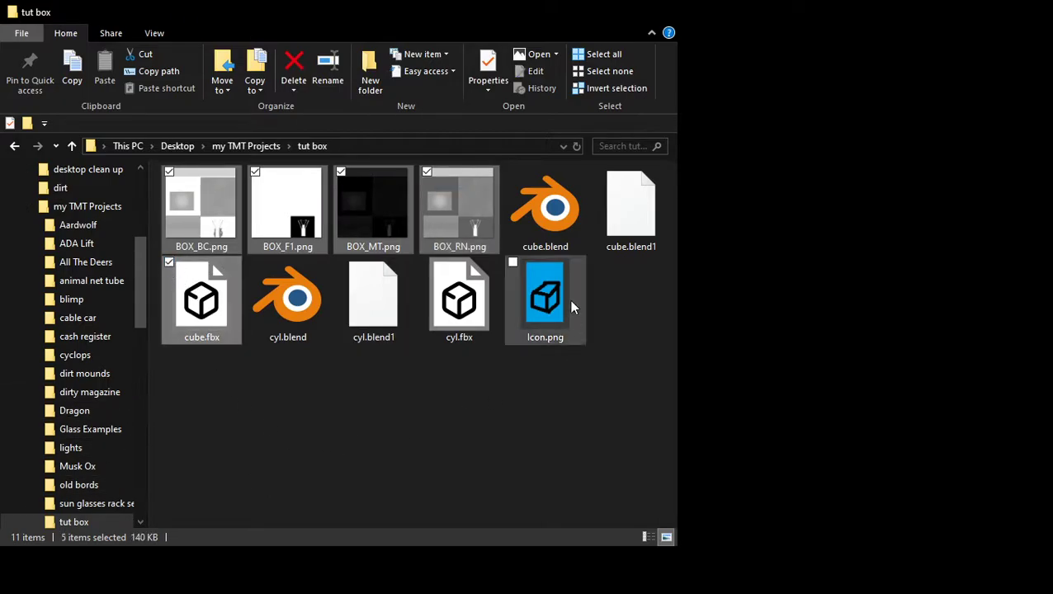
{"action": "left_click", "coordinate": [512, 262]}
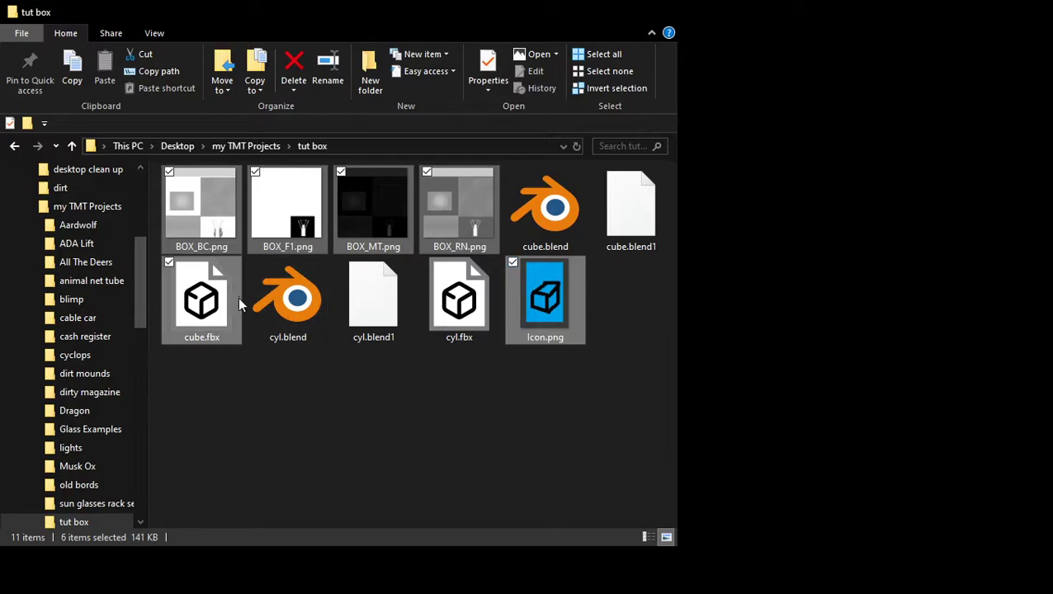
{"action": "left_click", "coordinate": [168, 264]}
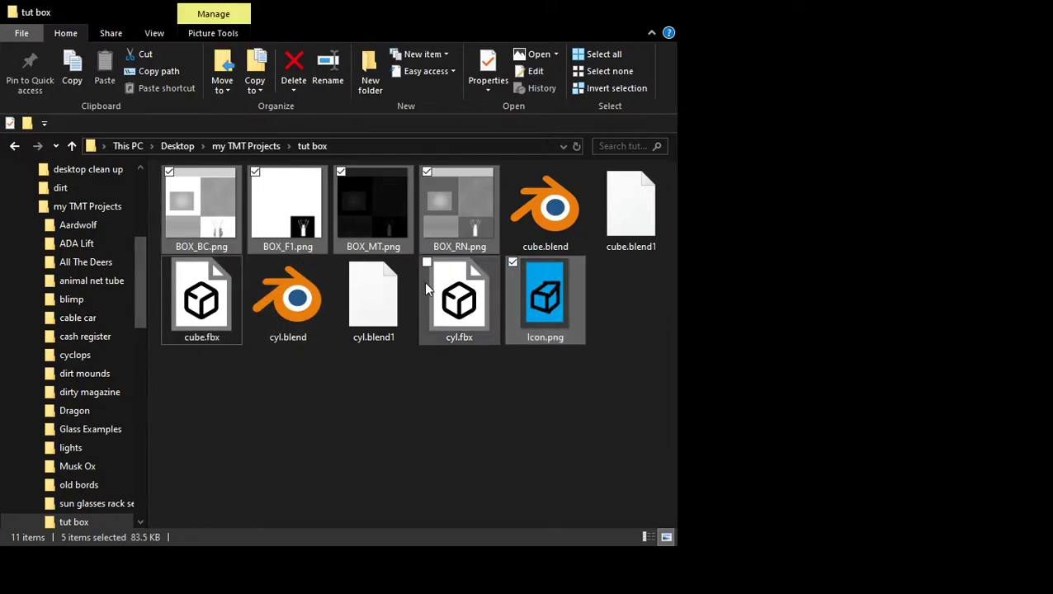
Step: Compress cyl.fbx, Icon.png and the four BOX texture images together into one zip archive, keeping the suggested file name
{"action": "left_click", "coordinate": [422, 261]}
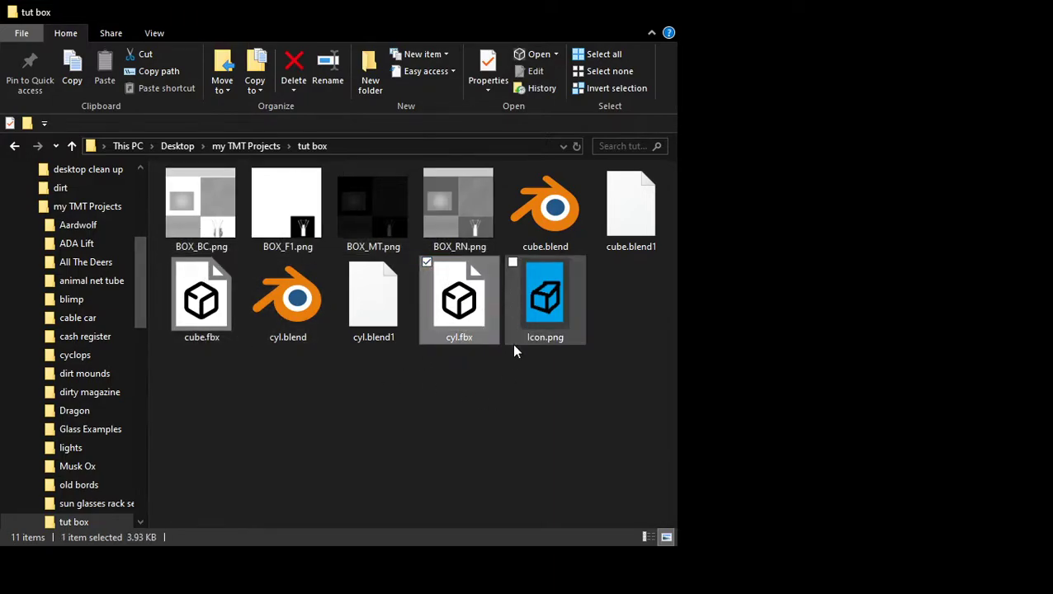
{"action": "left_click", "coordinate": [513, 262]}
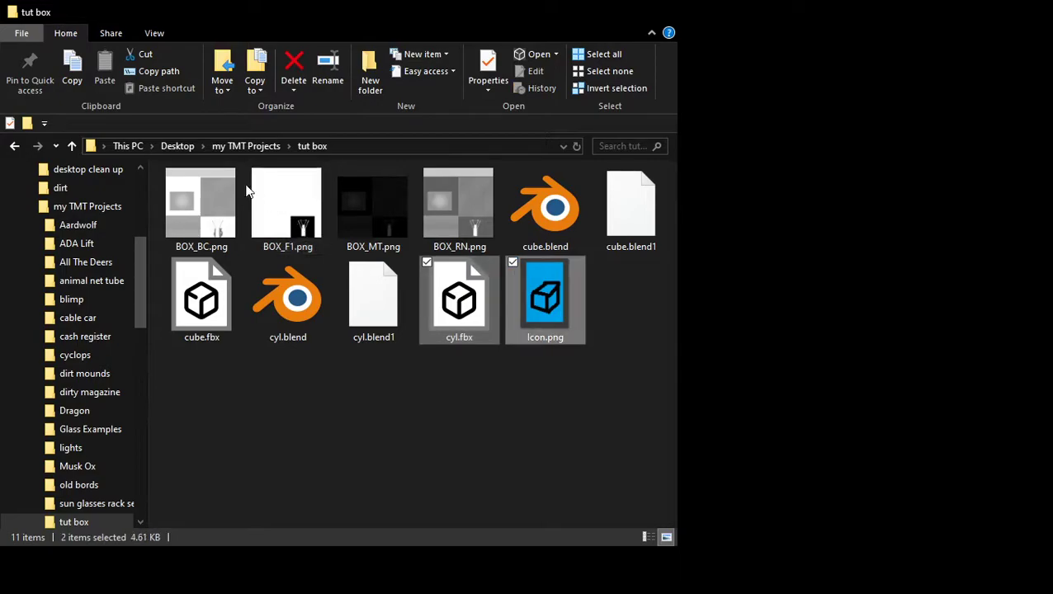
{"action": "left_click", "coordinate": [170, 172]}
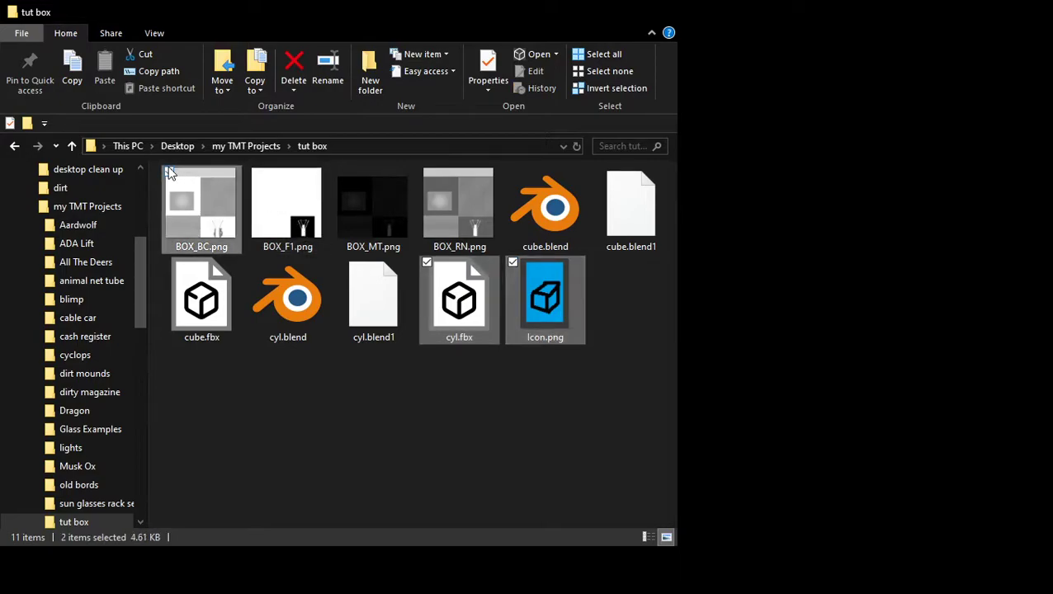
{"action": "left_click", "coordinate": [257, 173]}
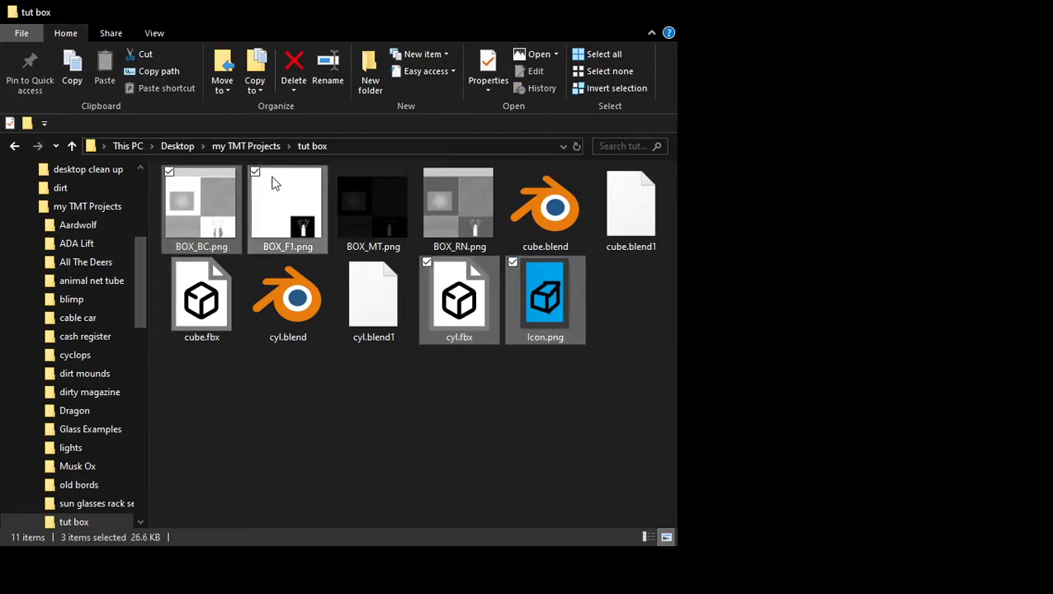
{"action": "left_click", "coordinate": [340, 172]}
{"action": "left_click", "coordinate": [426, 172]}
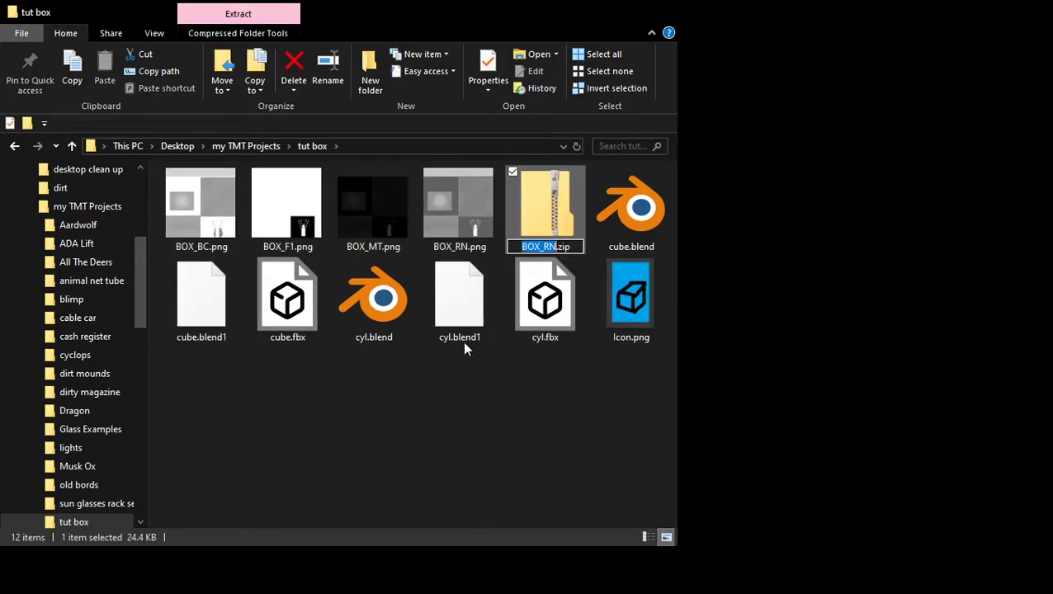
{"action": "left_click", "coordinate": [536, 208]}
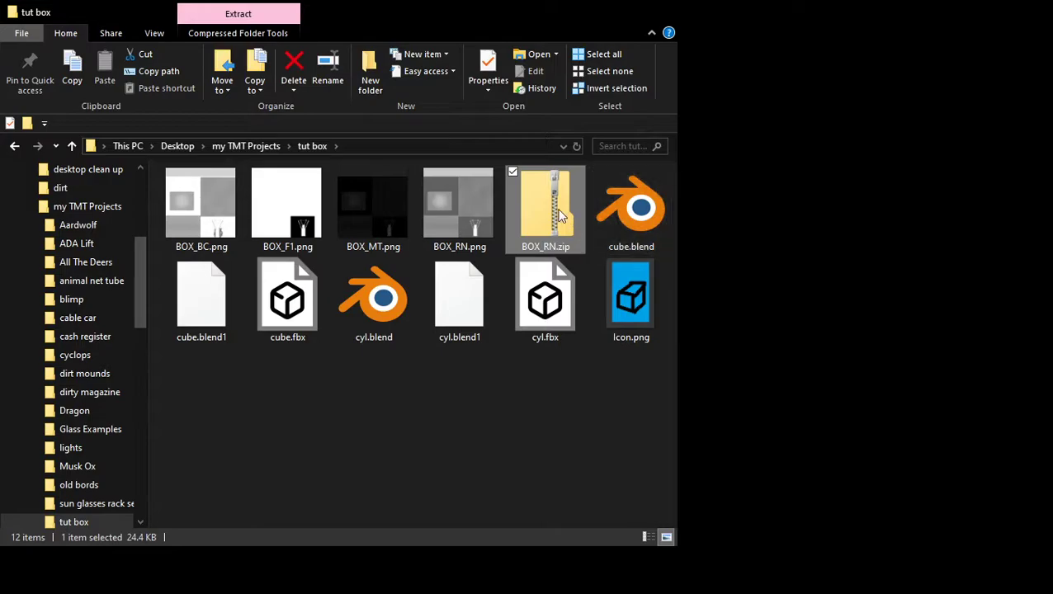
Step: Switch to Blender and change from Edit Mode to Object Mode
{"action": "left_click", "coordinate": [657, 14]}
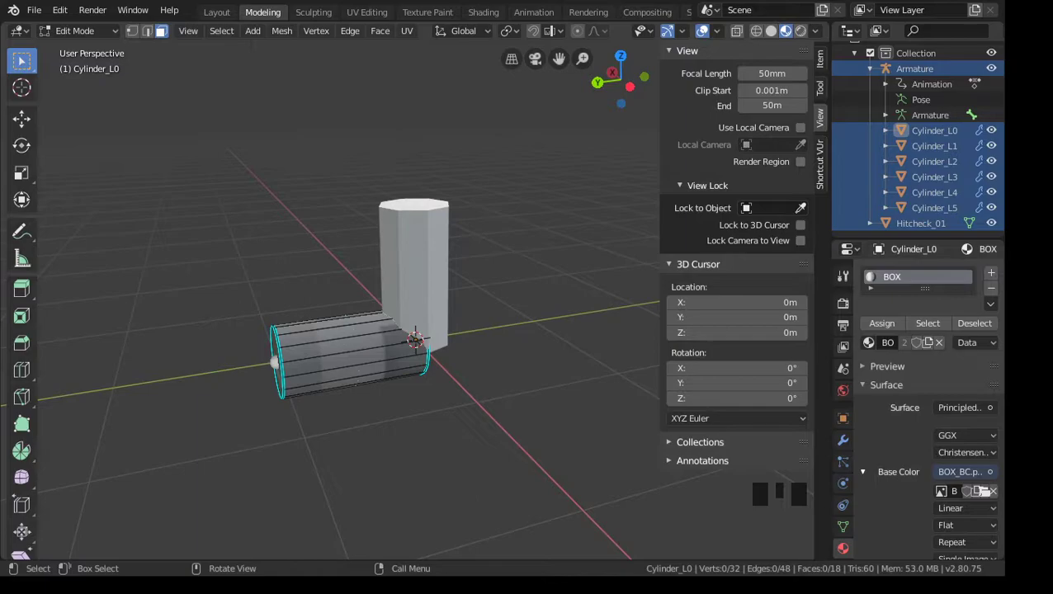
{"action": "right_click", "coordinate": [409, 248]}
{"action": "left_click", "coordinate": [87, 31]}
{"action": "left_click", "coordinate": [81, 48]}
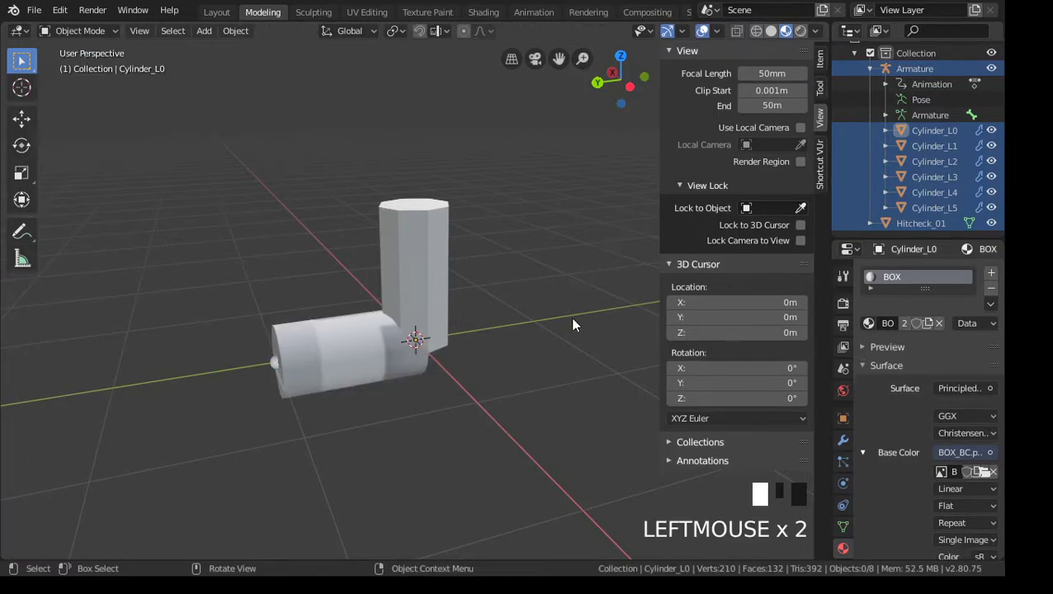
Step: Select the upright Hitcheck_01 cylinder and check its location, rotation and scale in the object properties
{"action": "left_click", "coordinate": [423, 253]}
{"action": "middle_click_drag", "start_coordinate": [530, 318], "coordinate": [487, 308]}
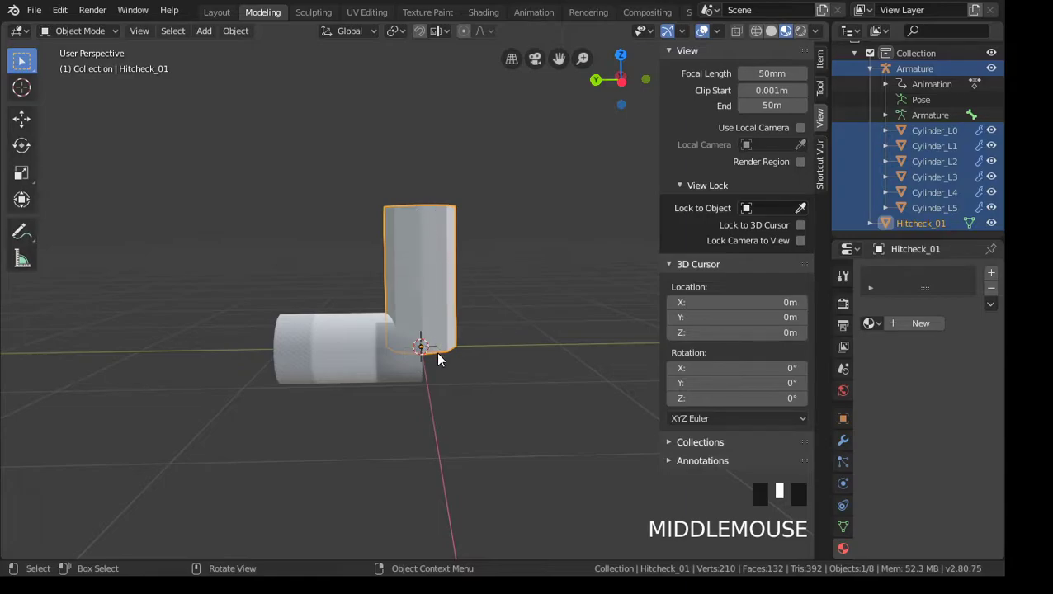
{"action": "left_click", "coordinate": [843, 417]}
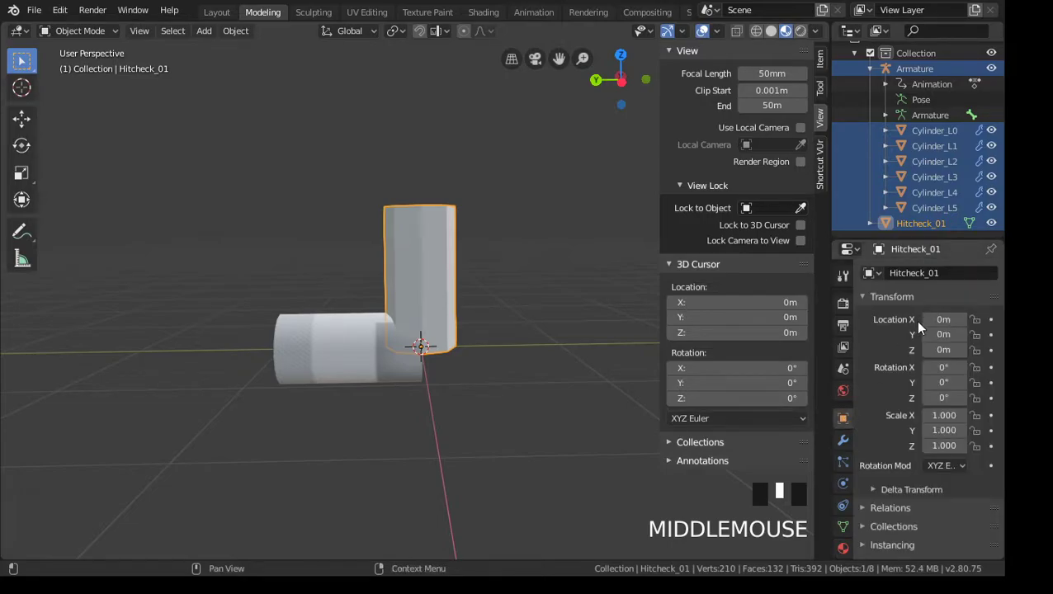
Step: Check the location, rotation and scale of Cylinder_L5, Cylinder_L4 and Cylinder_L3 in turn
{"action": "double_click", "coordinate": [930, 207]}
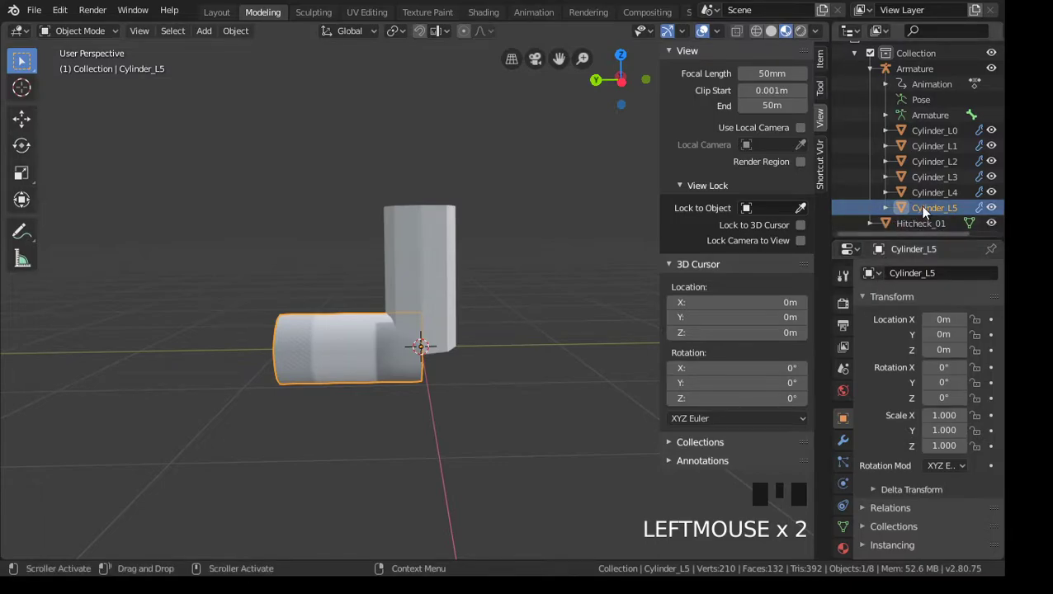
{"action": "left_click", "coordinate": [870, 273]}
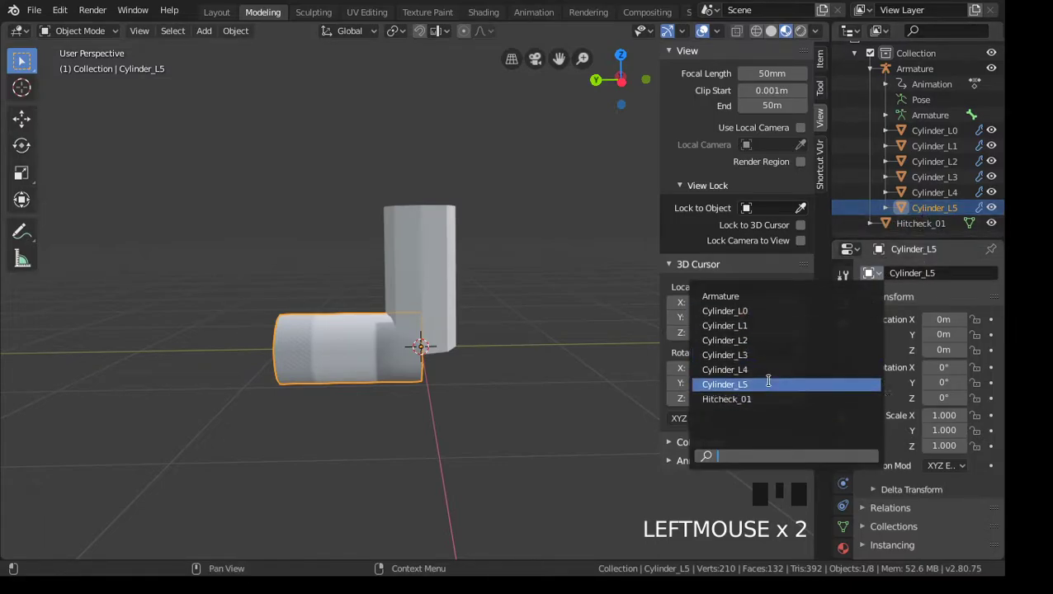
{"action": "left_click", "coordinate": [766, 384]}
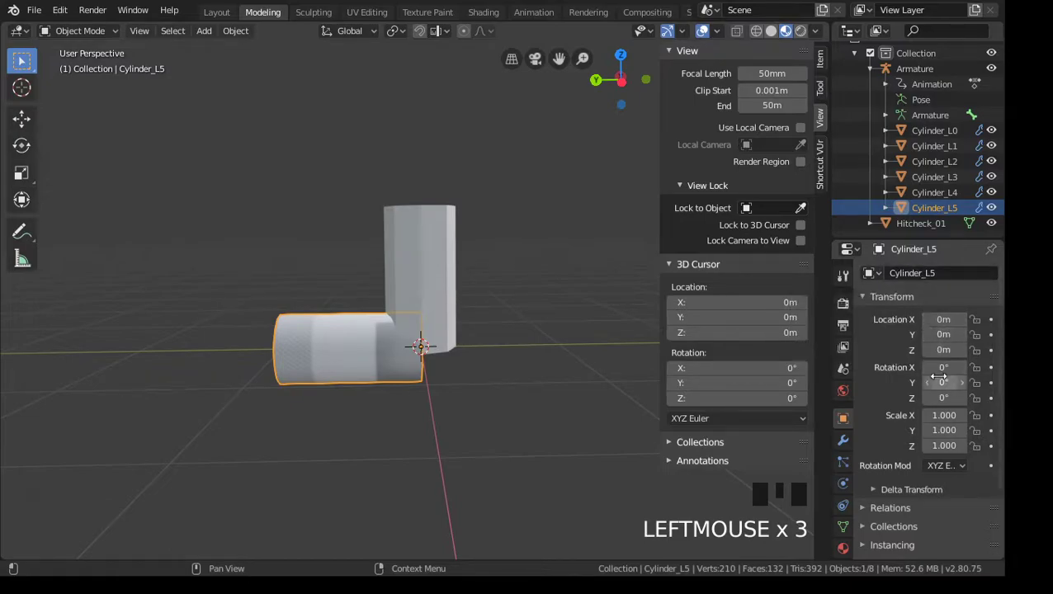
{"action": "left_click", "coordinate": [870, 273]}
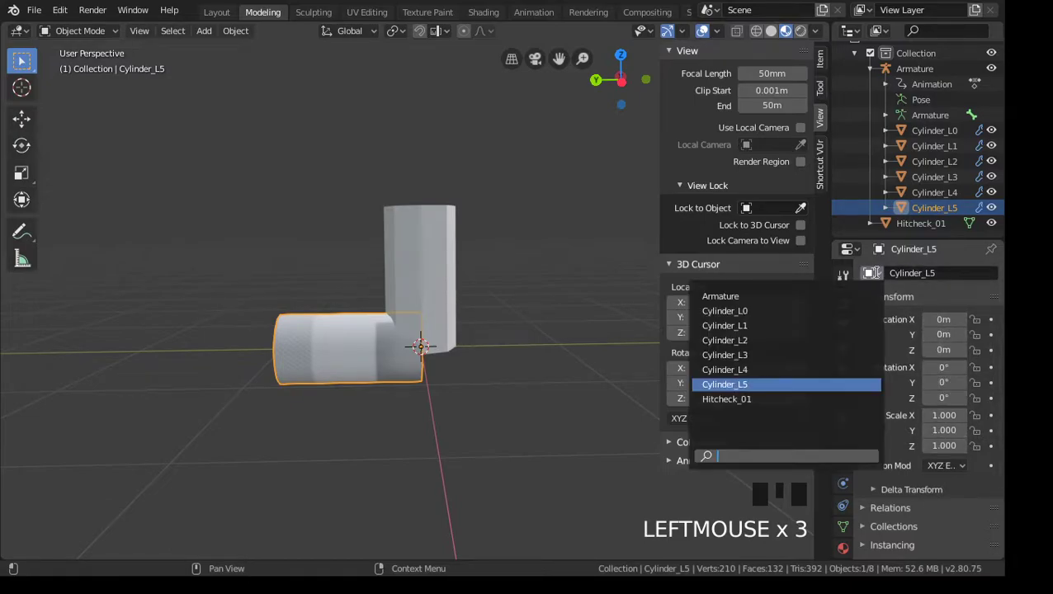
{"action": "left_click", "coordinate": [802, 368]}
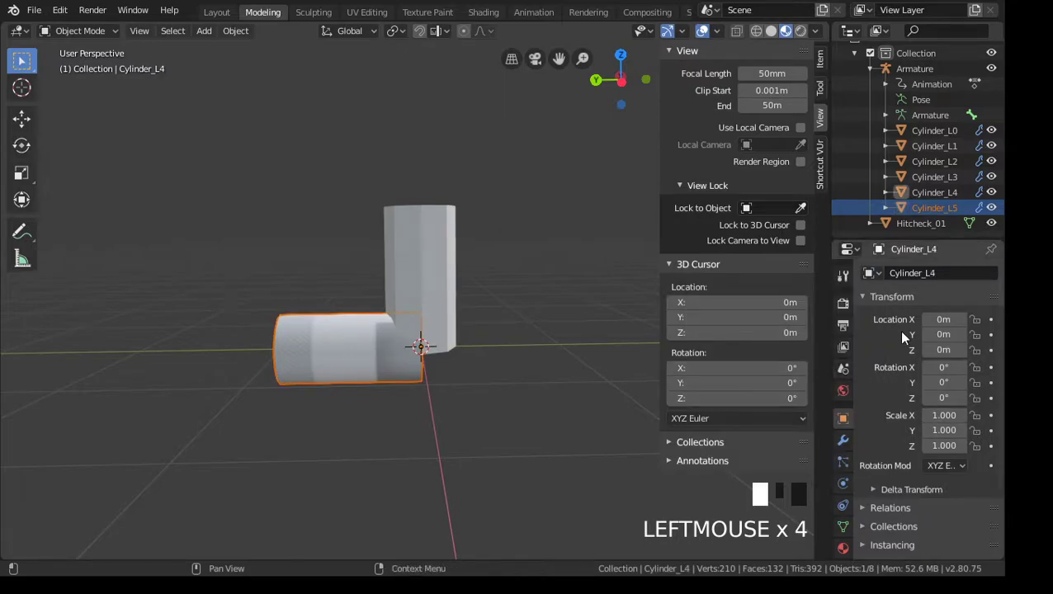
{"action": "left_click", "coordinate": [872, 274]}
{"action": "left_click", "coordinate": [802, 354]}
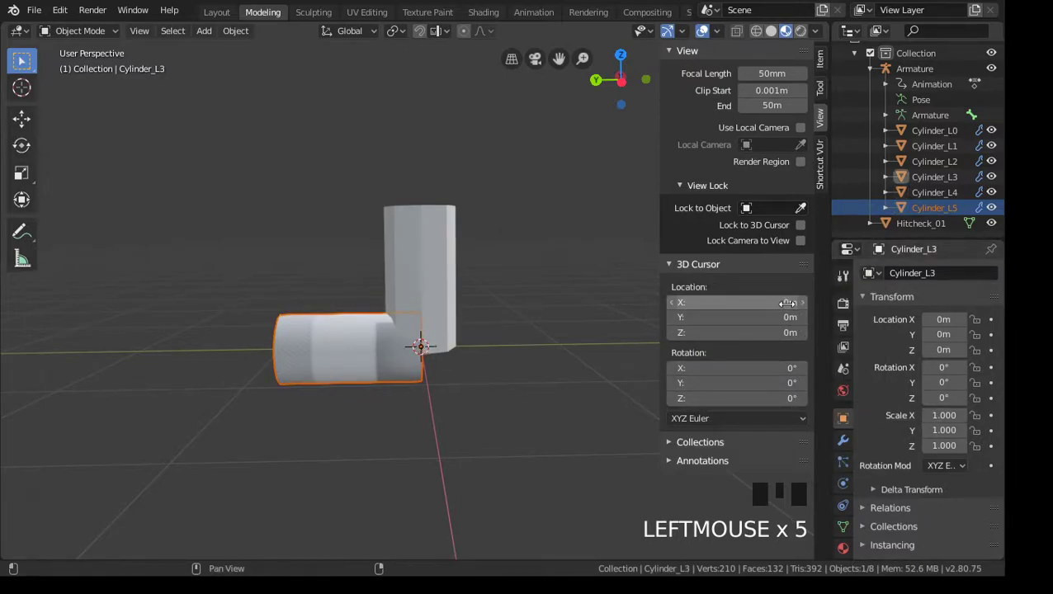
Step: Check the location, rotation and scale of Cylinder_L2, Cylinder_L1, Cylinder_L0 and the Armature in turn
{"action": "left_click", "coordinate": [871, 274]}
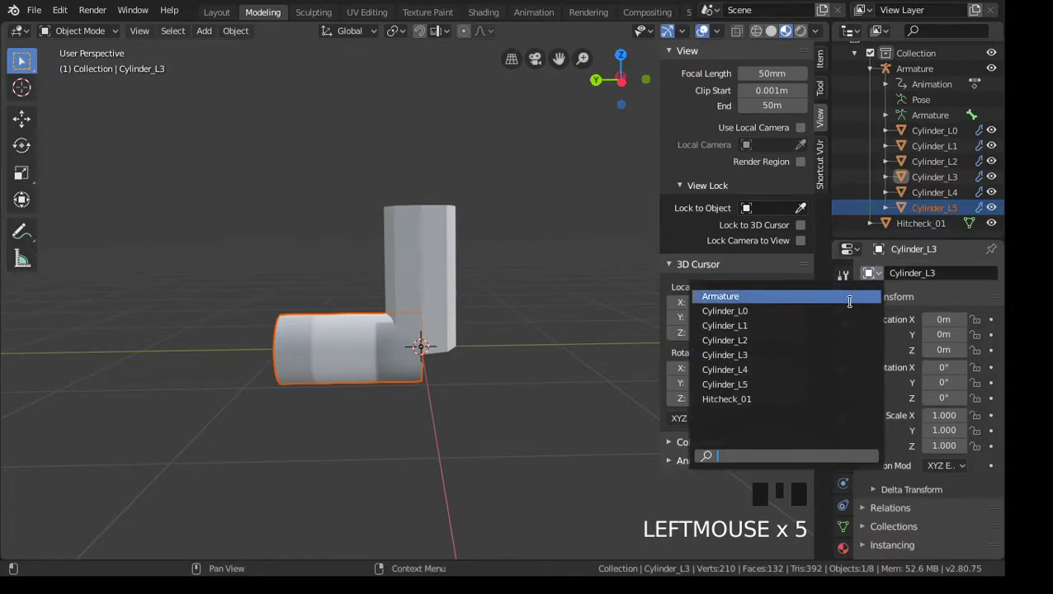
{"action": "left_click", "coordinate": [795, 342]}
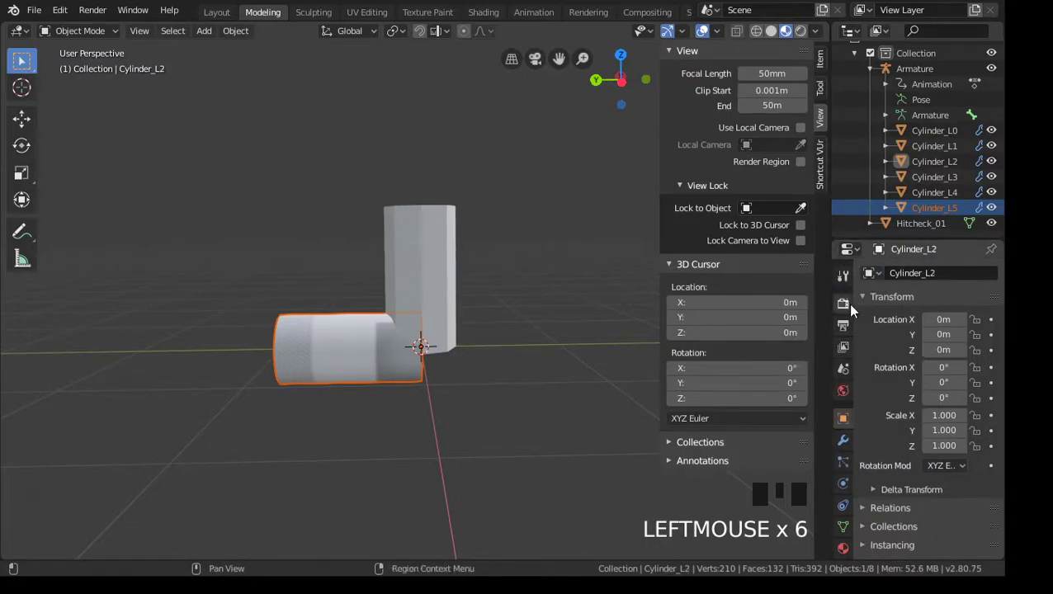
{"action": "left_click", "coordinate": [872, 274]}
{"action": "left_click", "coordinate": [813, 324]}
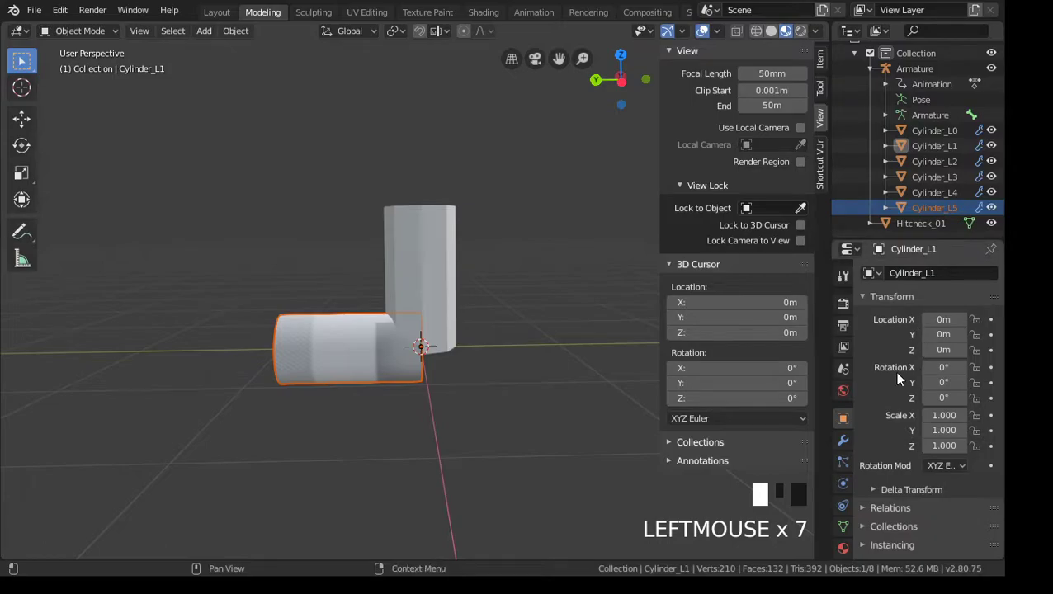
{"action": "left_click", "coordinate": [872, 274]}
{"action": "left_click", "coordinate": [801, 309]}
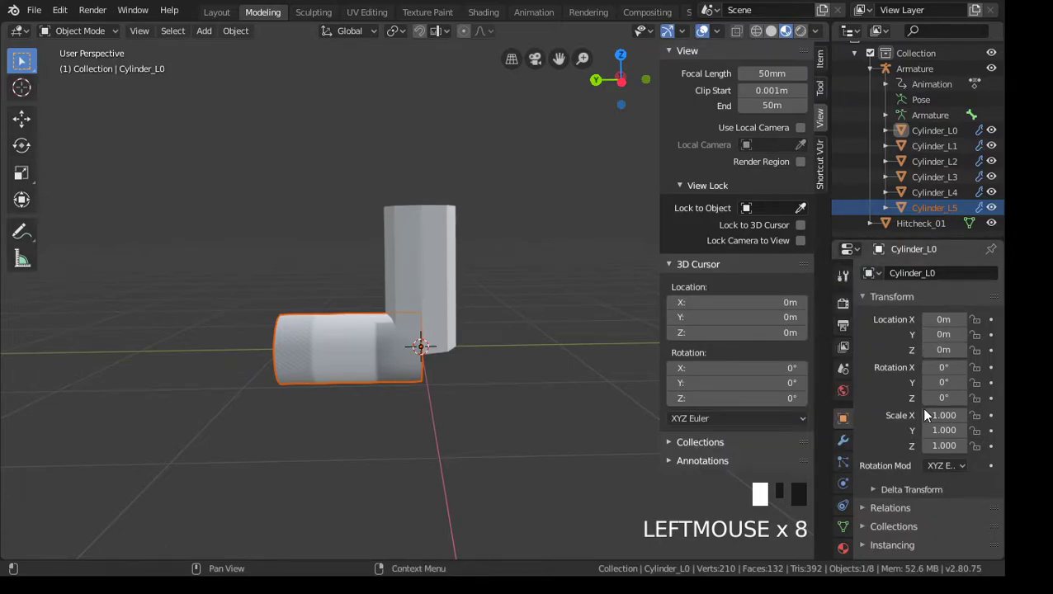
{"action": "left_click", "coordinate": [870, 273]}
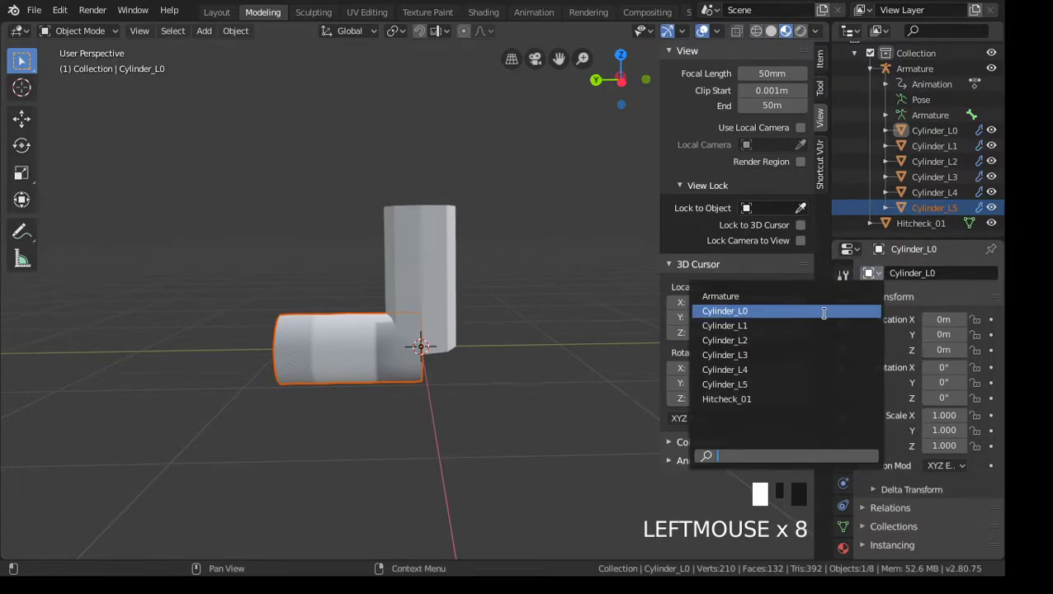
{"action": "left_click", "coordinate": [776, 297]}
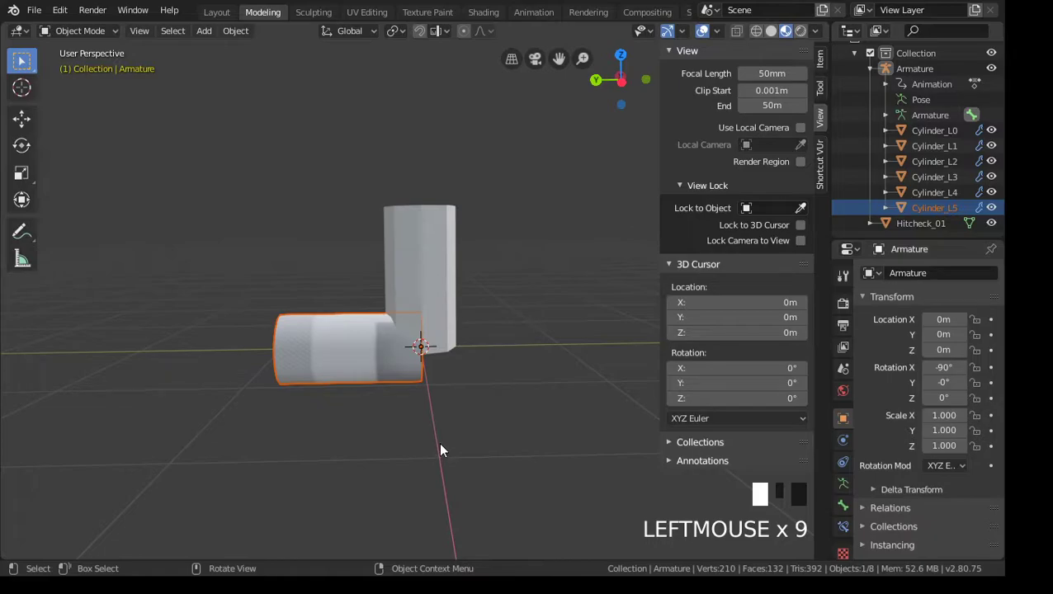
Step: Examine how the lying cylinders and the upright Hitcheck_01 are oriented by viewing them from several sides
{"action": "middle_click_drag", "start_coordinate": [336, 361], "coordinate": [413, 388]}
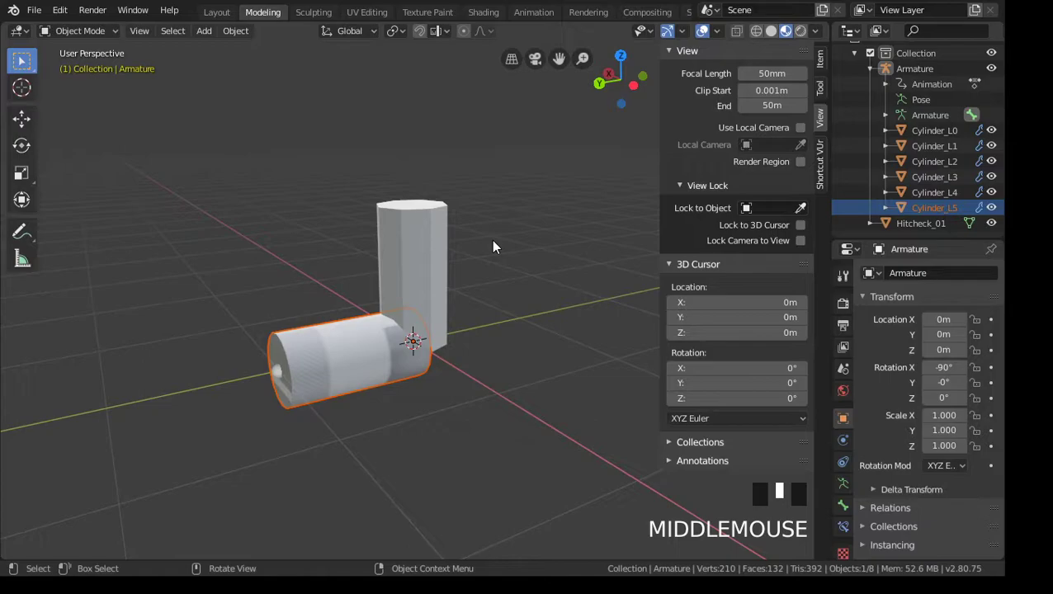
{"action": "middle_click_drag", "start_coordinate": [566, 364], "coordinate": [454, 384]}
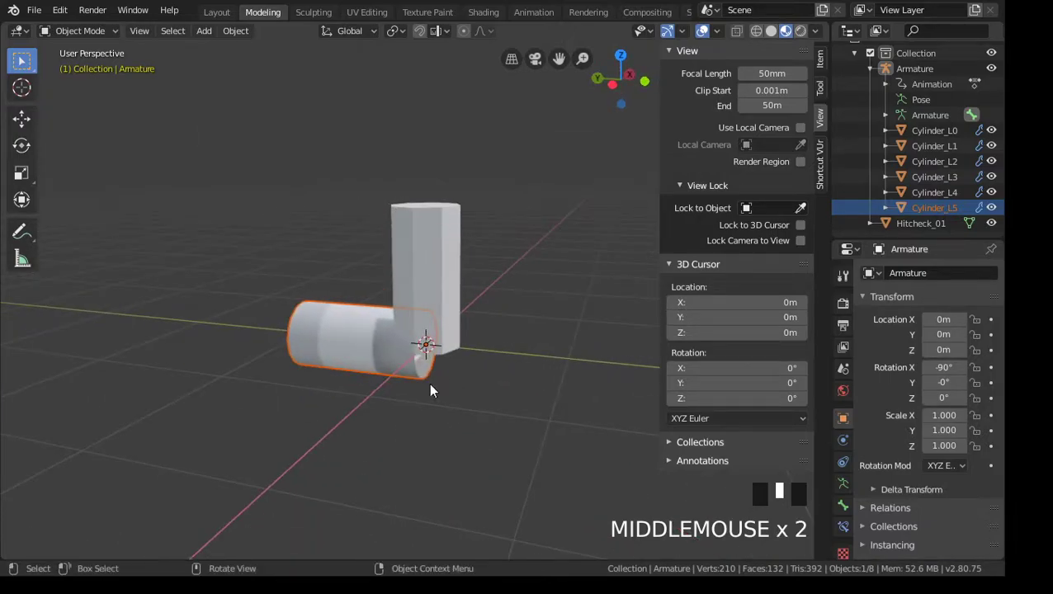
{"action": "middle_click_drag", "start_coordinate": [361, 402], "coordinate": [456, 424]}
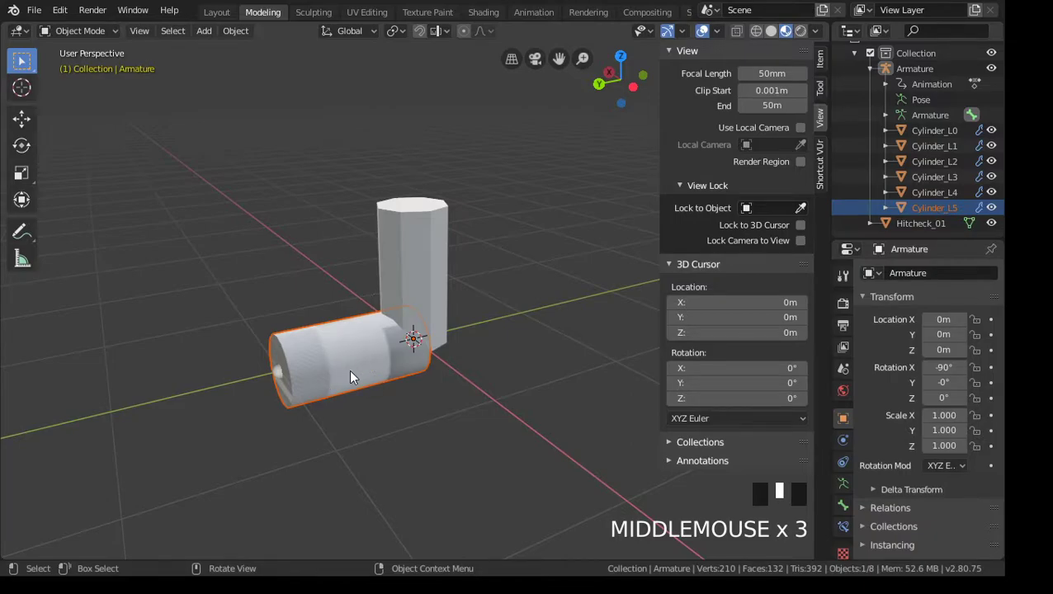
{"action": "middle_click_drag", "start_coordinate": [342, 397], "coordinate": [382, 402]}
{"action": "middle_click_drag", "start_coordinate": [270, 413], "coordinate": [192, 385]}
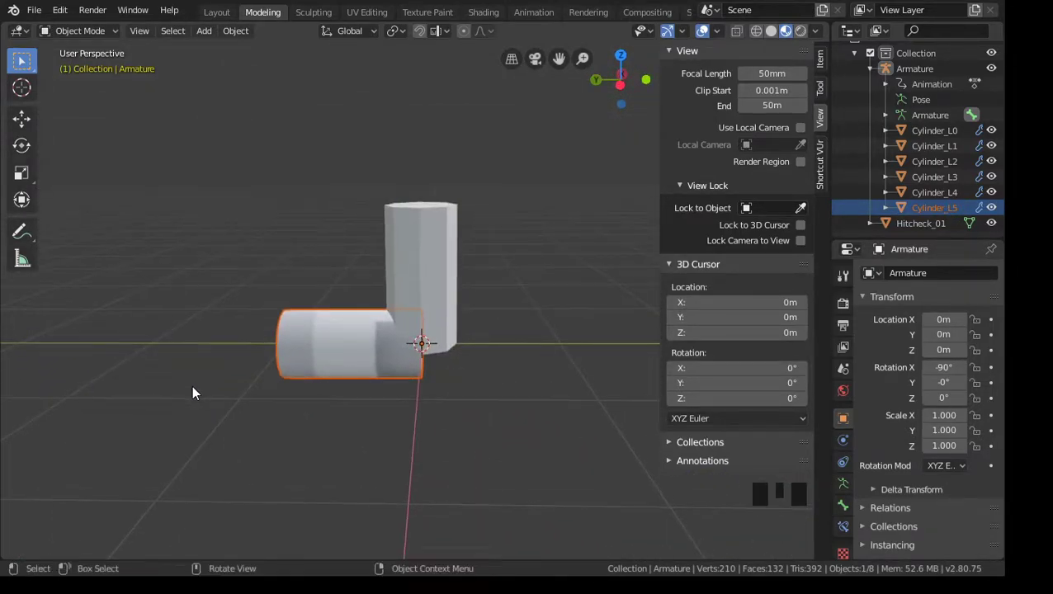